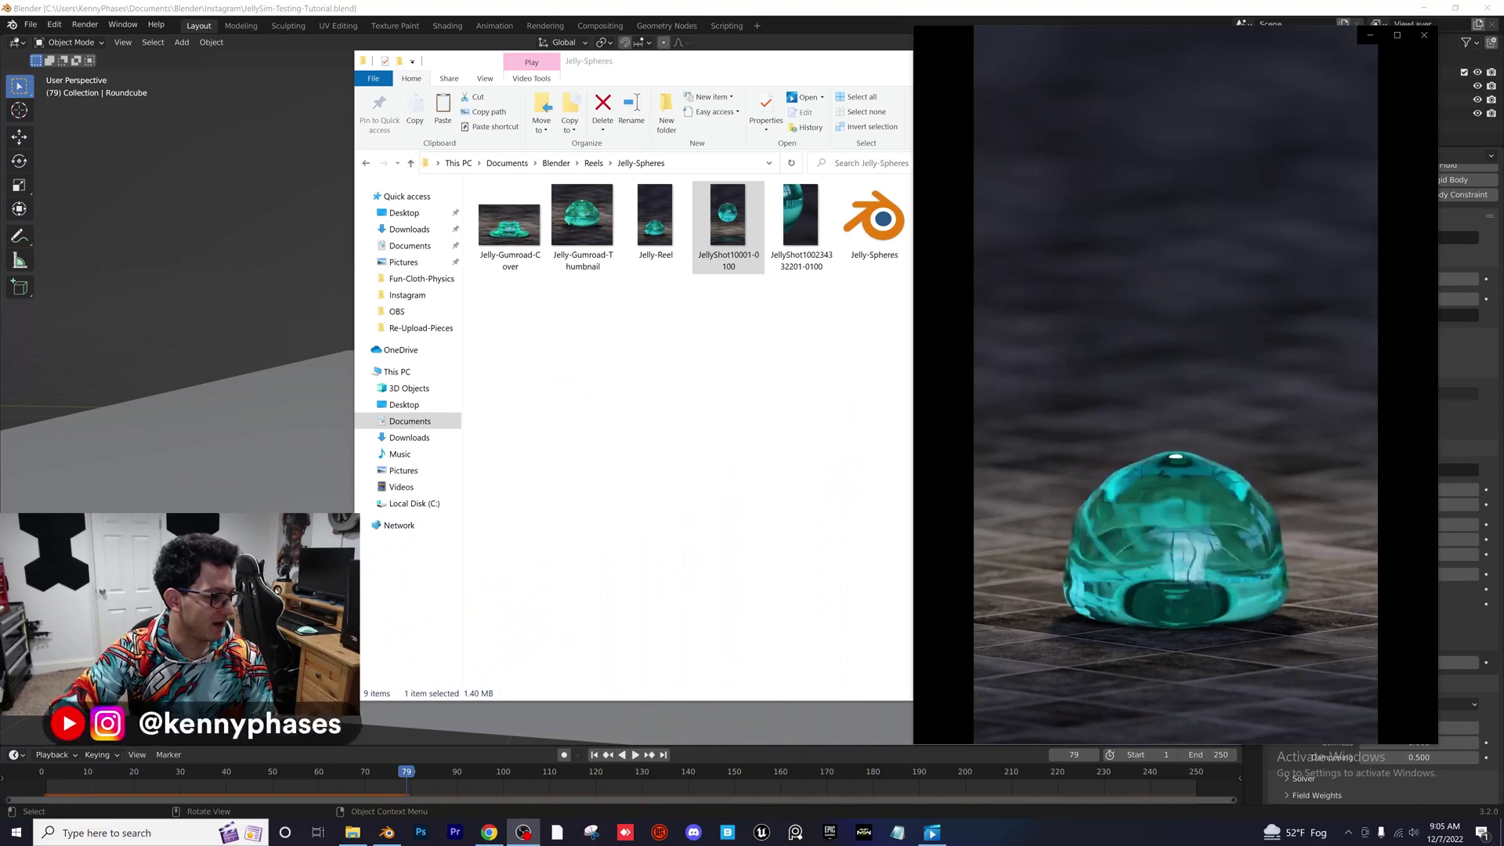
Step: Close File Explorer and the media player showing the jelly render
left_click(862, 60)
left_click(1310, 60)
left_click(1416, 41)
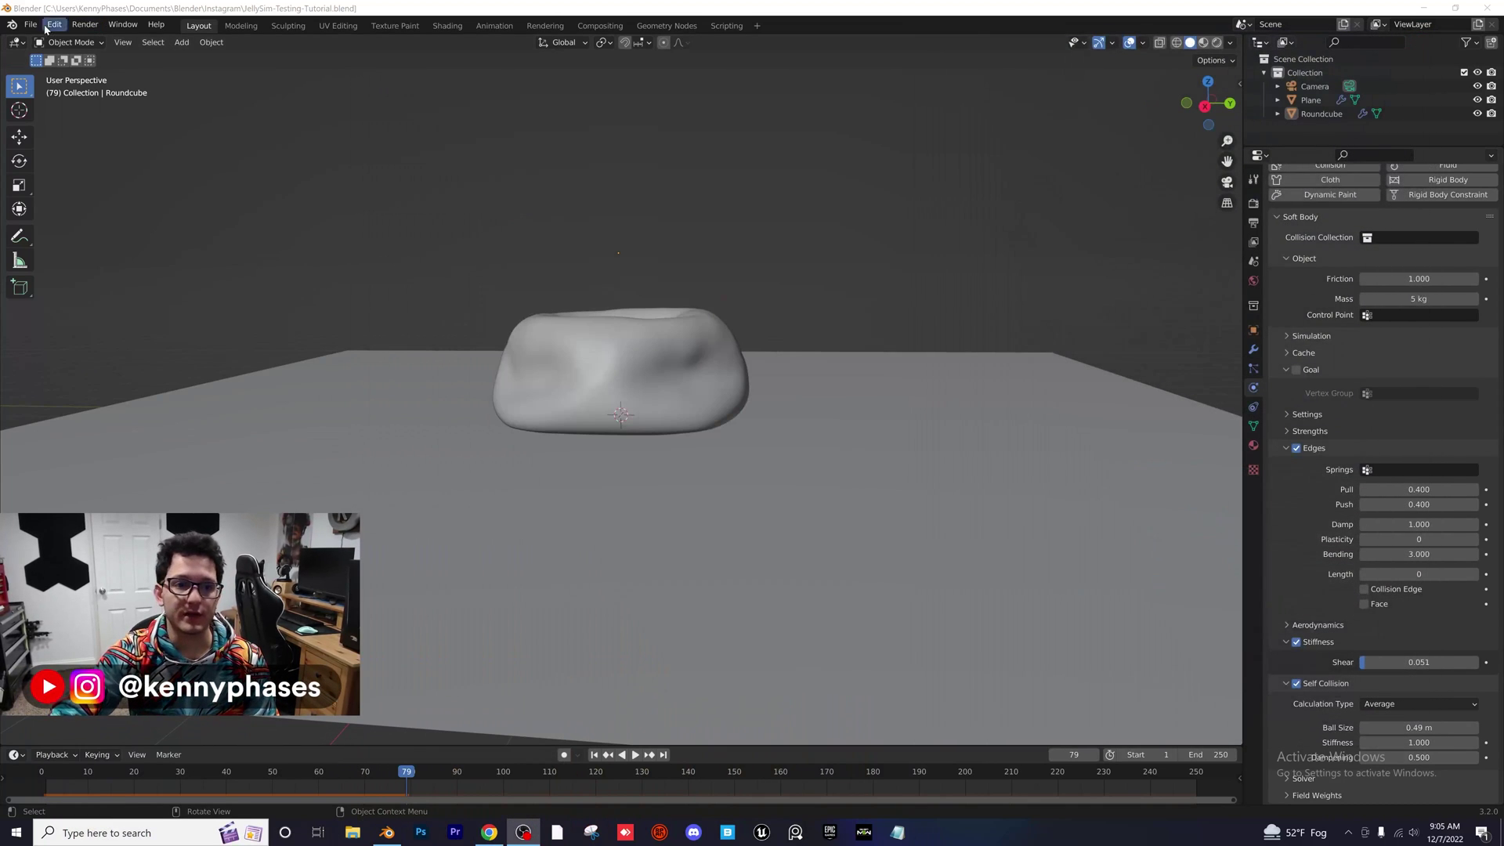
Step: Rewind to frame 1 and play the soft-body drop, stopping around frame 30
middle_click_drag(681, 276, 621, 302)
scroll(527, 504, "down", 4)
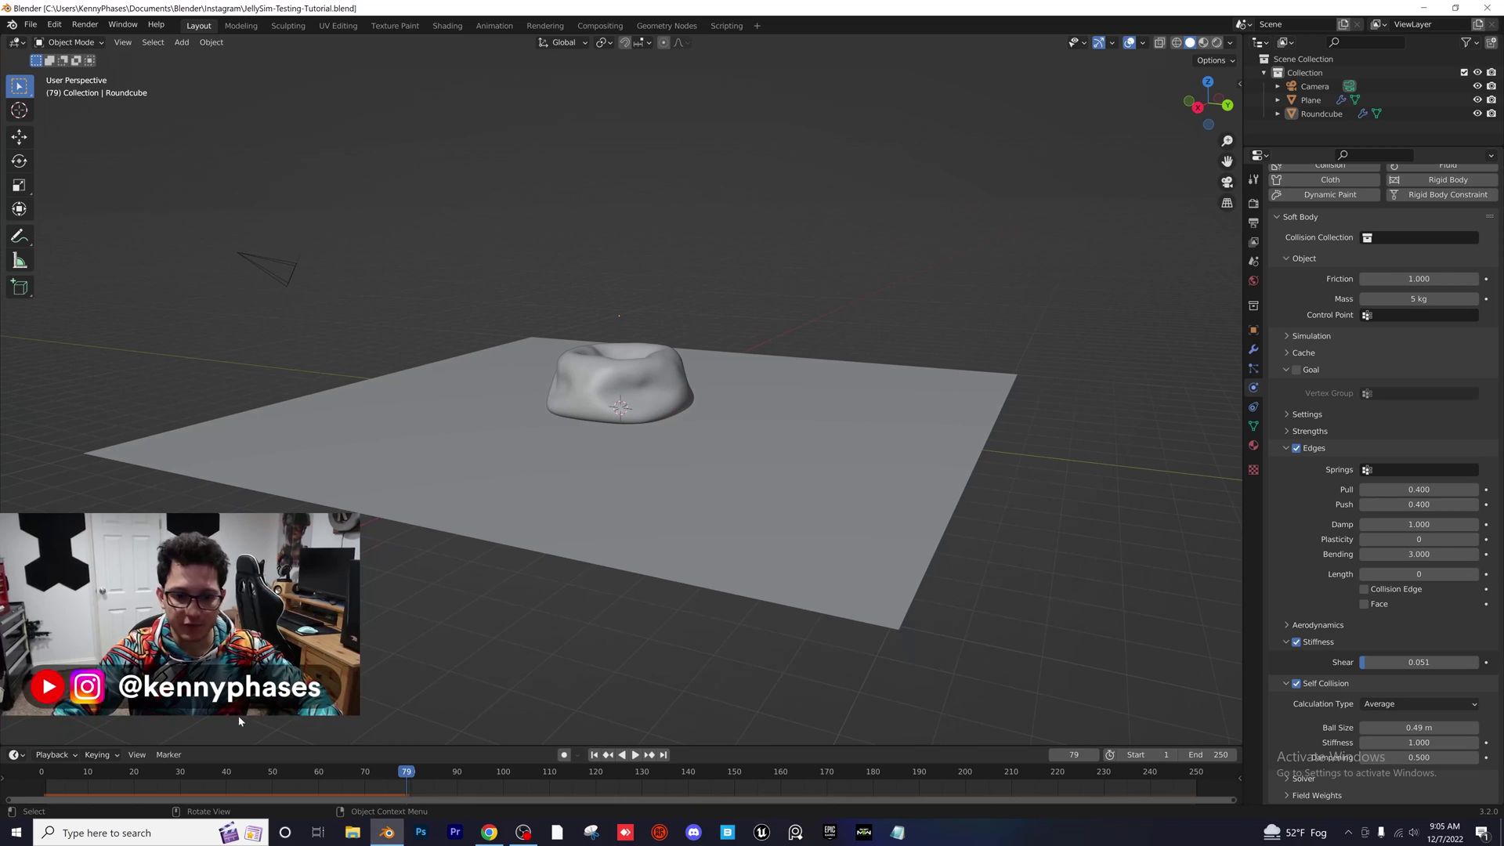
left_click_drag(256, 778, 43, 775)
key("space")
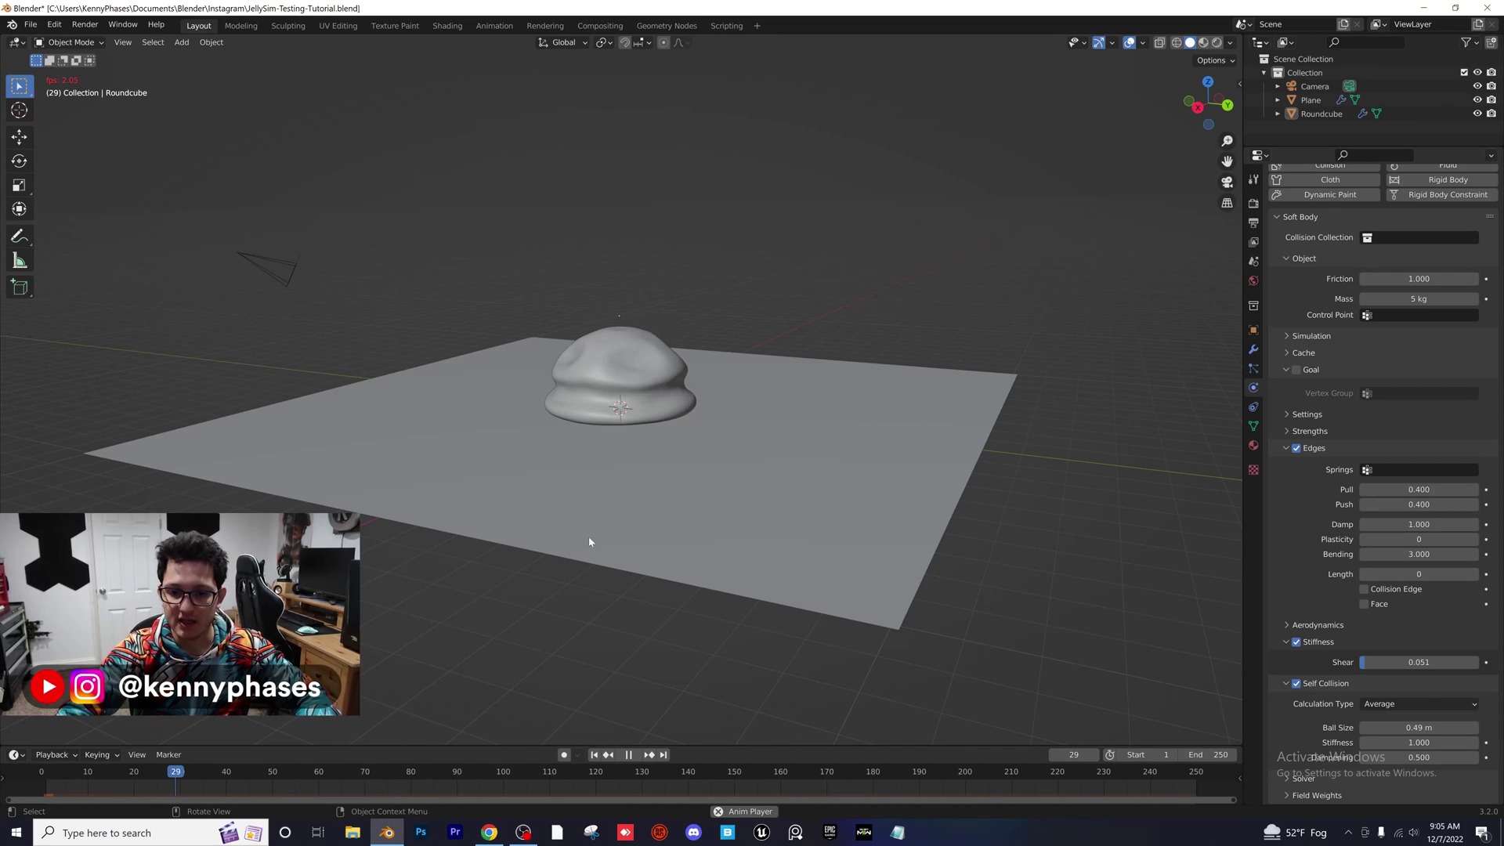
key("space")
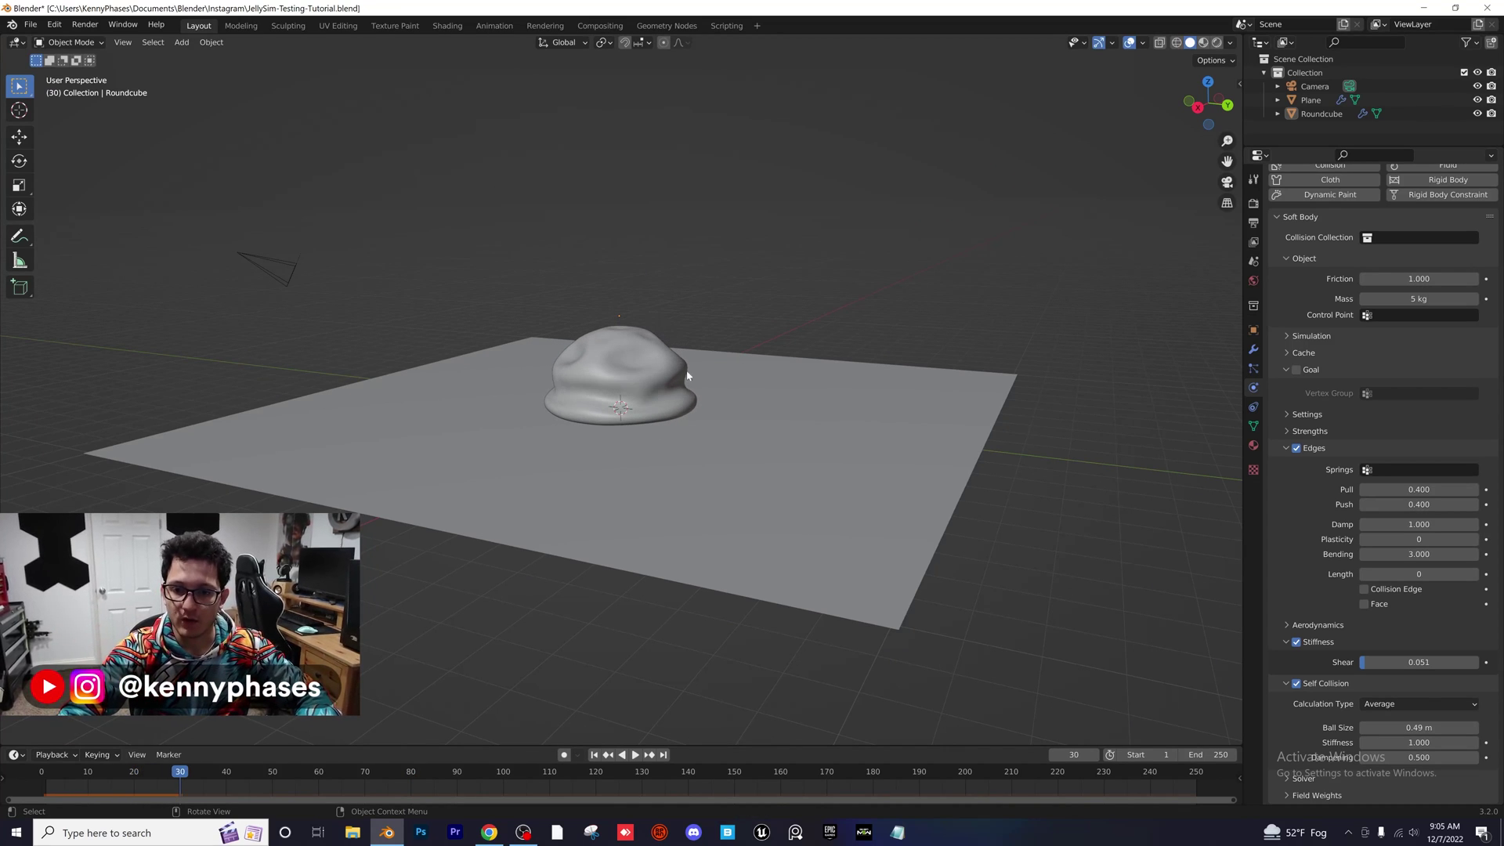
Step: Start a new General file, bringing up the unsaved-changes prompt
left_click(30, 25)
mouse_move(60, 44)
left_click(205, 41)
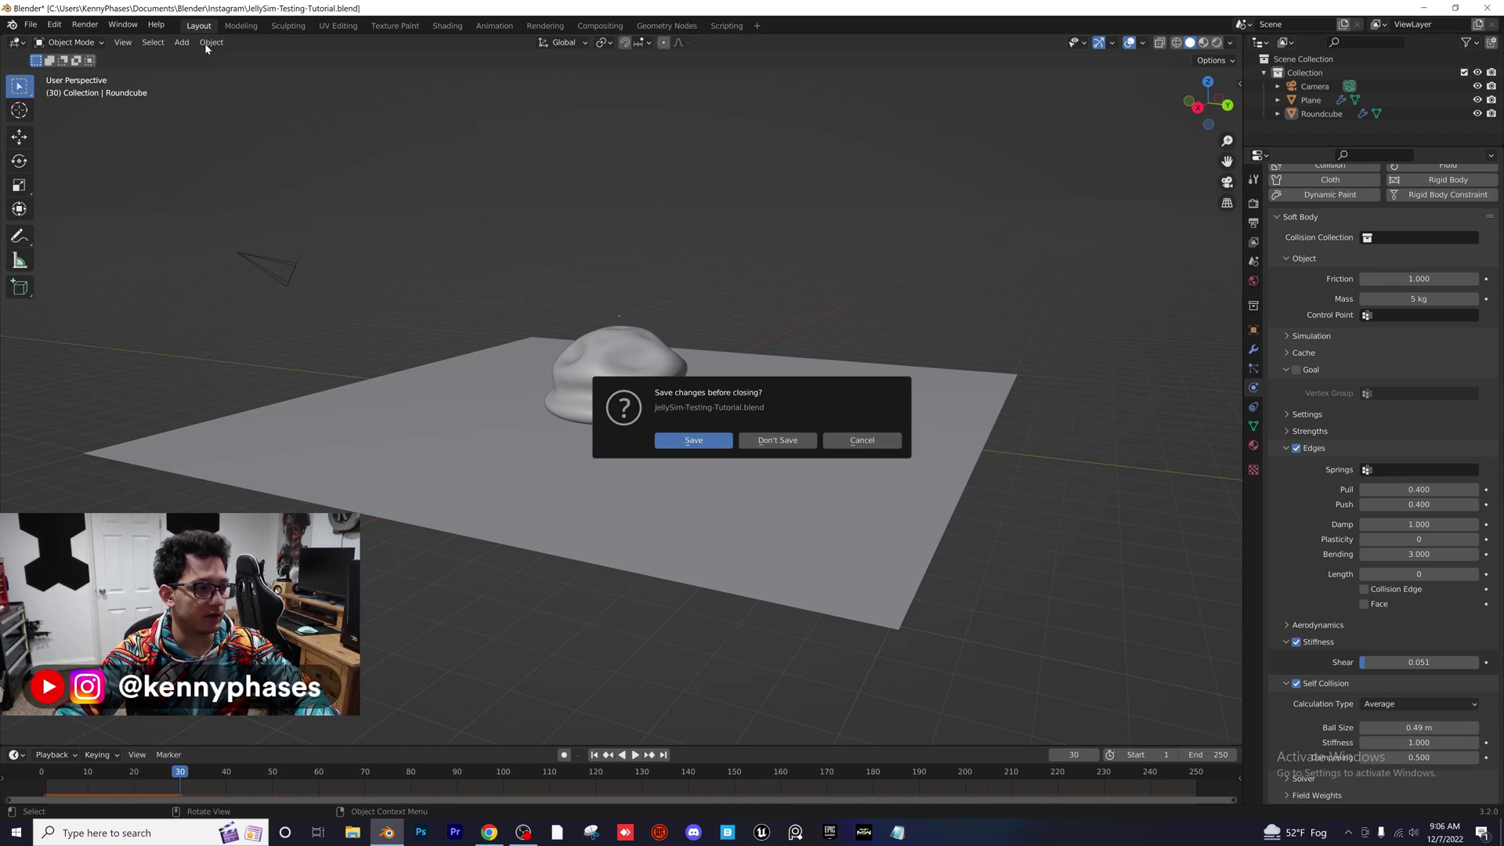
Step: Discard the old file's changes and delete the default light and cube
left_click(778, 440)
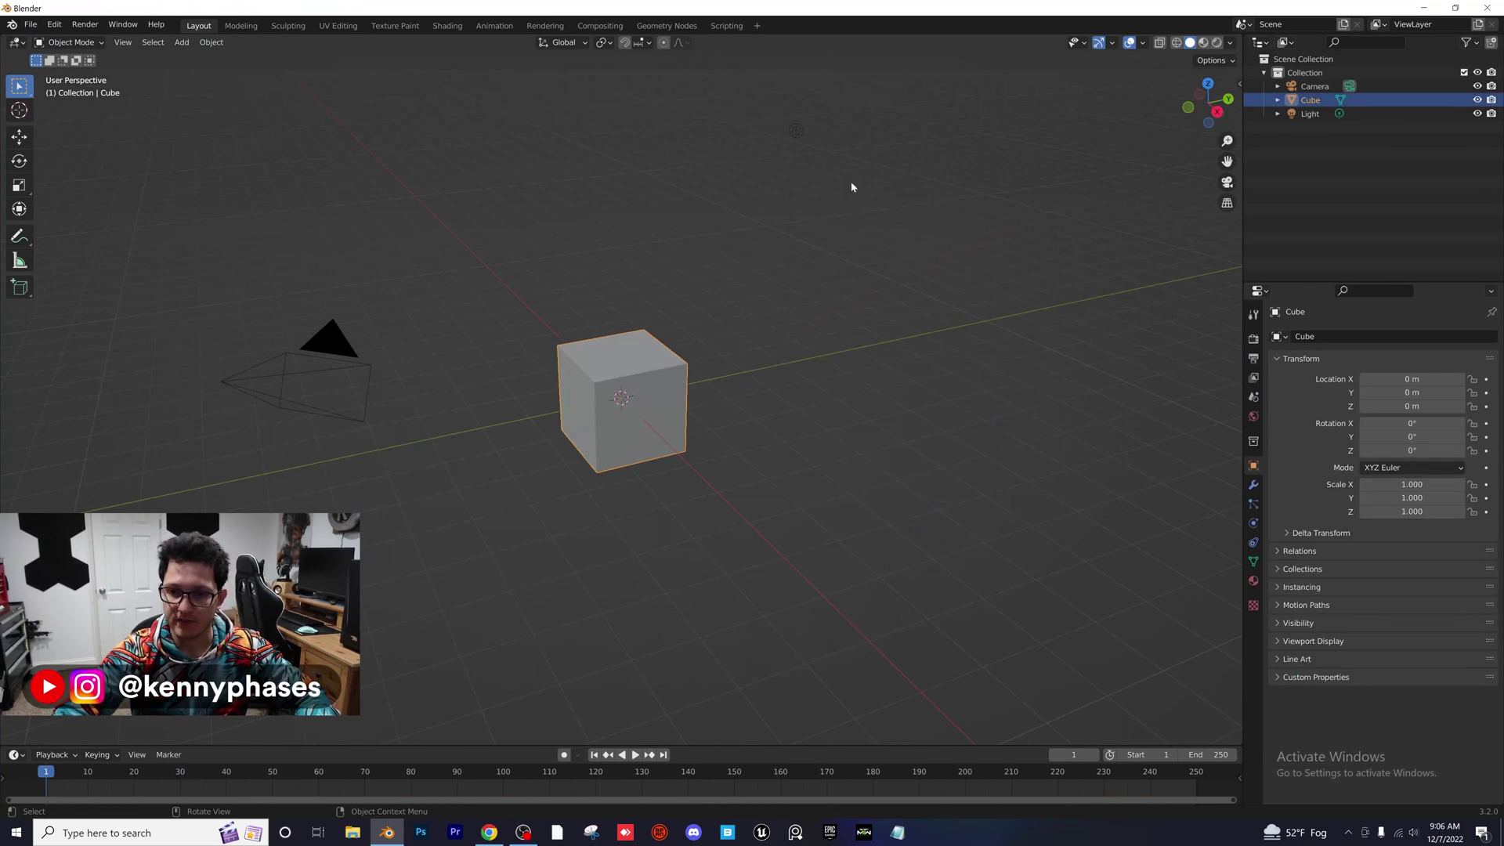
left_click(798, 131)
key("x")
left_click(799, 134)
left_click(680, 368)
key("x")
left_click(680, 365)
Step: Add a ground plane and scale it up by 12.355
left_click(182, 43)
mouse_move(196, 54)
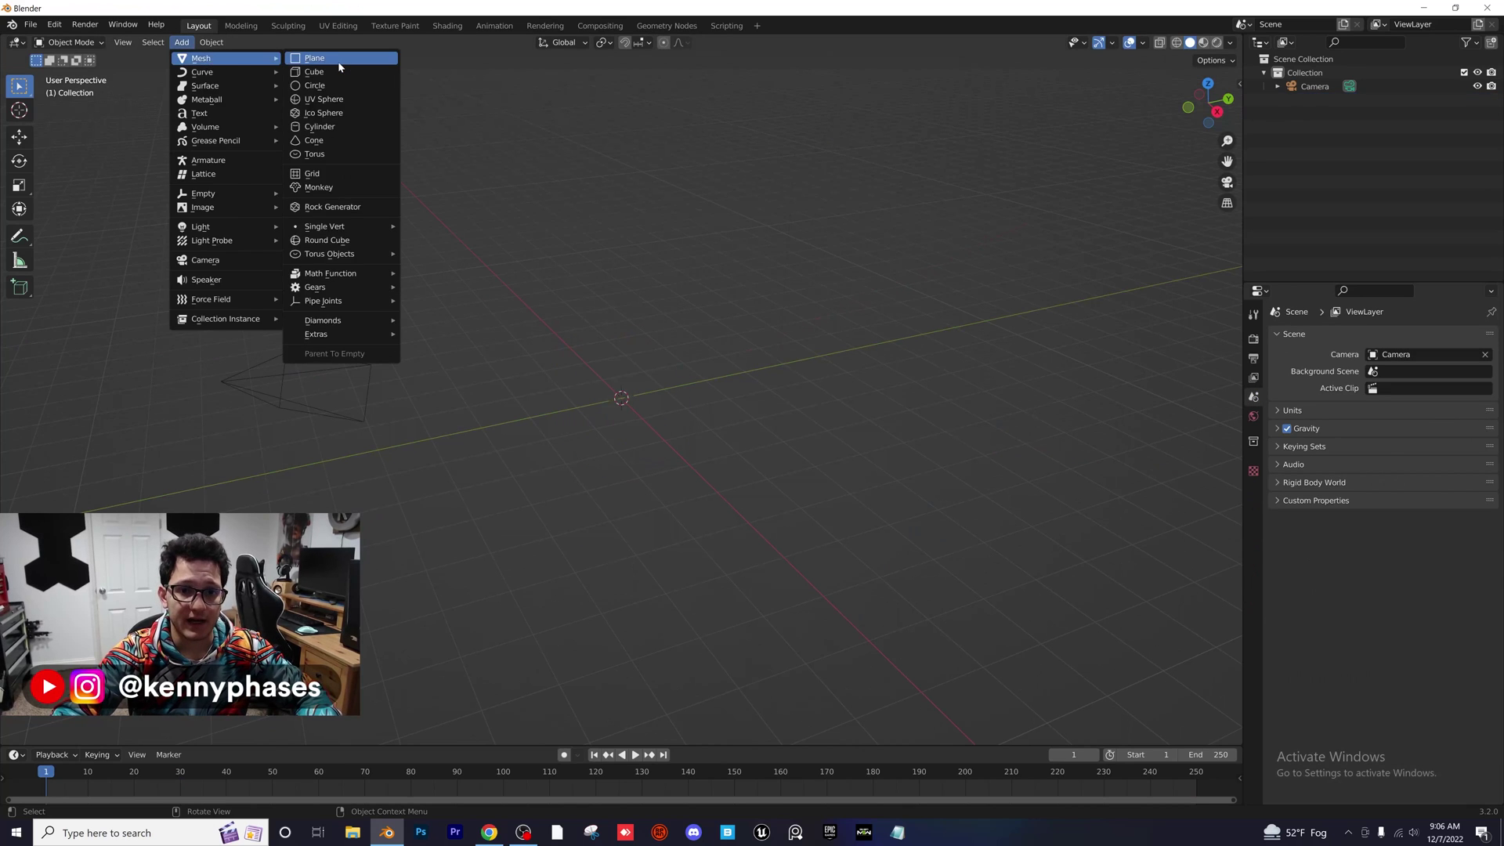
left_click(314, 54)
key("s")
left_click(691, 421)
middle_click_drag(691, 421, 685, 420)
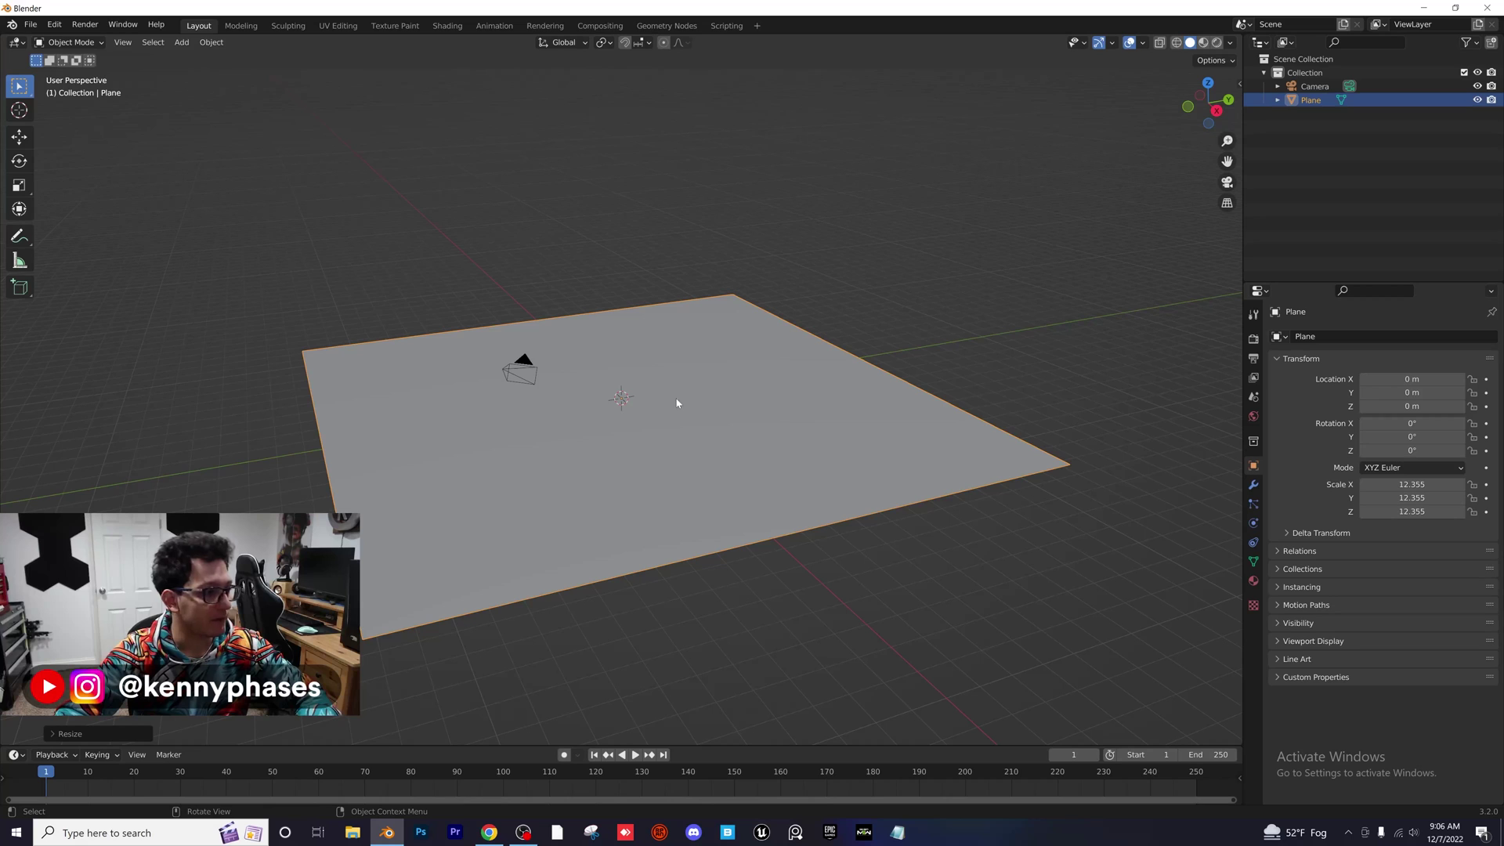
scroll(648, 313, "up", 3)
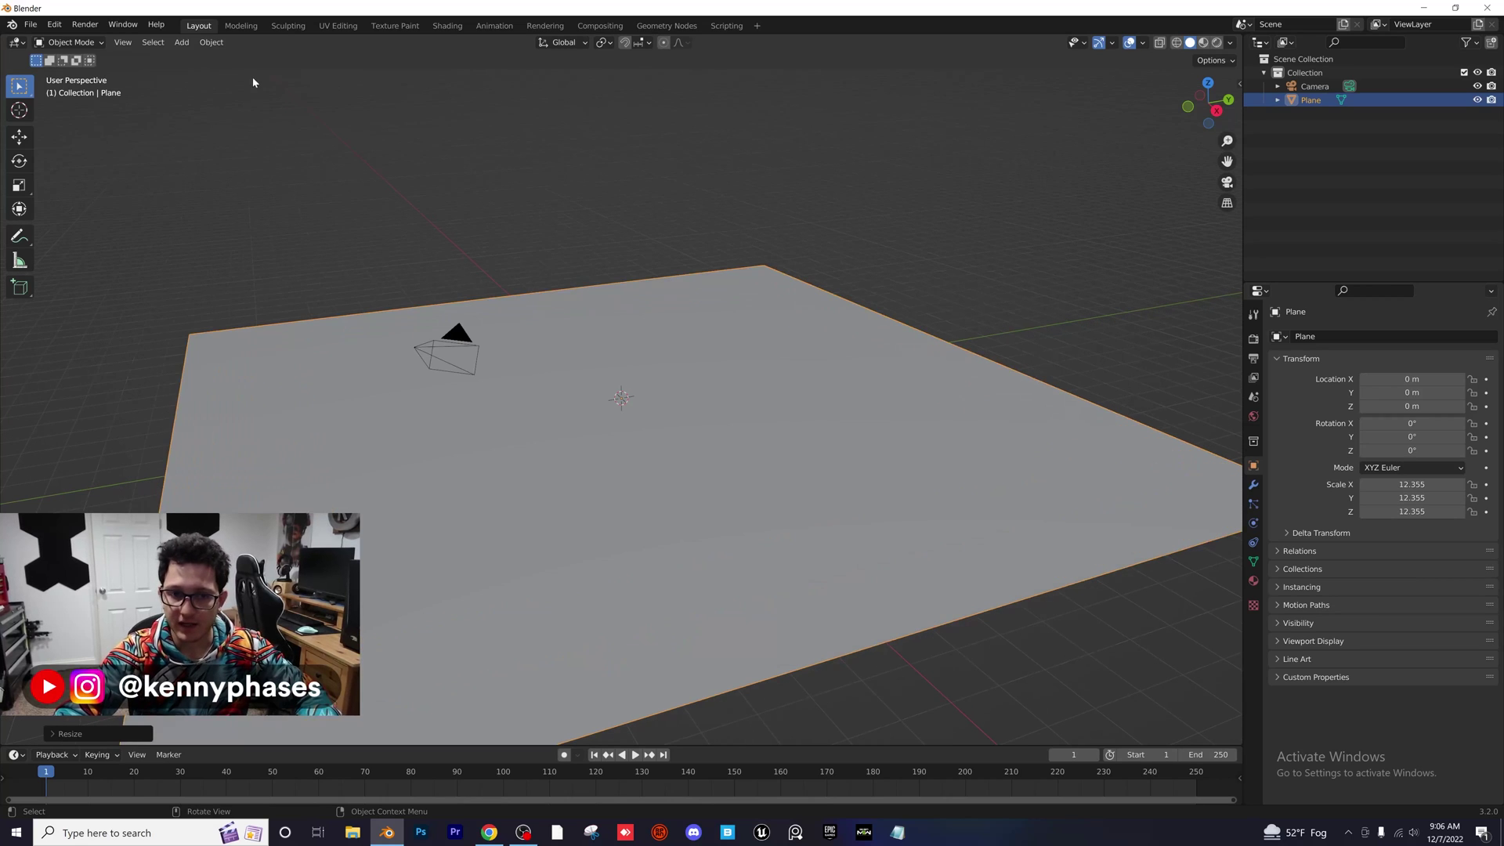
Step: Add a Round Cube with radius 1 and 11 arc divisions
left_click(182, 42)
mouse_move(214, 60)
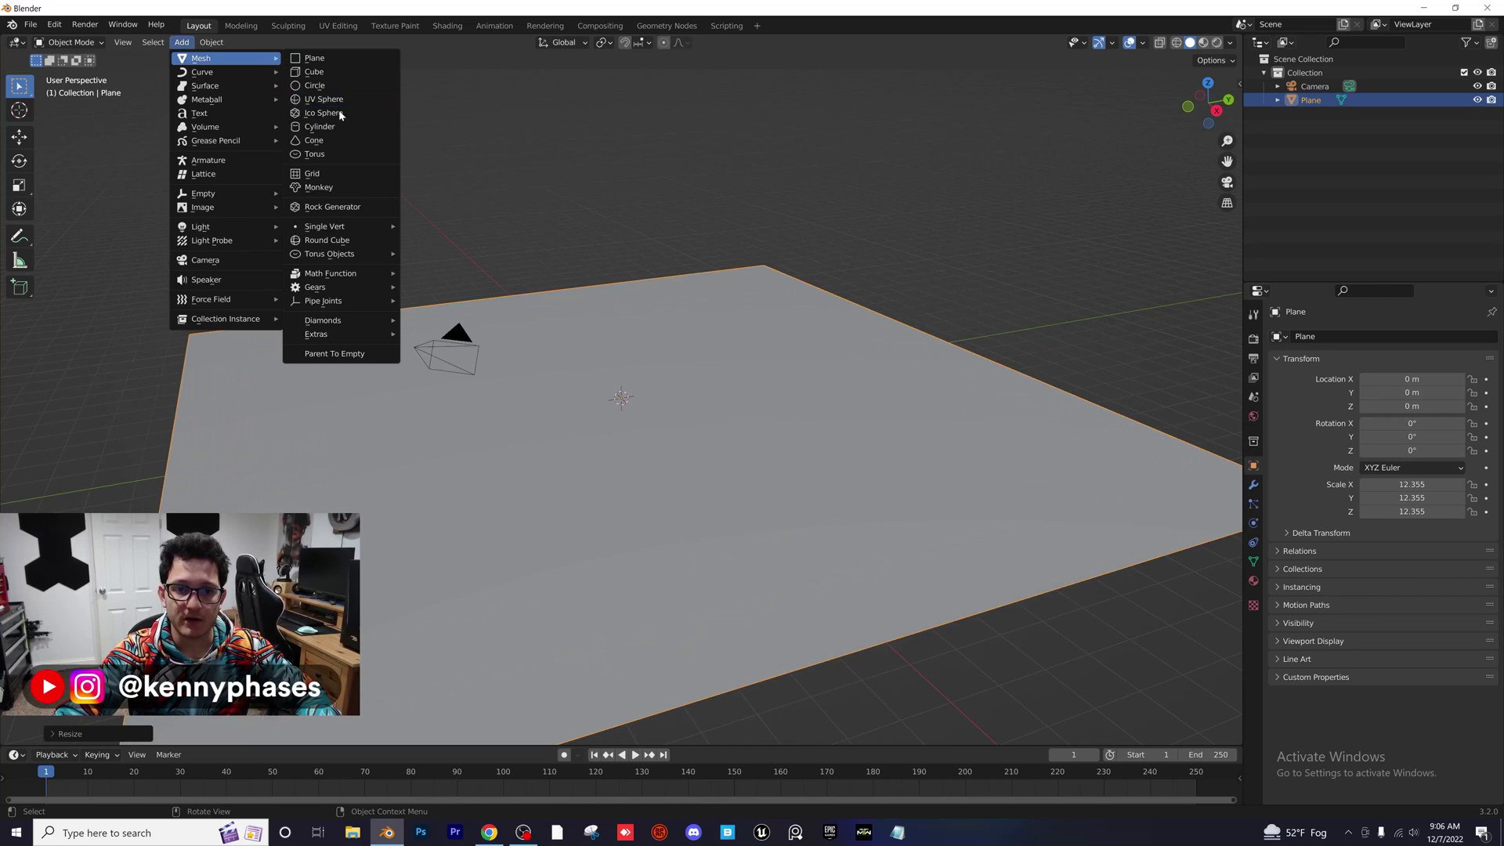
left_click(372, 243)
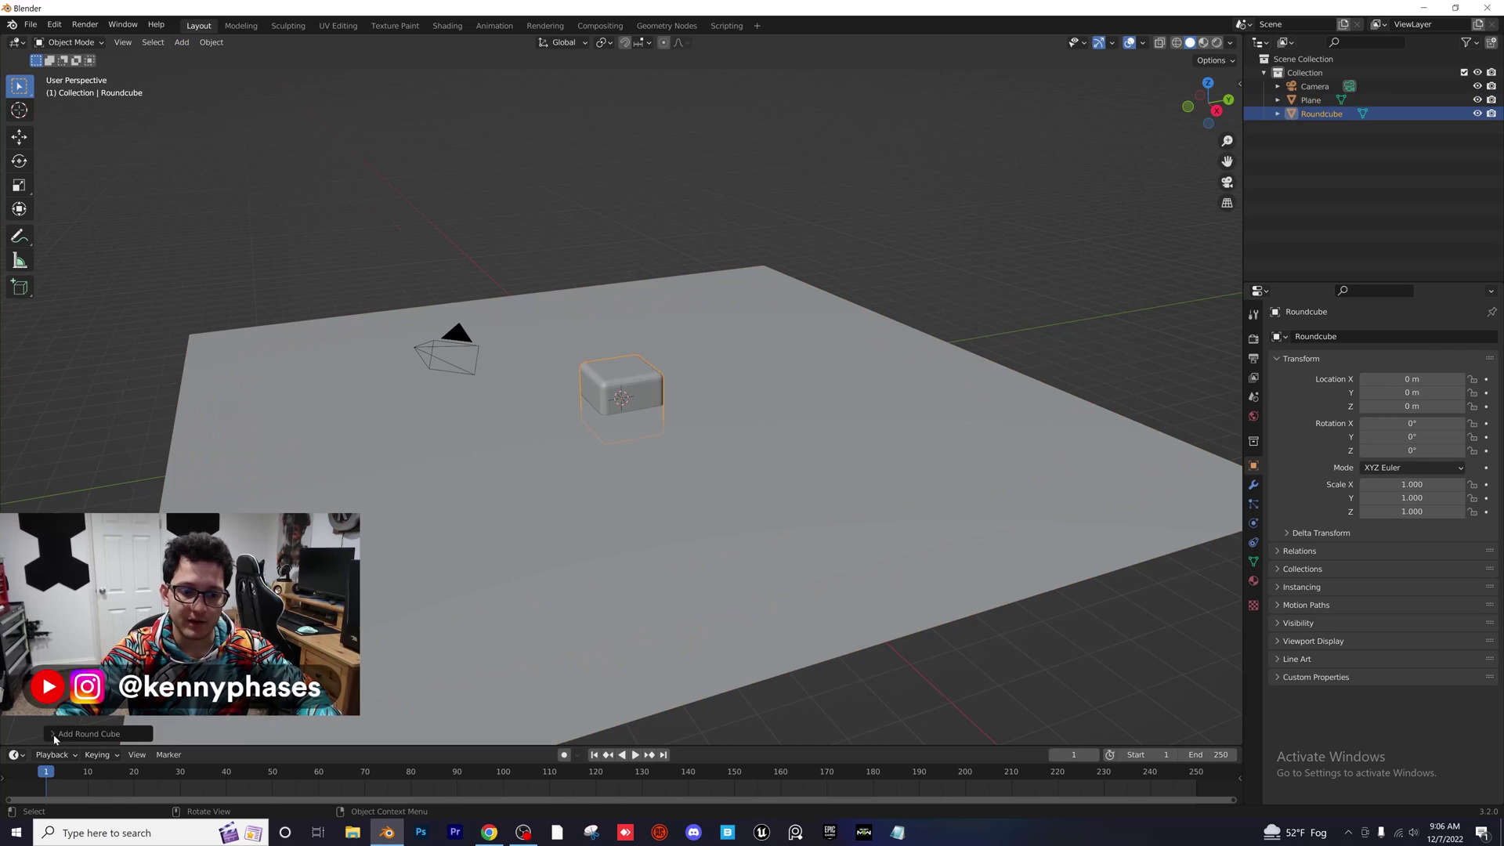
left_click(94, 734)
left_click(153, 408)
type("1")
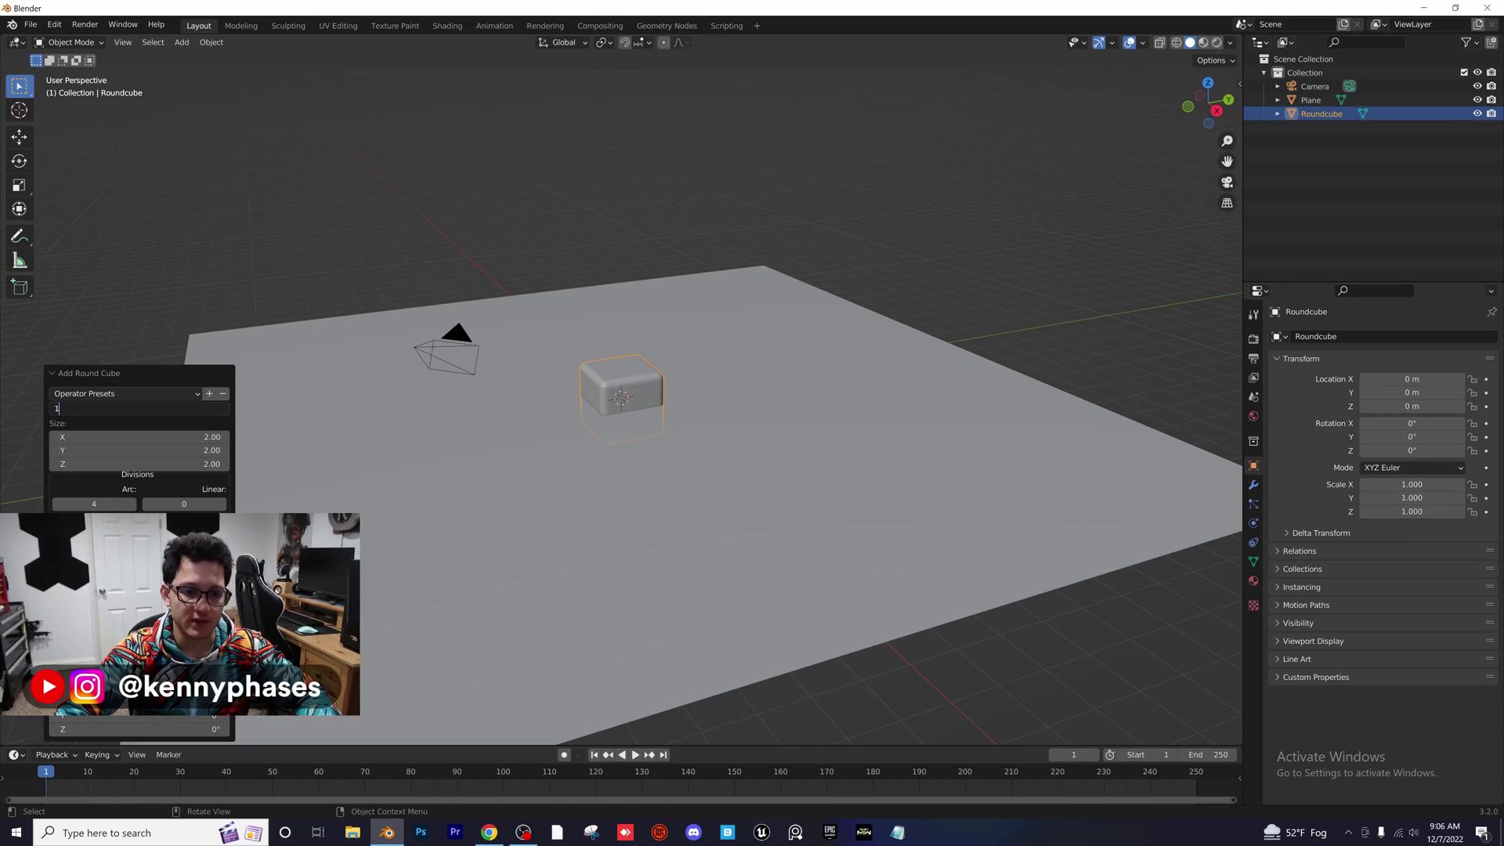
key("Return")
left_click_drag(132, 505, 188, 506)
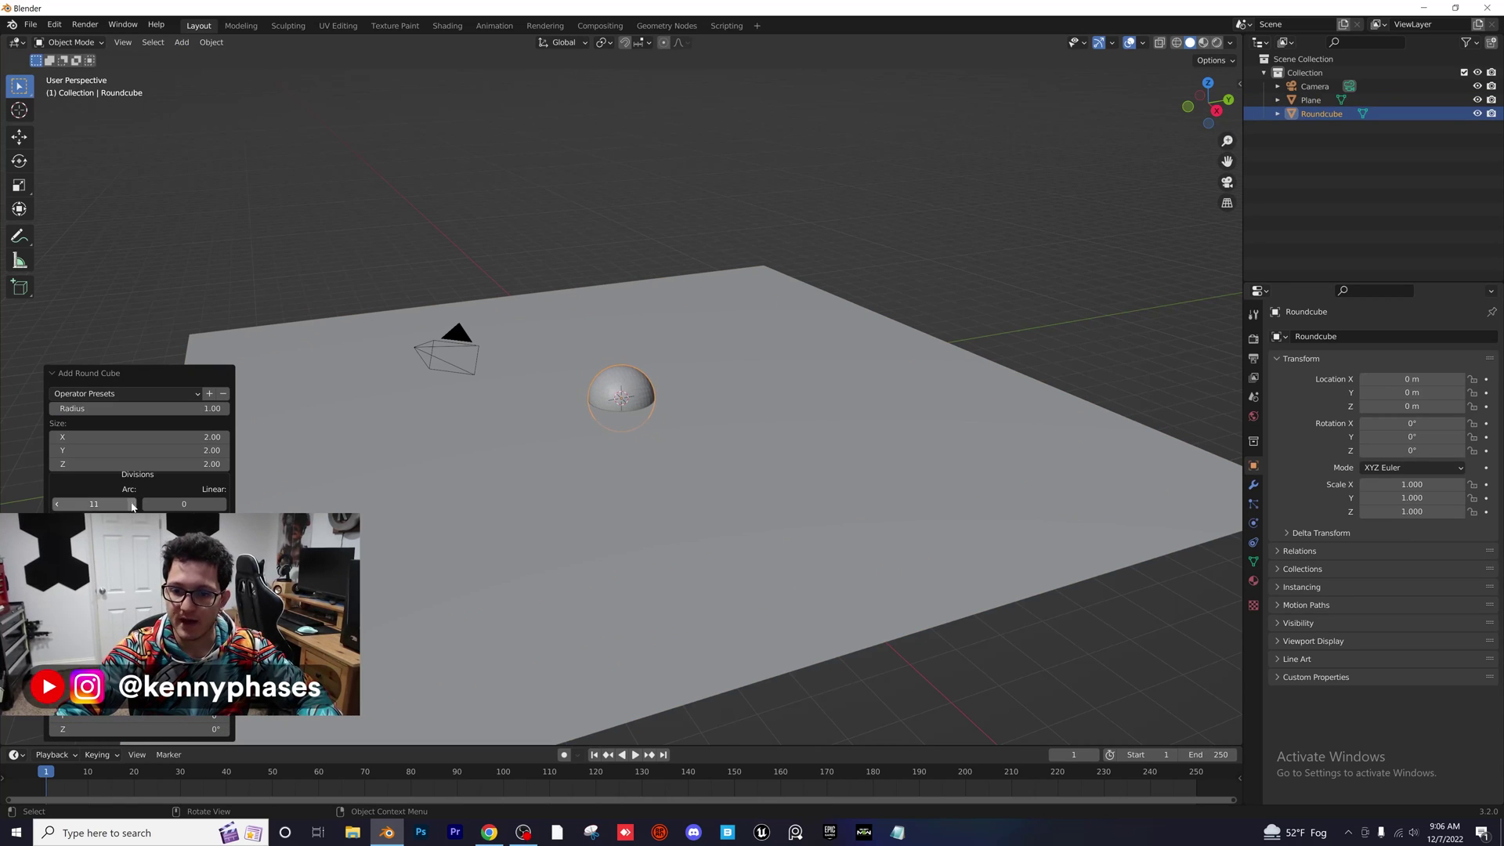
Step: Raise the sphere to 2.155 m on Z and scale it by 2
key("g")
key("z")
left_click(631, 362)
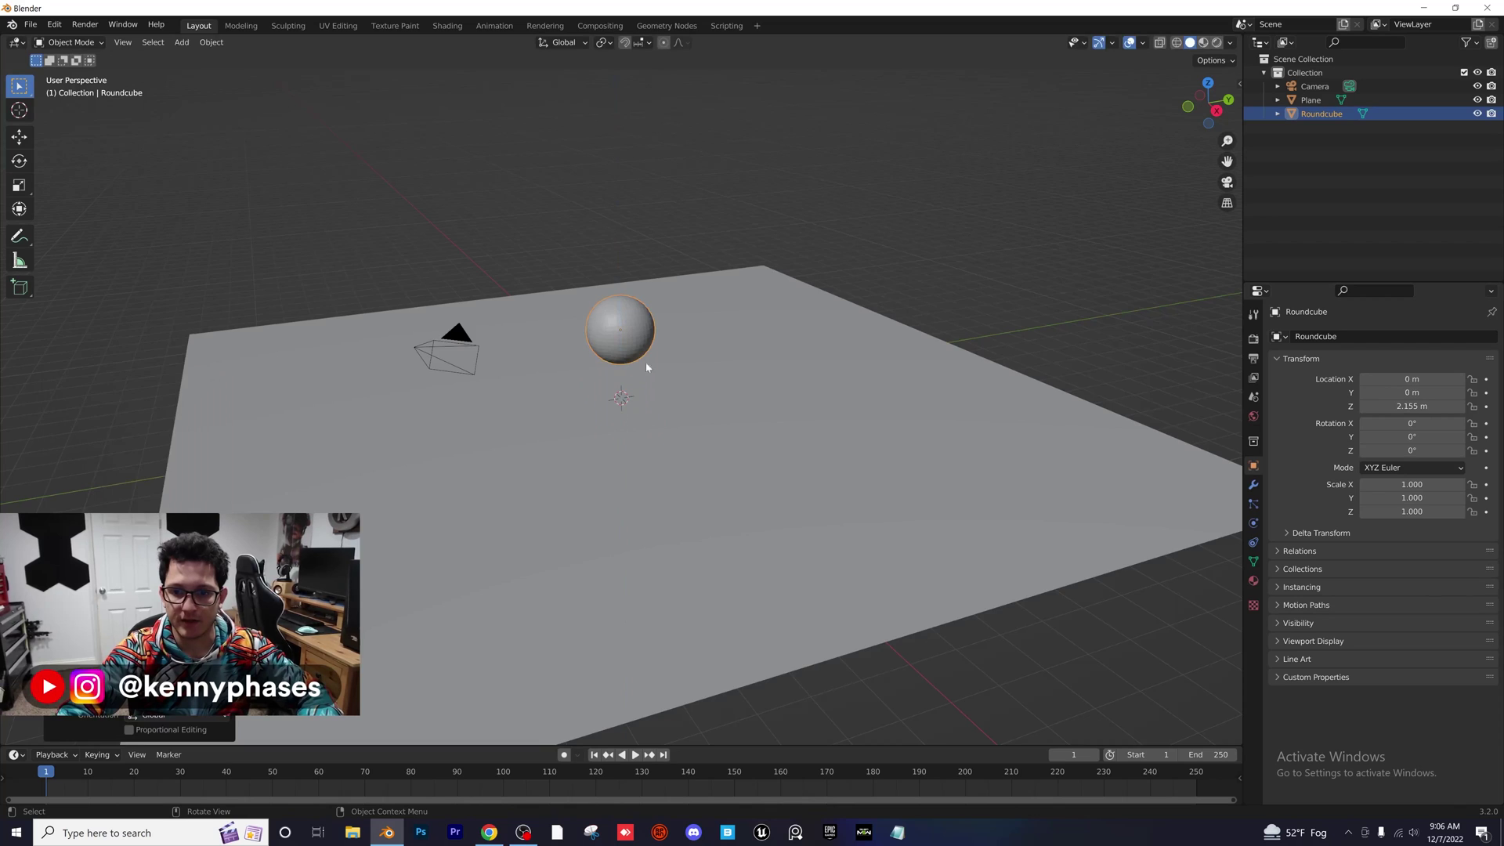
scroll(659, 337, "up", 3)
middle_click_drag(676, 310, 655, 286)
key("s")
key("2")
key("Return")
Step: Lift the sphere to Z 2.9396 m and open the save dialog with Ctrl+S
scroll(752, 342, "down", 4)
middle_click_drag(765, 349, 691, 392)
key("g")
key("z")
left_click(735, 337)
scroll(608, 349, "up", 2)
scroll(697, 388, "up", 5)
key("ctrl+s")
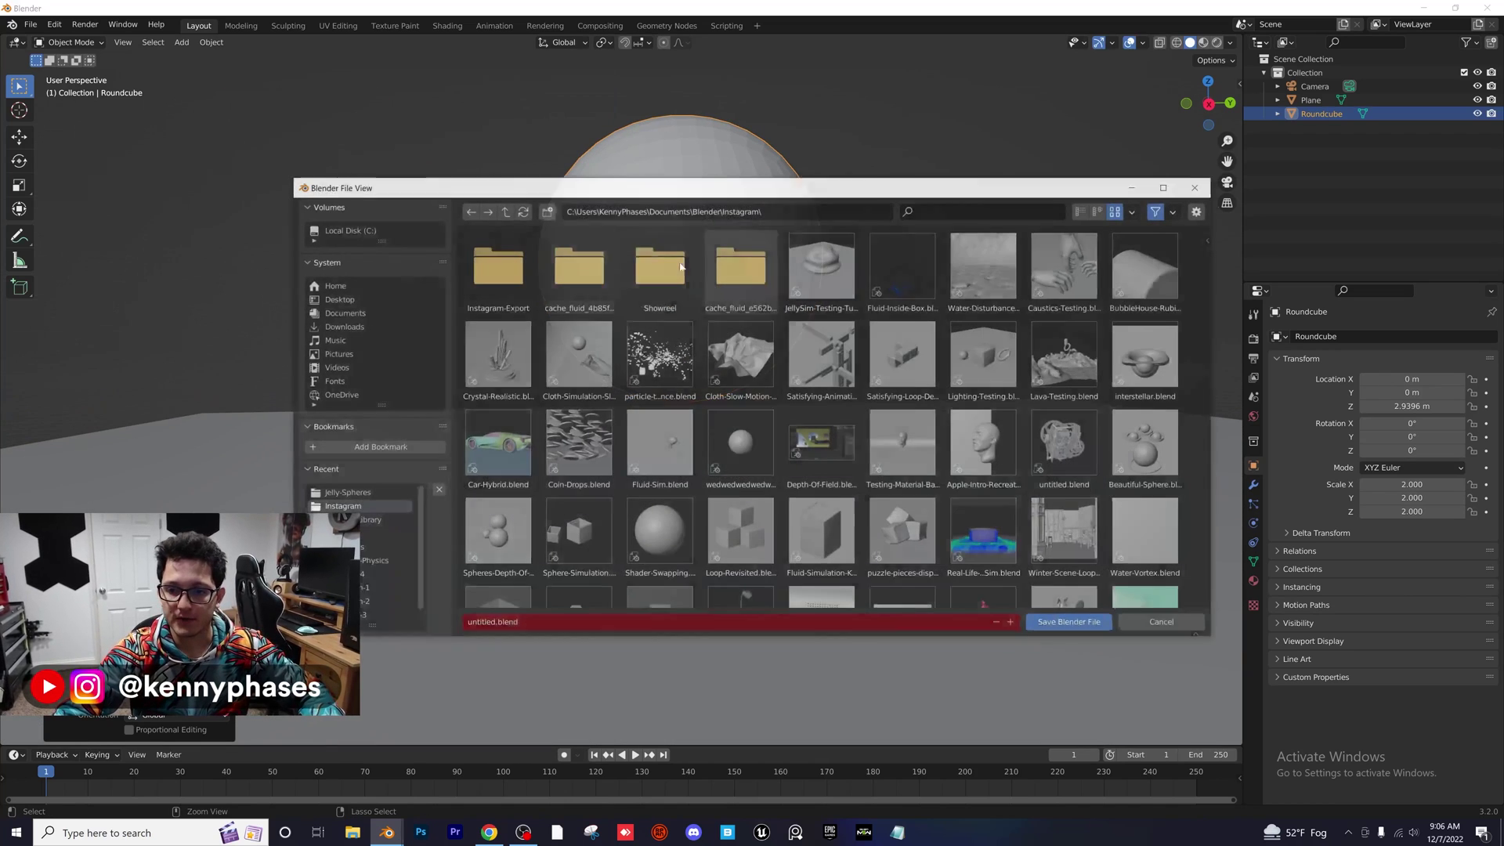
Step: Name the file Tutorial-Jelly-Sphere-LiveStream and save it
left_click(480, 622)
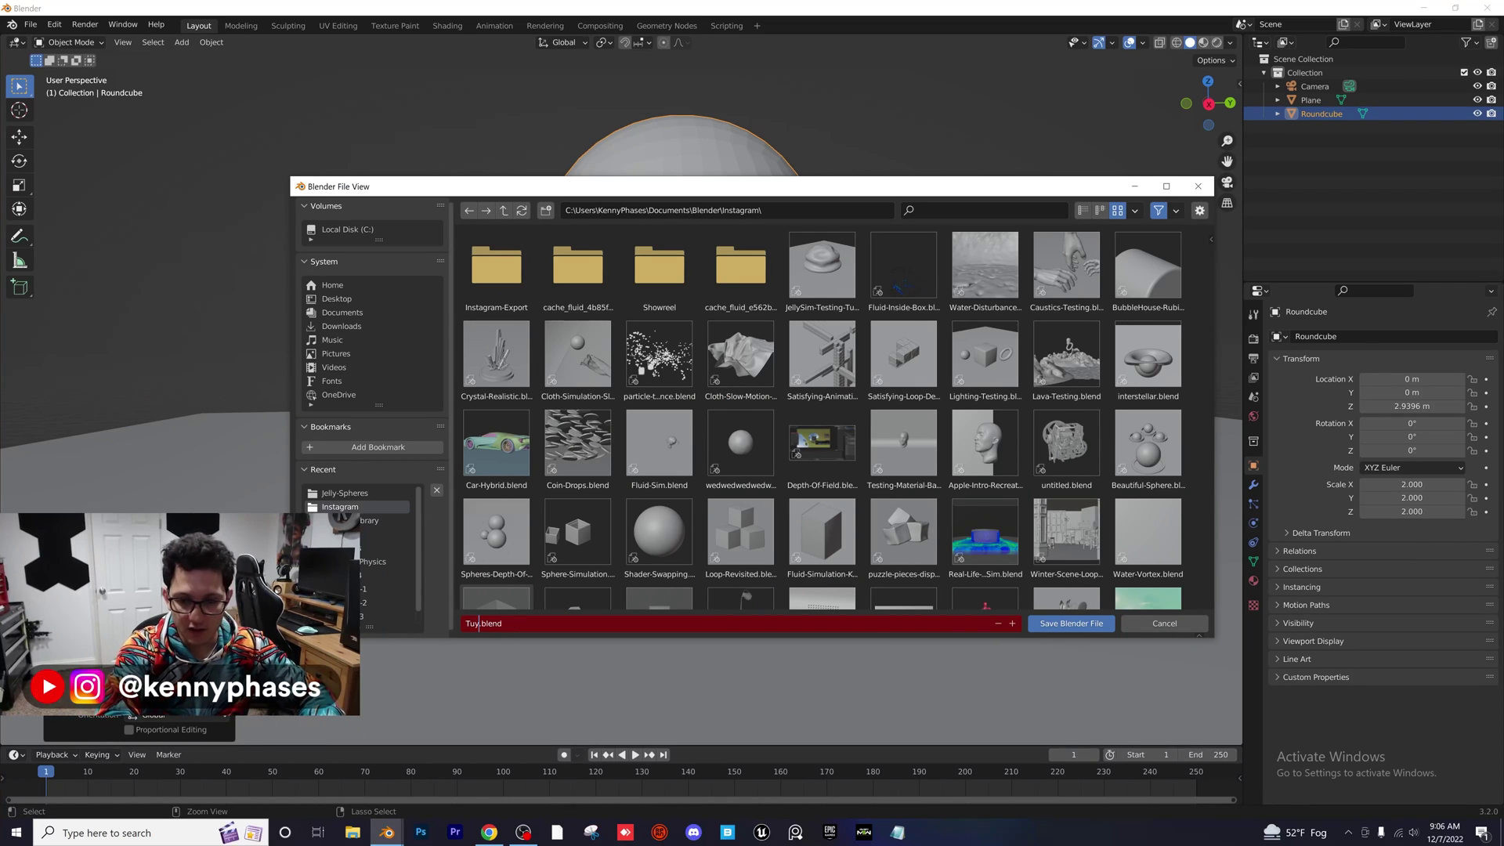
type("Tutorial-Jelly-Spher")
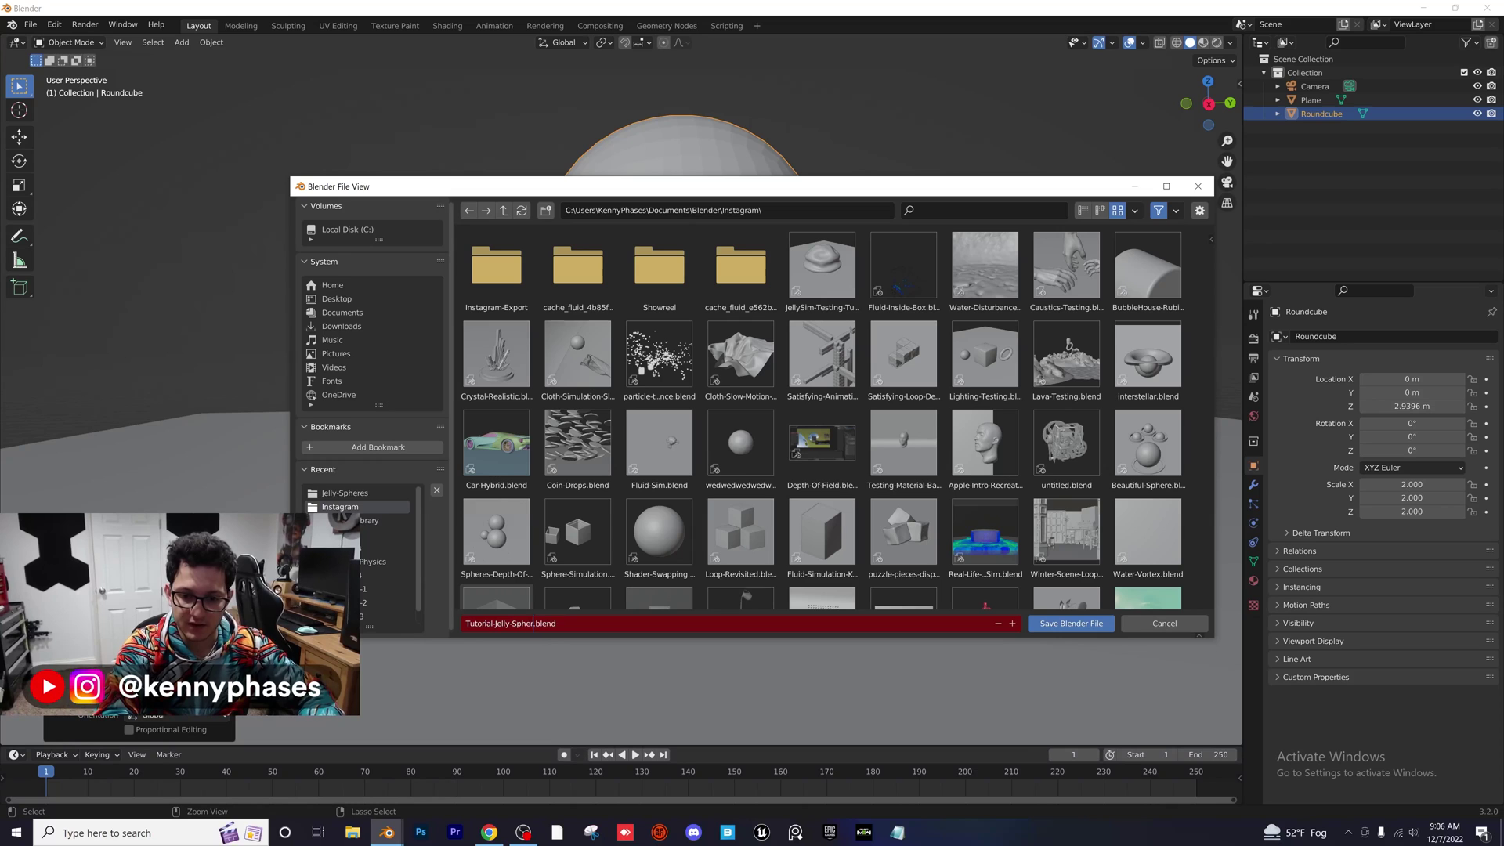
type("e-LiveStream")
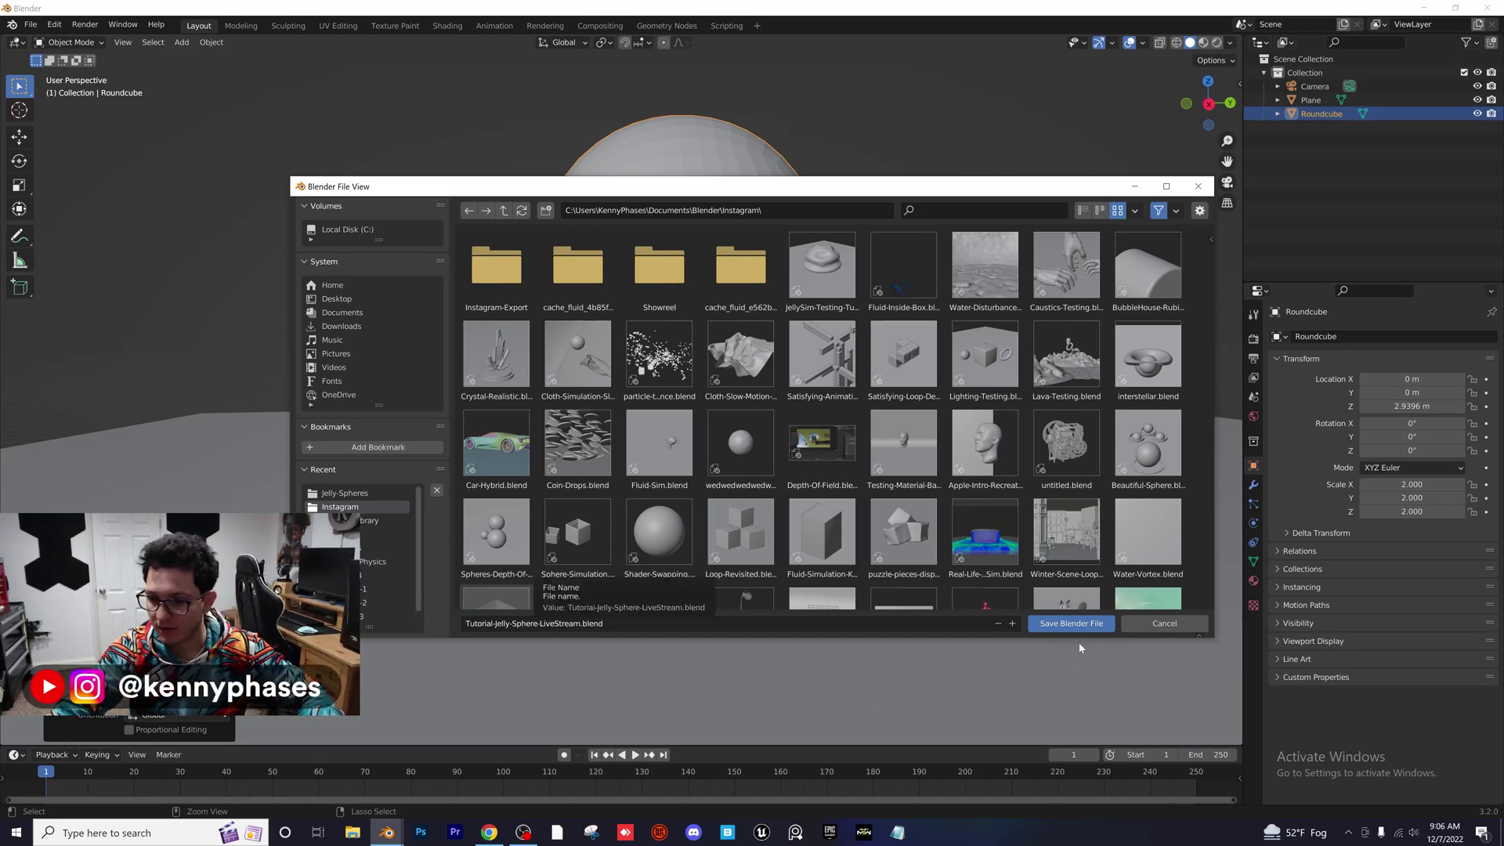
key("Return")
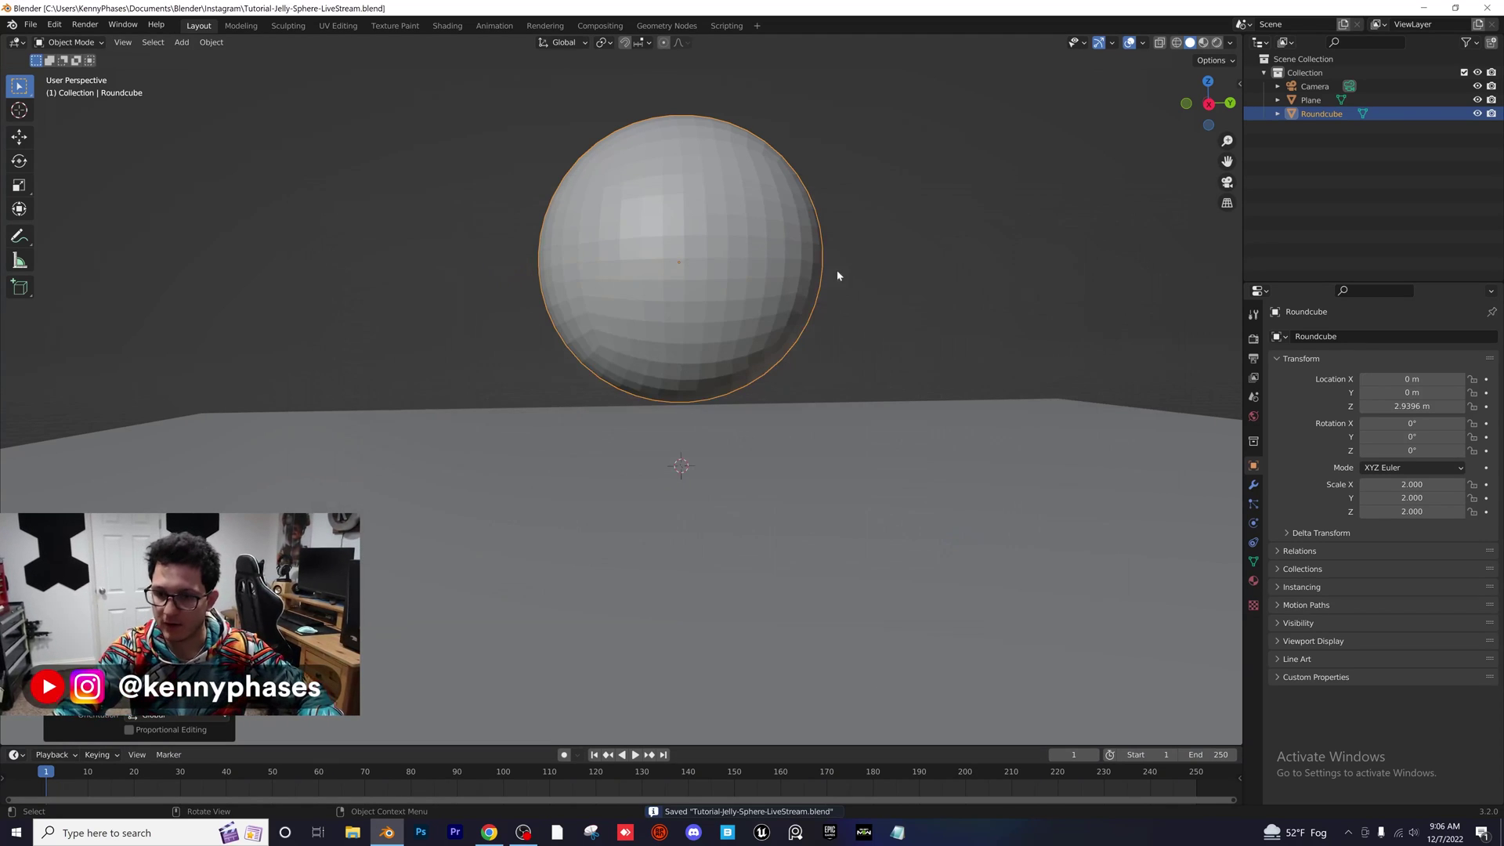
middle_click_drag(792, 241, 757, 232)
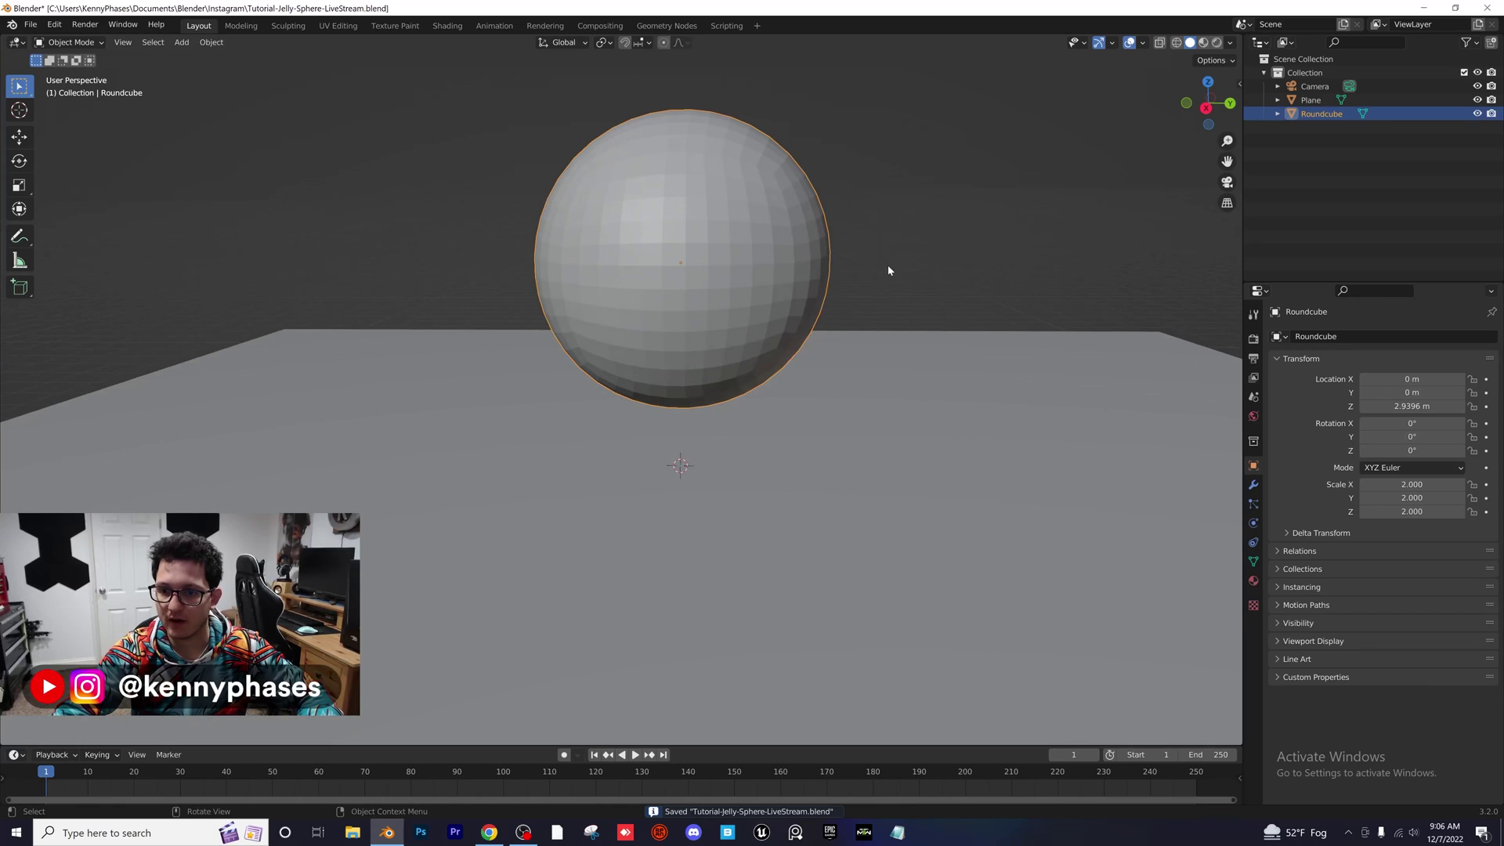
Step: Give the ground plane Rigid Body physics of type Passive
scroll(895, 285, "down", 3)
left_click(927, 362)
scroll(940, 376, "down", 1)
middle_click_drag(972, 412, 858, 383)
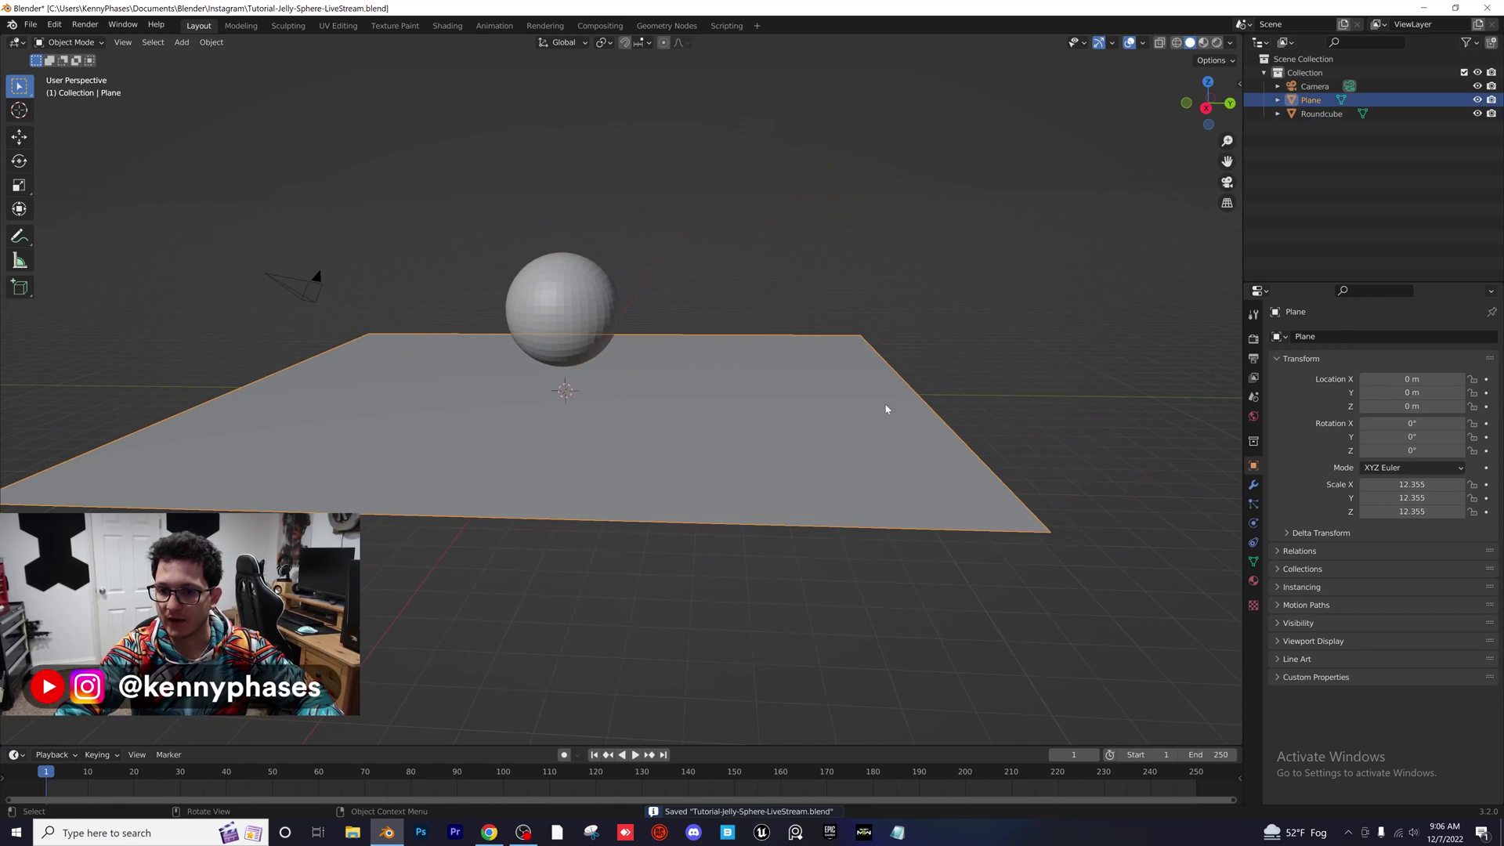
left_click(1254, 522)
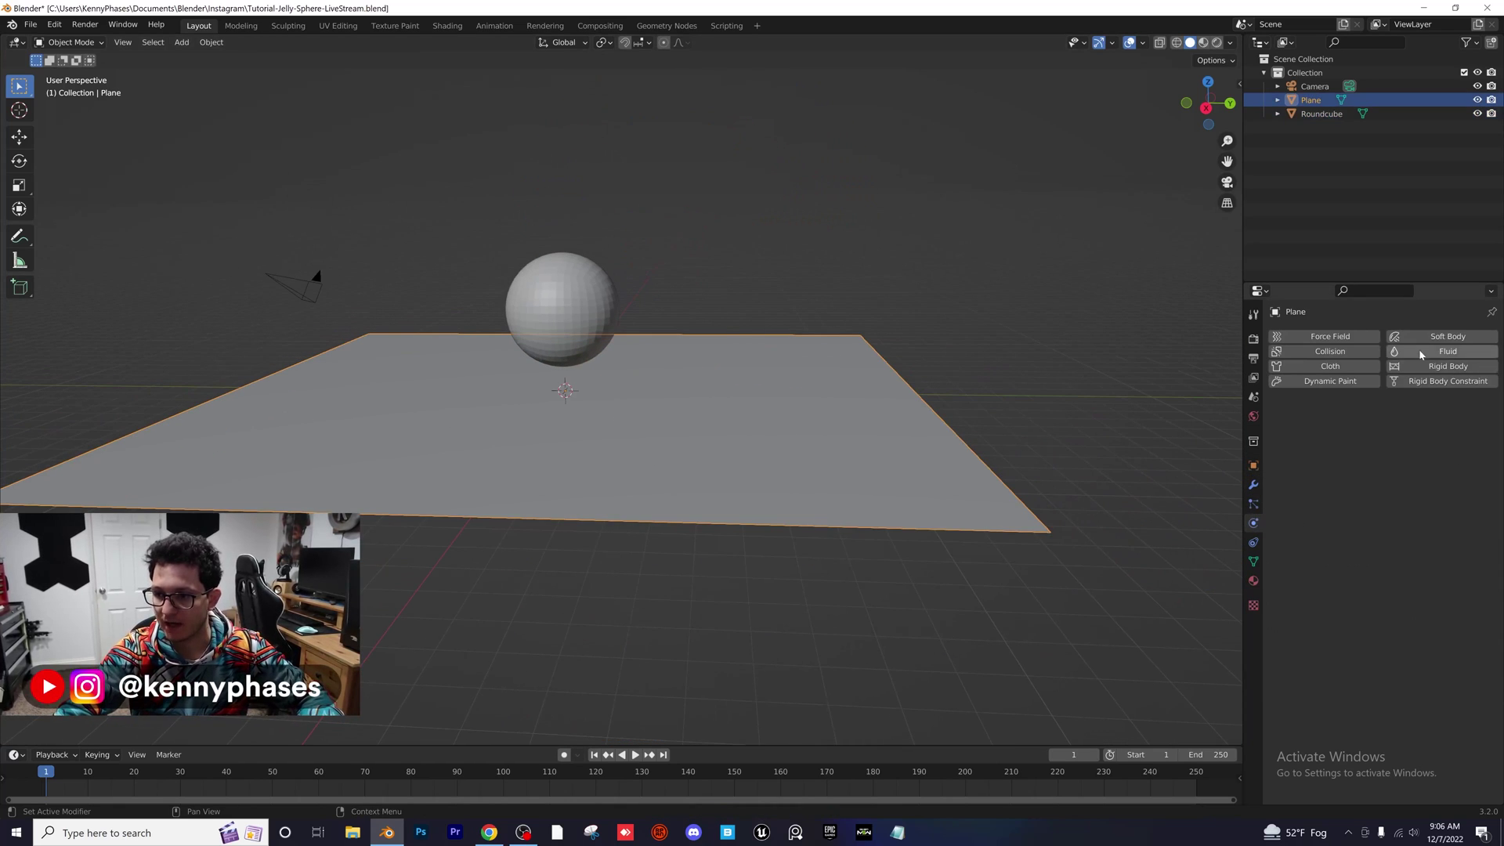
left_click(1429, 372)
left_click(1395, 424)
left_click(1396, 456)
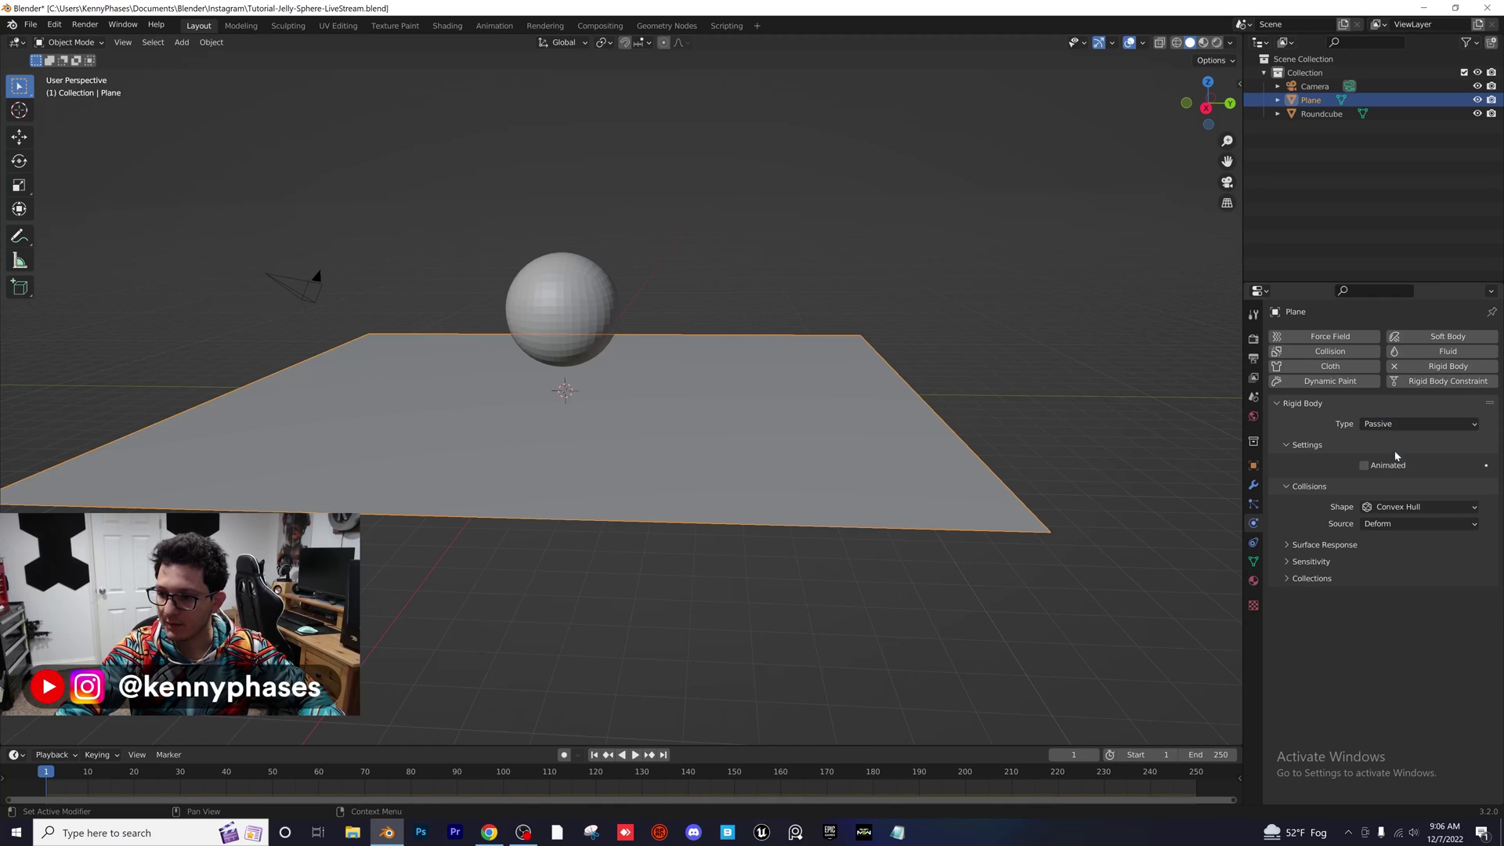
left_click(1295, 406)
Step: Add Collision physics to the plane below Rigid Body, then select the sphere
left_click(1322, 354)
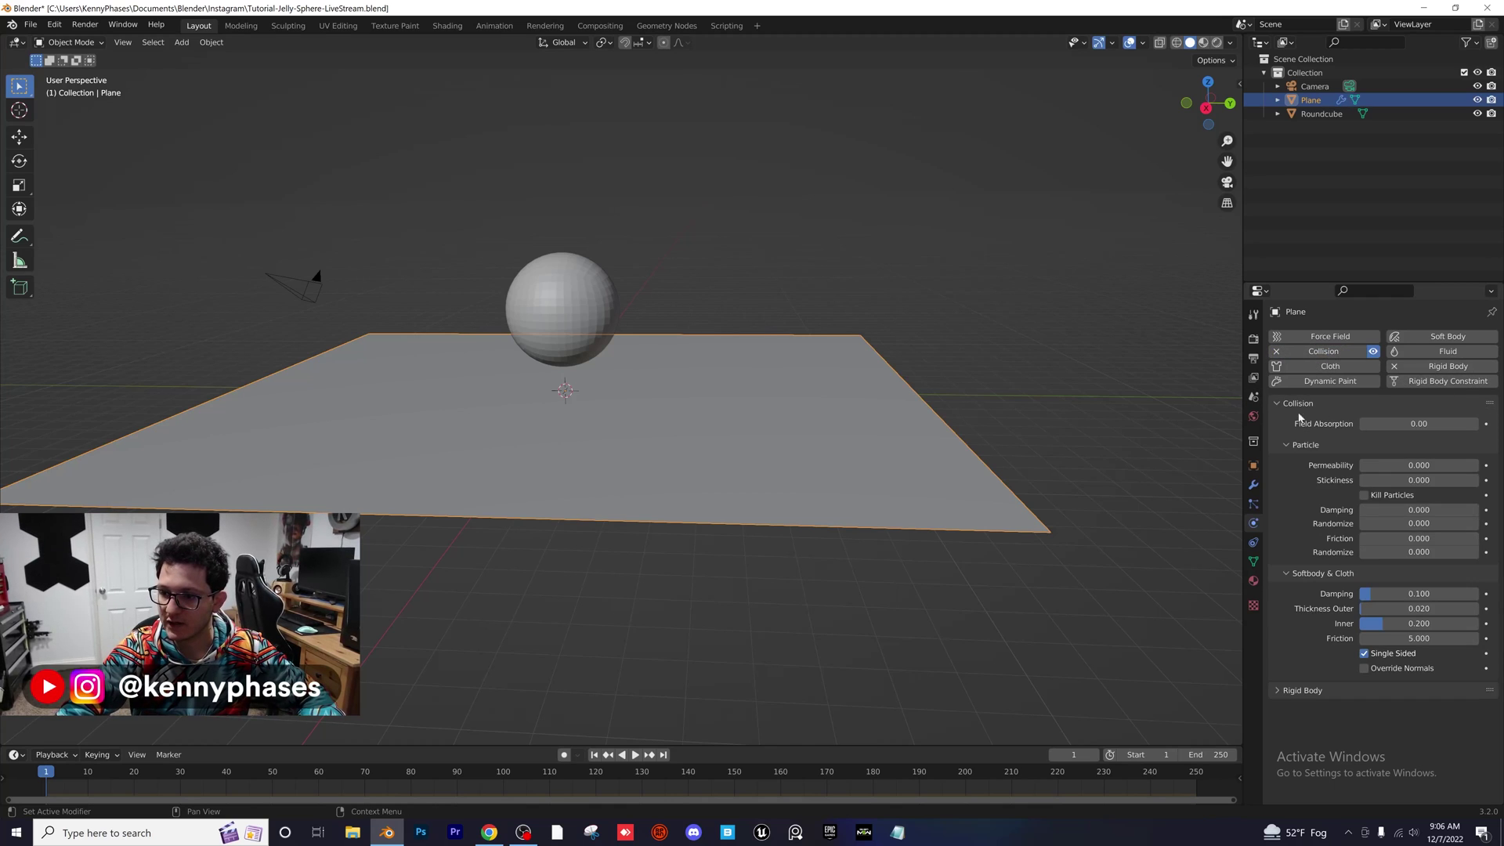
left_click(1298, 404)
left_click_drag(1487, 407, 1470, 444)
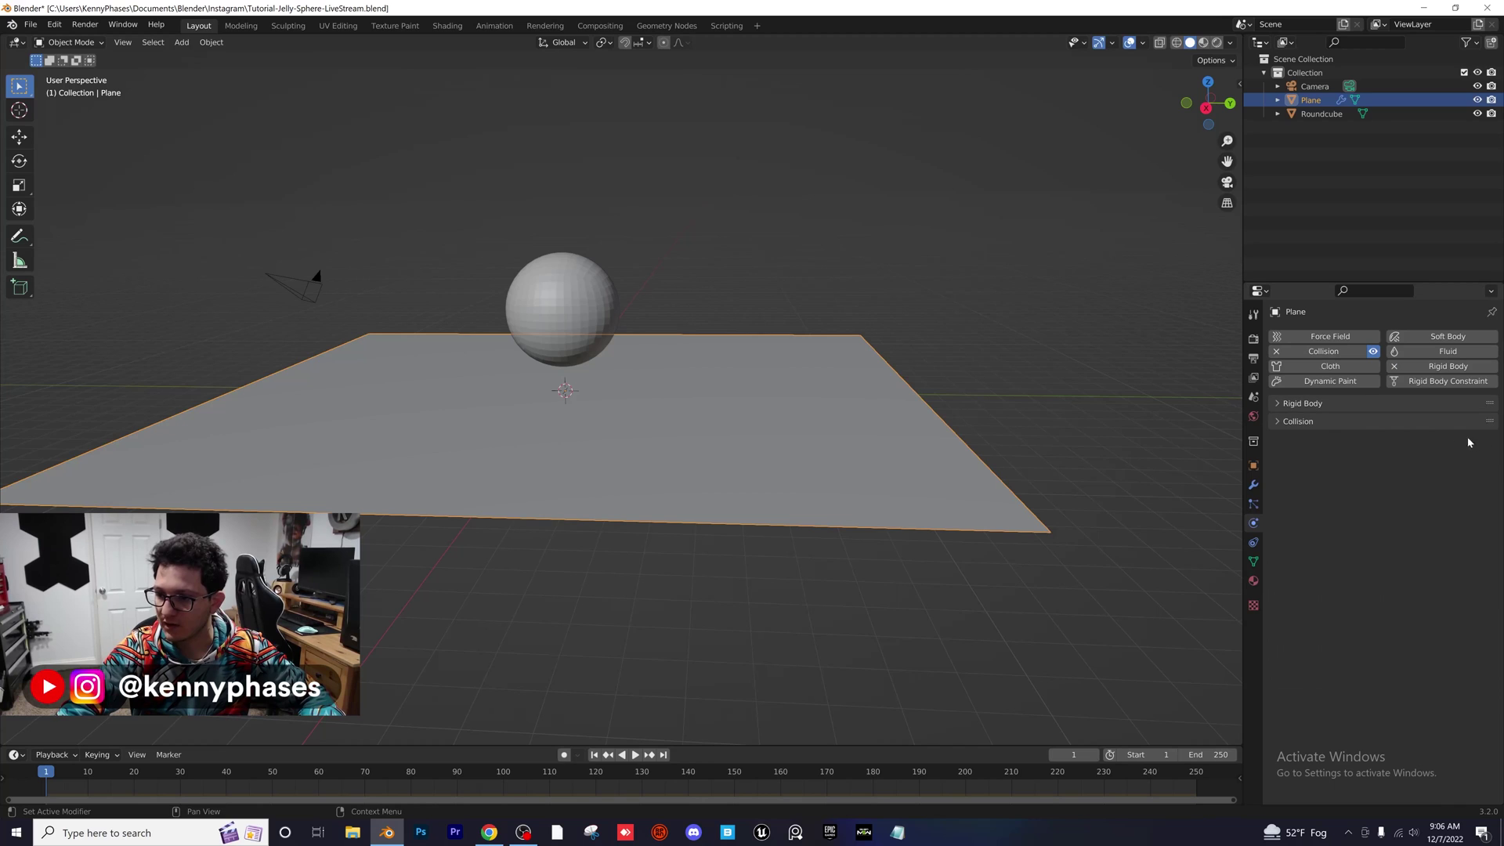
scroll(784, 369, "up", 2)
left_click(591, 327)
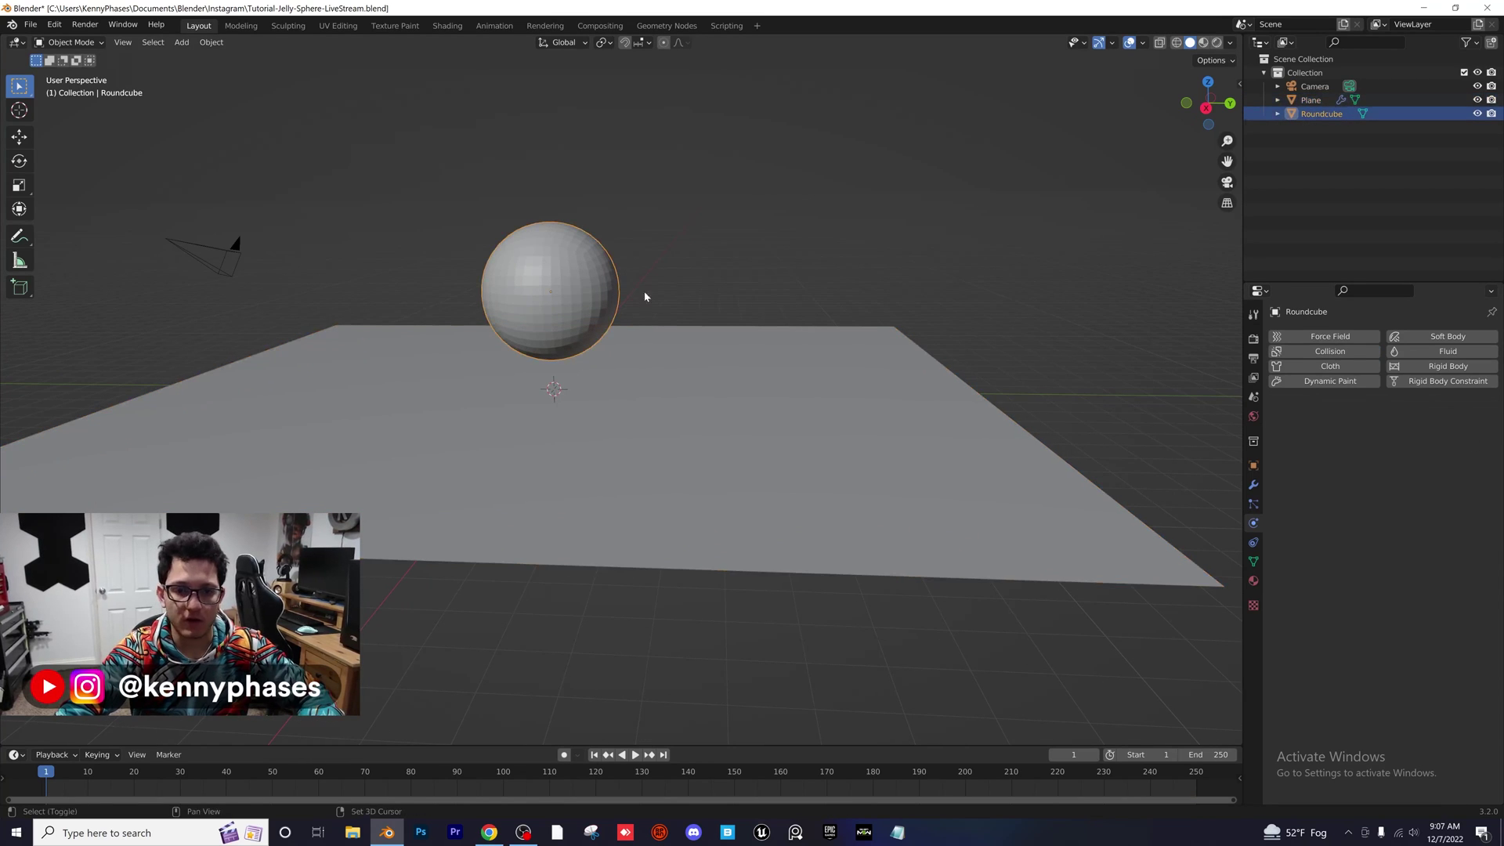
Step: Make the sphere a Soft Body with friction 1 and mass 5 kg
scroll(636, 291, "up", 1)
middle_click_drag(637, 291, 712, 326, "shift")
left_click(1438, 336)
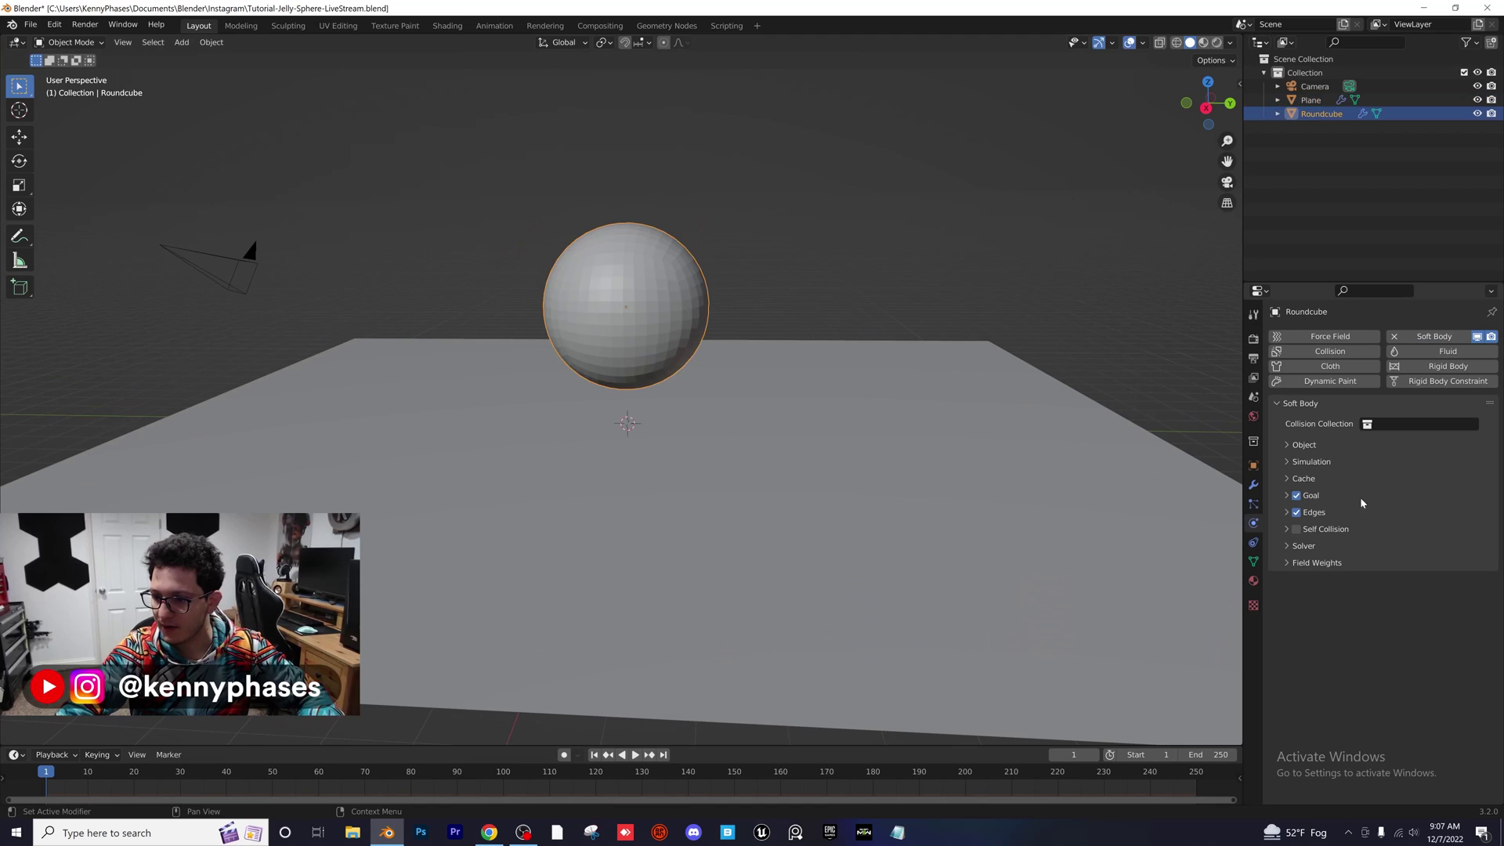
left_click(1303, 445)
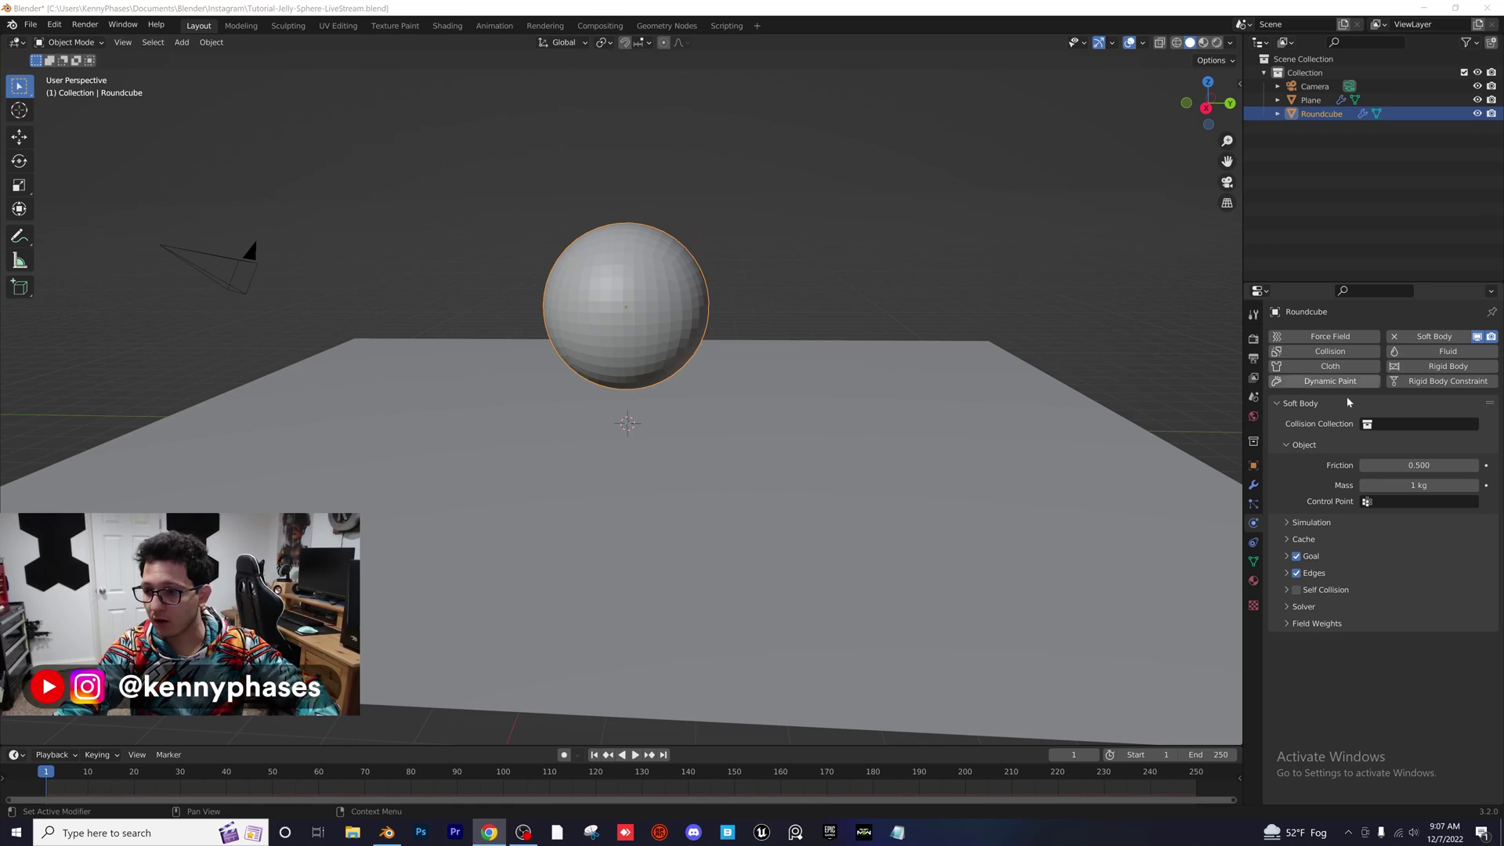
left_click(1419, 465)
type("1")
key("Return")
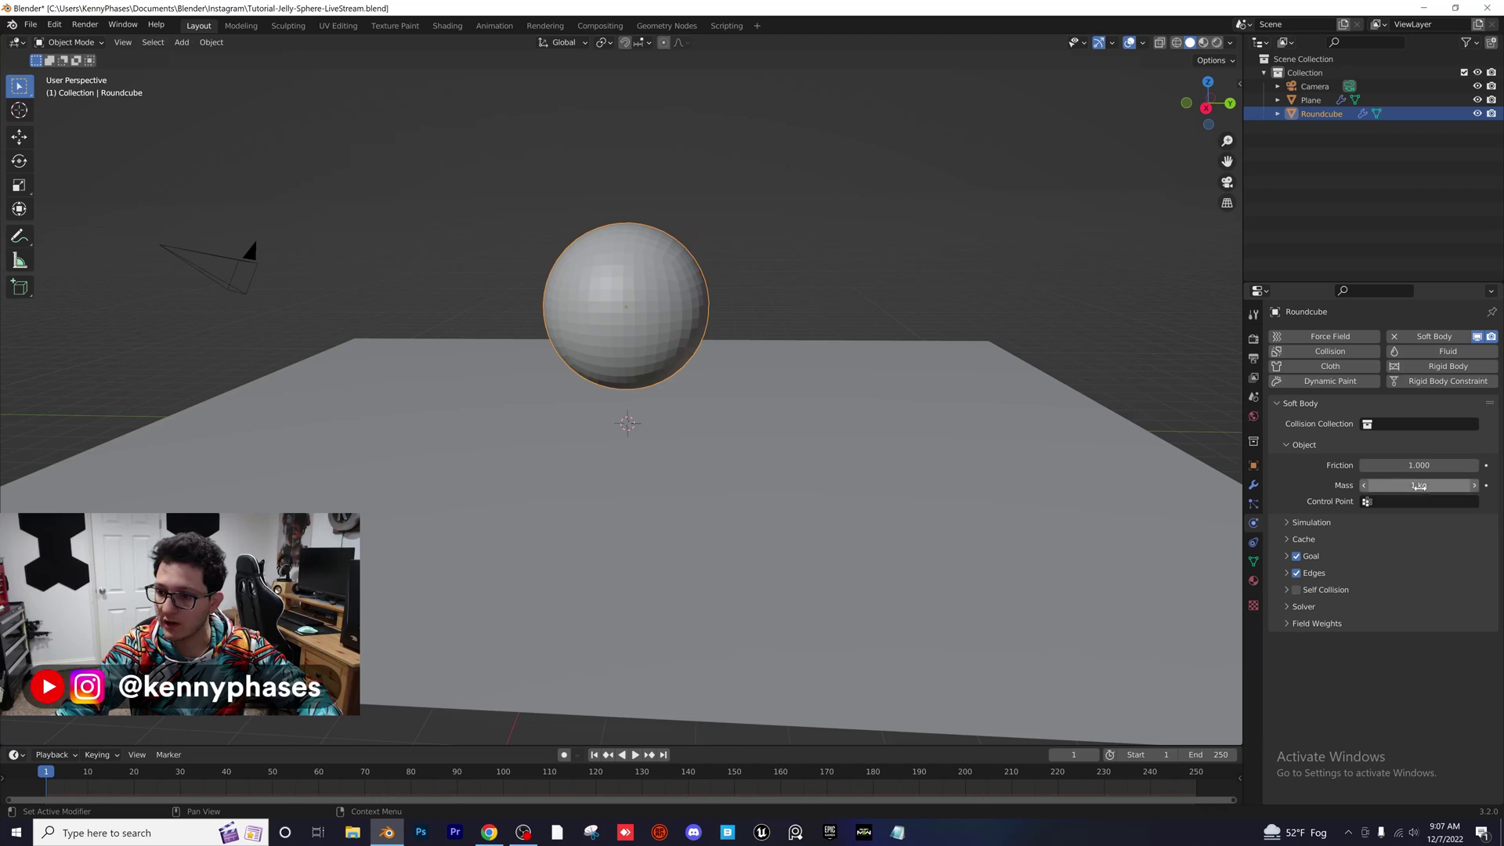
left_click(1419, 486)
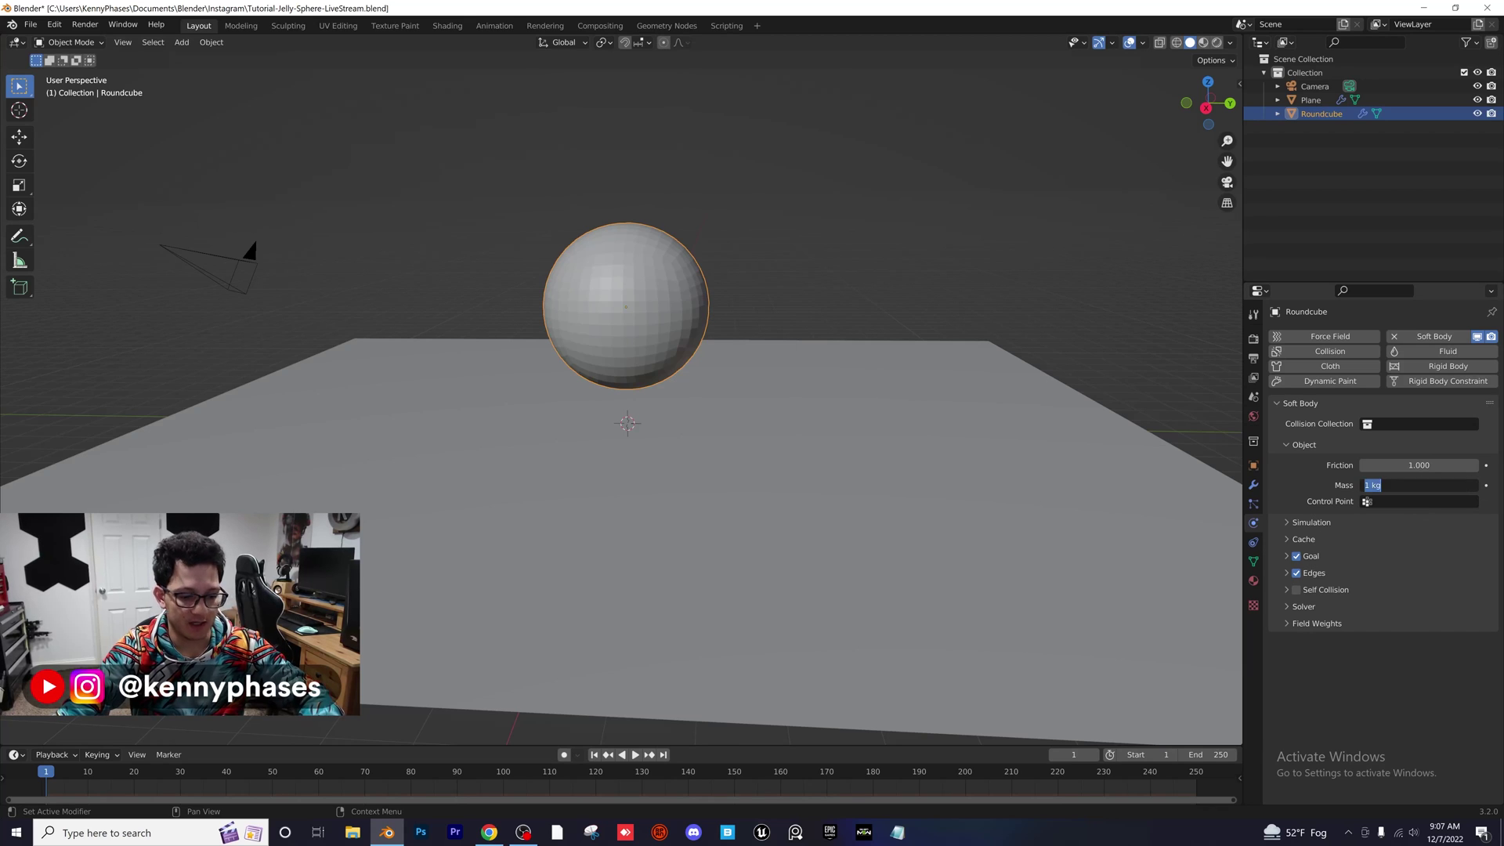
type("5")
key("Return")
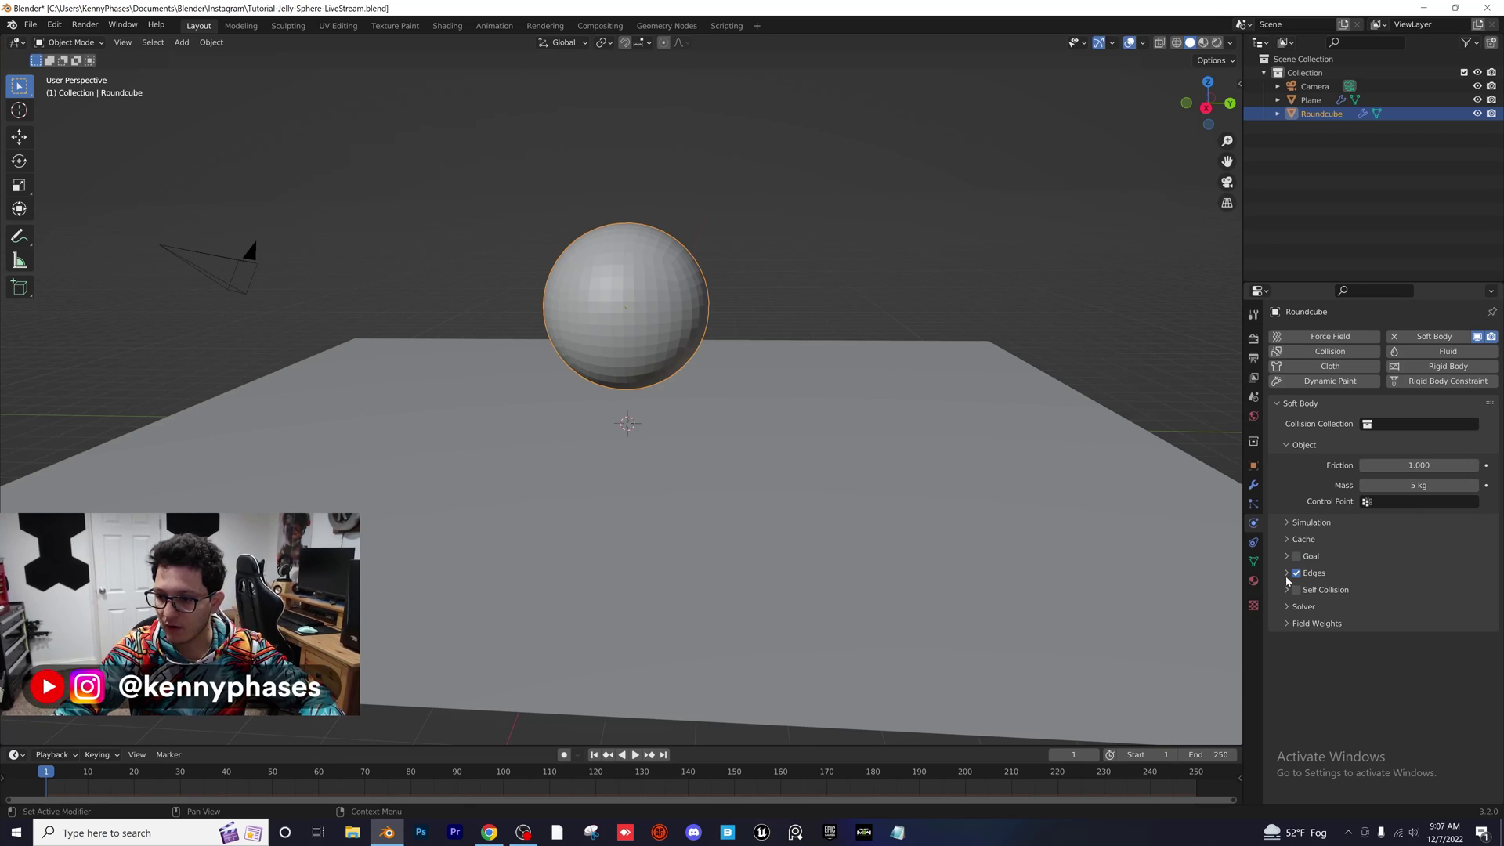
Step: Set the soft-body edges to pull 0.4, push 0.4, damp 1, bending 3
left_click(1286, 573)
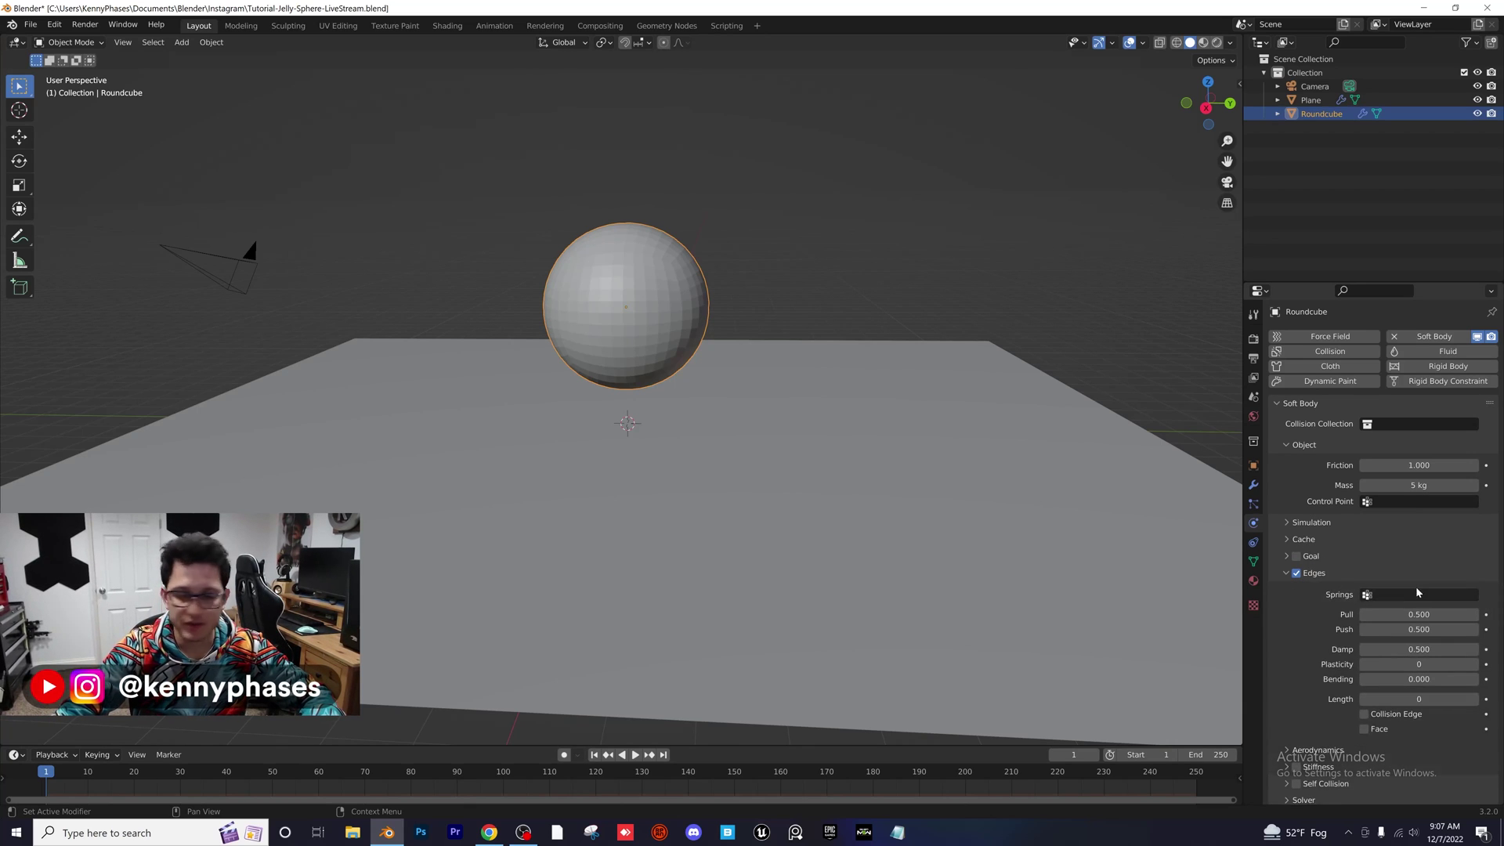
scroll(1418, 593, "down", 1)
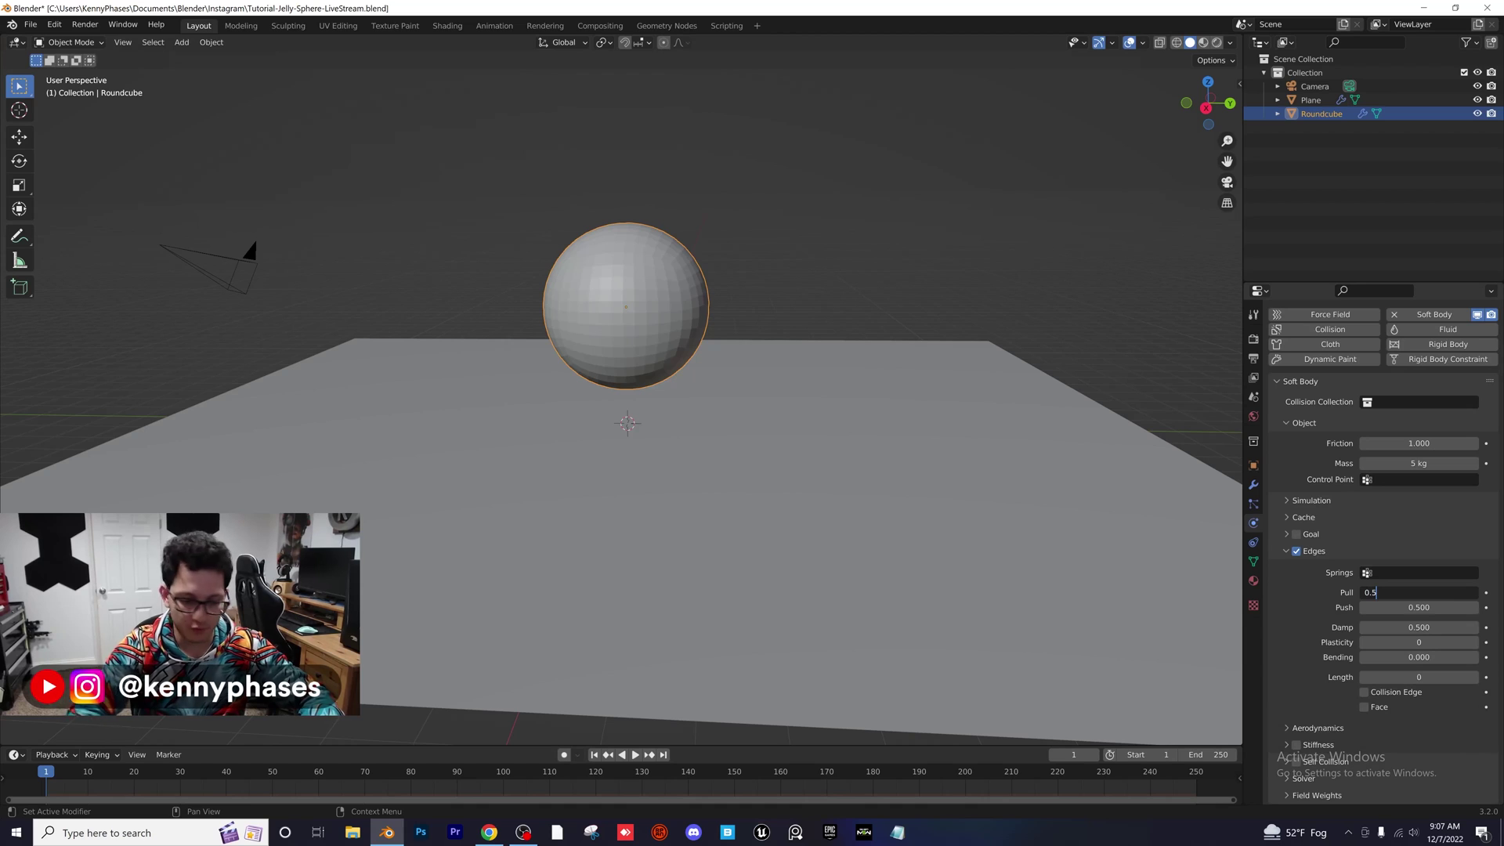
type("4")
key("Tab")
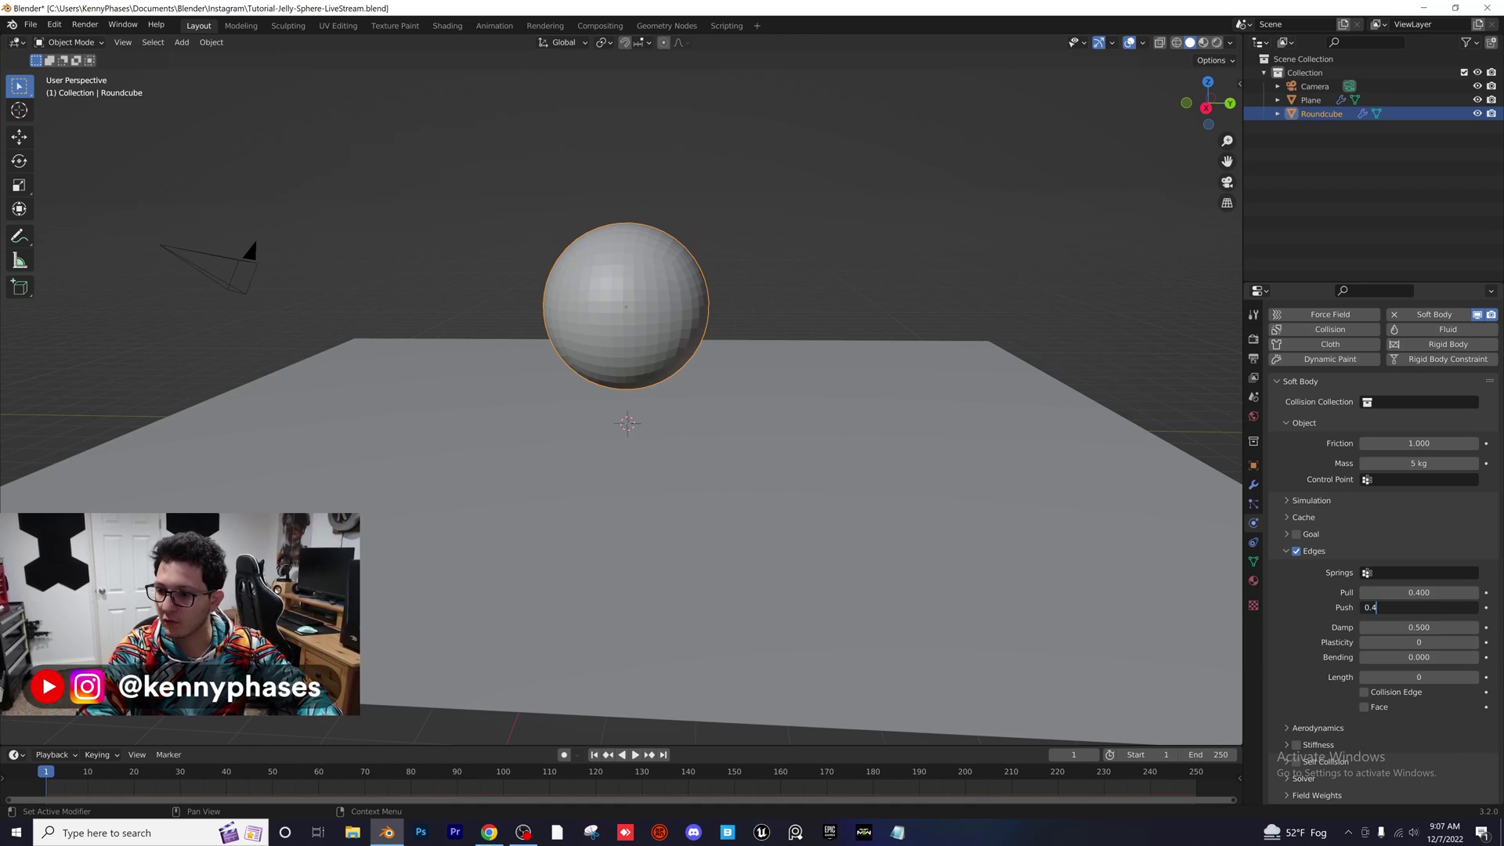
key("Return")
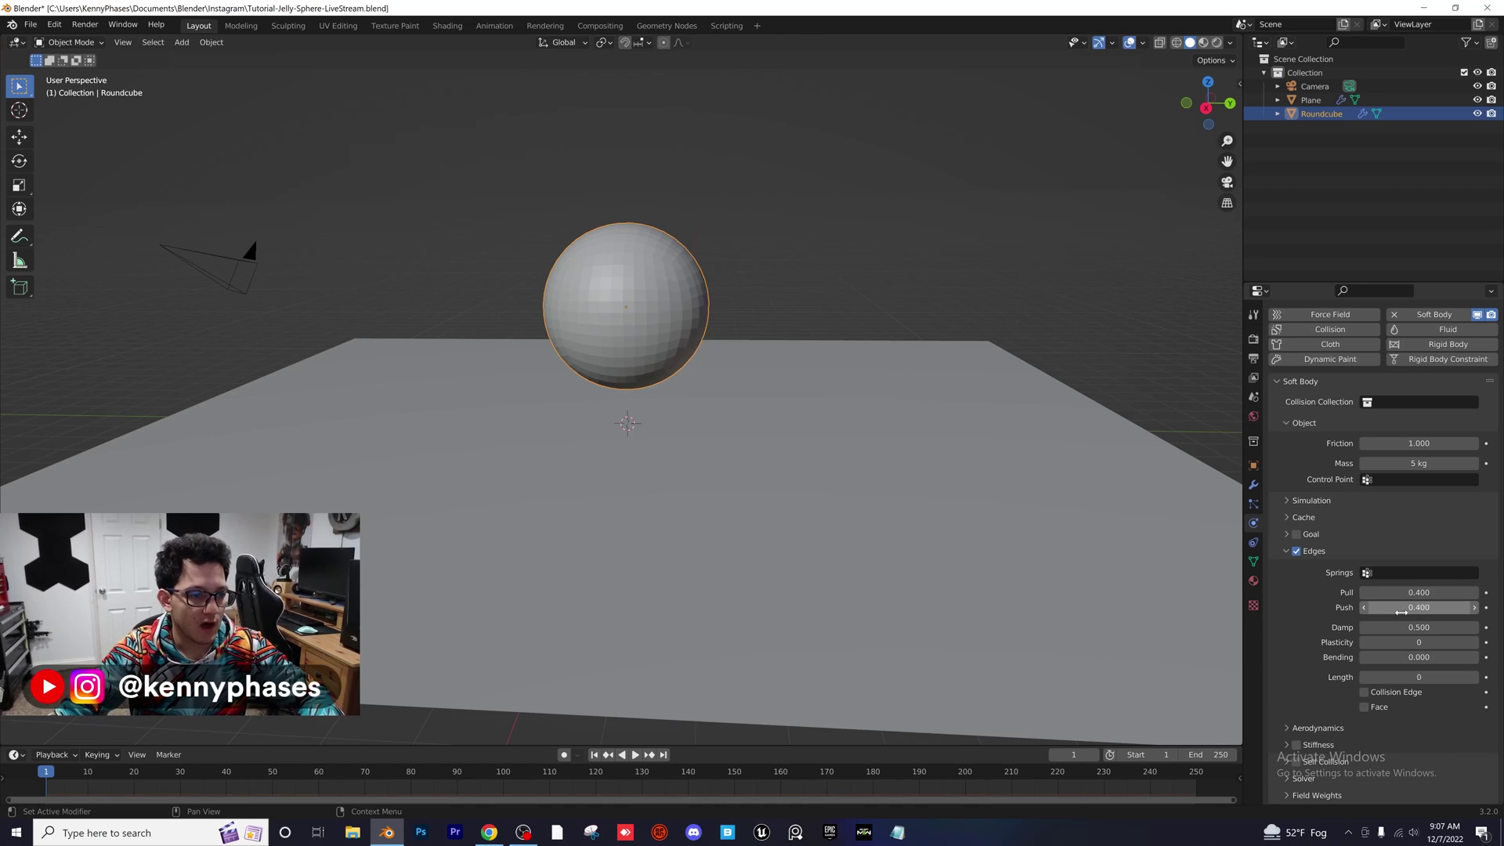
key("Return")
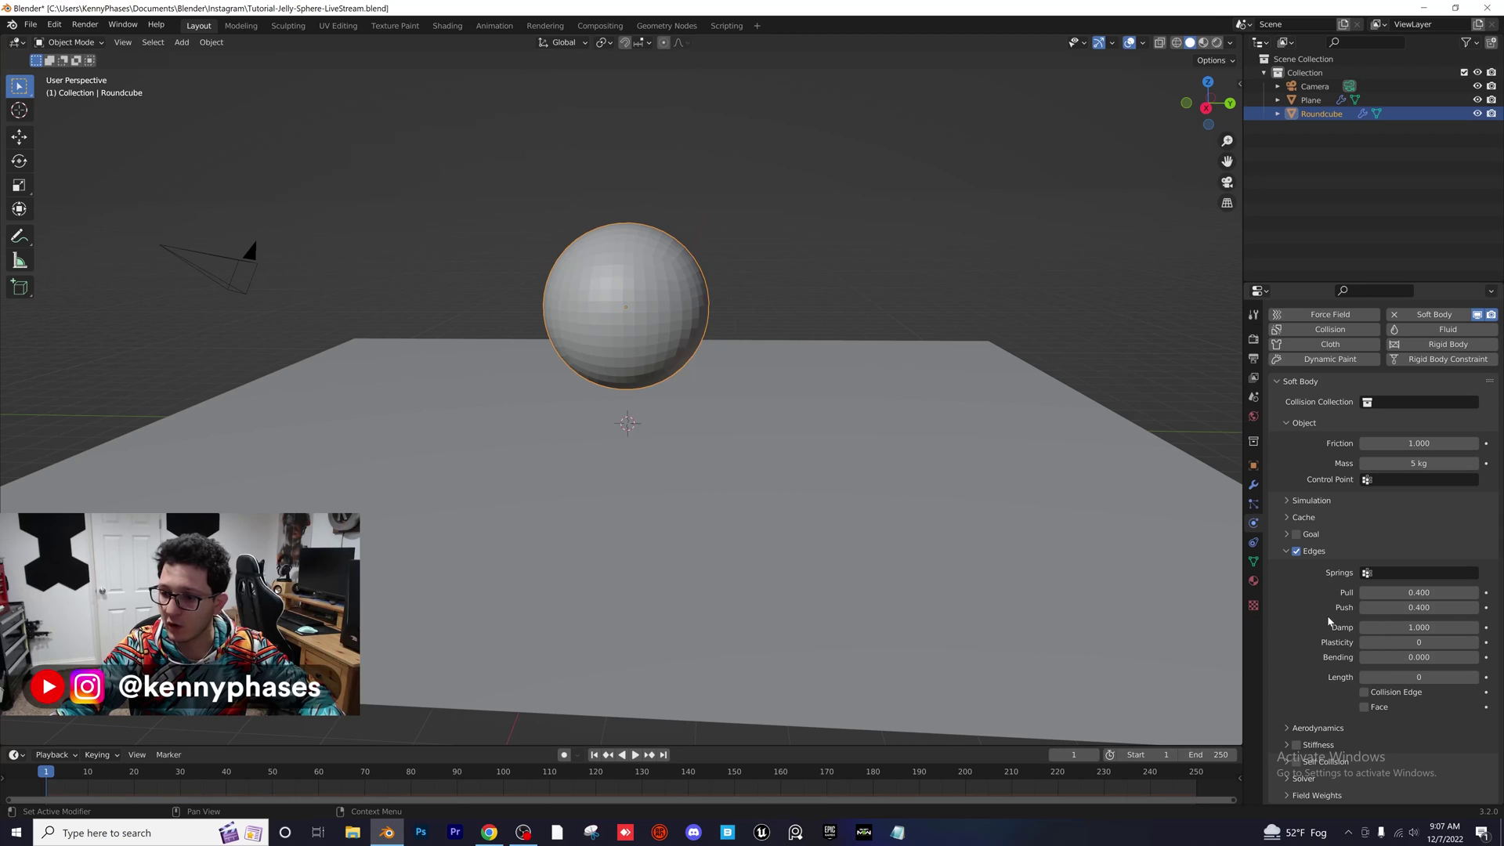
double_click(1419, 657)
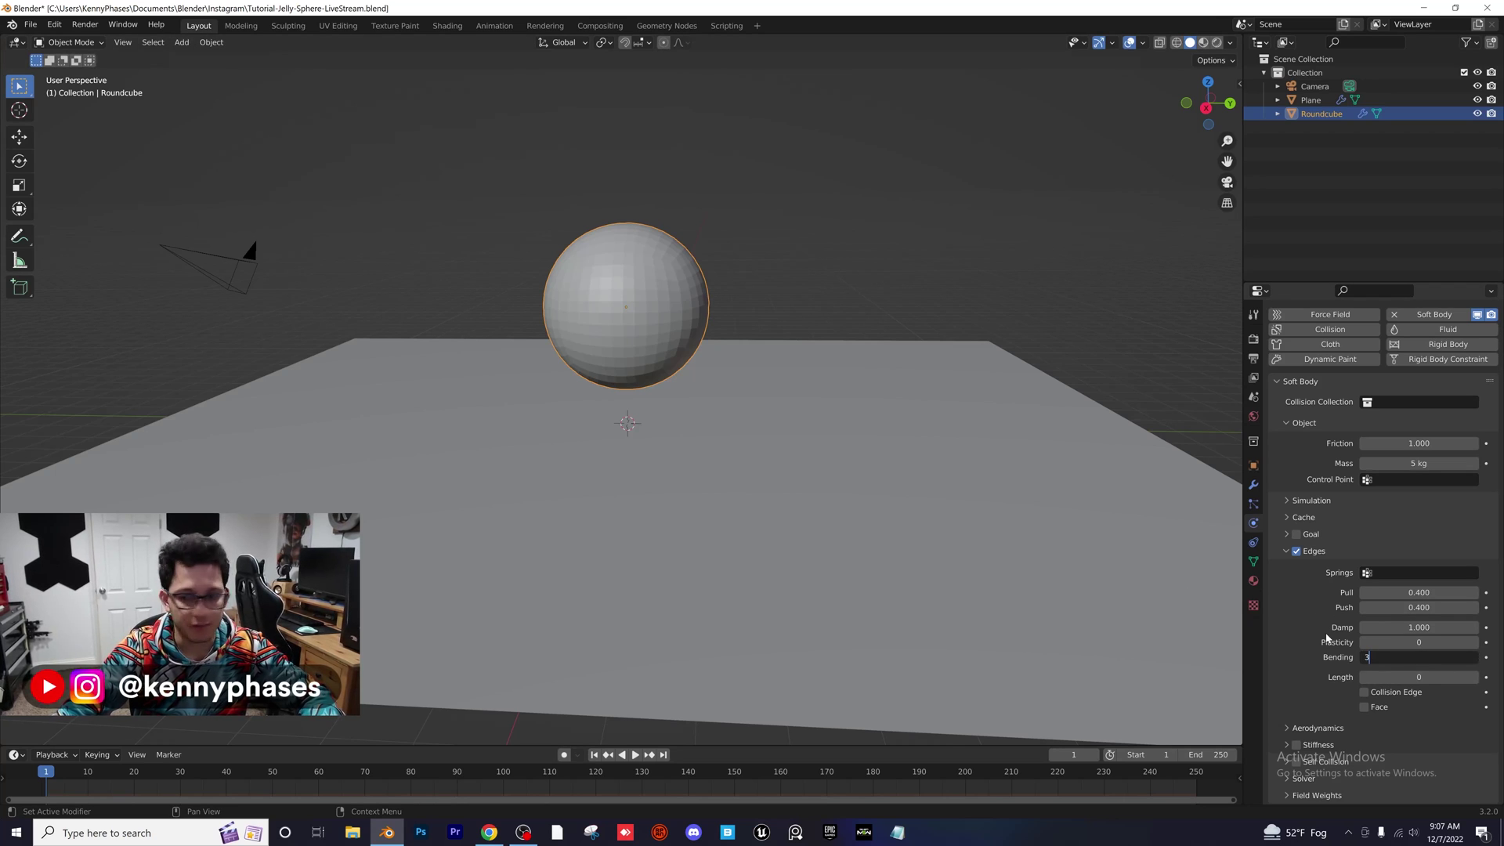
key("Return")
Step: Set the soft-body stiffness shear to 0.05
left_click(1294, 779)
scroll(1297, 705, "down", 3)
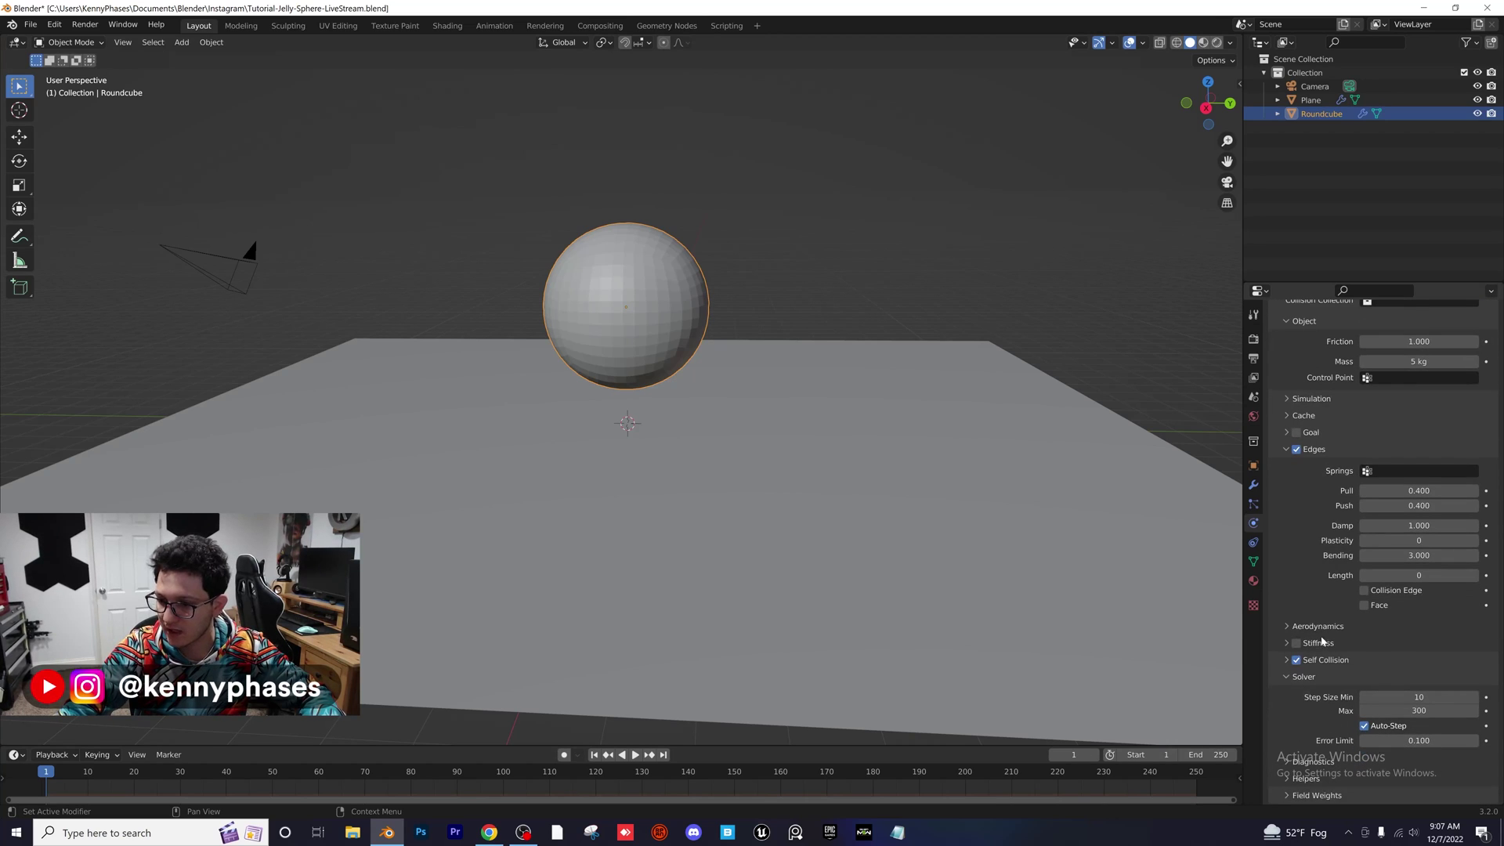
left_click(1287, 643)
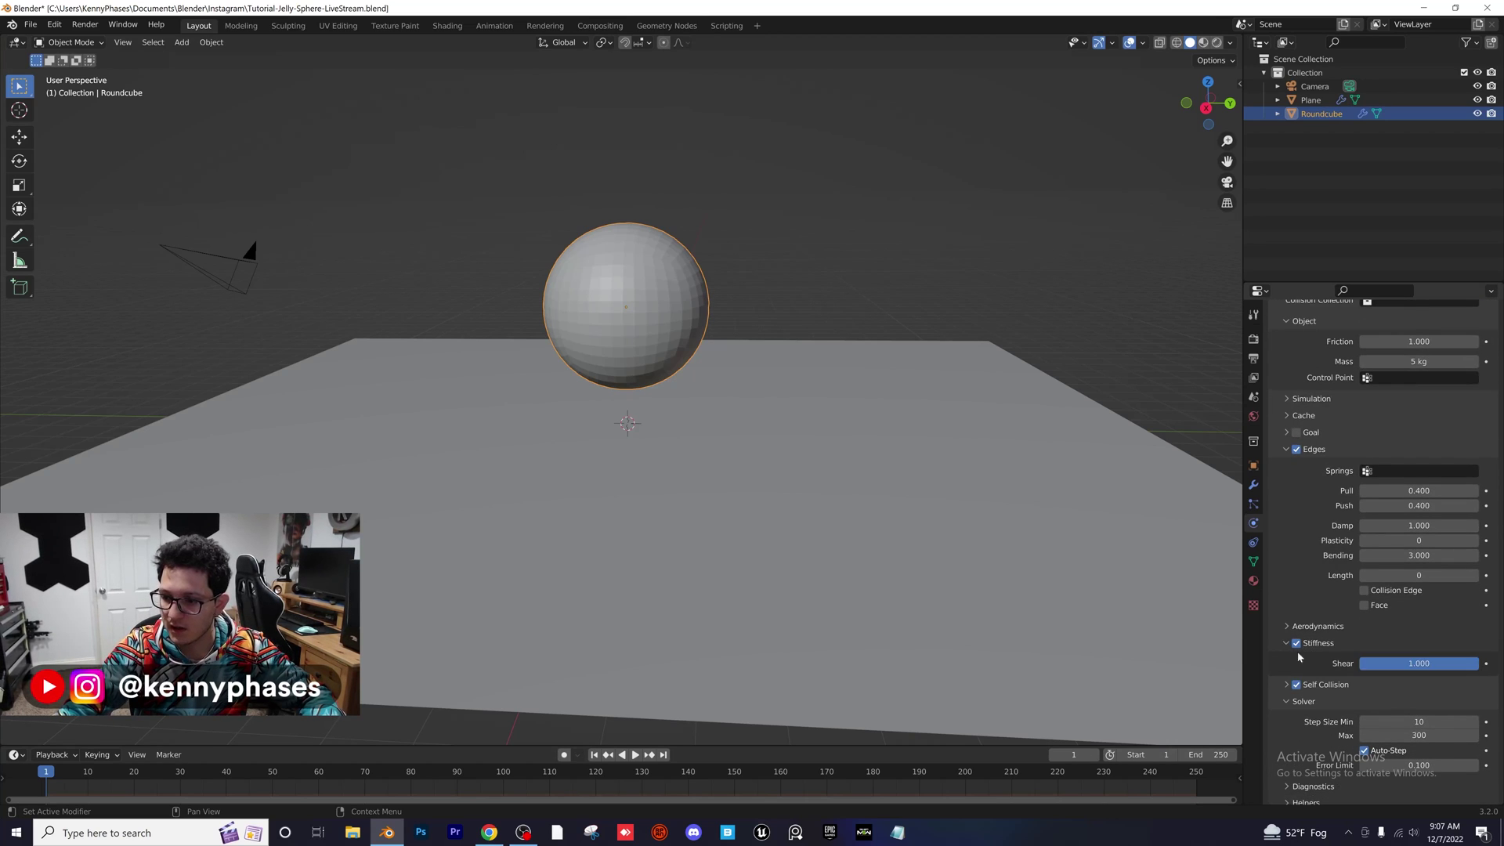
scroll(1389, 660, "down", 1)
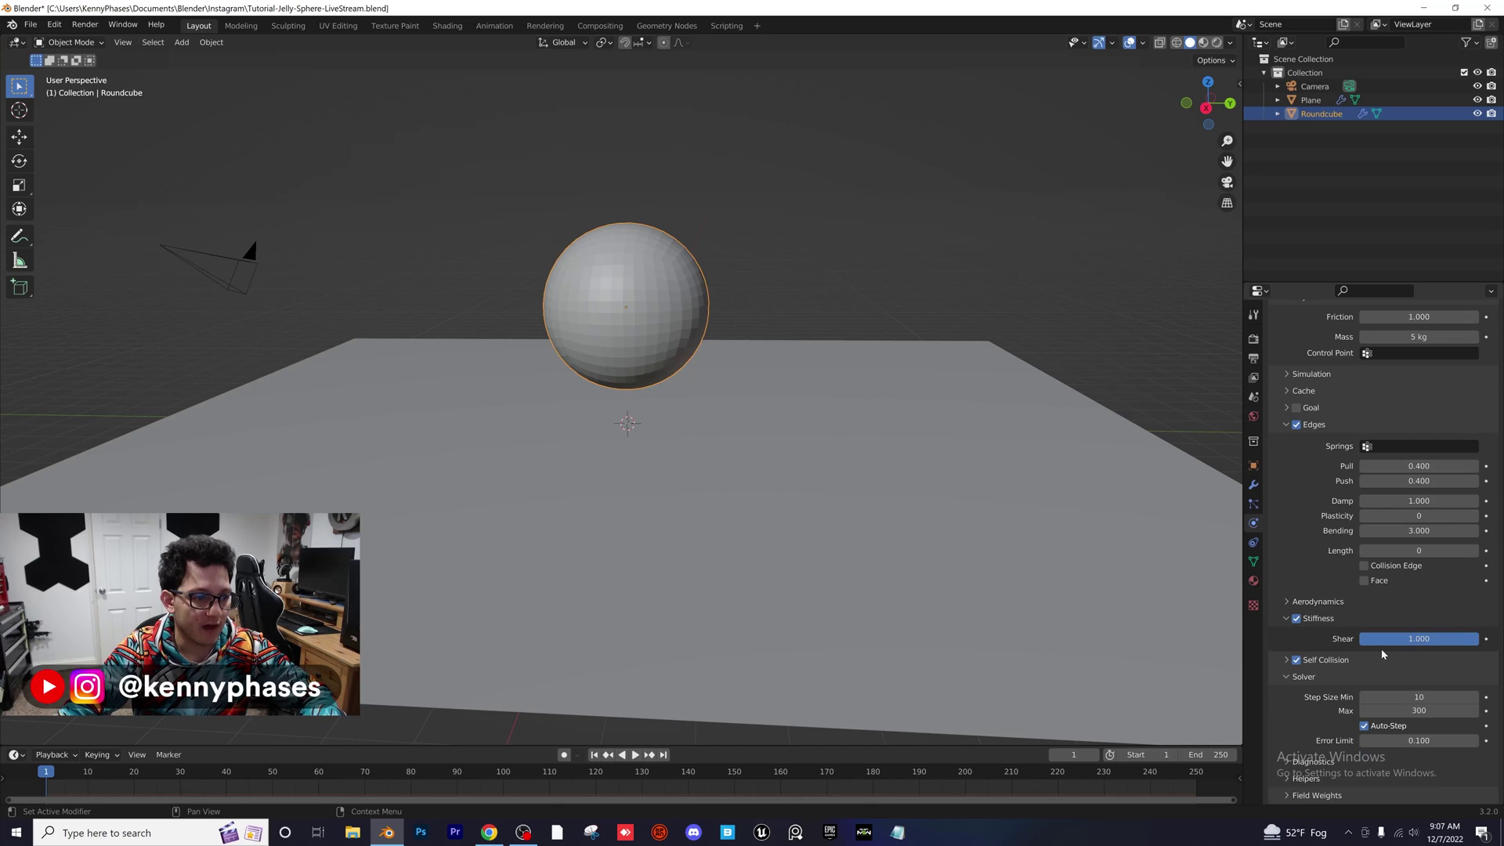
double_click(1433, 641)
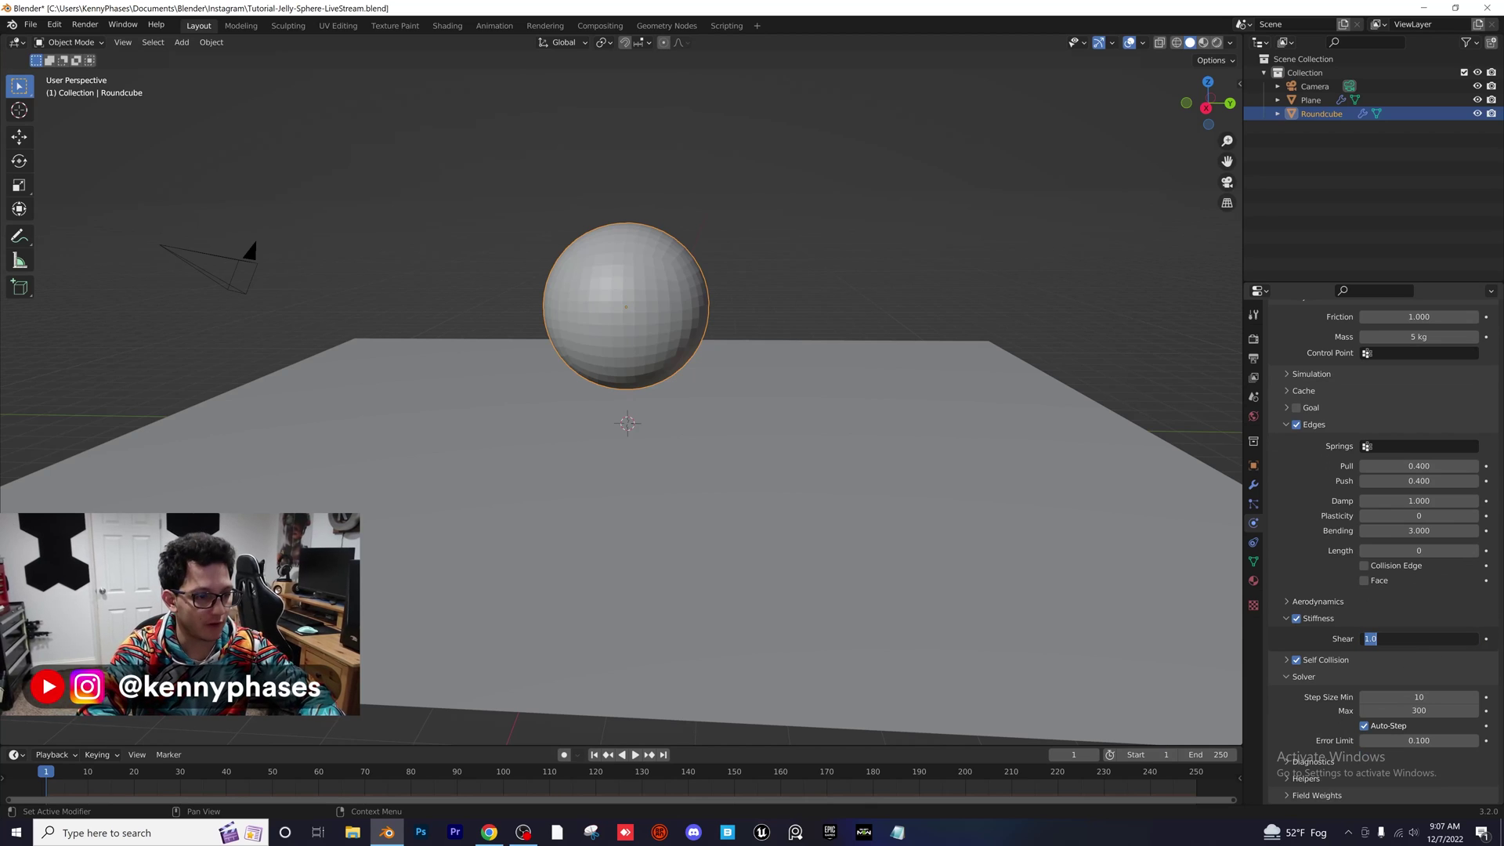
key("Return")
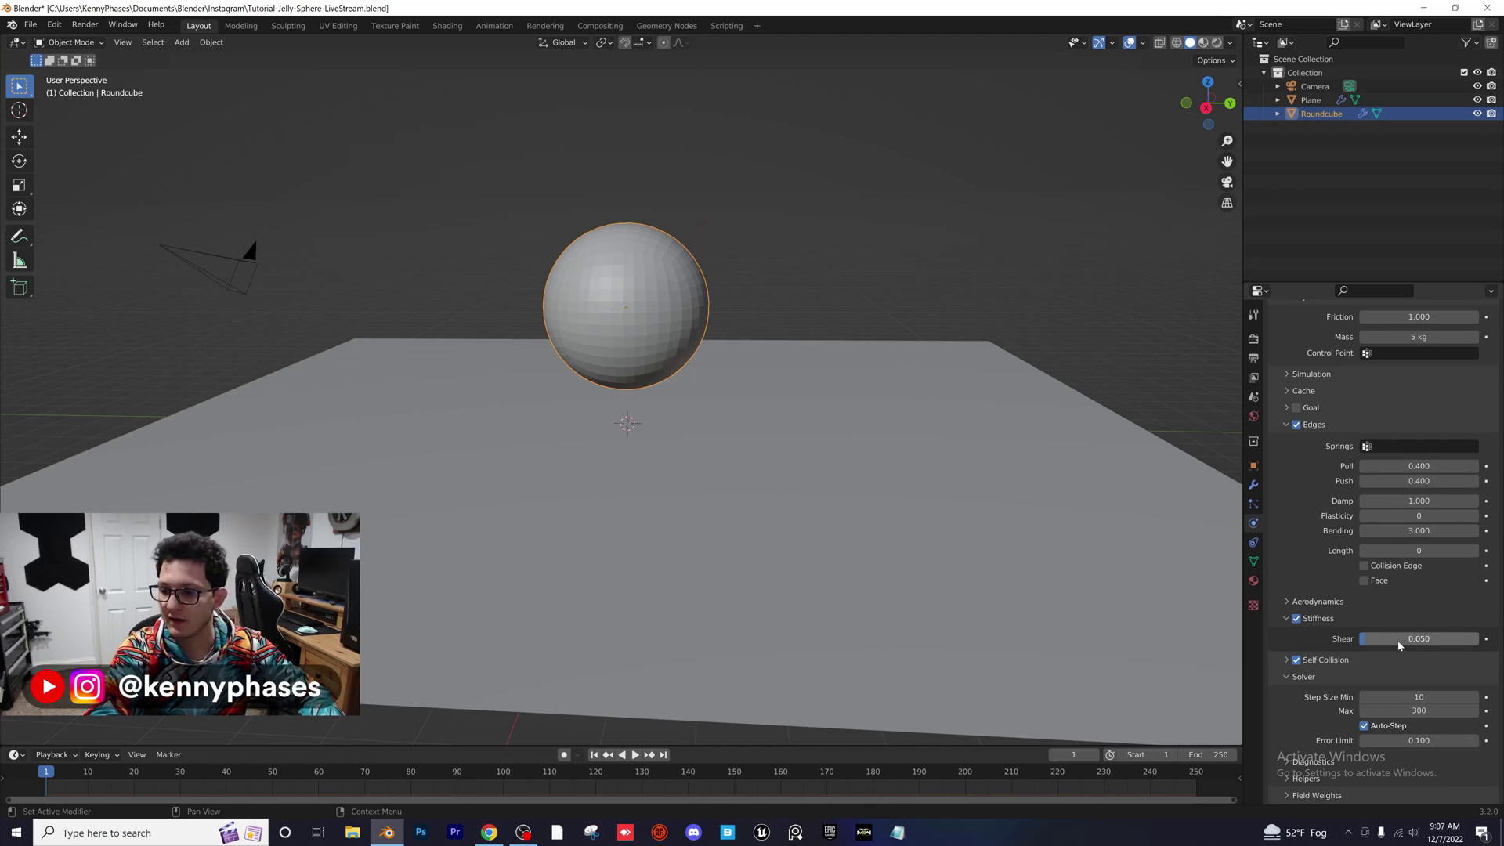
scroll(1415, 599, "up", 3)
scroll(1379, 549, "down", 3)
left_click(1253, 486)
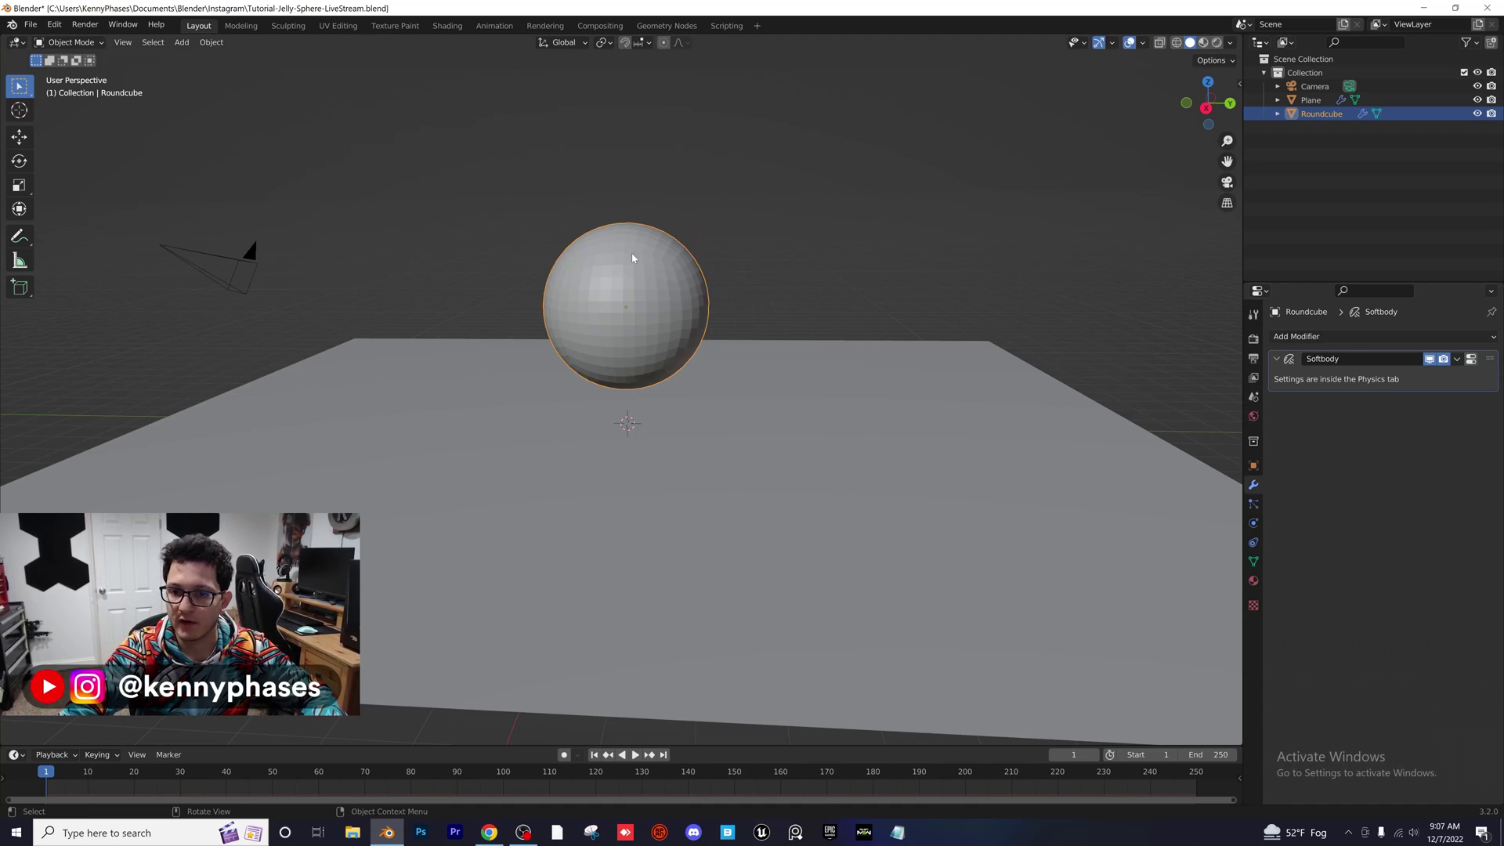
Step: Shade the Roundcube smooth and save the file
right_click(635, 287)
left_click(633, 287)
left_click(913, 243)
key("ctrl+s")
Step: Add a Subdivision Surface modifier with viewport display off, save, and start playback
left_click(1301, 336)
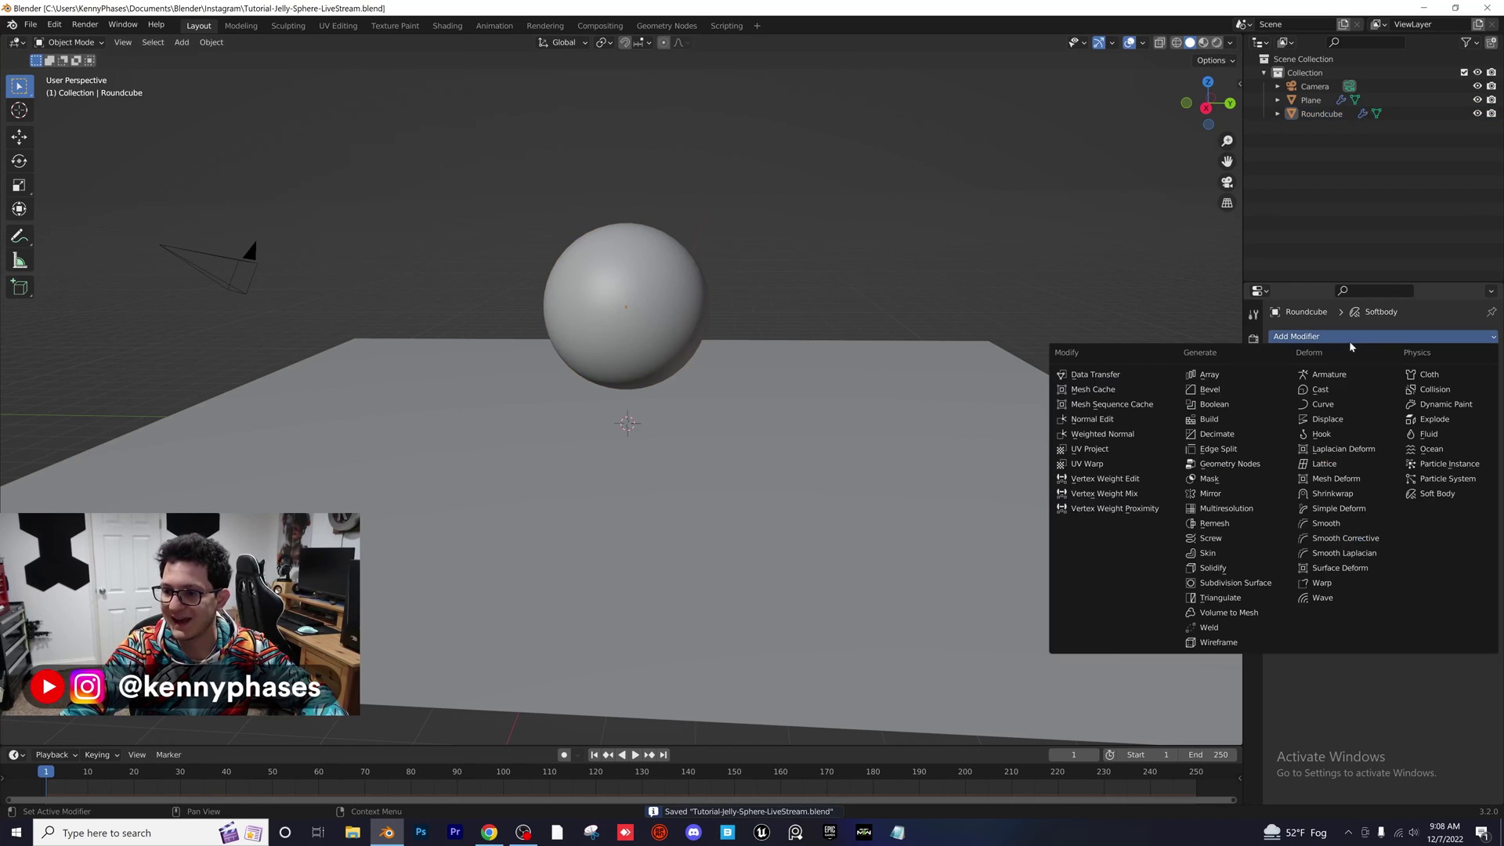
left_click(1245, 581)
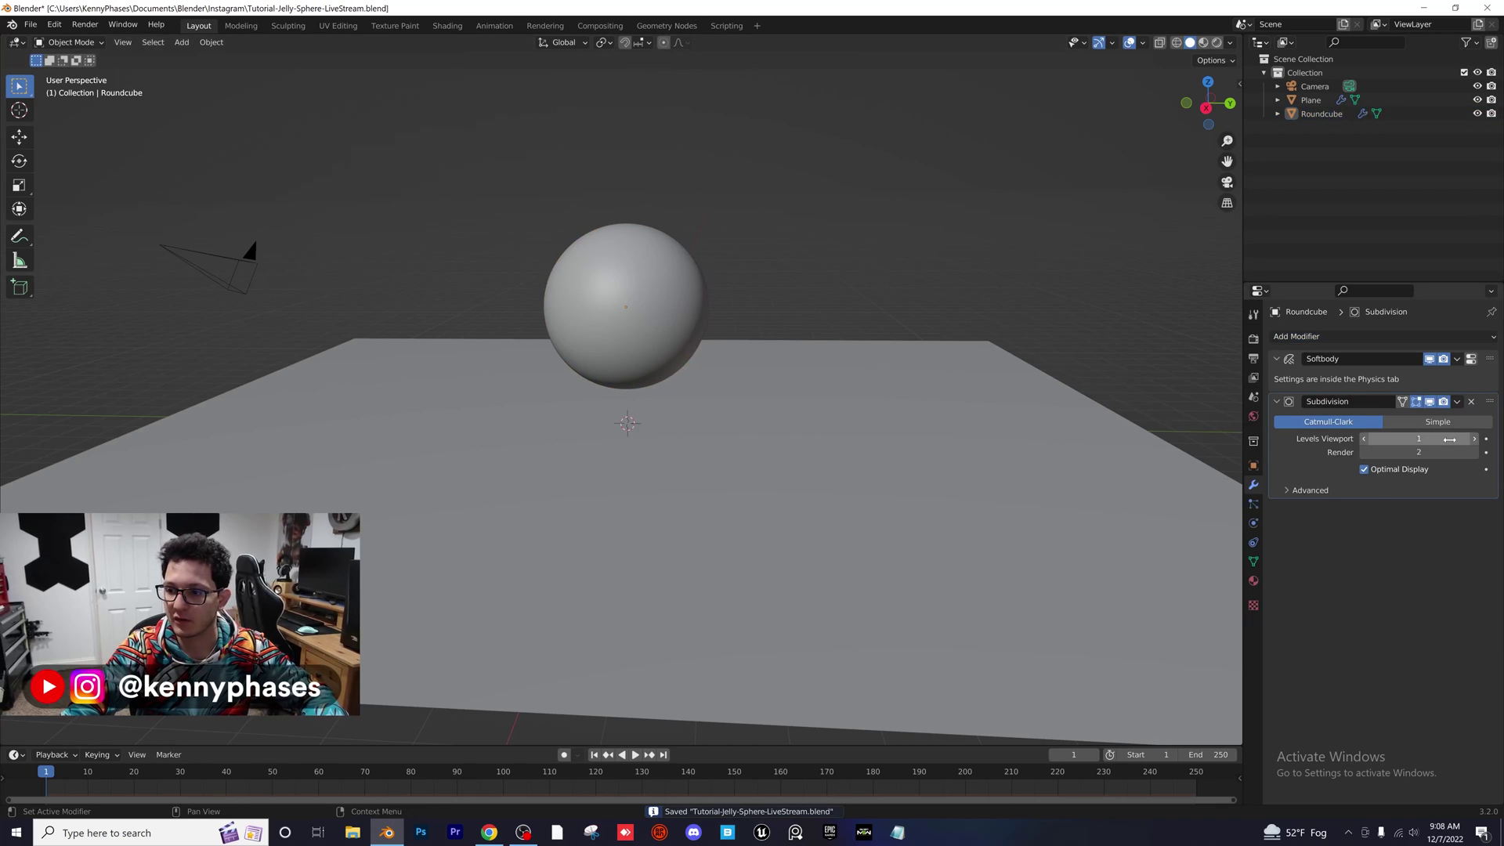
left_click(1429, 403)
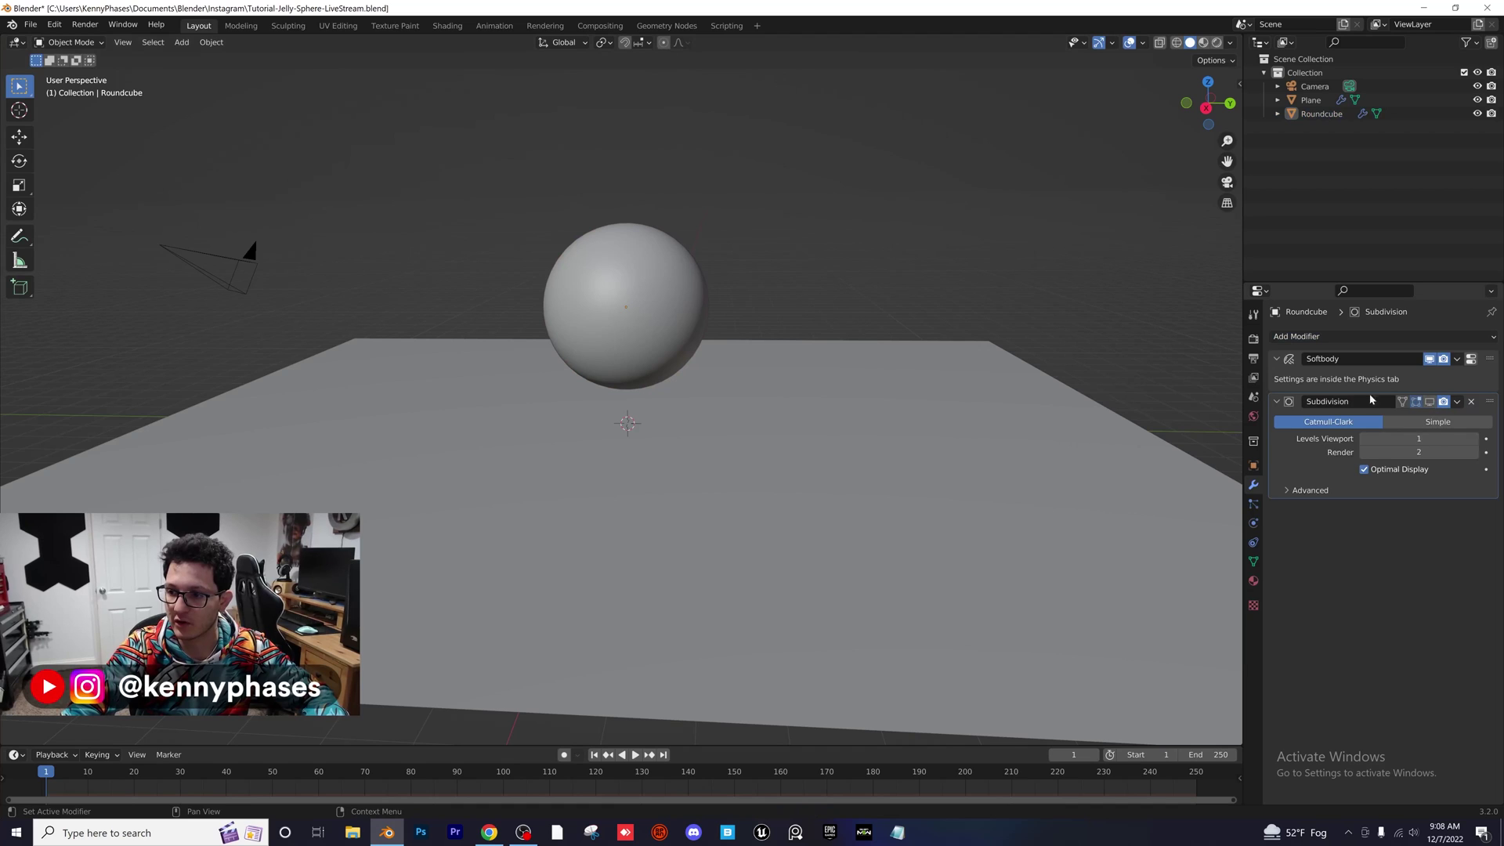
key("ctrl+s")
mouse_move(769, 235)
middle_mouse_down()
mouse_move(745, 222)
mouse_move(770, 253)
mouse_move(757, 246)
middle_mouse_up()
key("space")
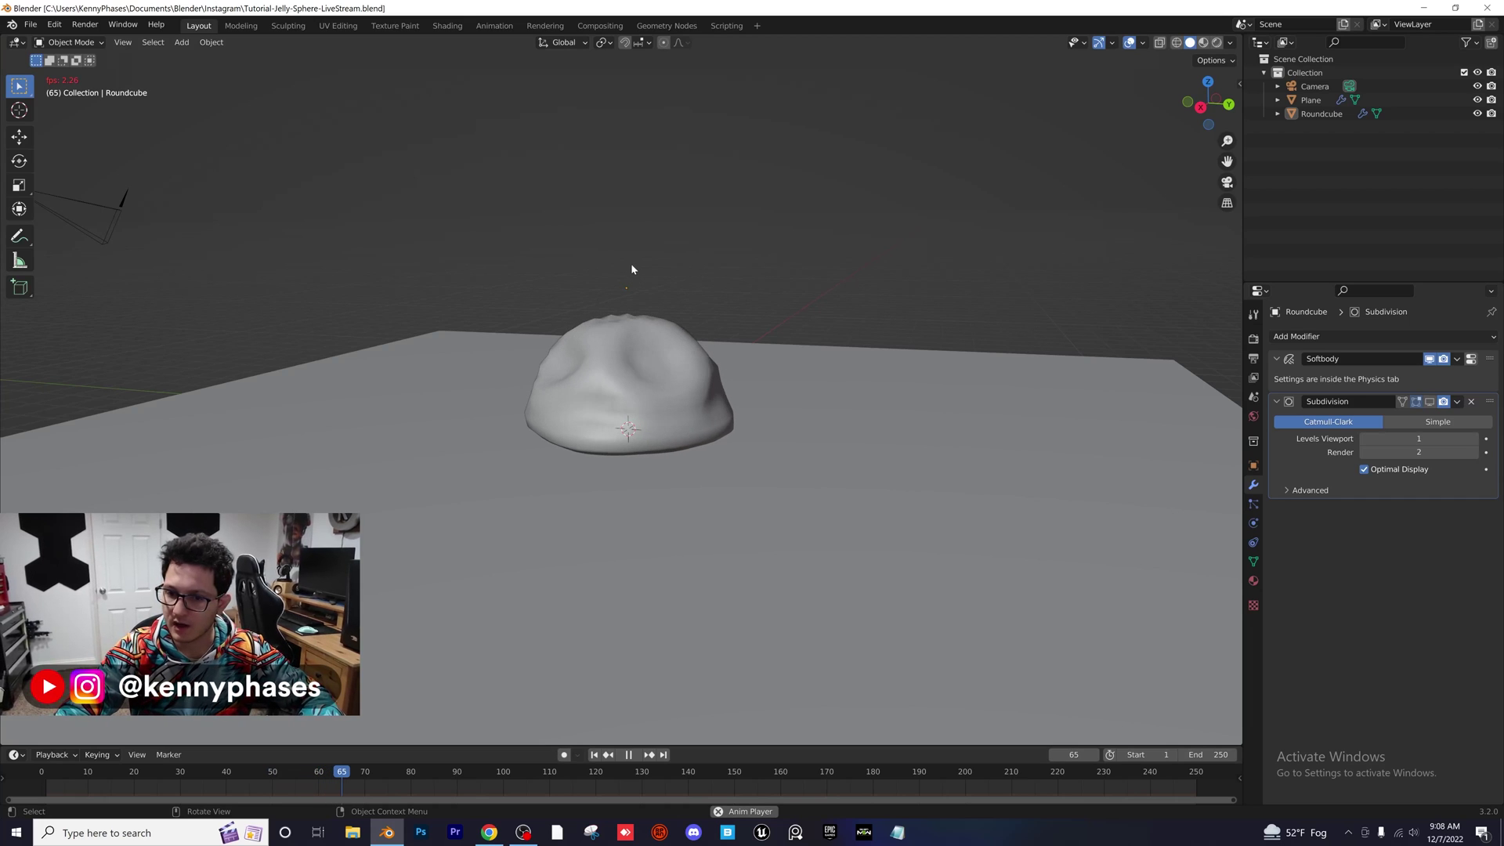
Step: Set the soft-body cache end frame to 100, save, and bake the simulation
key("space")
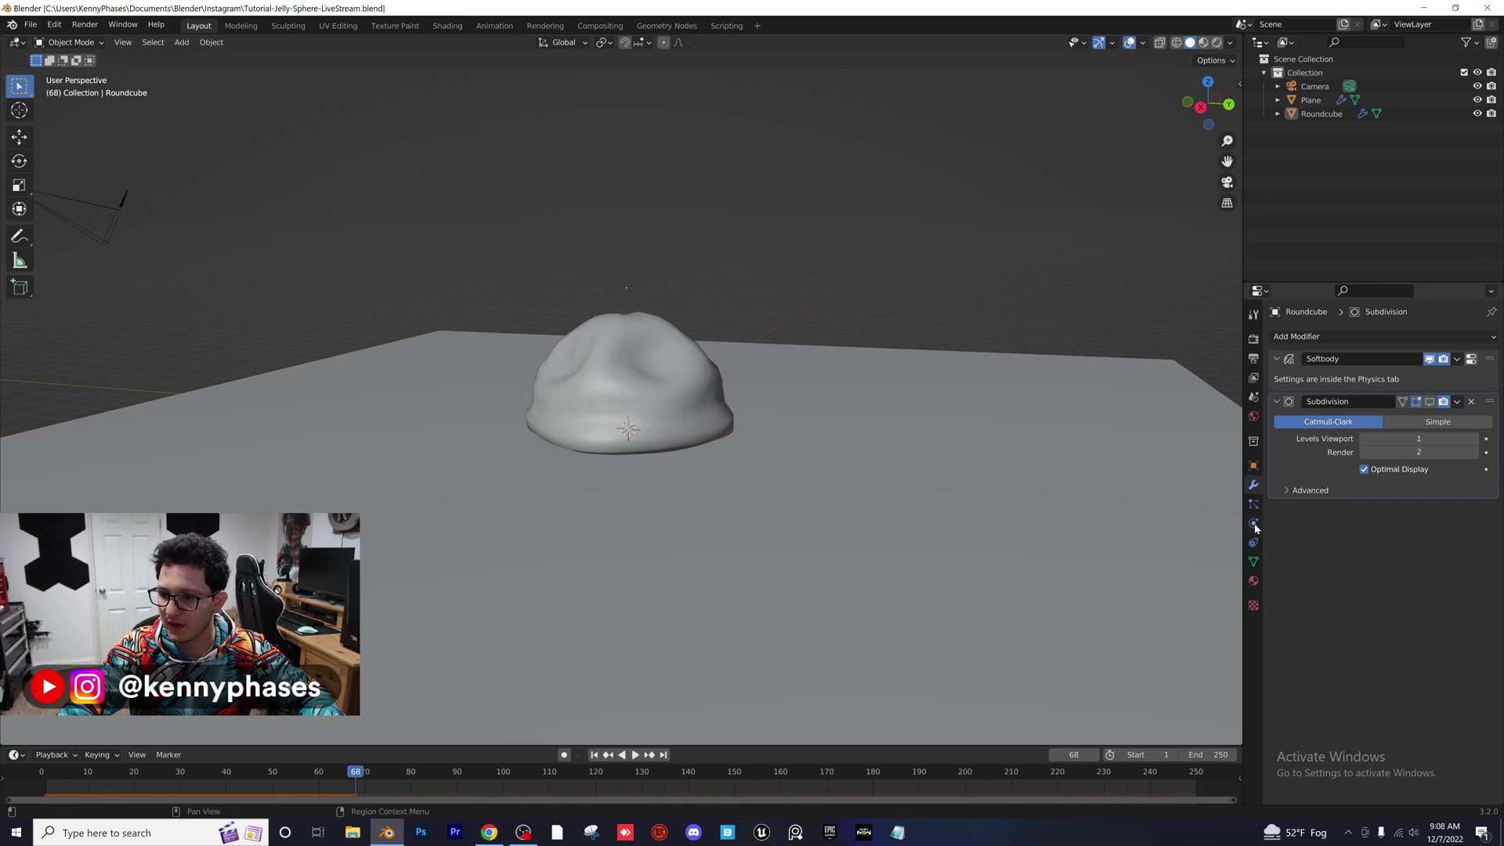
left_click(1254, 524)
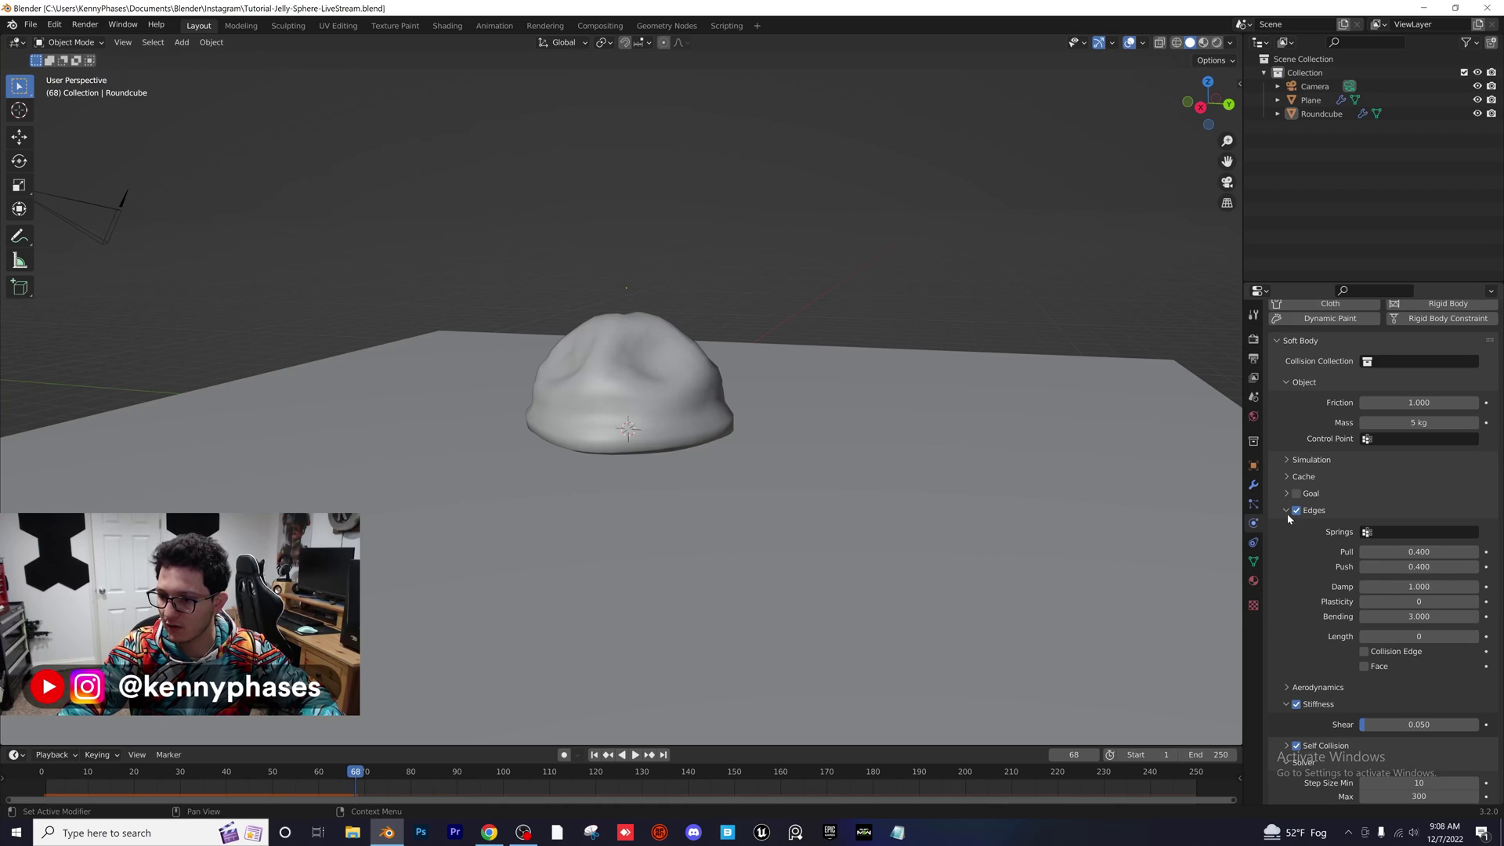
left_click(1289, 516)
left_click(666, 388)
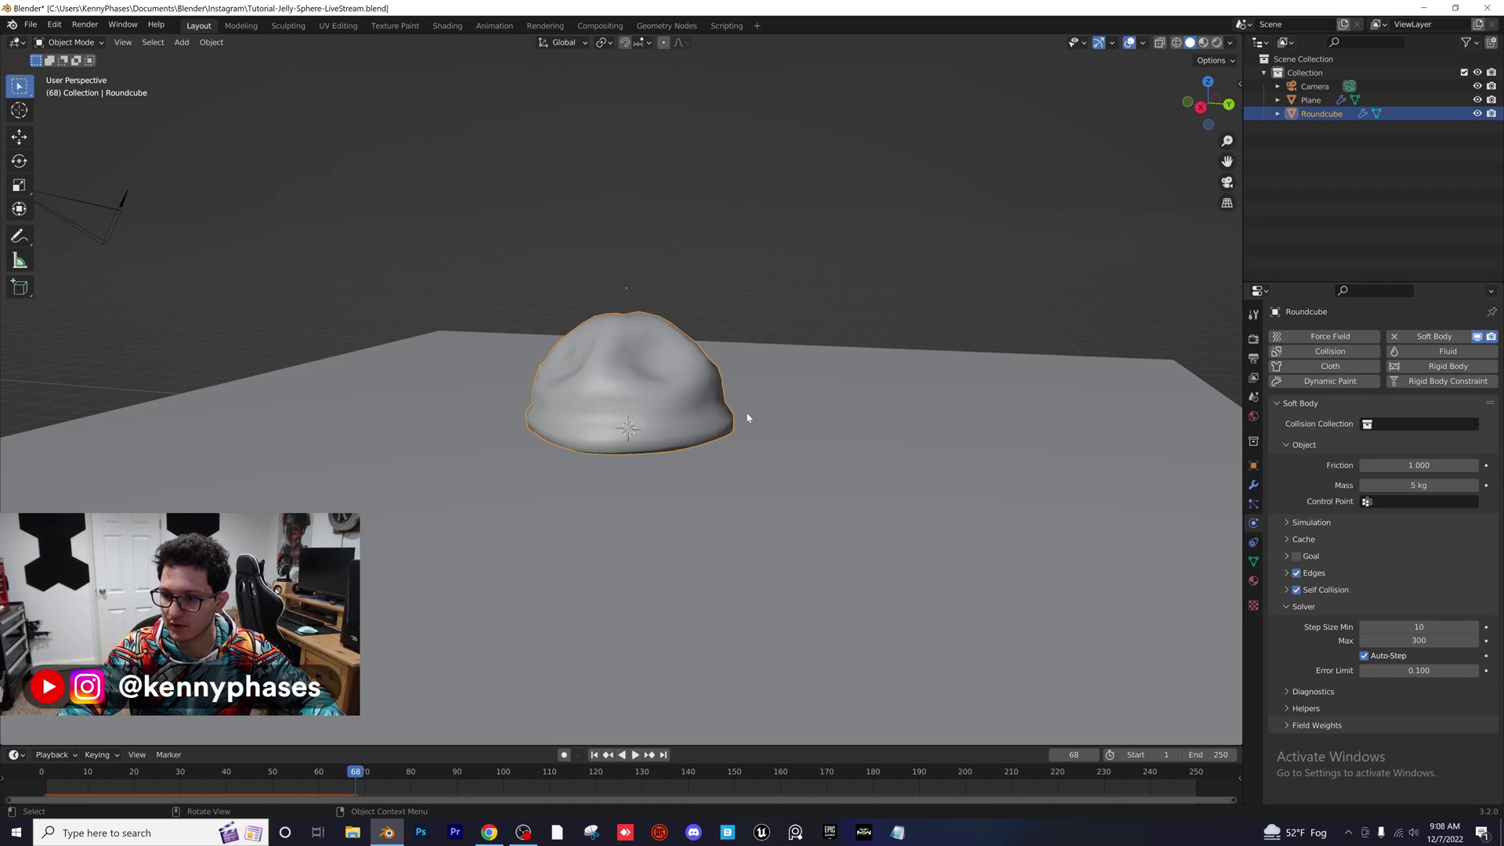
left_click(1304, 539)
scroll(1336, 600, "down", 3)
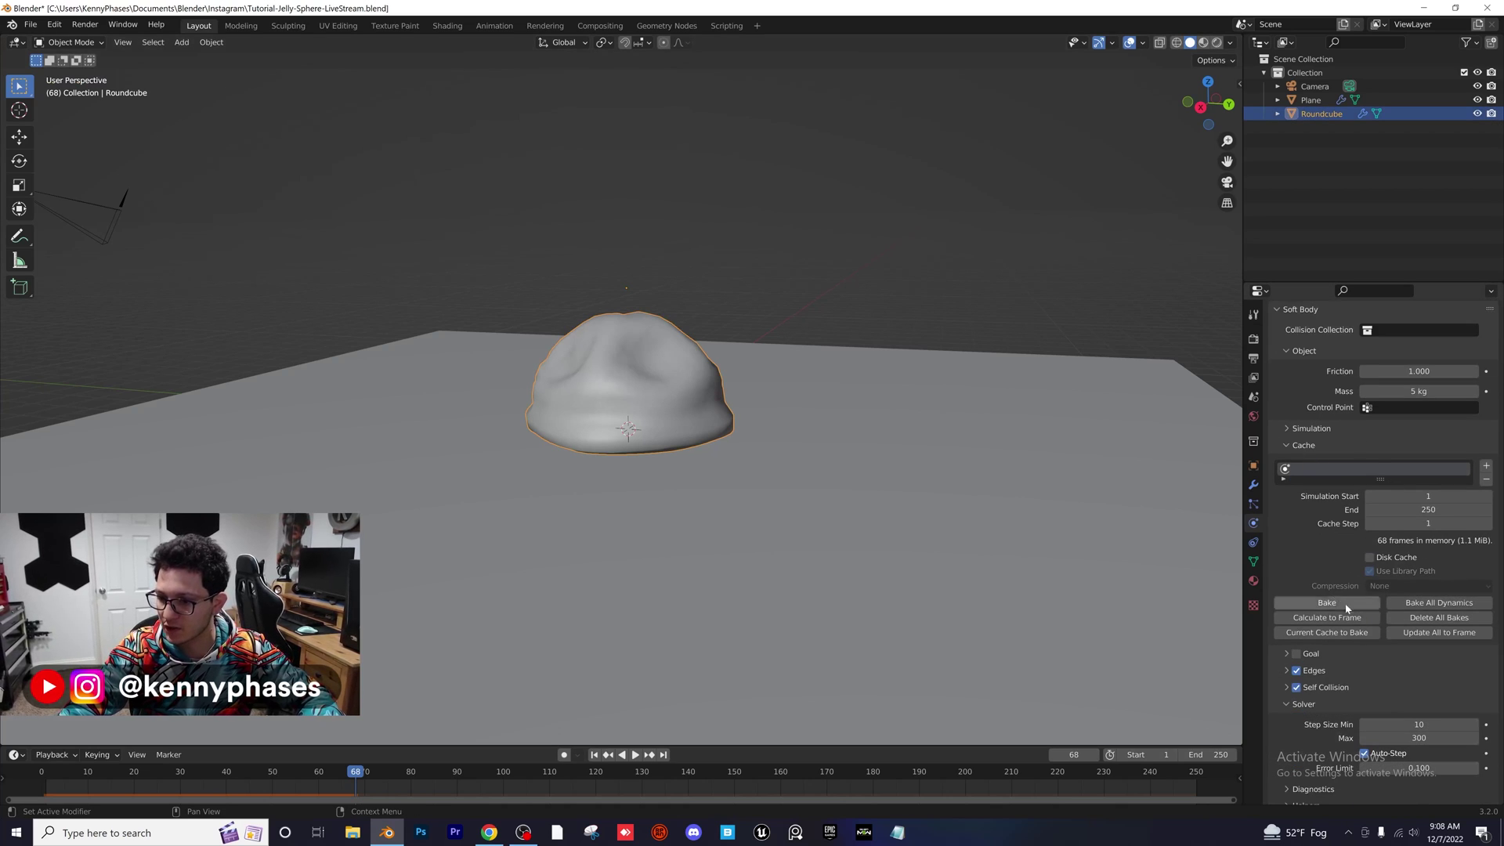
key("Return")
key("ctrl+s")
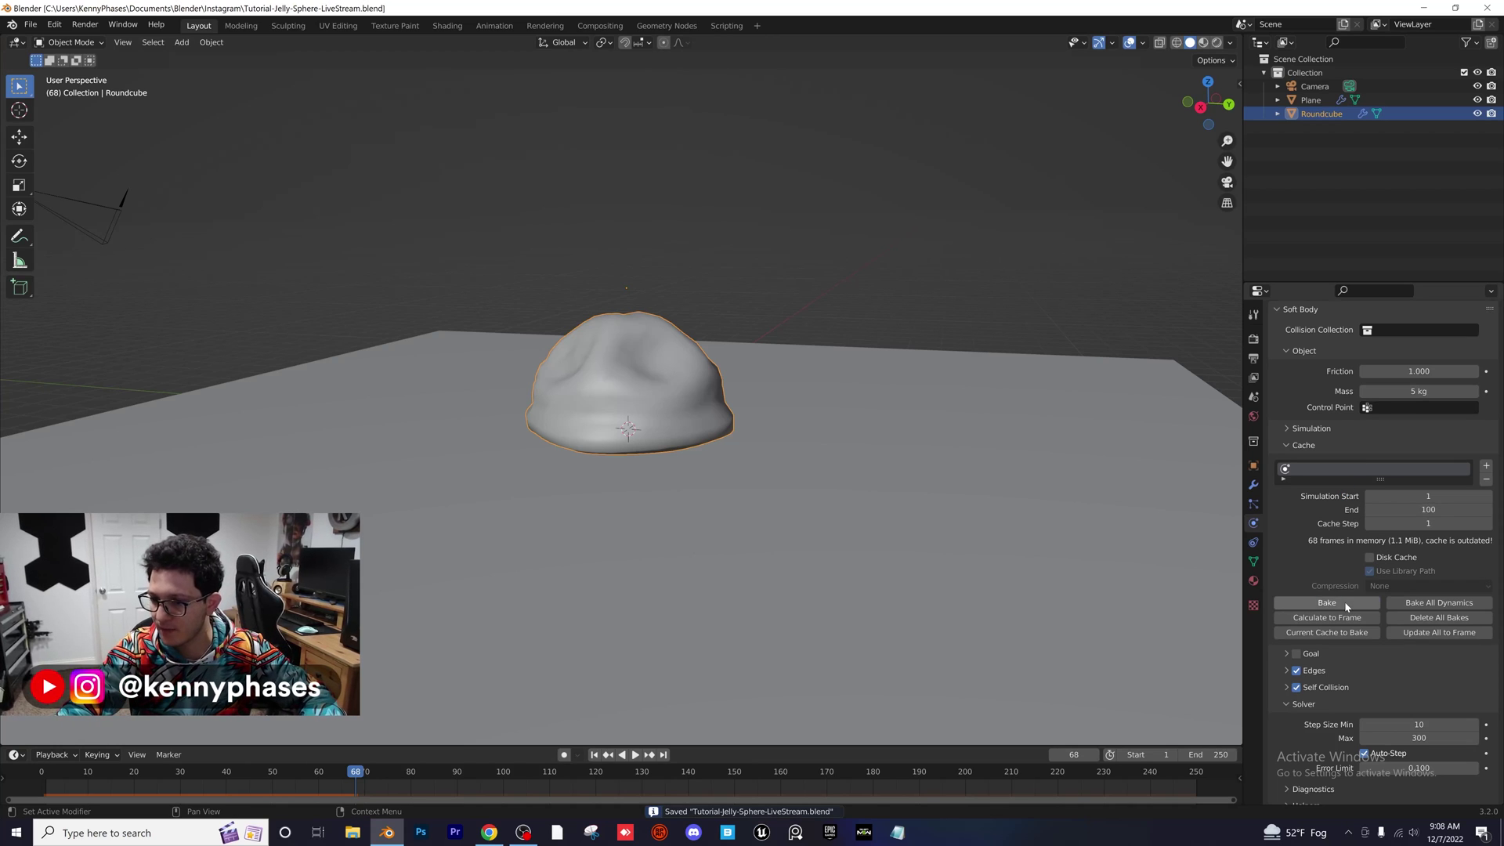
left_click(1347, 608)
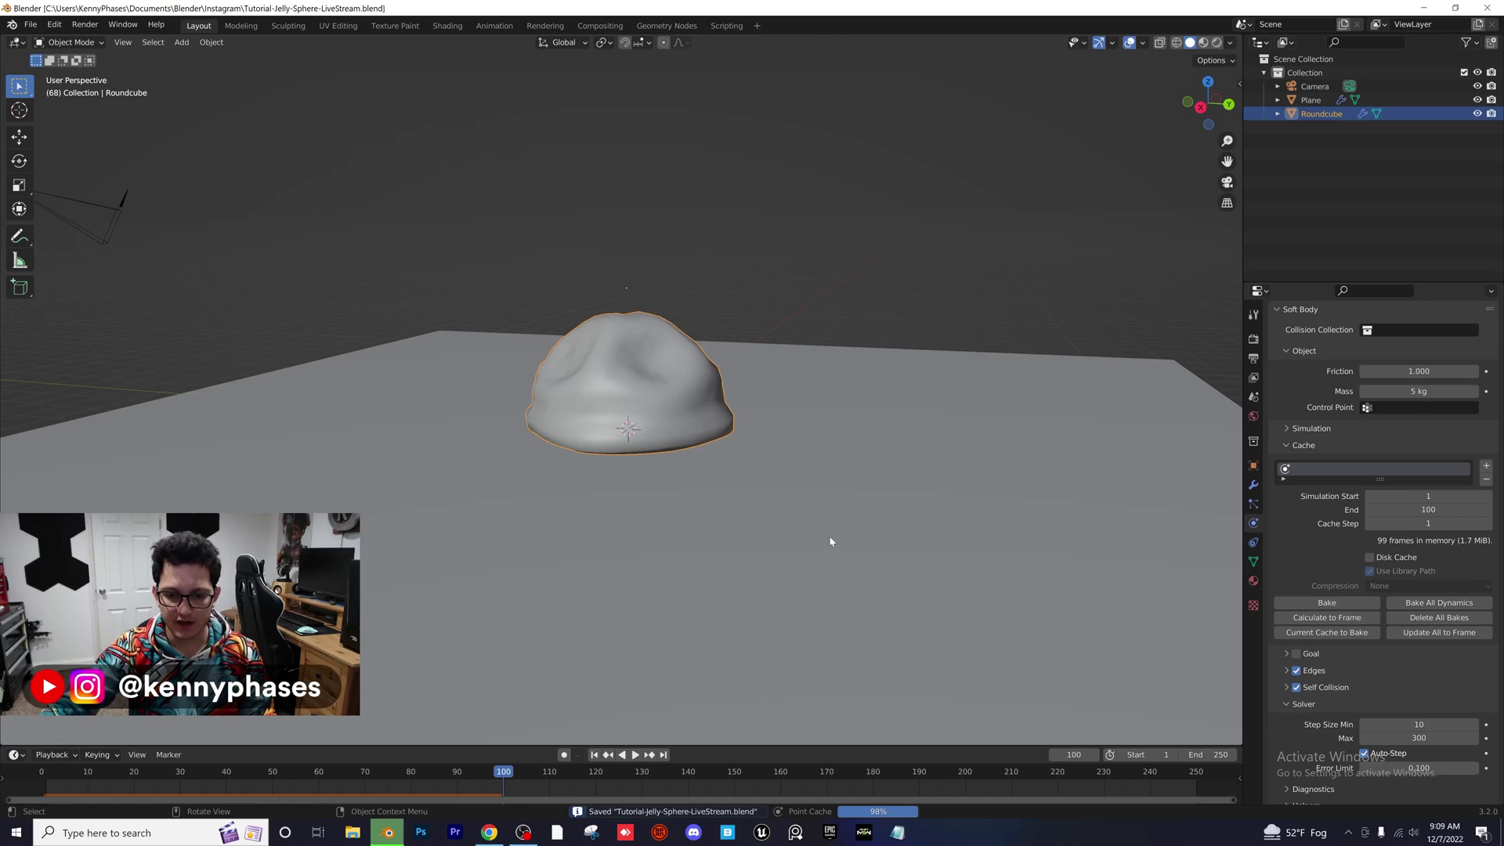
Step: Replay the baked simulation from frame 1, stopping at frame 78
left_click(47, 772)
key("space")
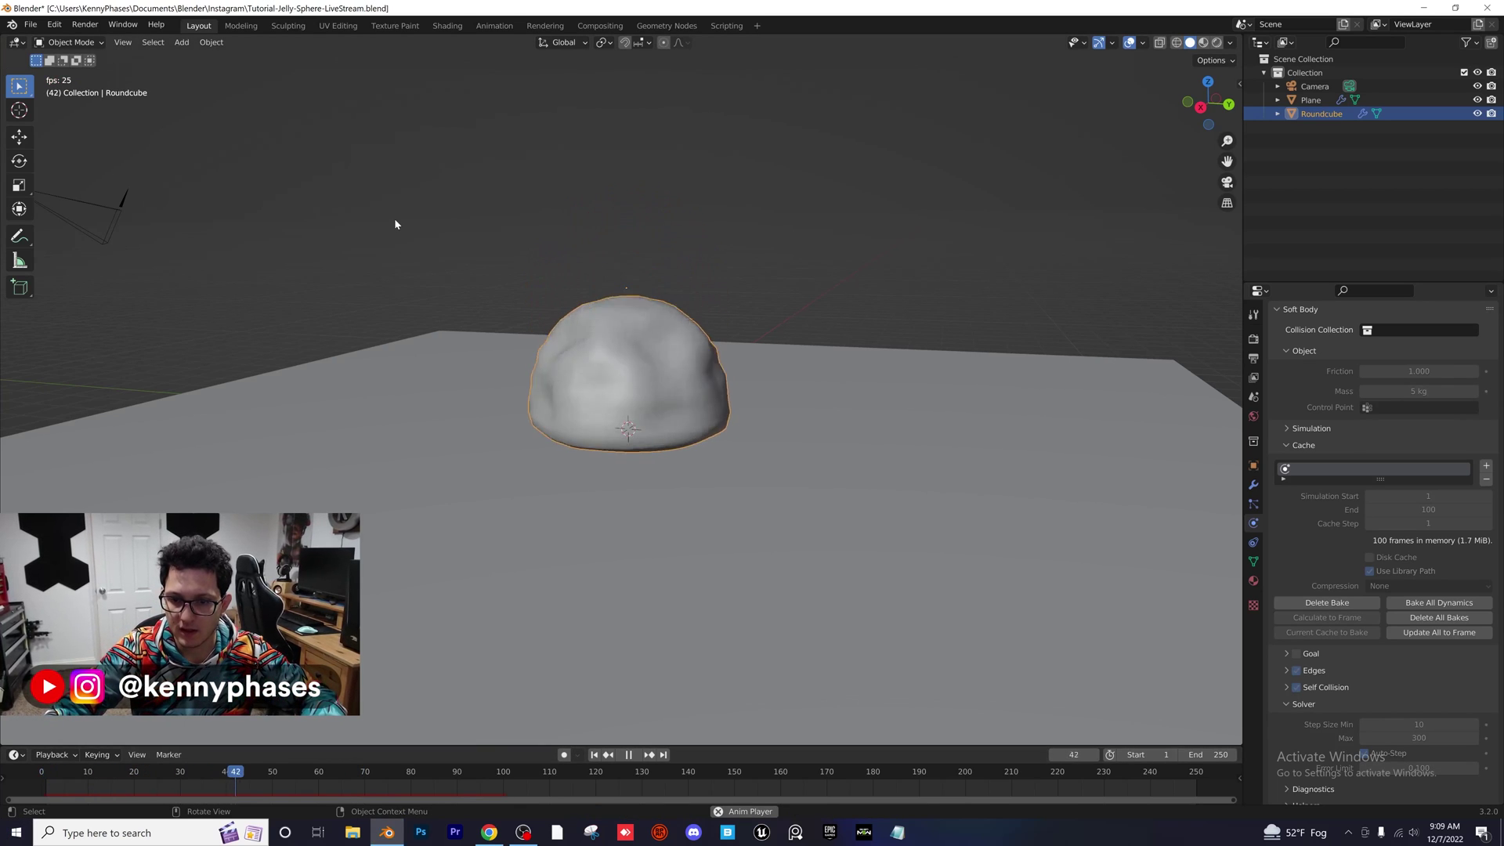
key("space")
left_click(1253, 485)
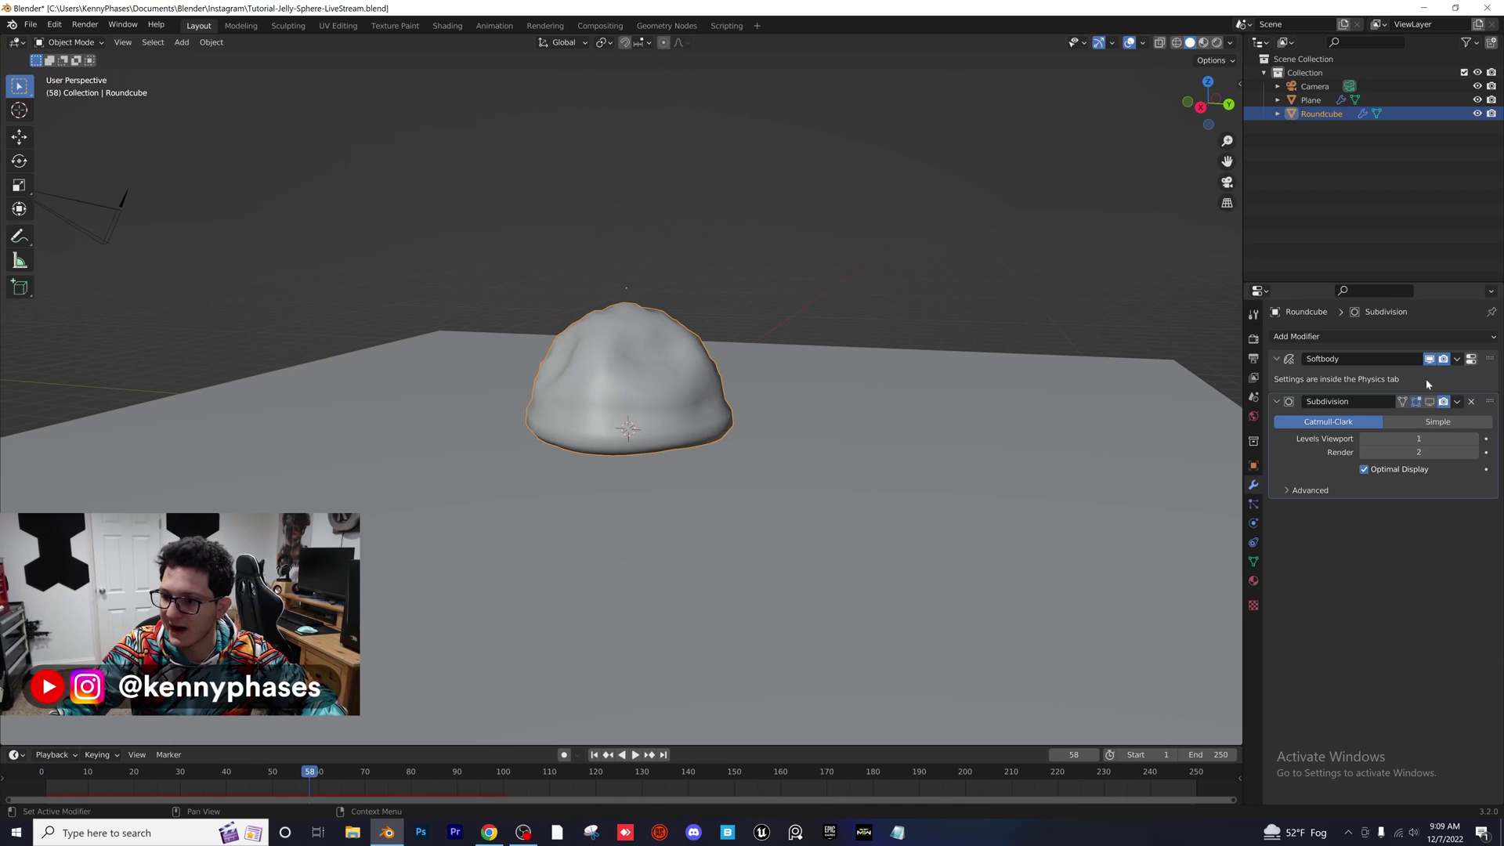
scroll(702, 375, "up", 4)
middle_click_drag(702, 376, 770, 371)
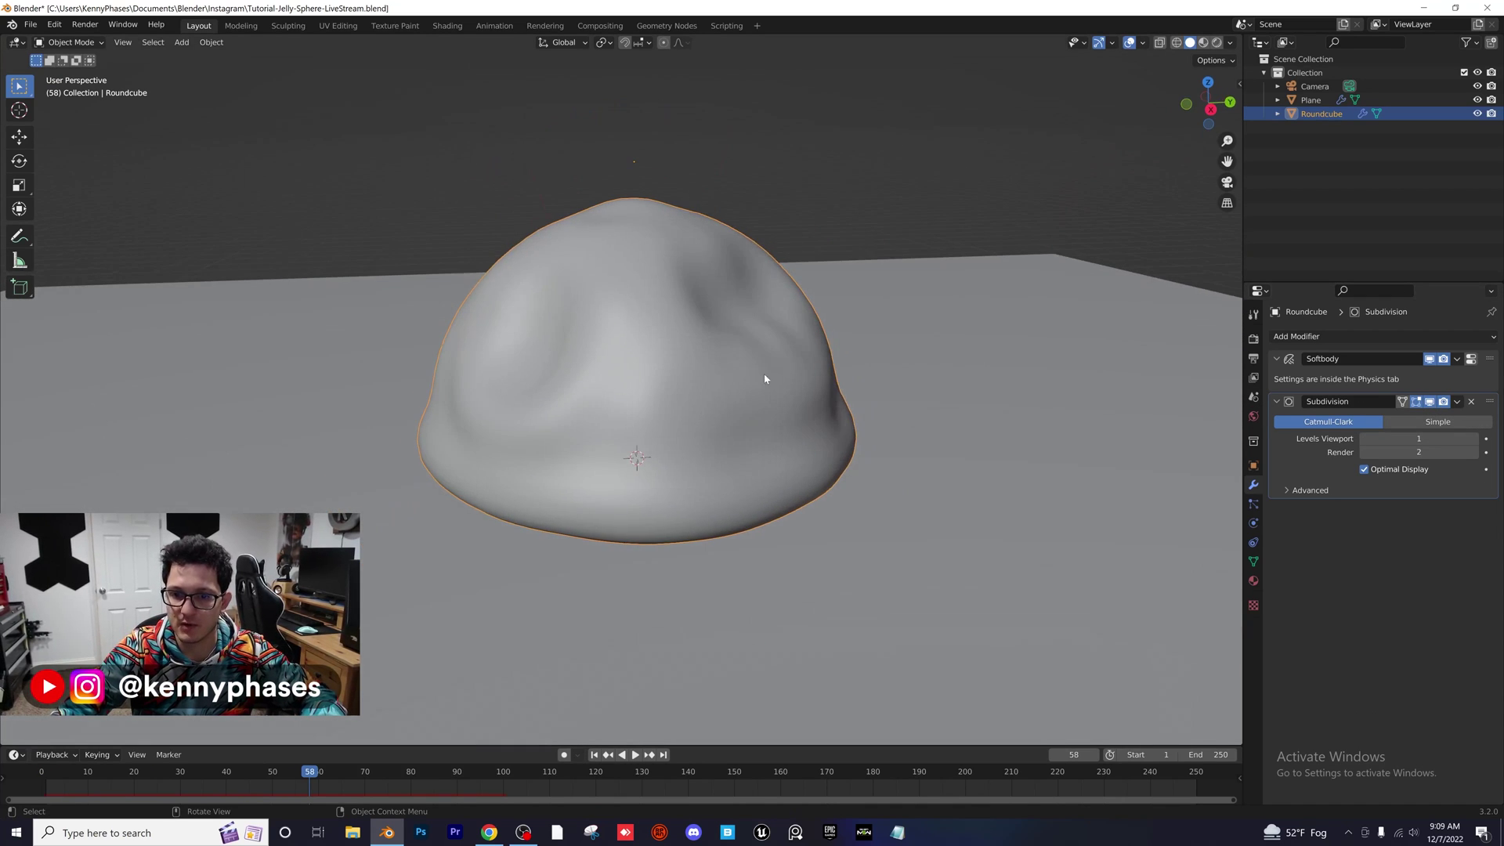
key("shift+Left")
key("space")
scroll(627, 423, "down", 5)
middle_click_drag(627, 423, 545, 486)
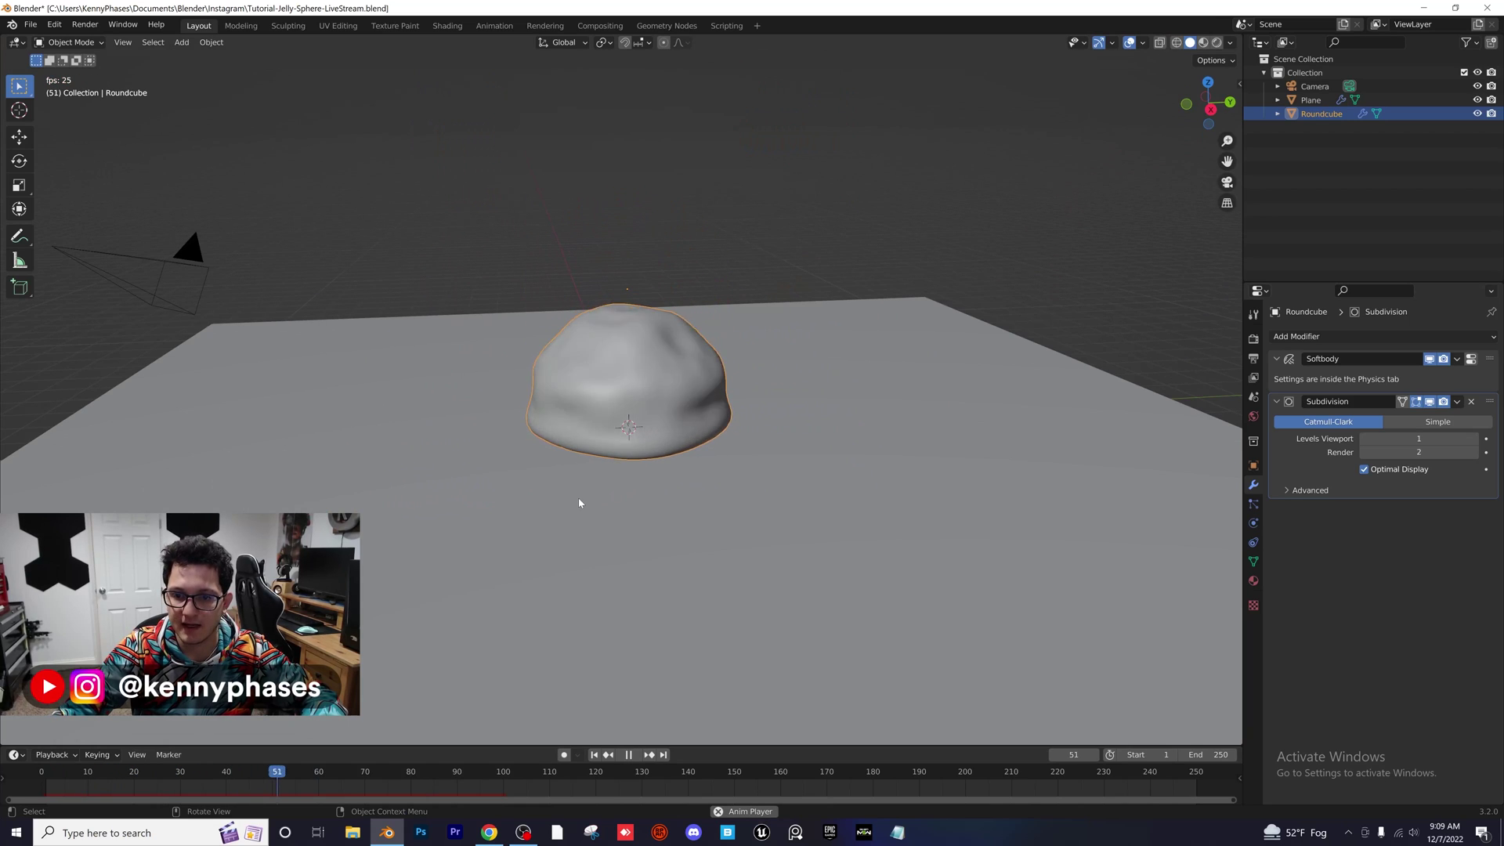
key("space")
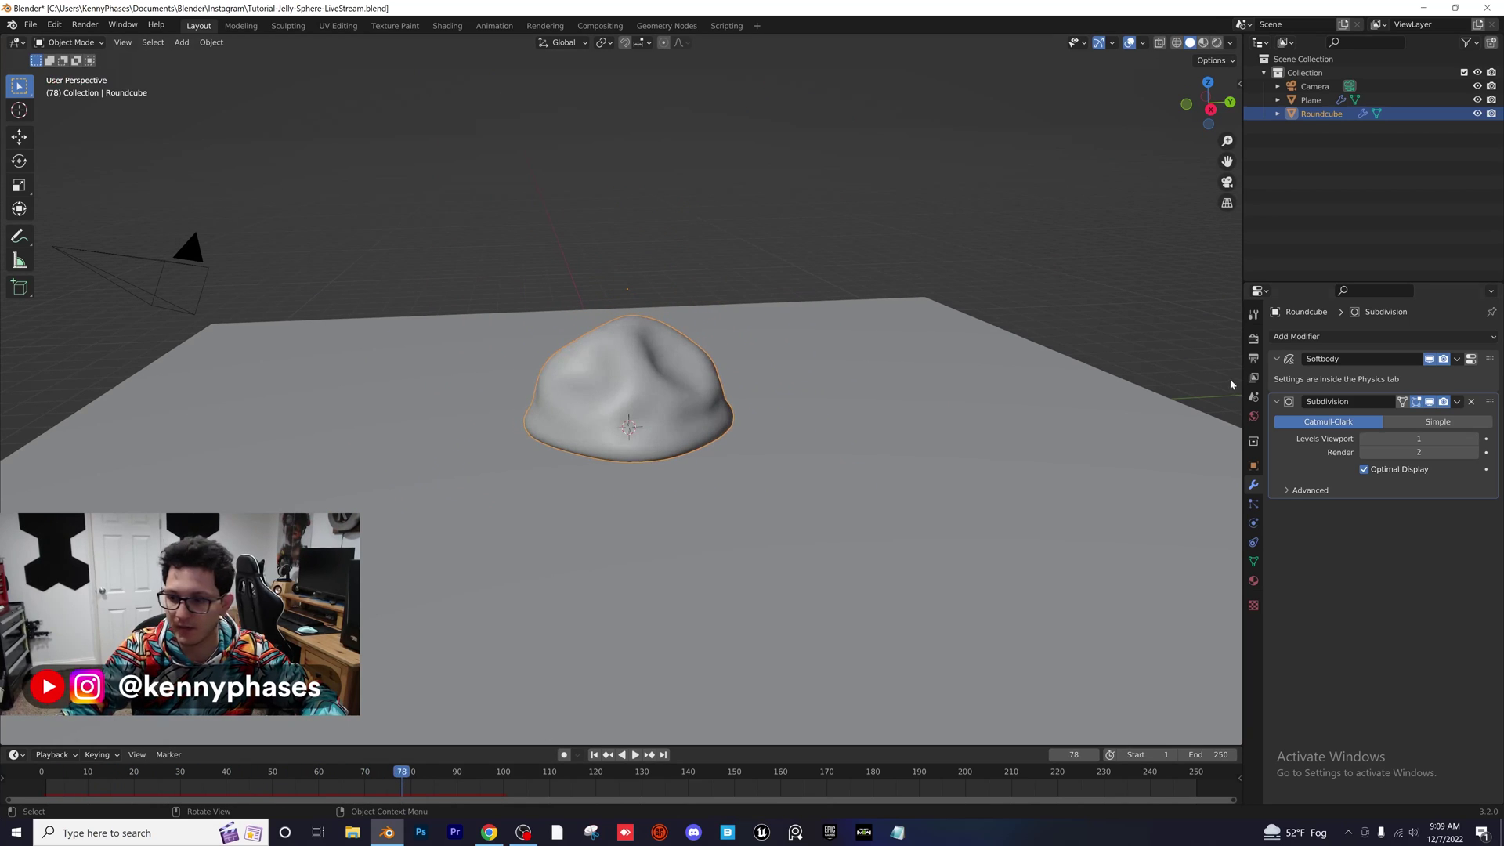
left_click(1254, 358)
Step: Set the end frame to 100 and render with Cycles on GPU Compute, then save
left_click(1428, 516)
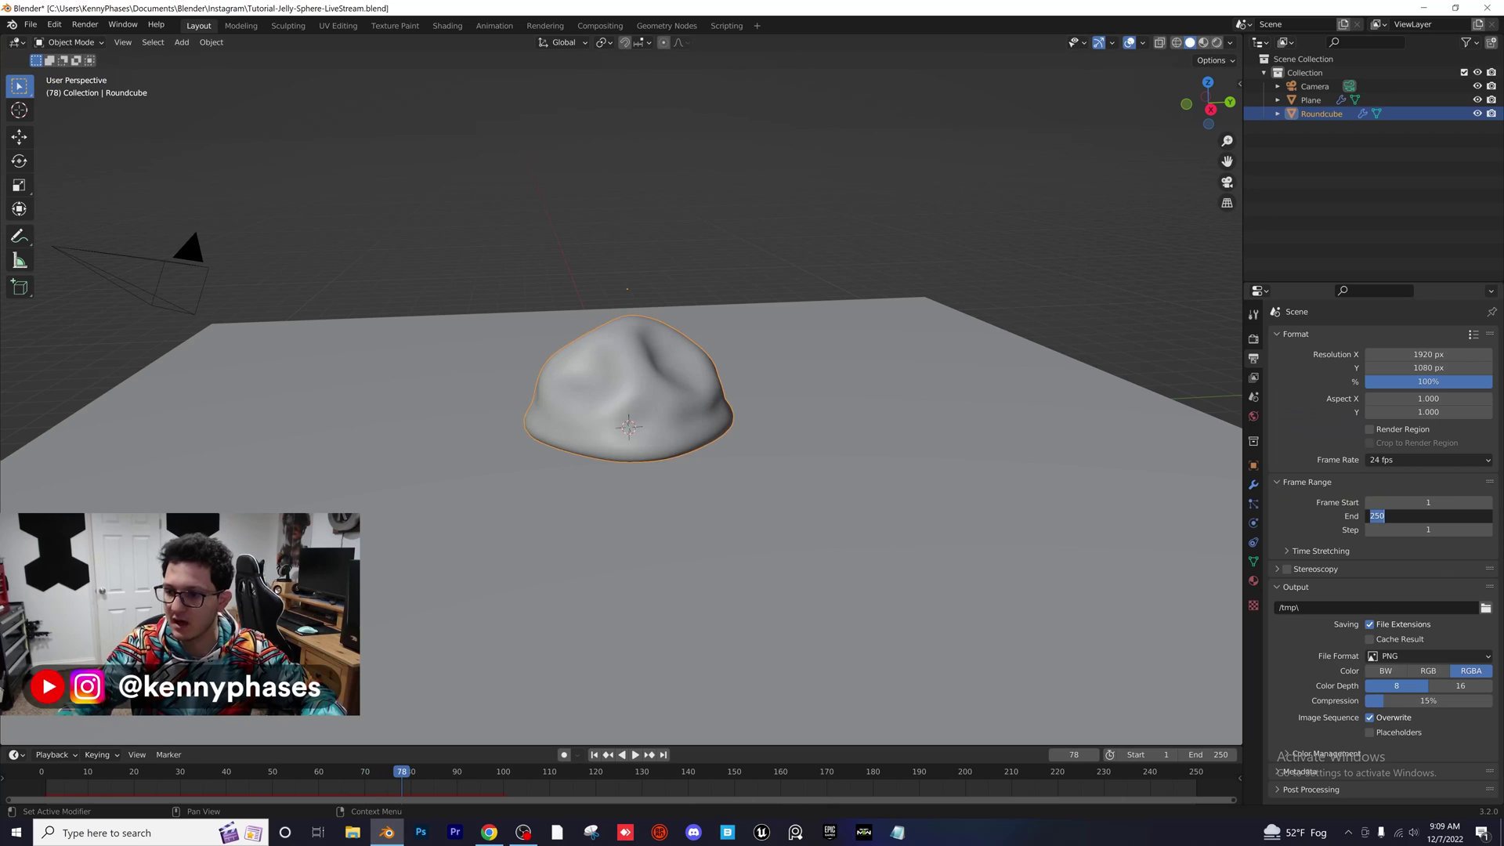
key("Return")
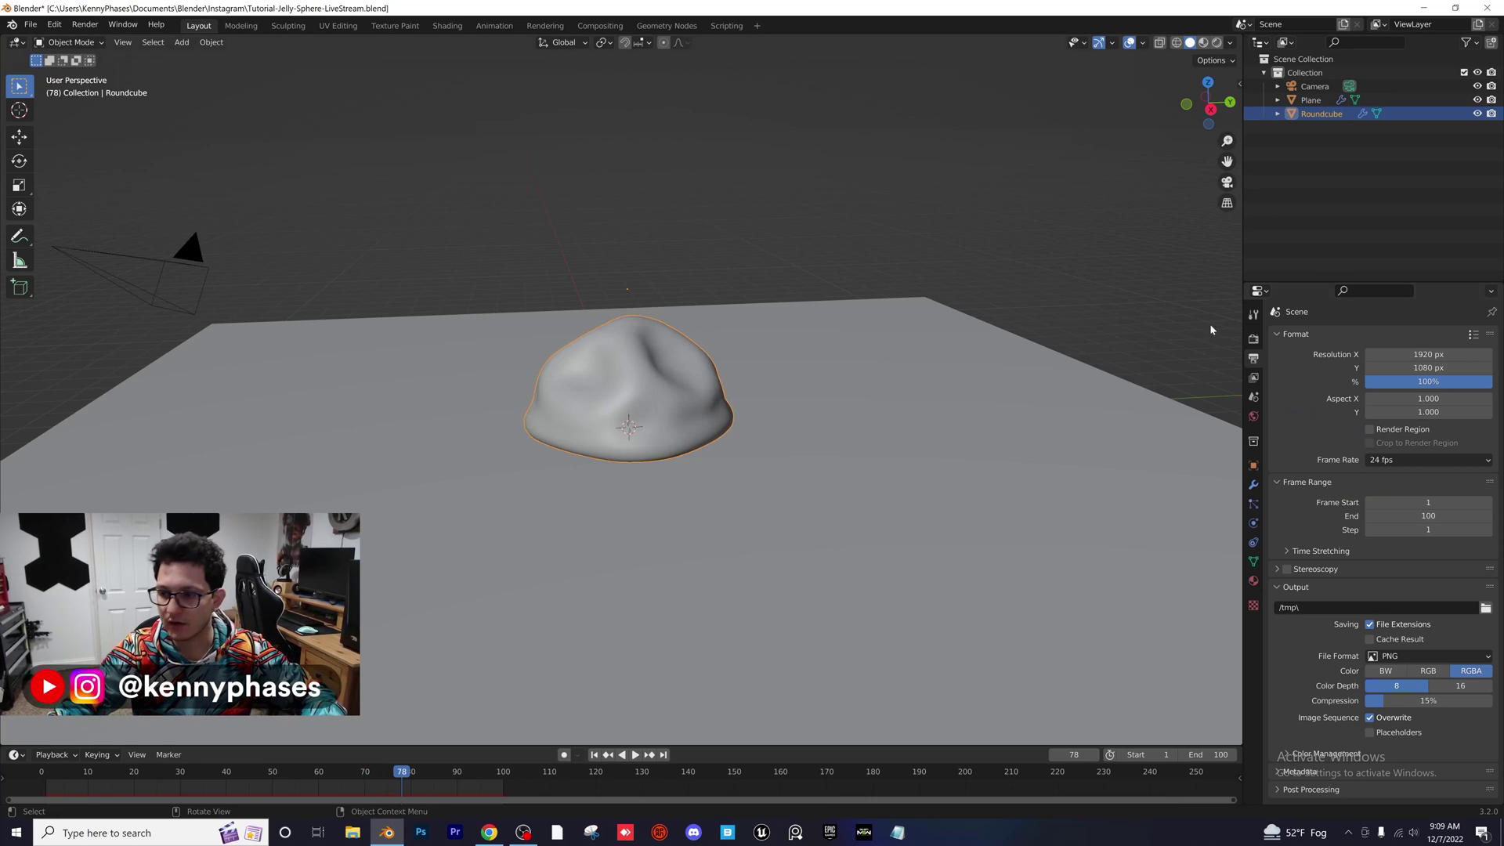
left_click(1254, 339)
left_click(1410, 336)
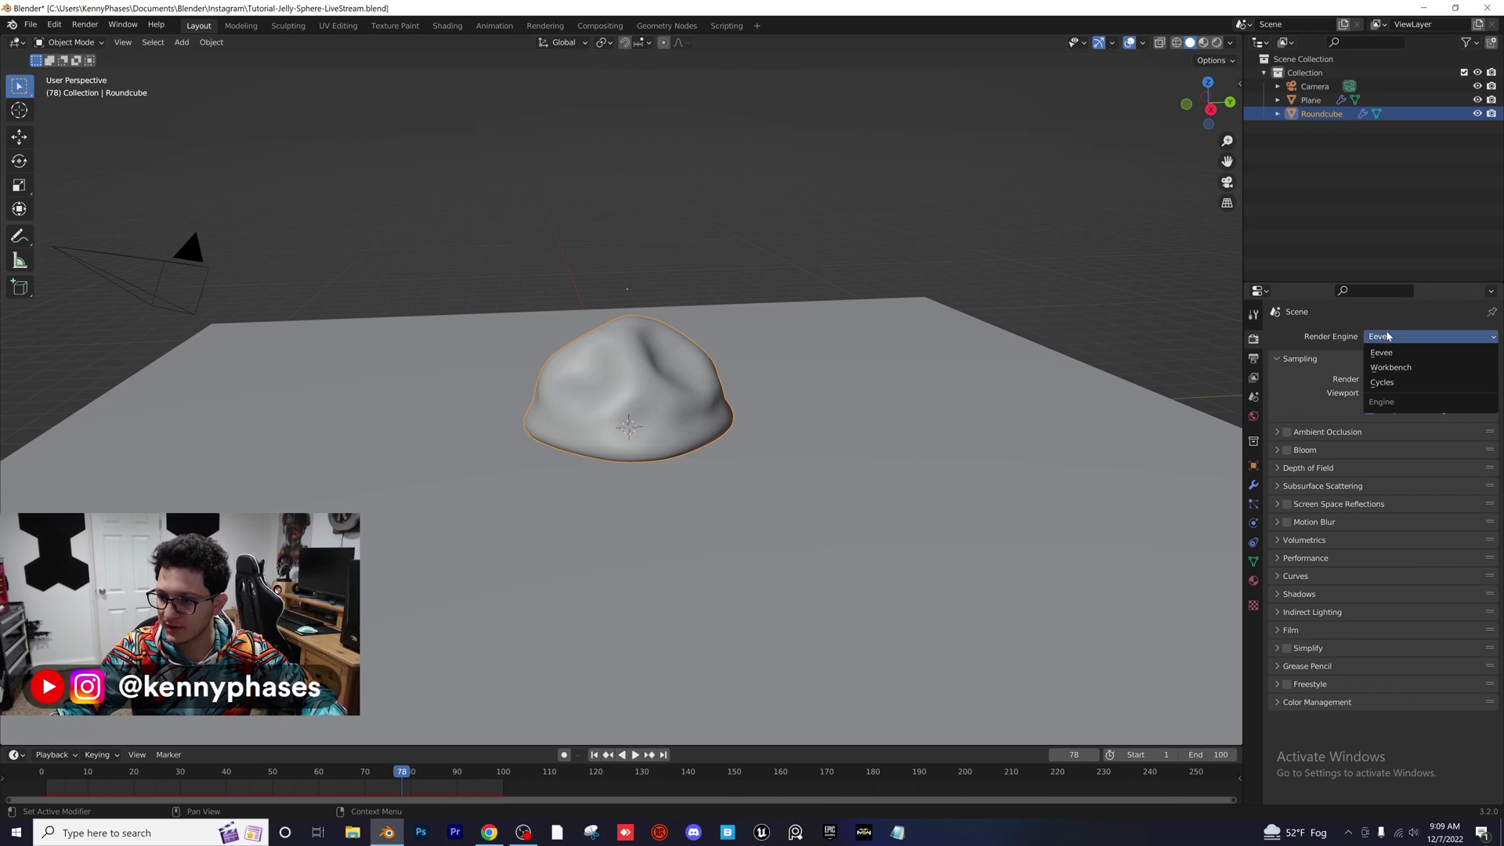
left_click(1404, 394)
left_click(1403, 369)
left_click(1405, 401)
key("ctrl+s")
Step: Set max render samples to 150 and view through the scene camera
left_click(1430, 535)
type("150")
key("Return")
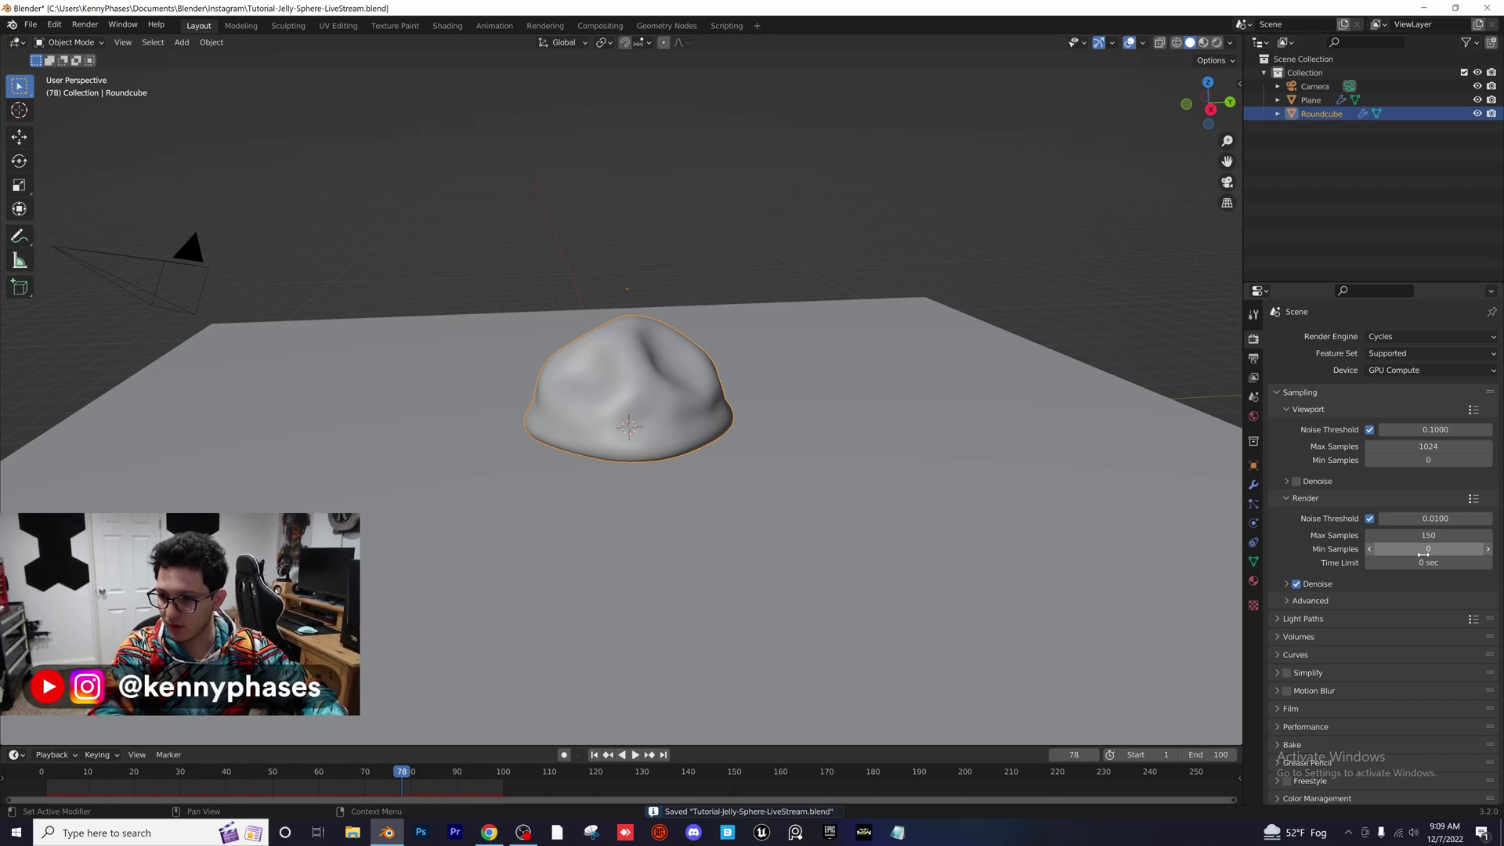
left_click(879, 210)
key("KP_0")
left_click(1315, 86)
Step: Place the camera at X 7, Y -7, Z about 5.6 m with a 45° Z rotation
left_click(1238, 84)
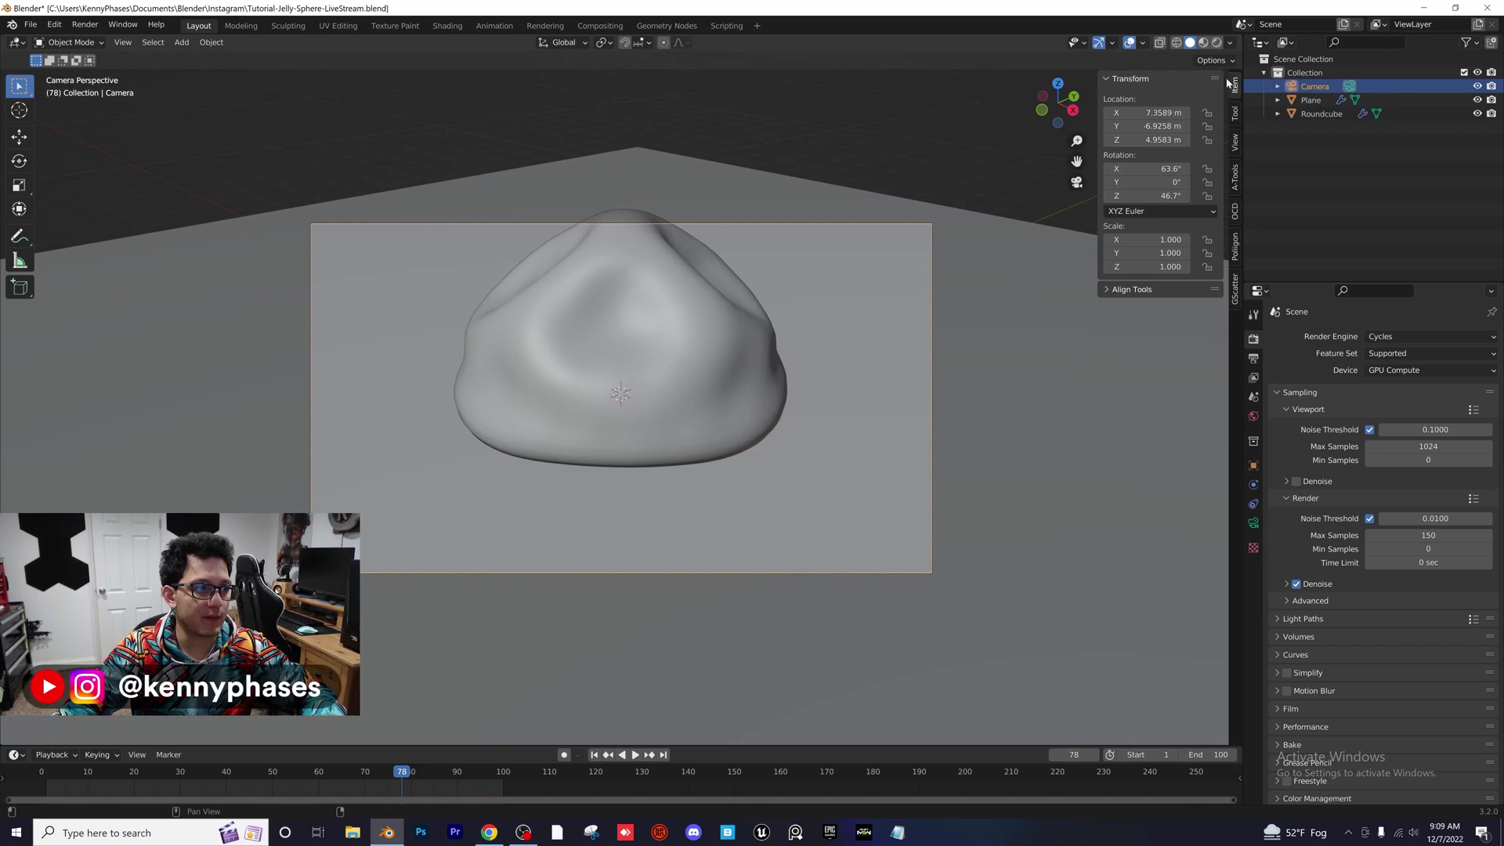
double_click(1155, 113)
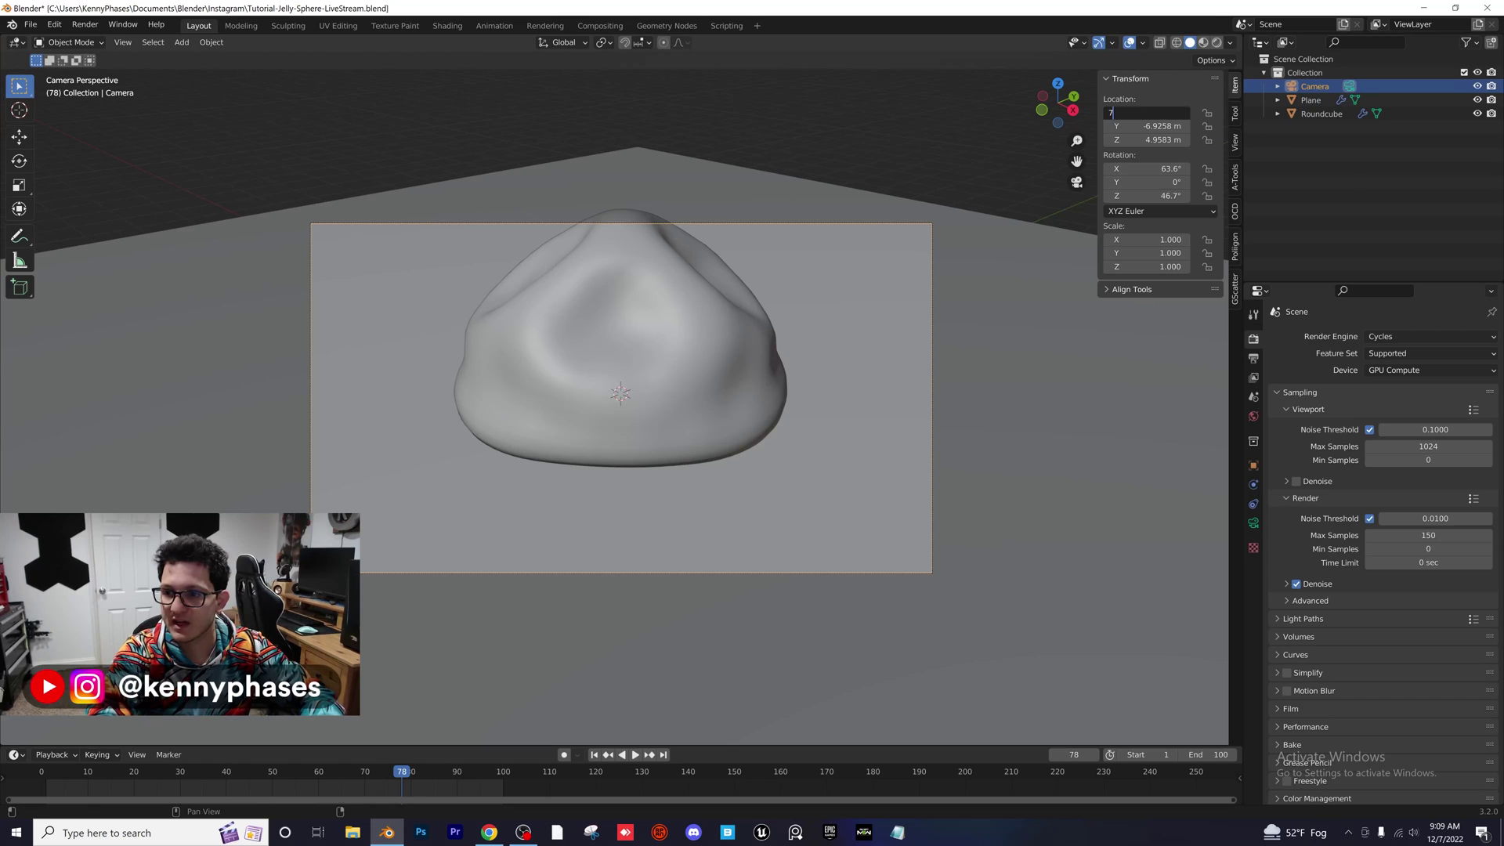
key("Tab")
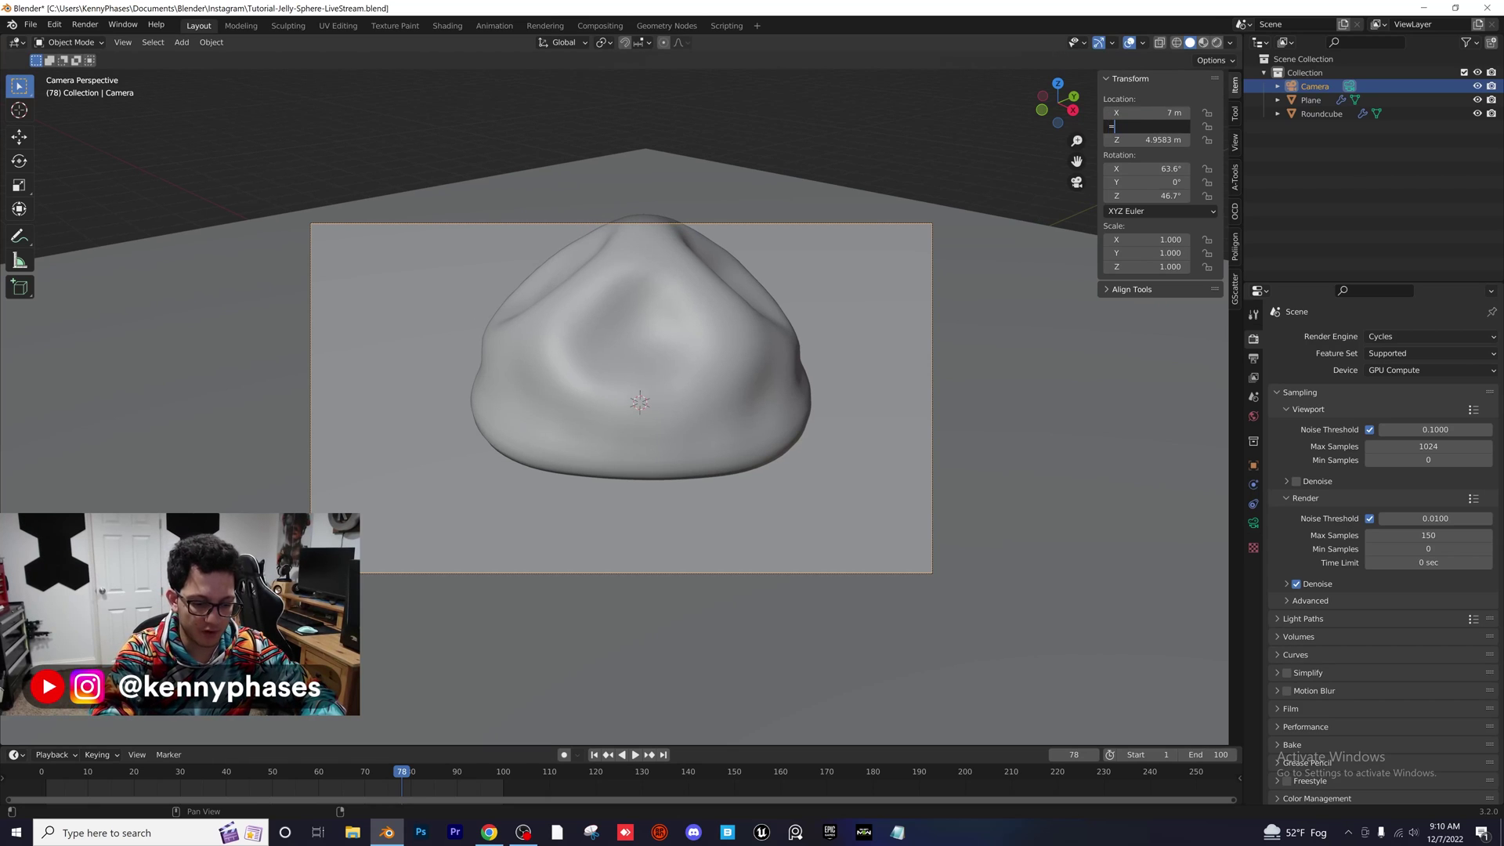
key("Return")
double_click(1151, 140)
type("5")
key("Return")
mouse_move(1146, 139)
left_mouse_down("ctrl")
mouse_move(1176, 139)
mouse_move(1152, 140)
left_mouse_up("ctrl")
left_click(1156, 196)
key("Return")
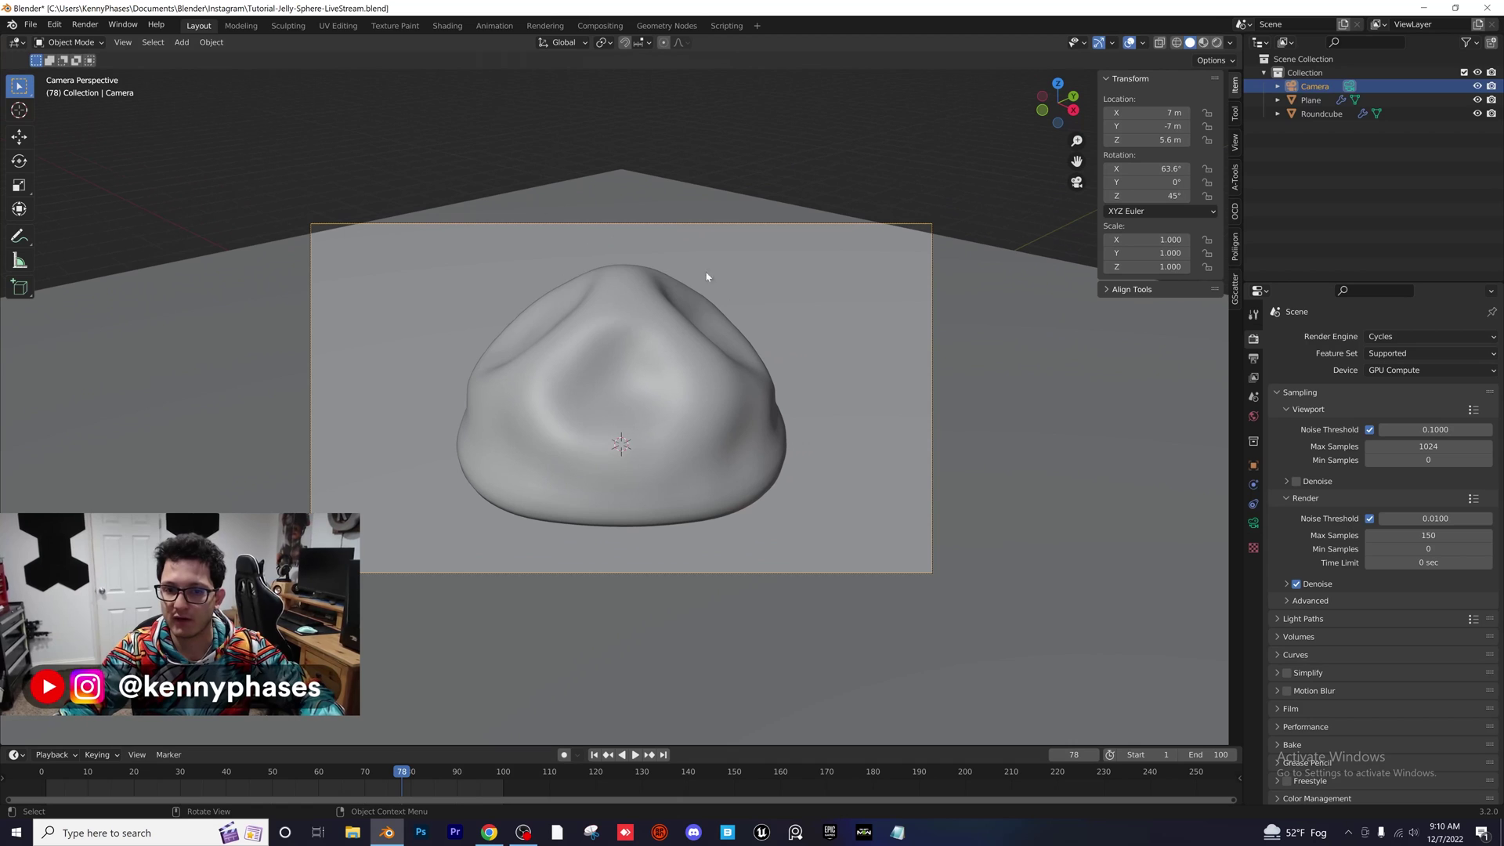
Step: Scale the ground plane up, reselect the camera, and switch the viewport to Rendered shading
left_click(625, 175)
key("s")
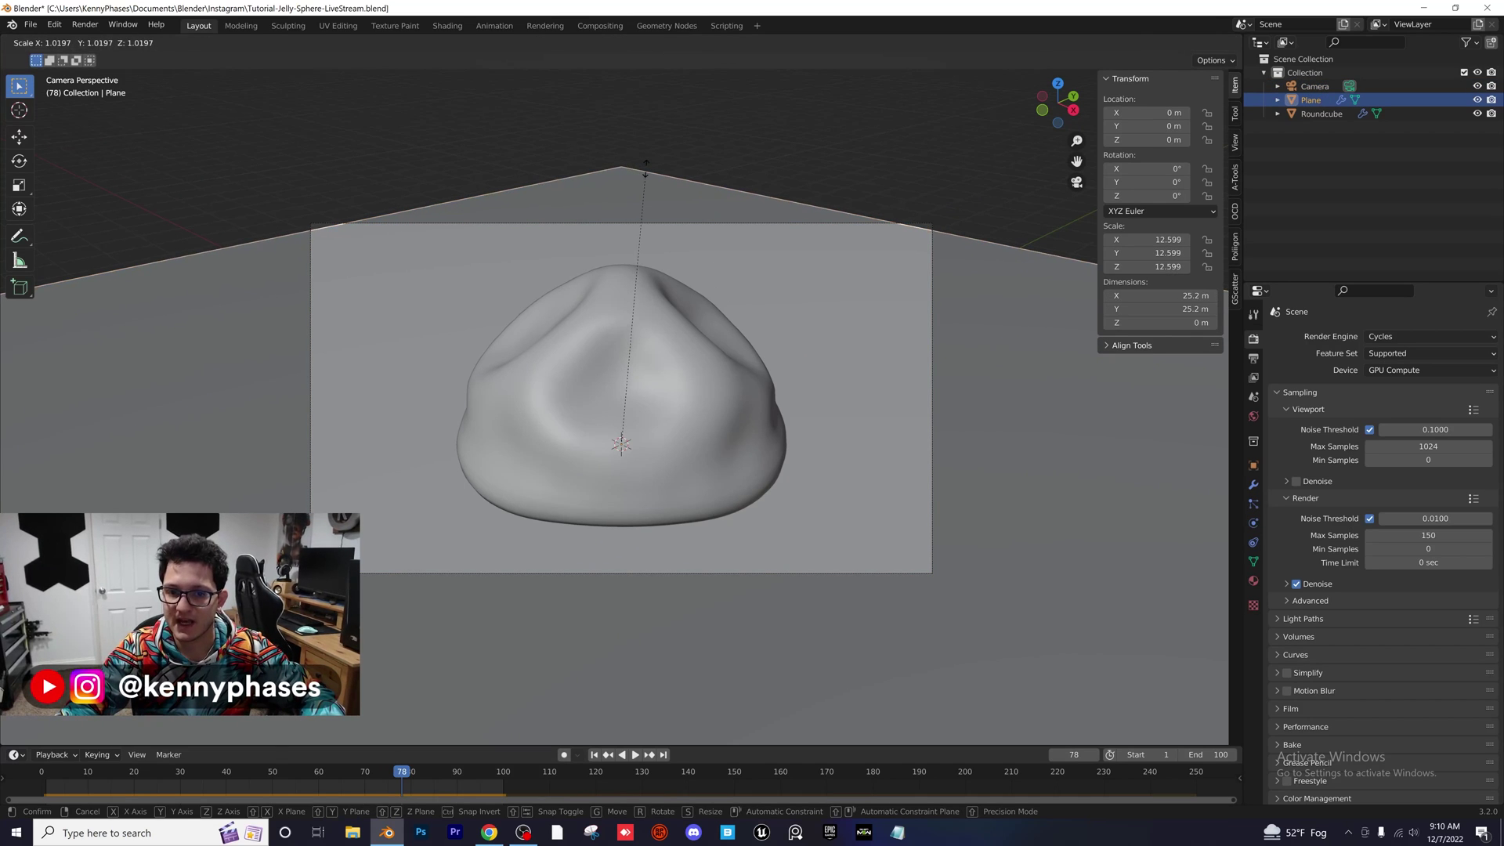
left_click(680, 148)
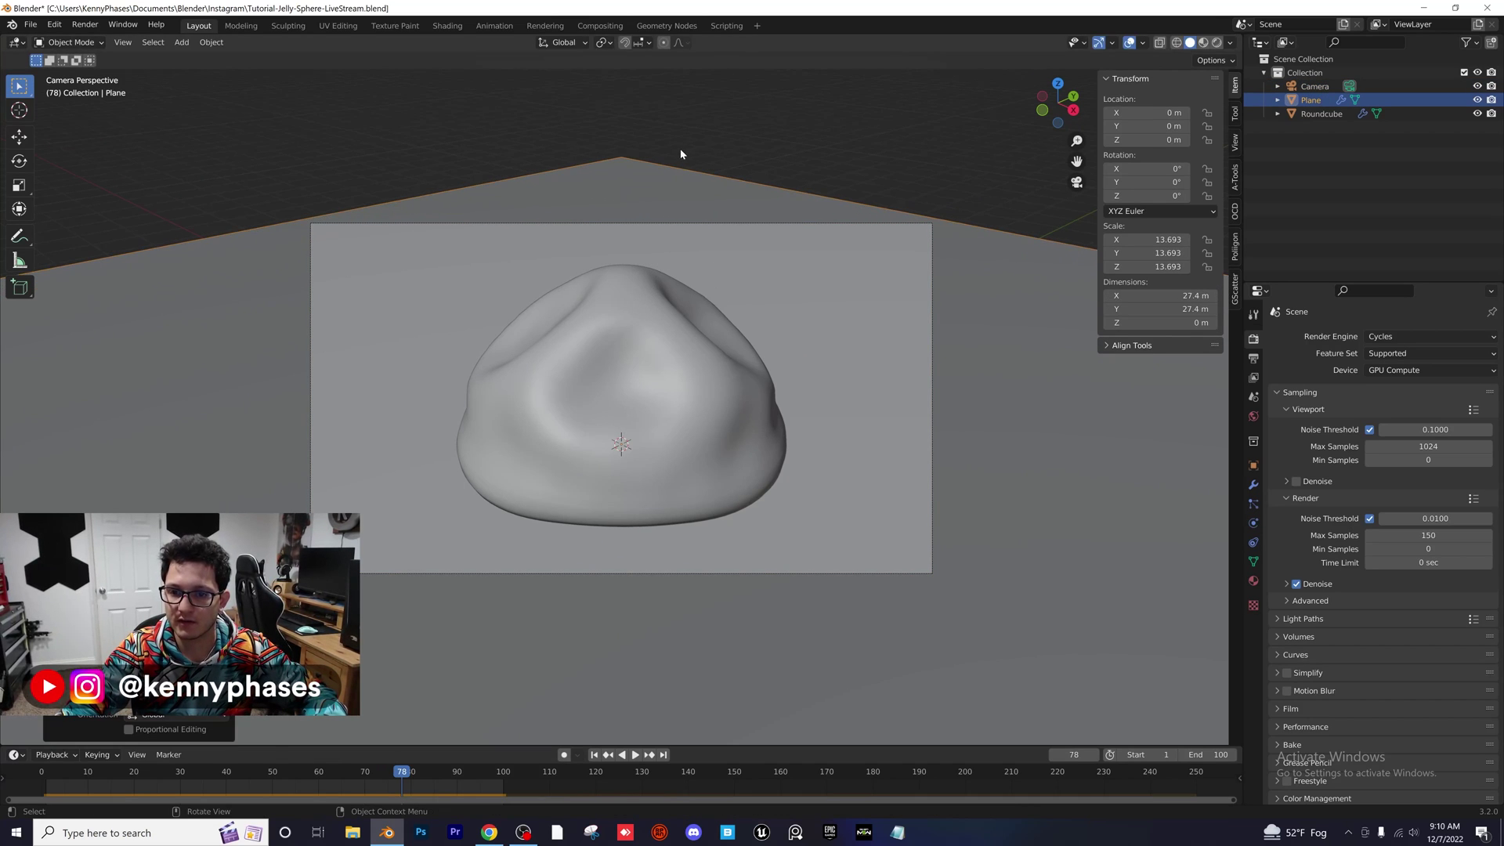
left_click(1315, 86)
left_click(1254, 522)
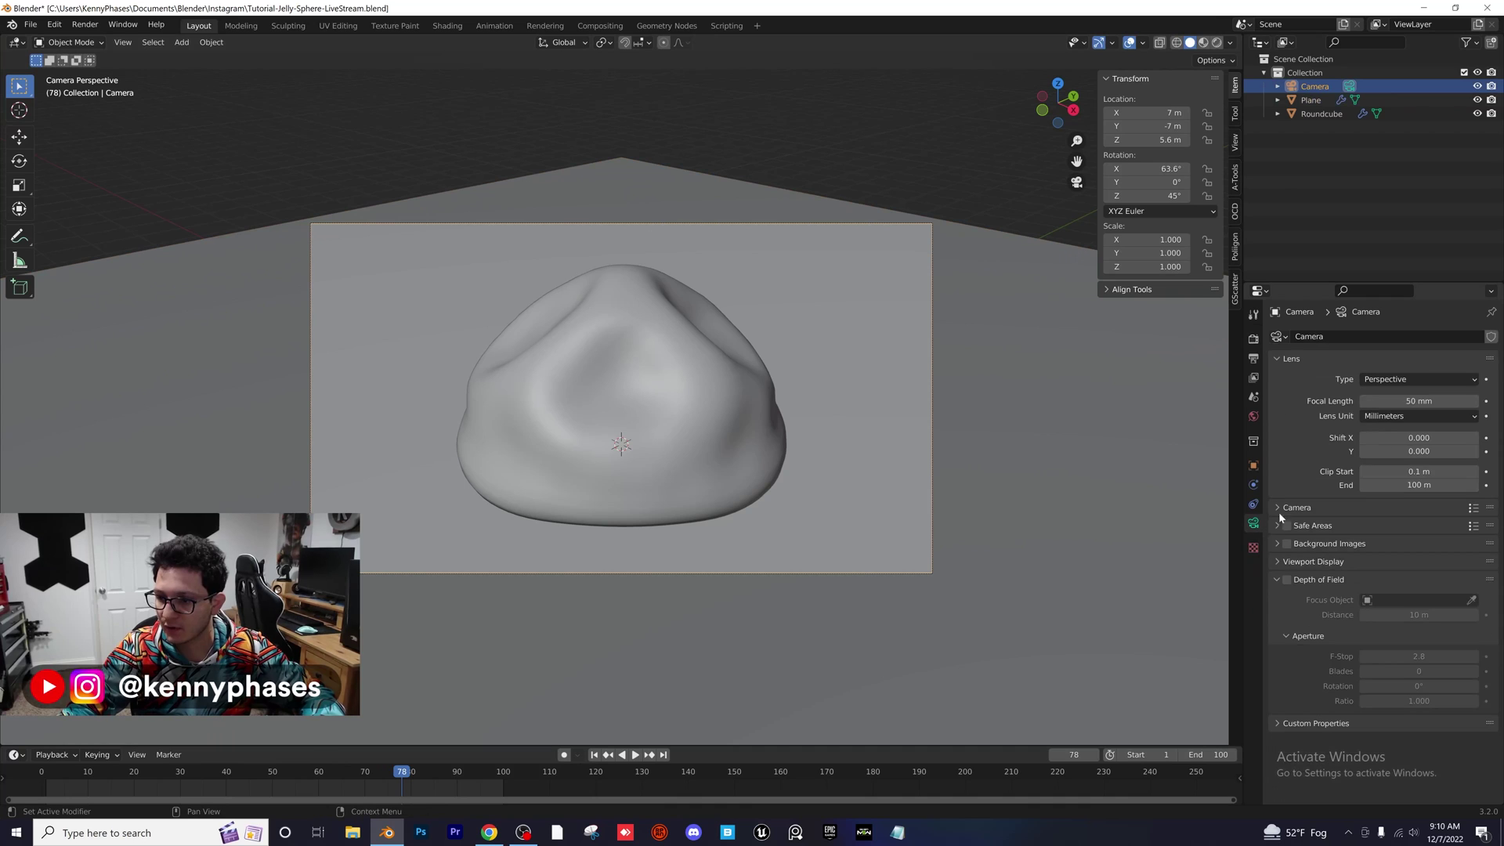
left_click(1218, 43)
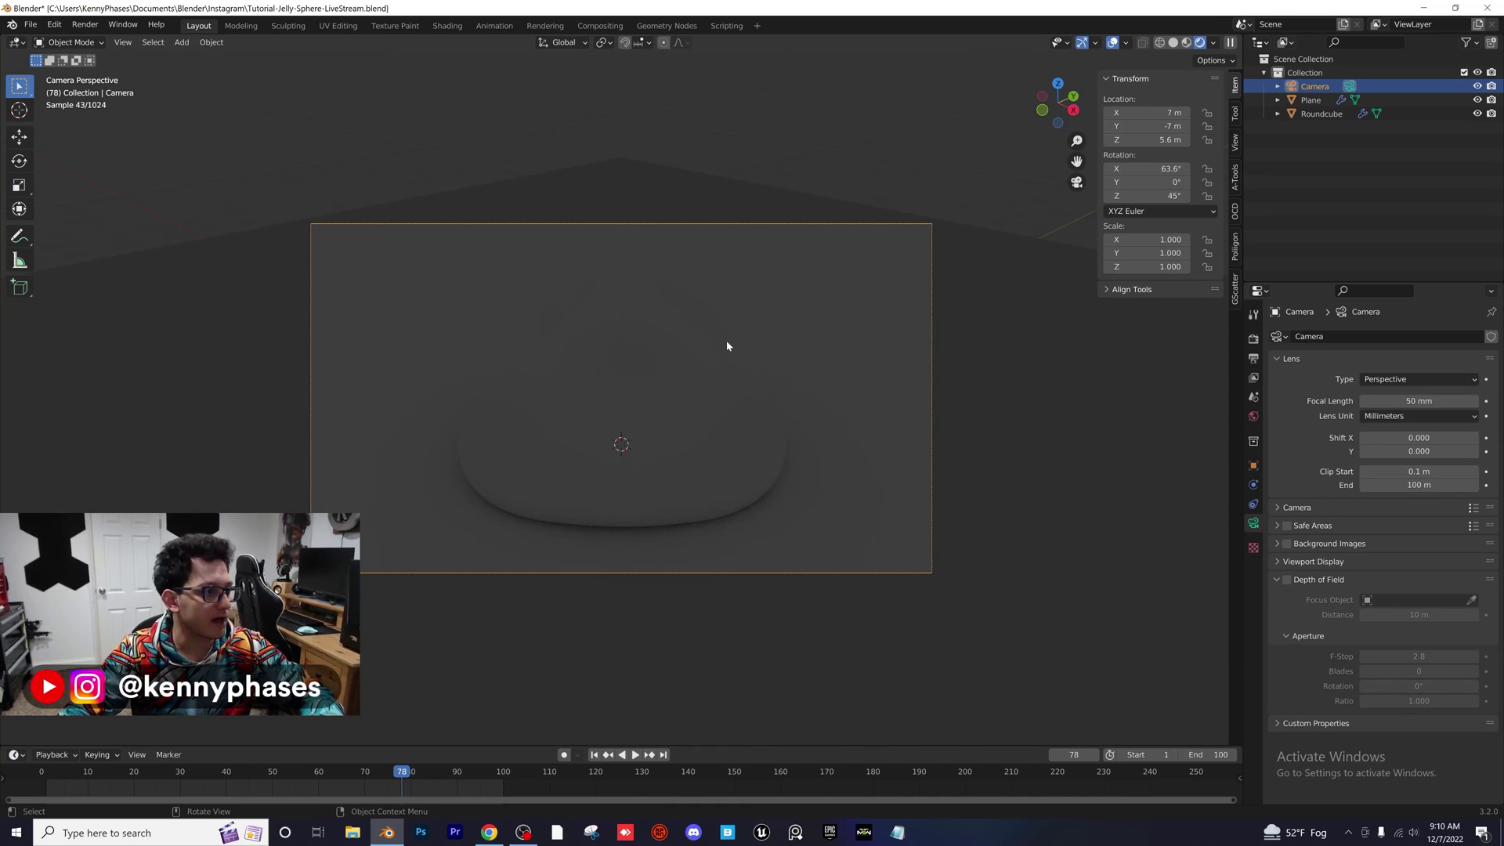
Step: Set the World colour to an Environment Texture using paul_lobe_haus_2k.hdr from the HDRIs folder
left_click(1254, 416)
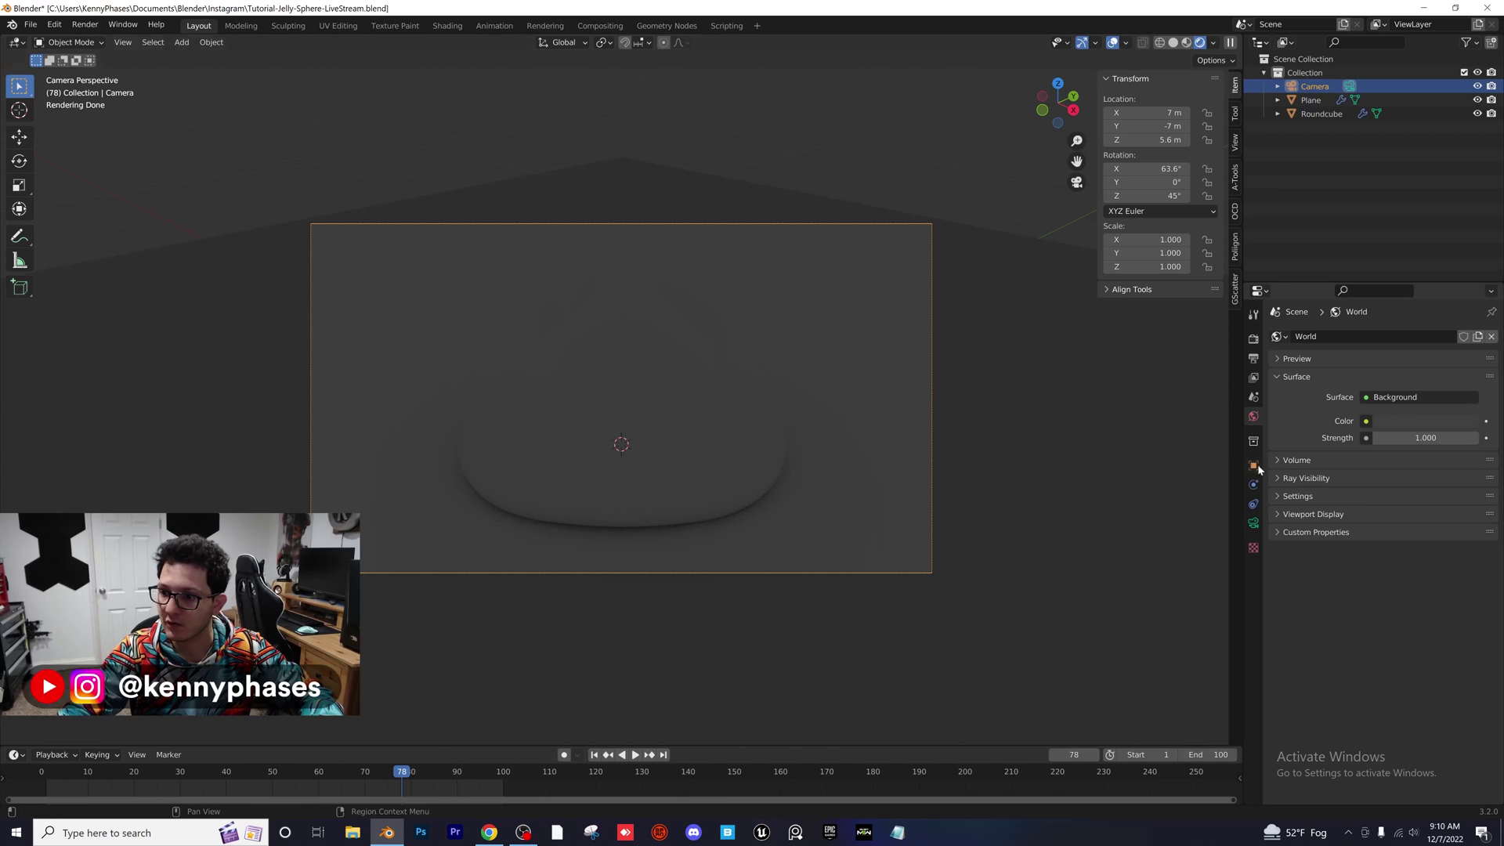
left_click(1367, 420)
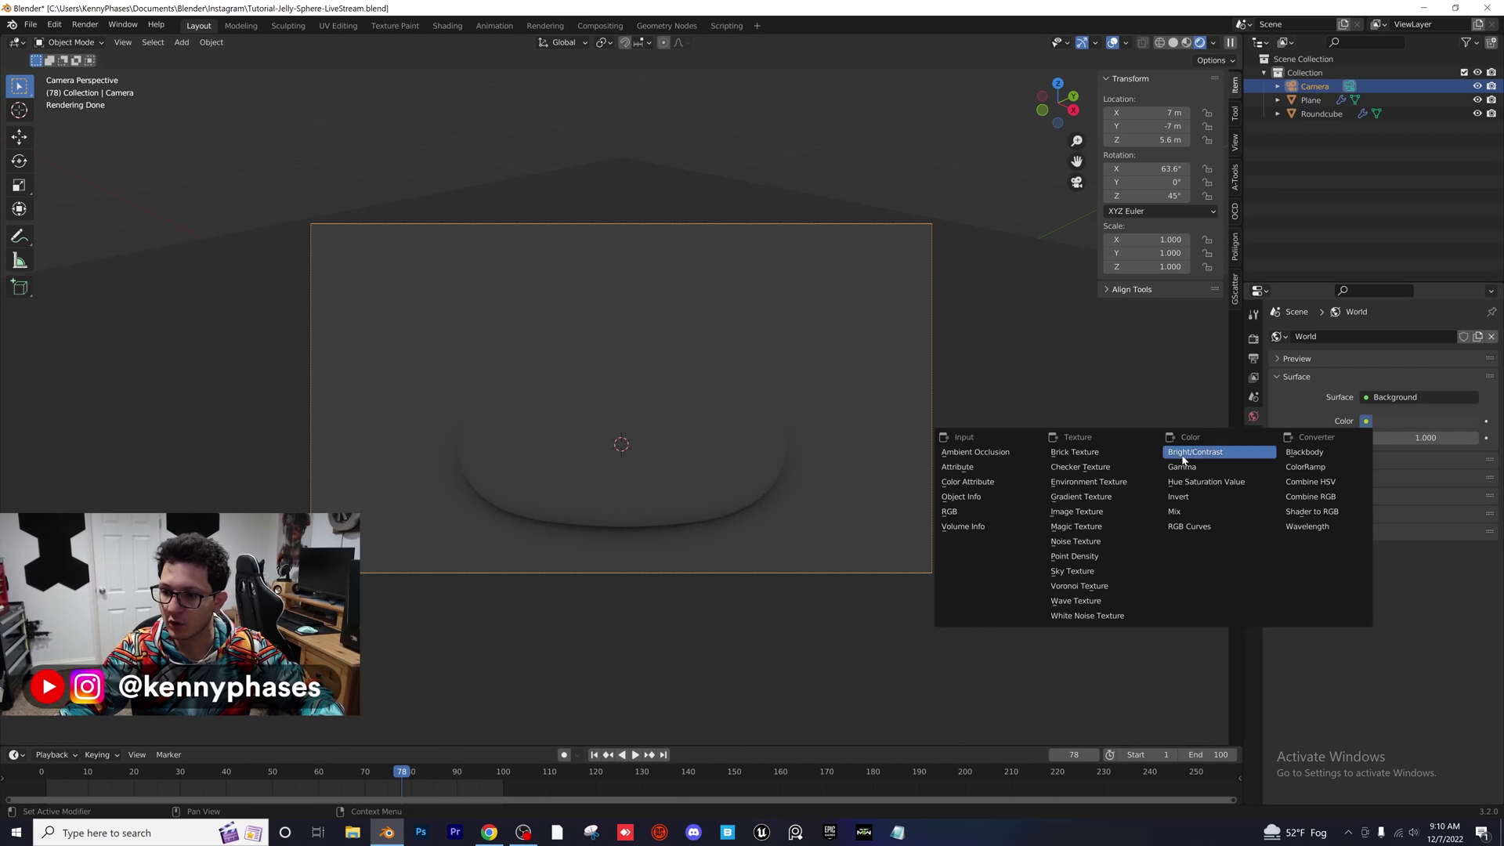
left_click(1097, 482)
left_click(1444, 438)
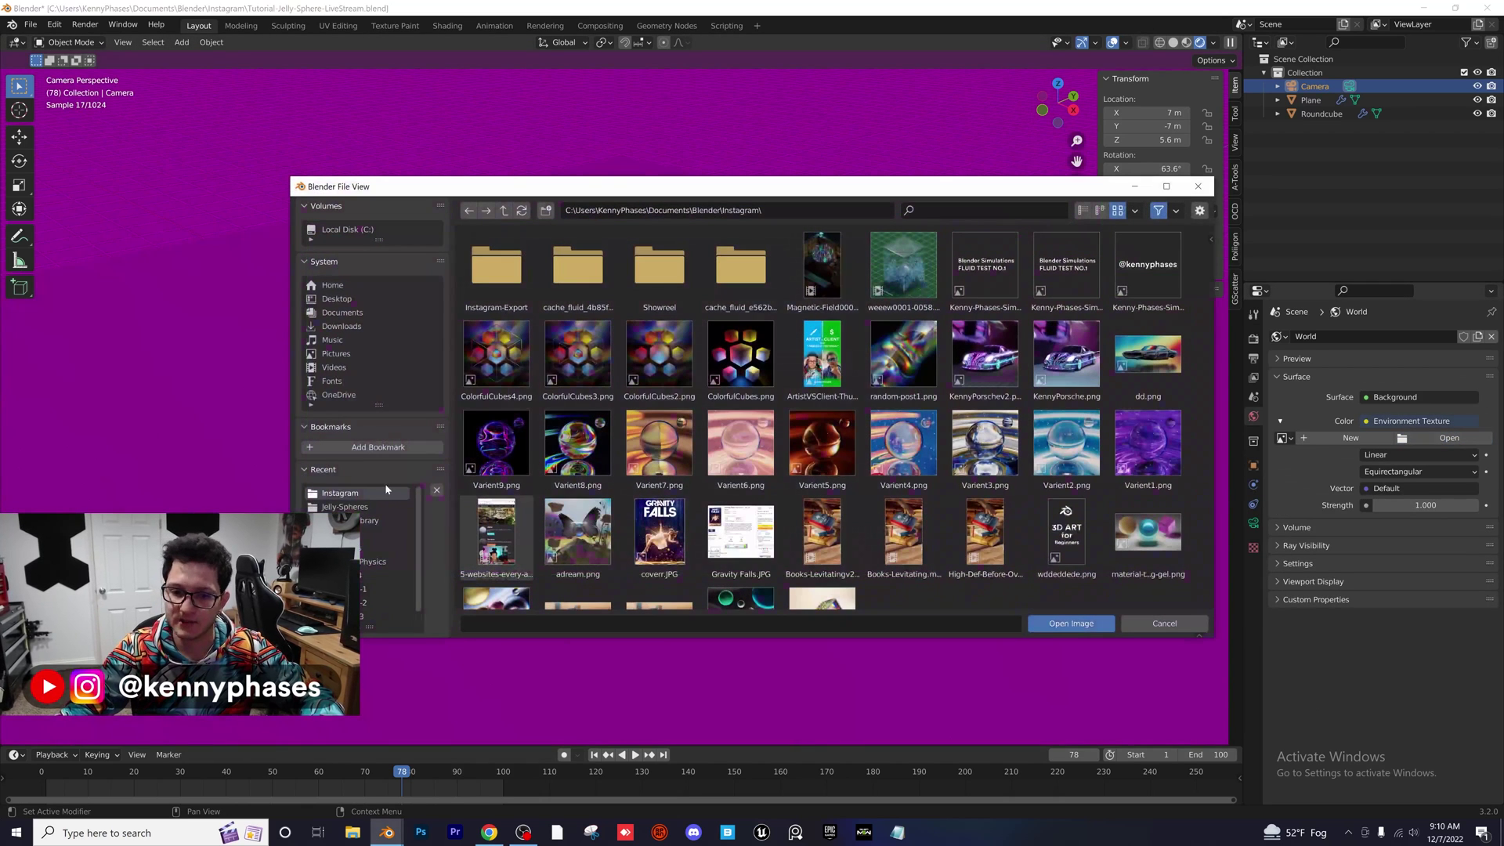
left_click(363, 510)
left_click(363, 533)
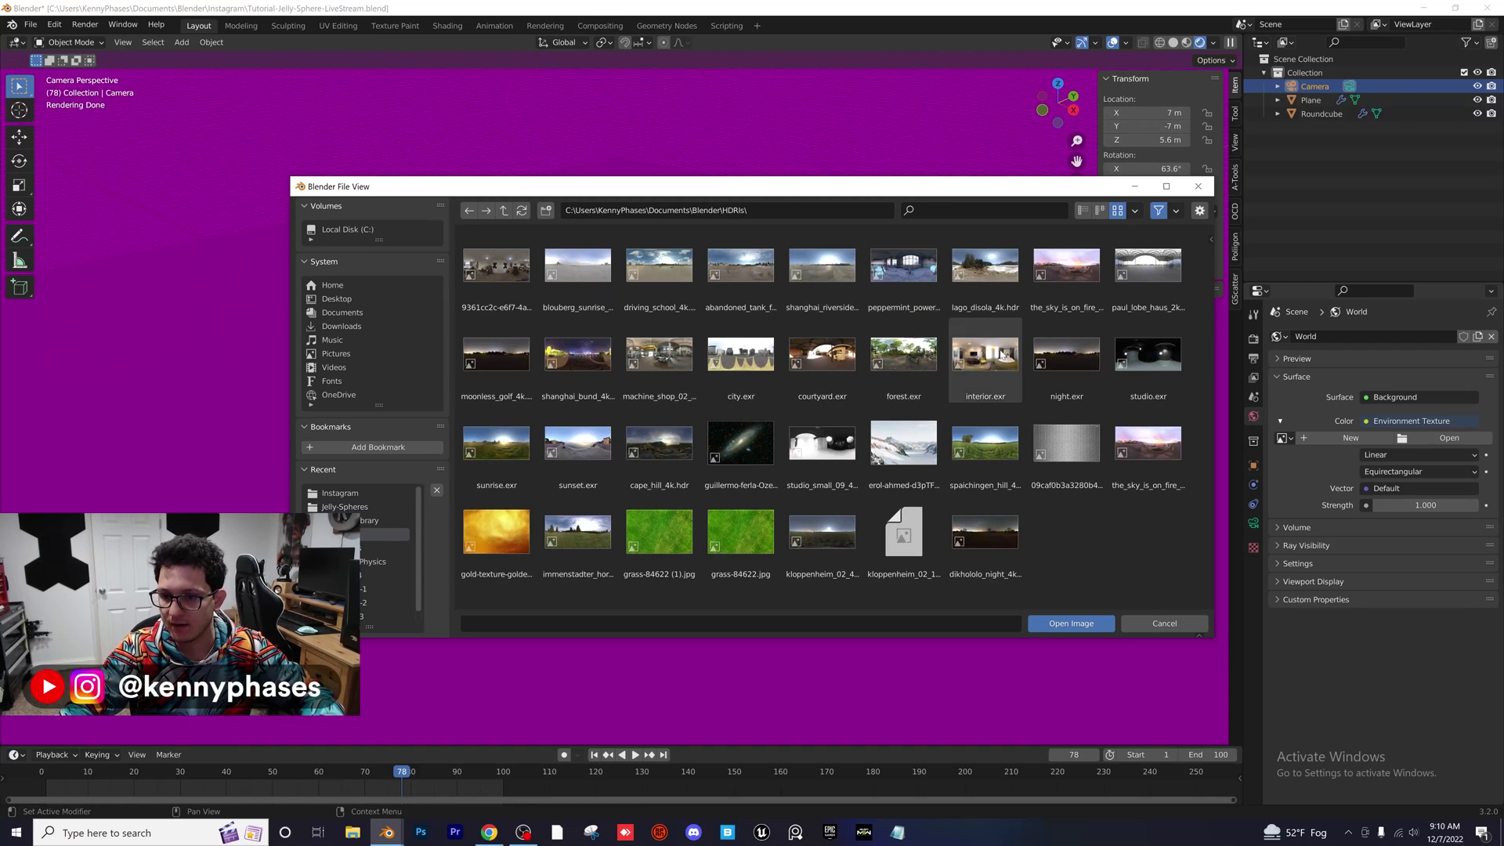
double_click(1139, 276)
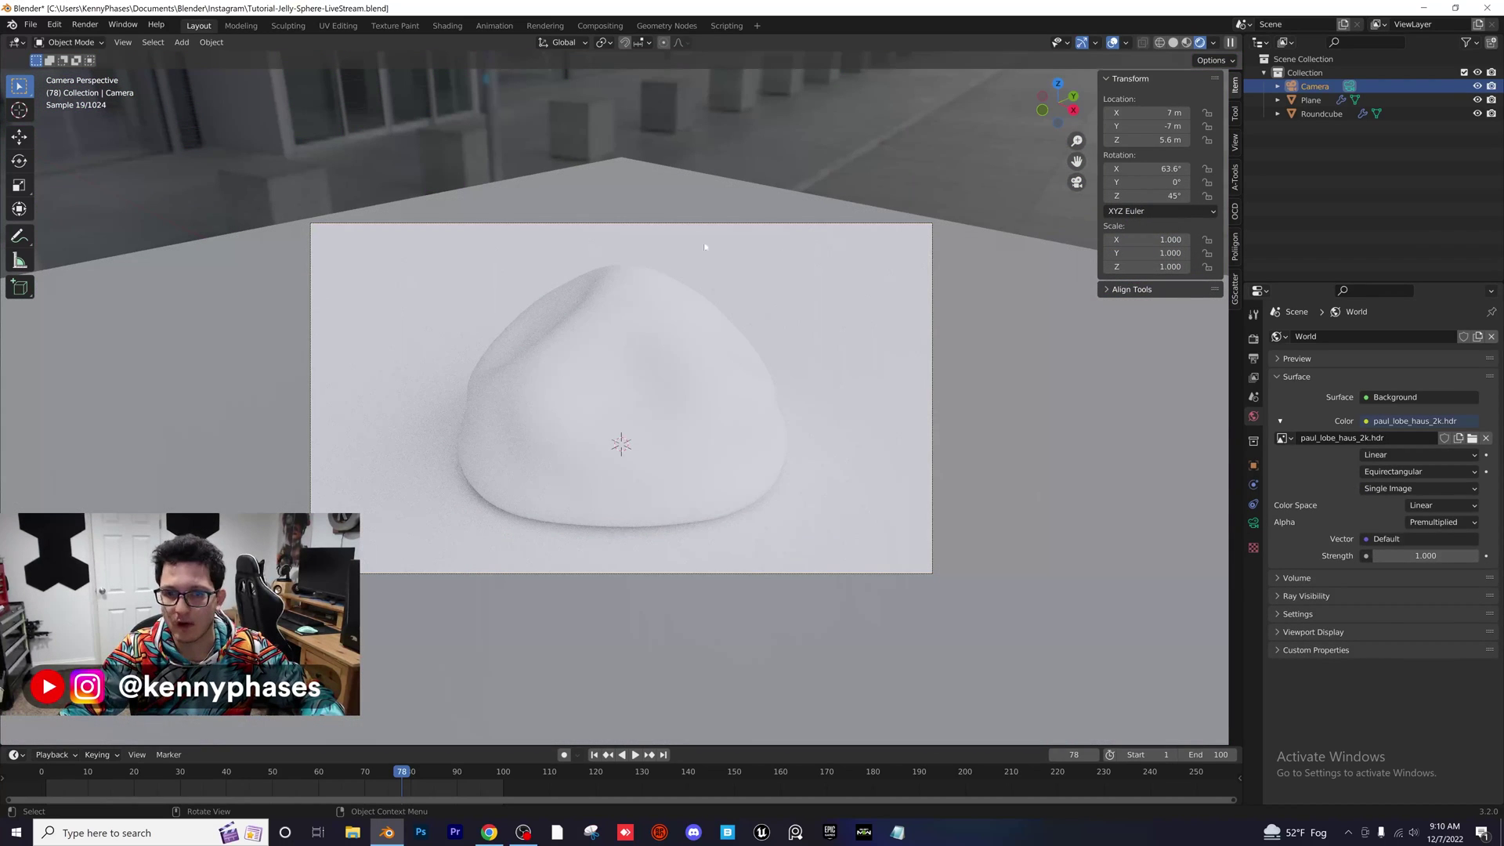
Step: Give the ground plane a new Material.001 with a near-black base colour, then select the jelly blob
left_click(641, 208)
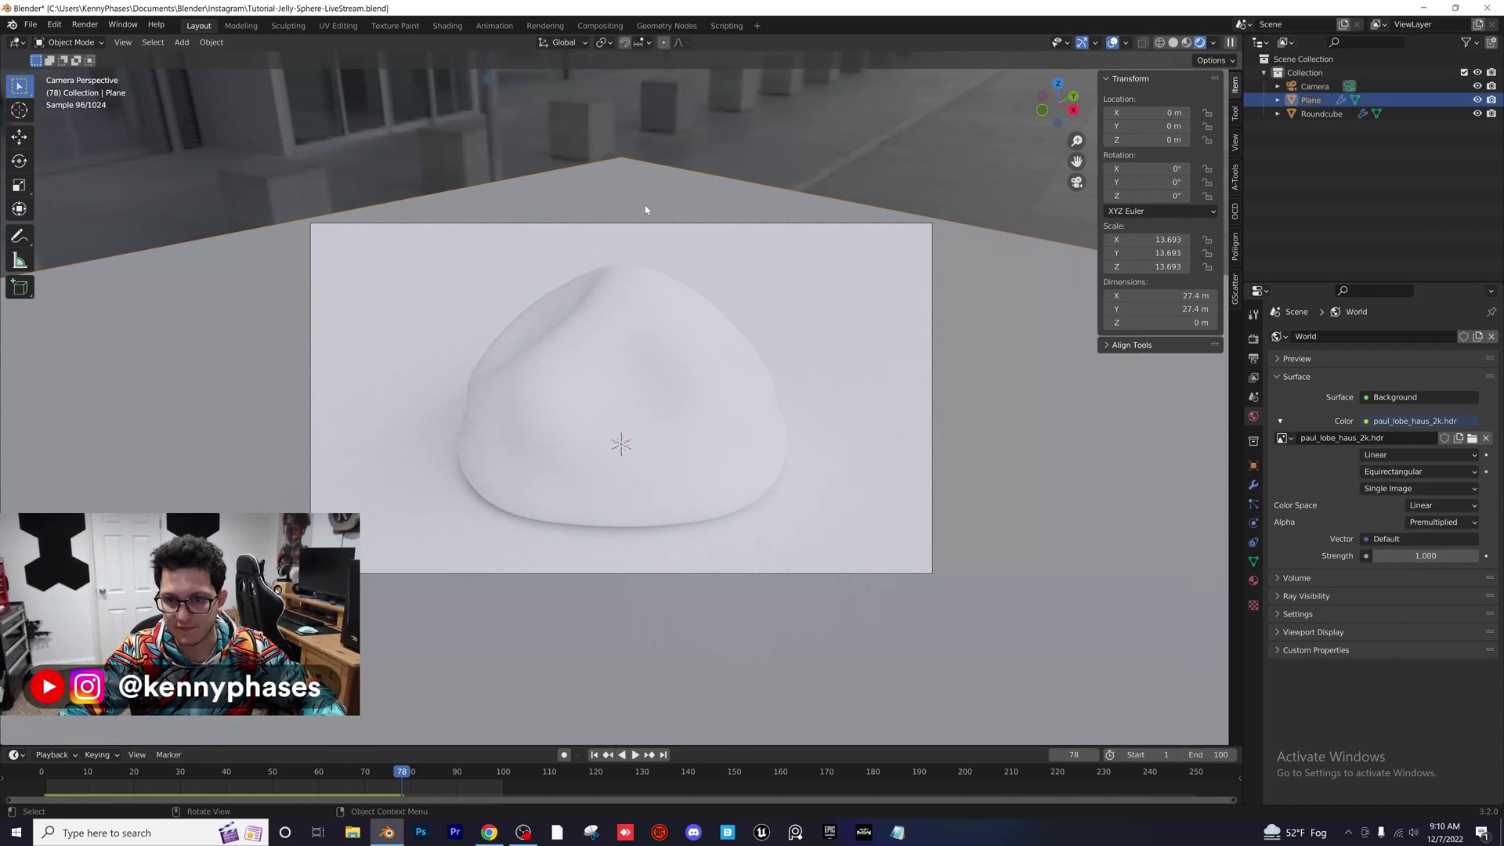
left_click(1251, 580)
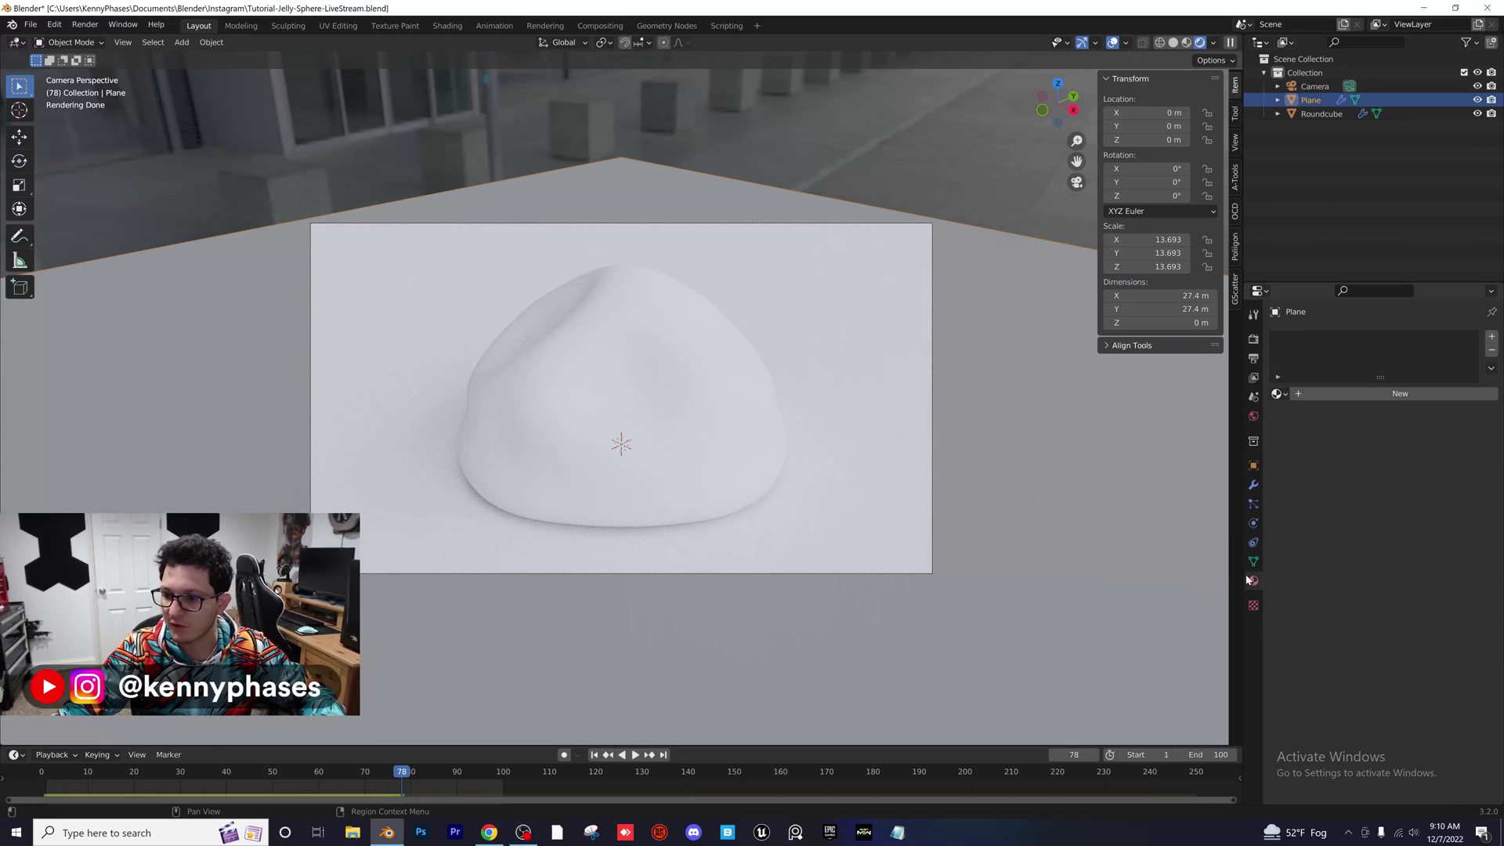
left_click(1400, 394)
left_click(1426, 512)
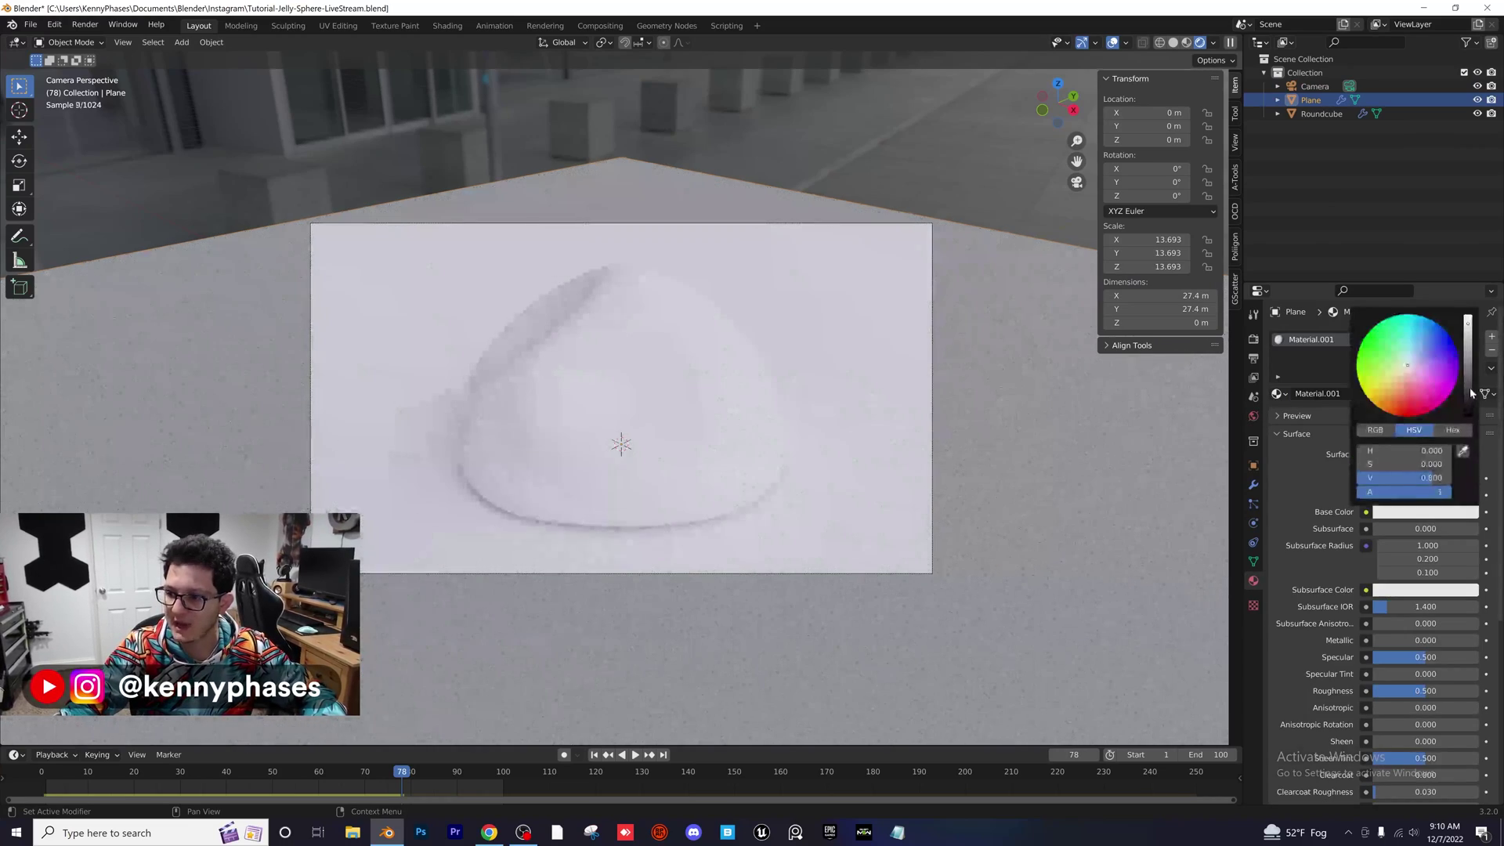
left_click_drag(1468, 321, 1468, 416)
left_click(593, 348)
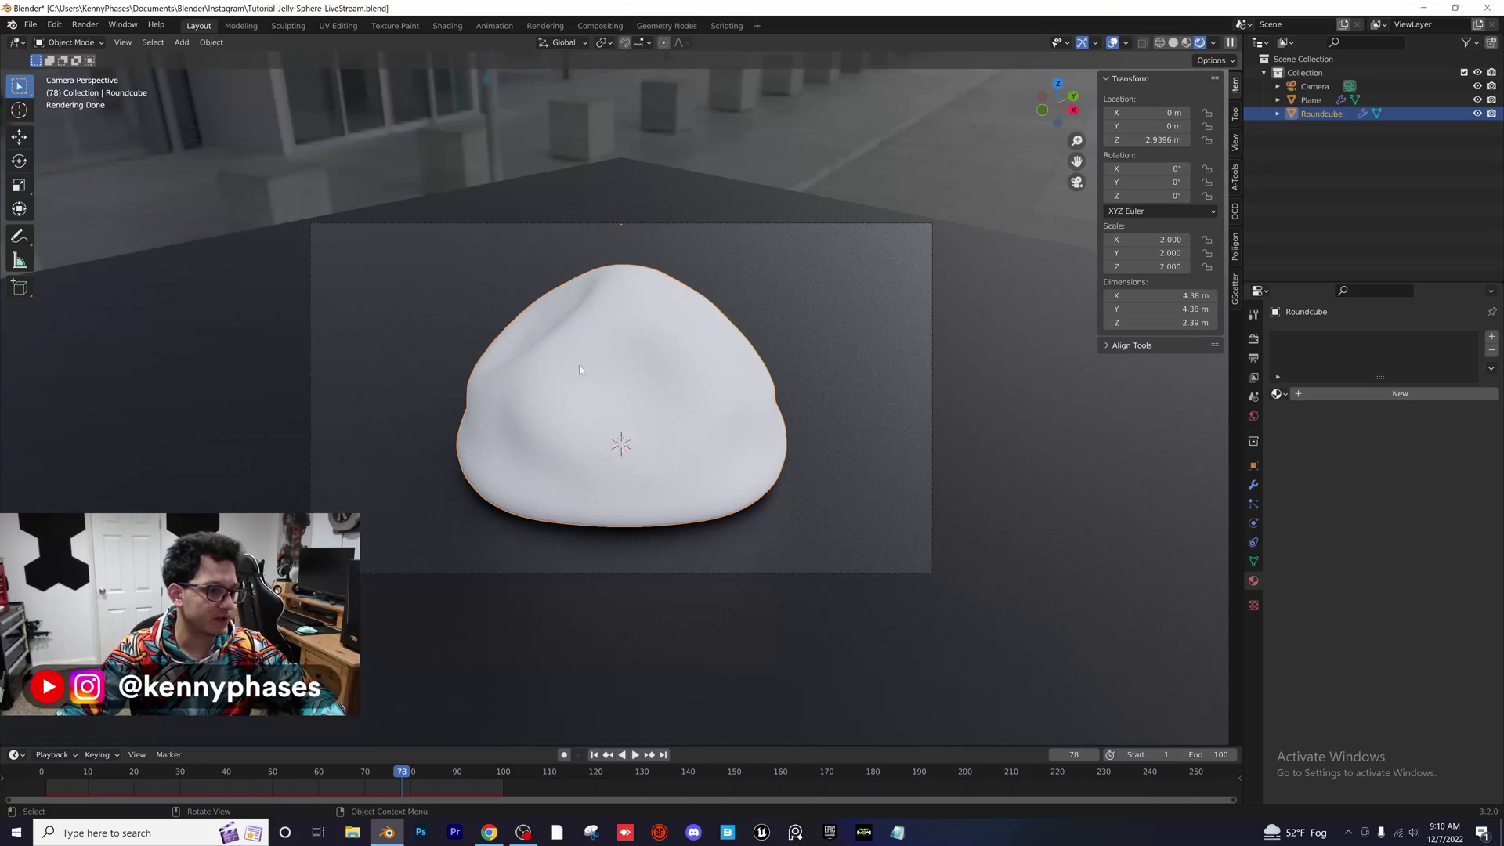
Step: Give the blob a new Glass BSDF material tinted purple
left_click(1400, 394)
left_click(1420, 455)
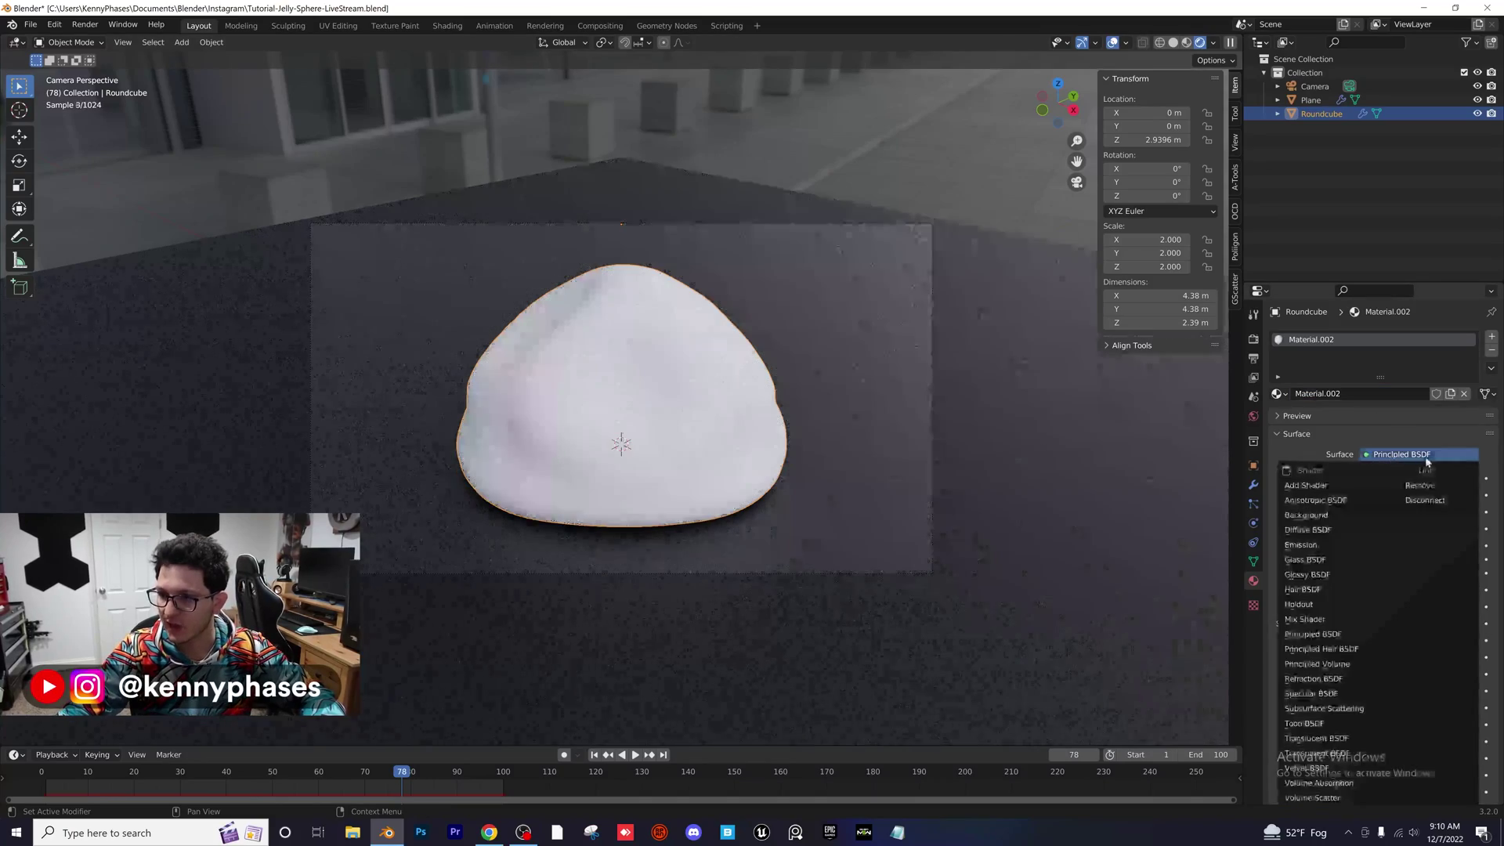
left_click(1347, 559)
left_click(1426, 495)
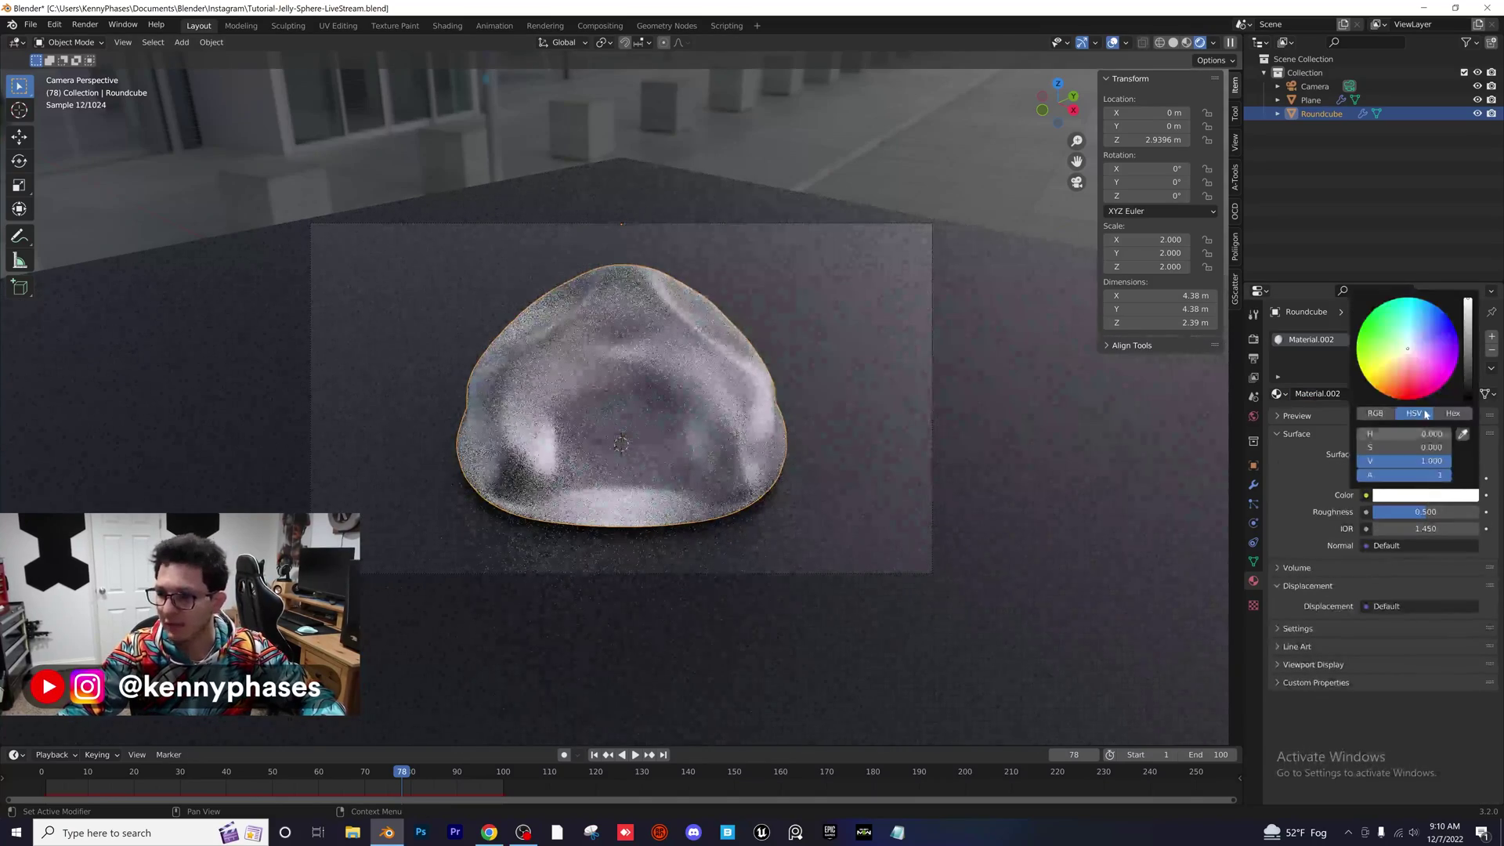
left_click(1416, 330)
left_click(1402, 316)
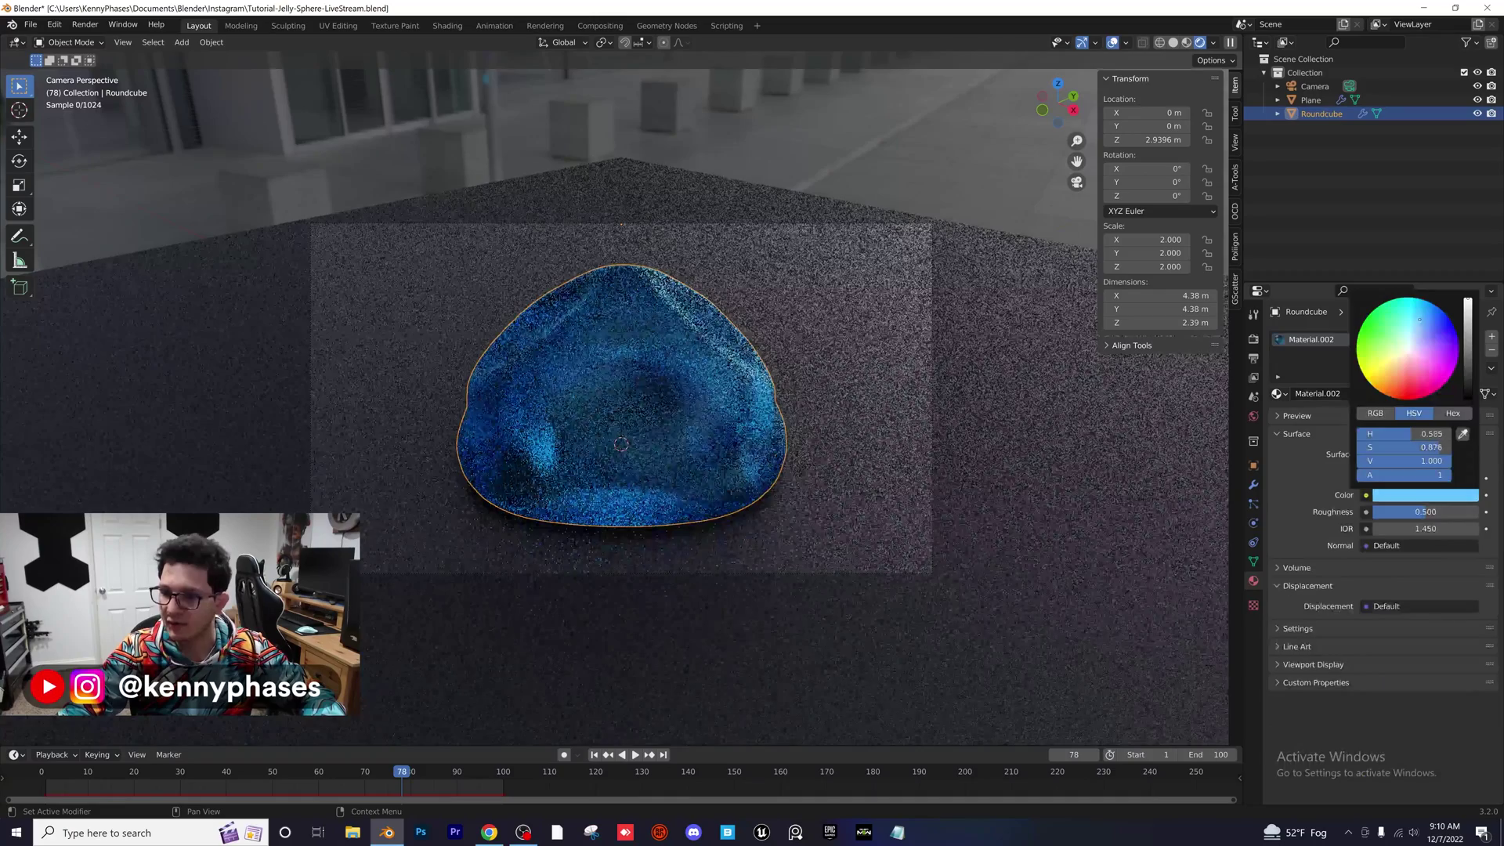
left_click(1407, 345)
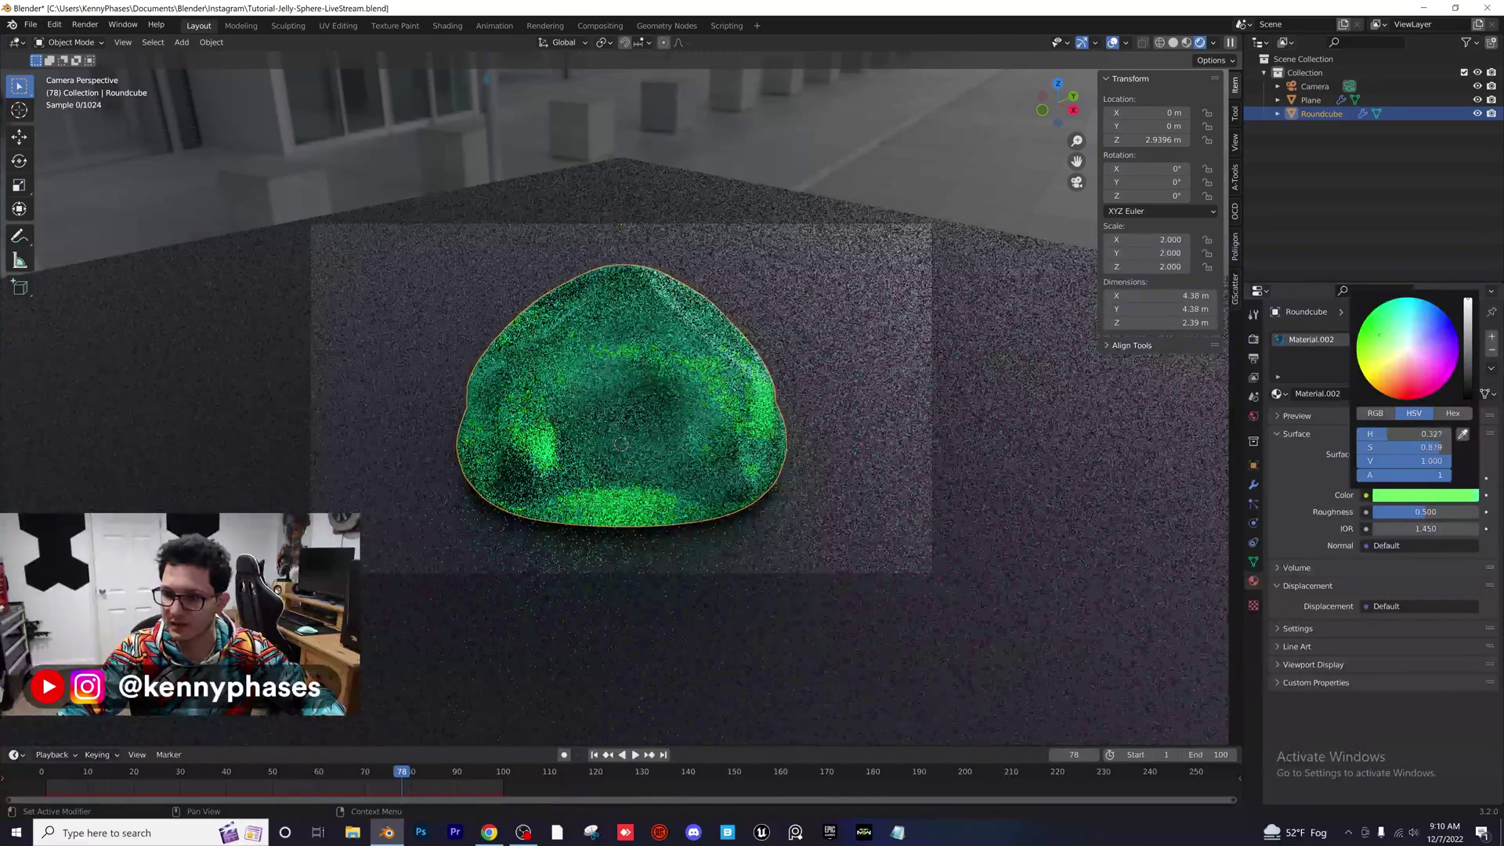
left_click(1421, 360)
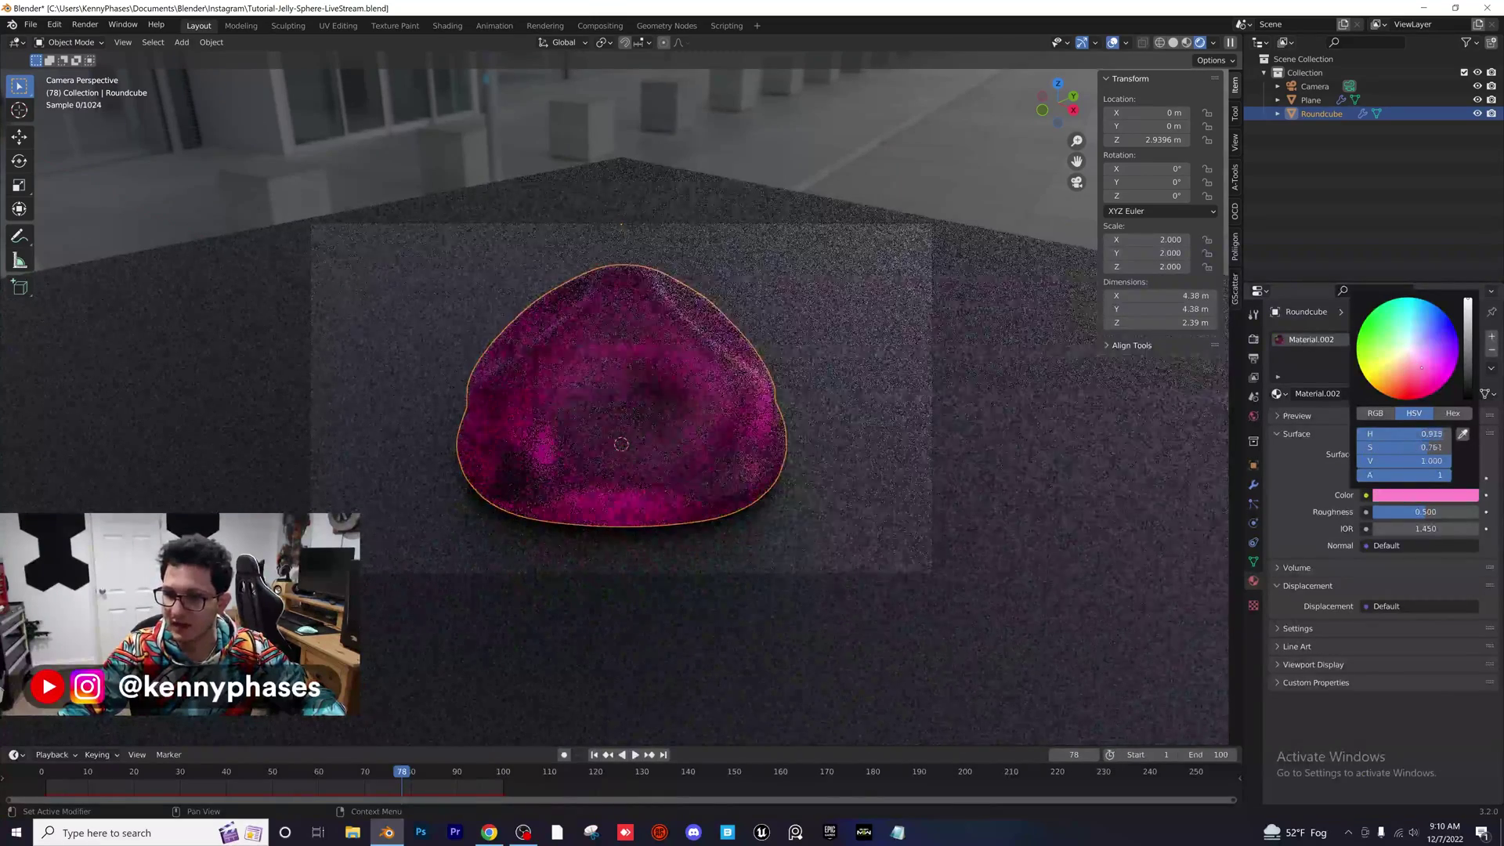
left_click(1419, 367)
left_click(1425, 347)
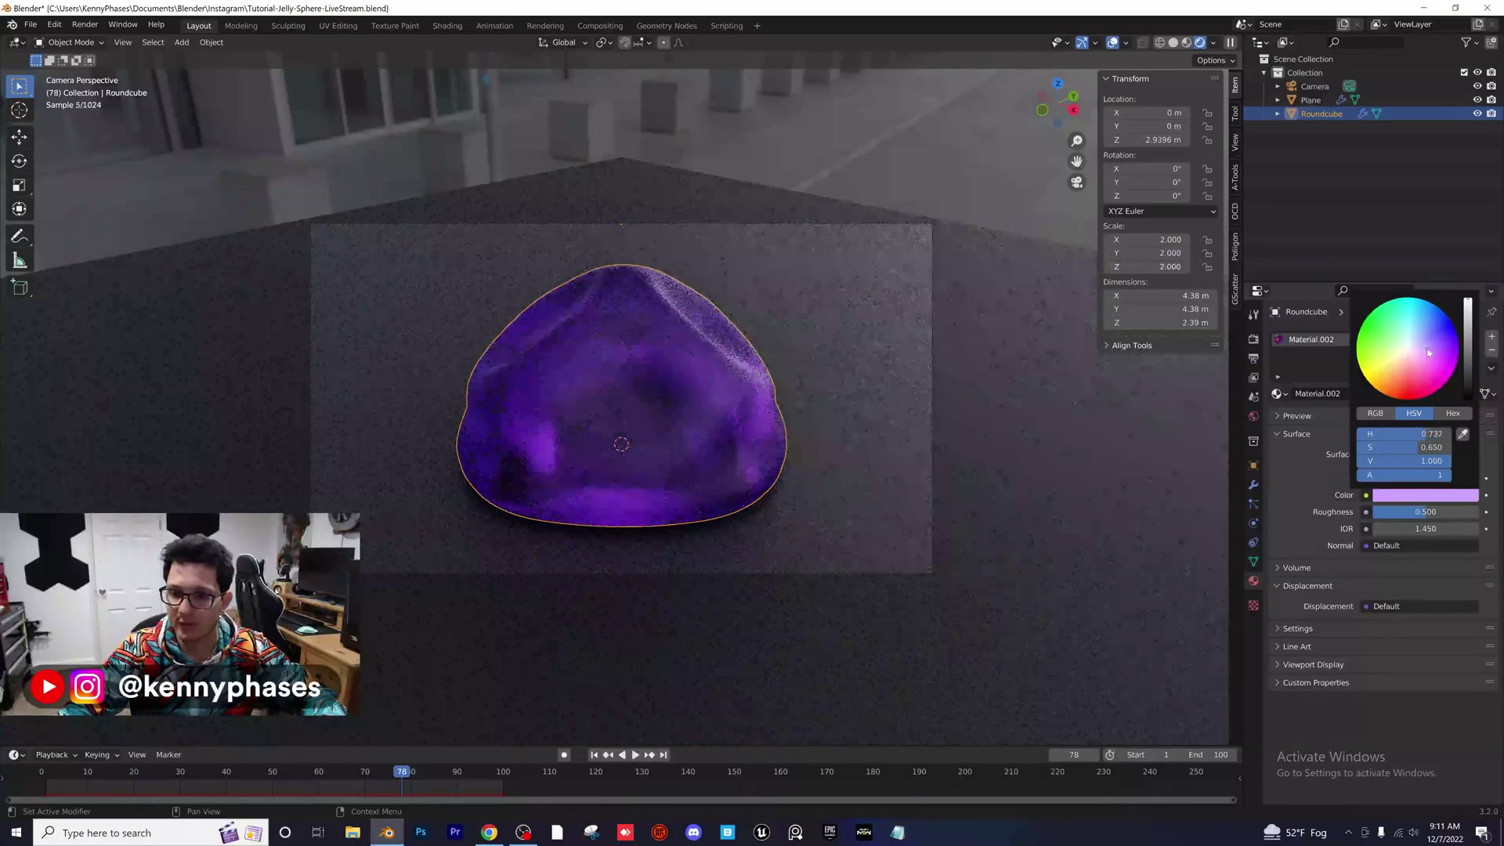
Step: Set the glass roughness to 0 and IOR to 2, then save the file
scroll(704, 441, "up", 2)
left_click_drag(1426, 511, 1367, 511)
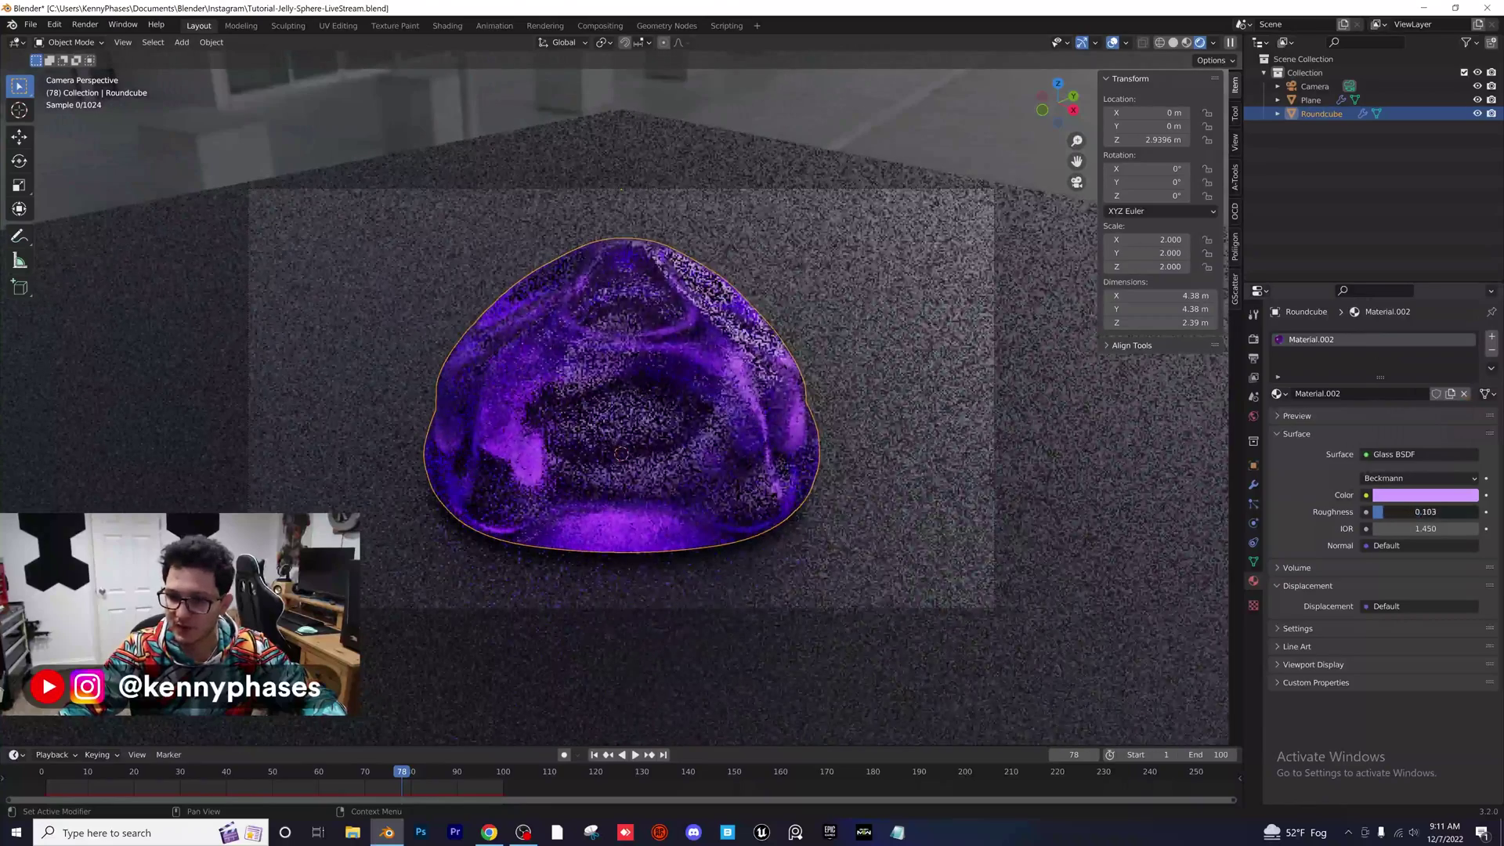
left_click(1426, 529)
type("1.3")
key("Return")
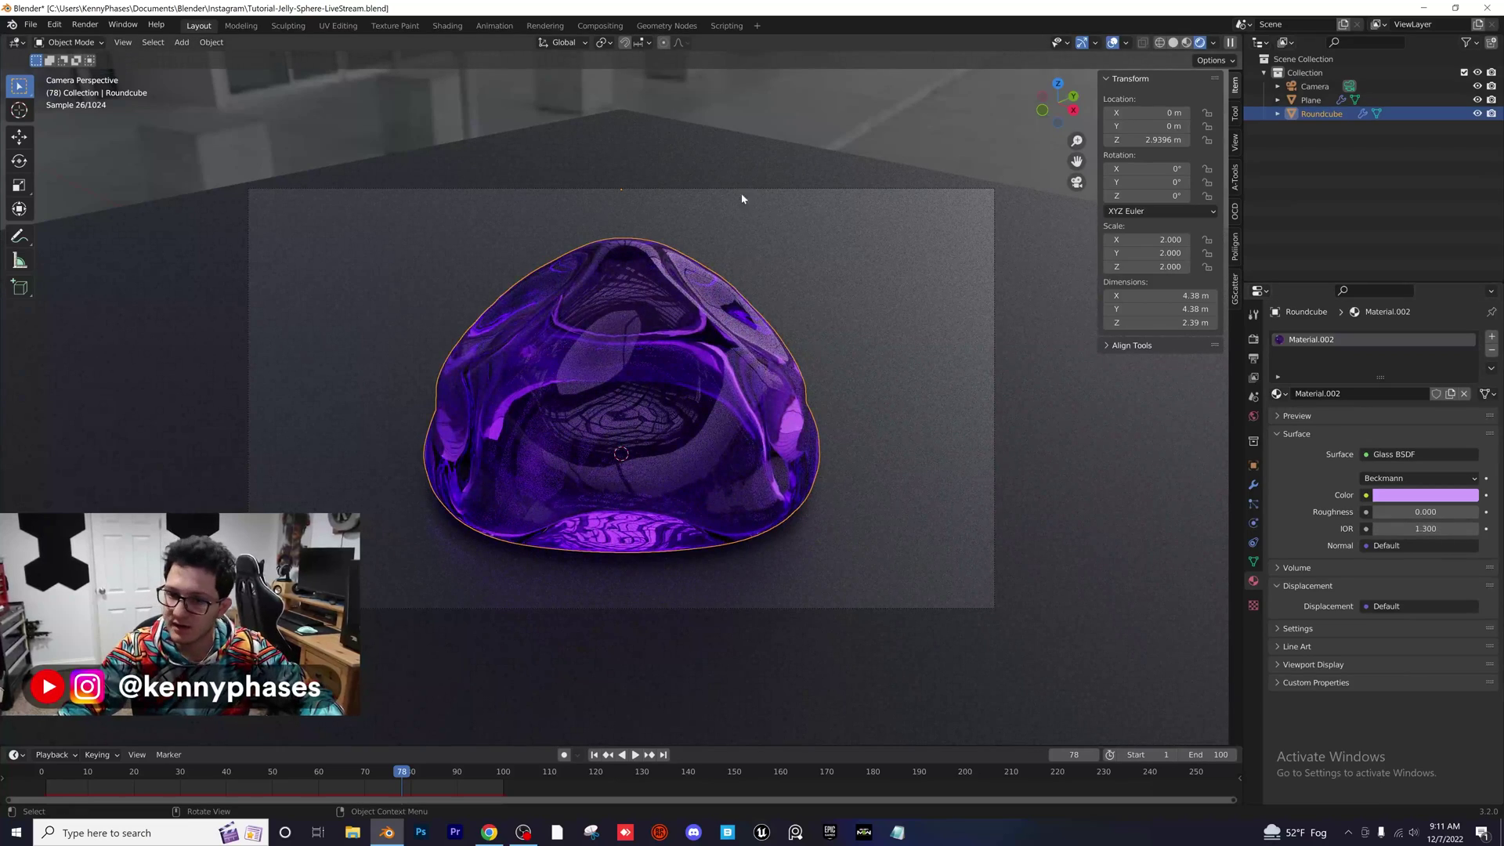
left_click(1410, 529)
type("2")
key("Return")
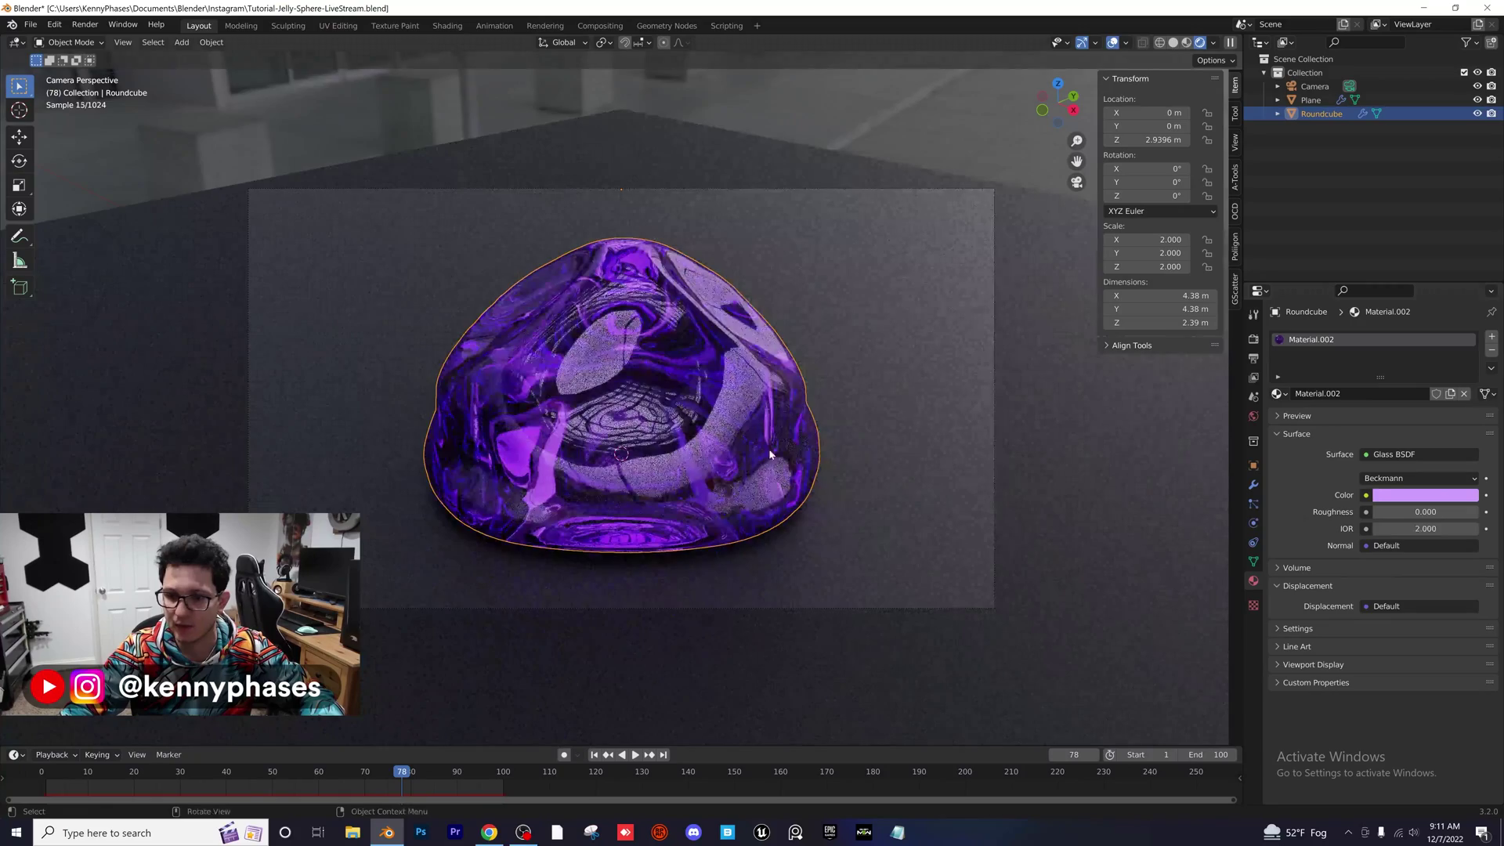
scroll(725, 427, "up", 1)
key("ctrl+s")
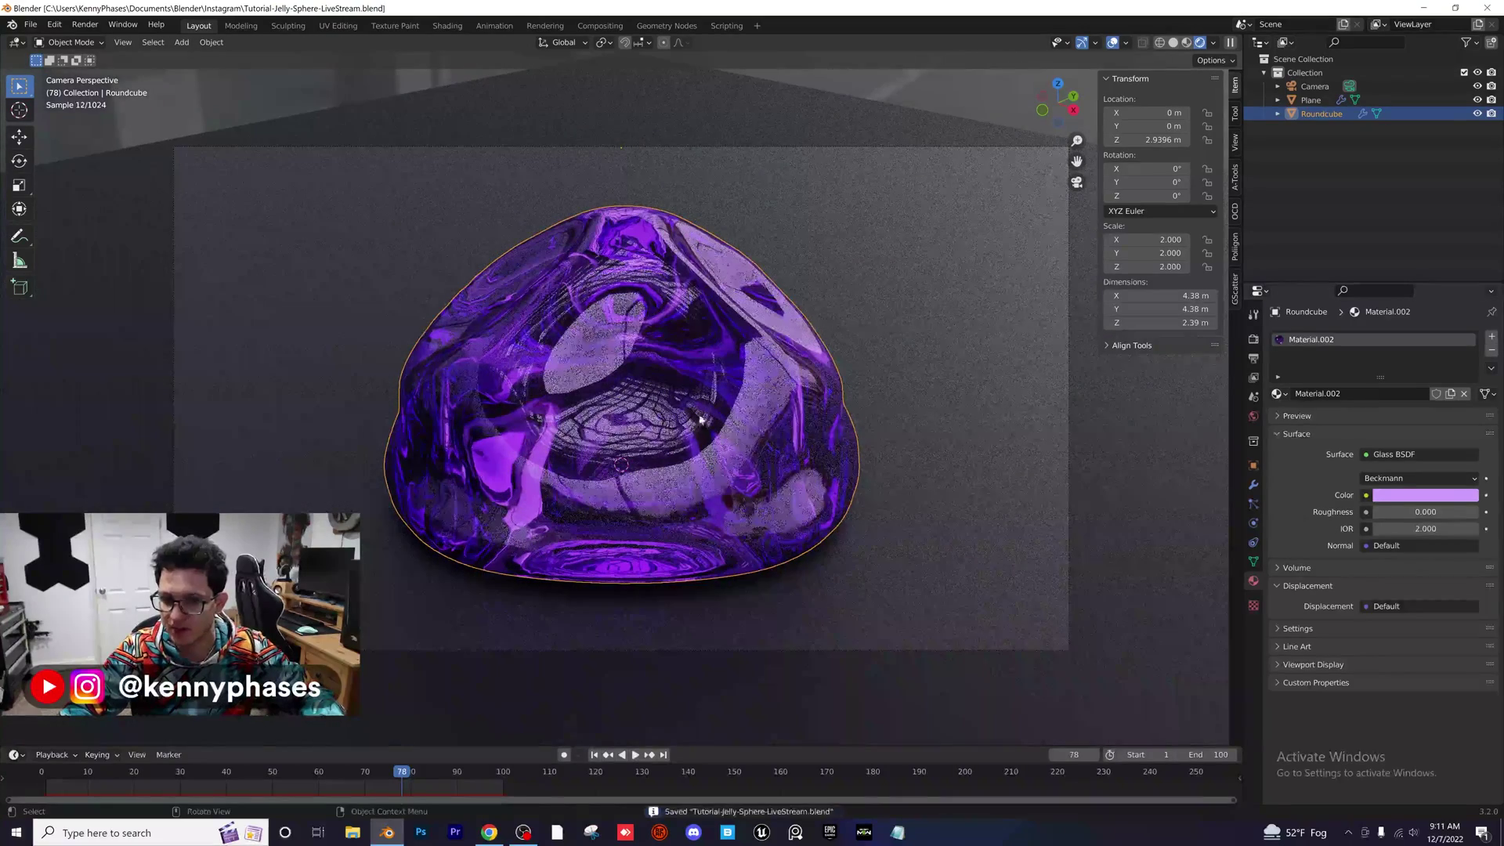
Step: Raise the blob's Subdivision viewport level to 2 and scrub the timeline to frame 40
left_click(1253, 485)
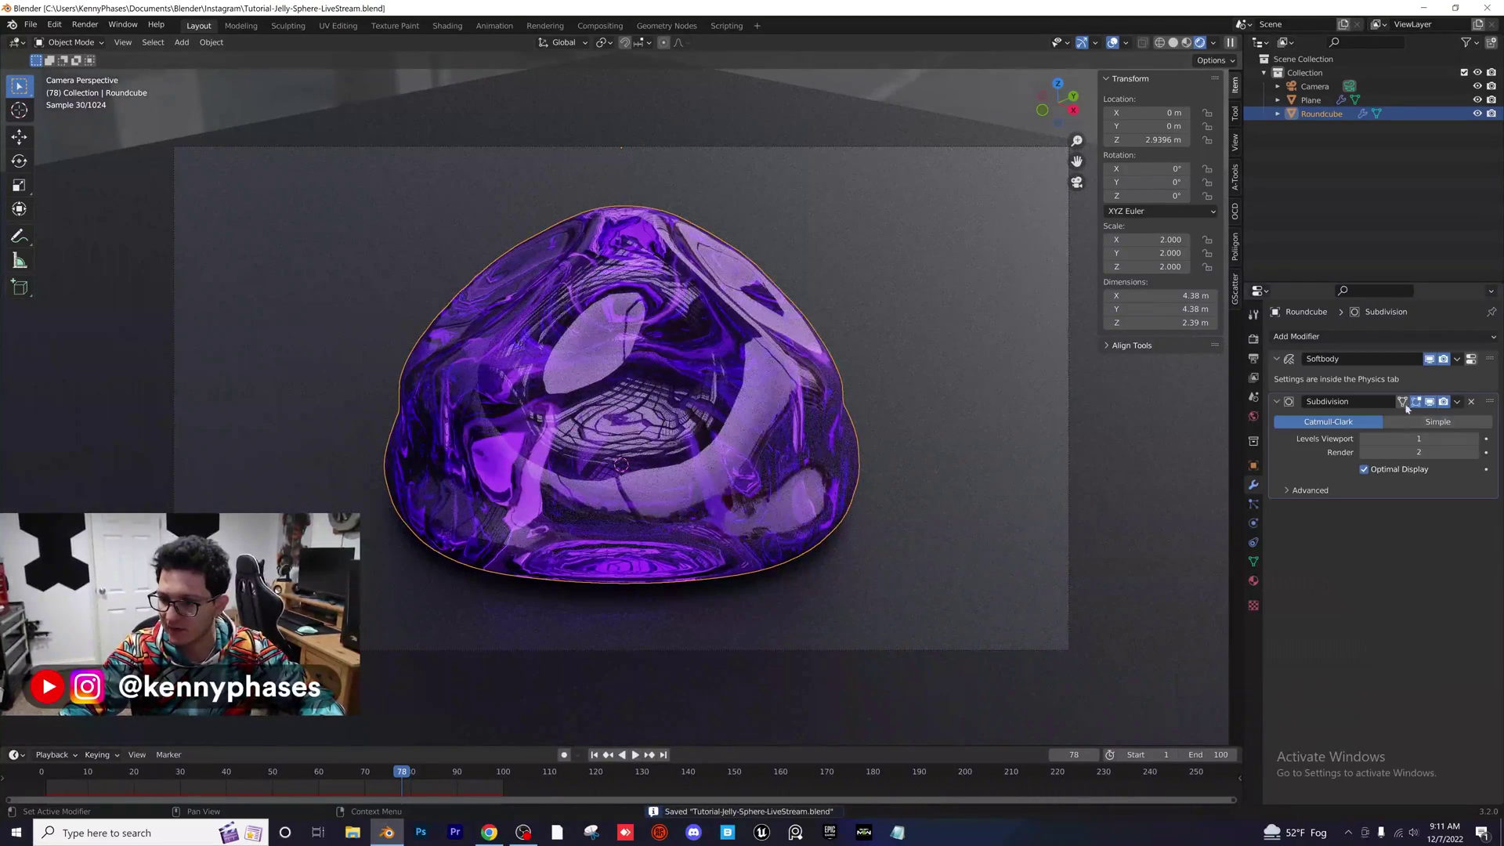
left_click(1476, 439)
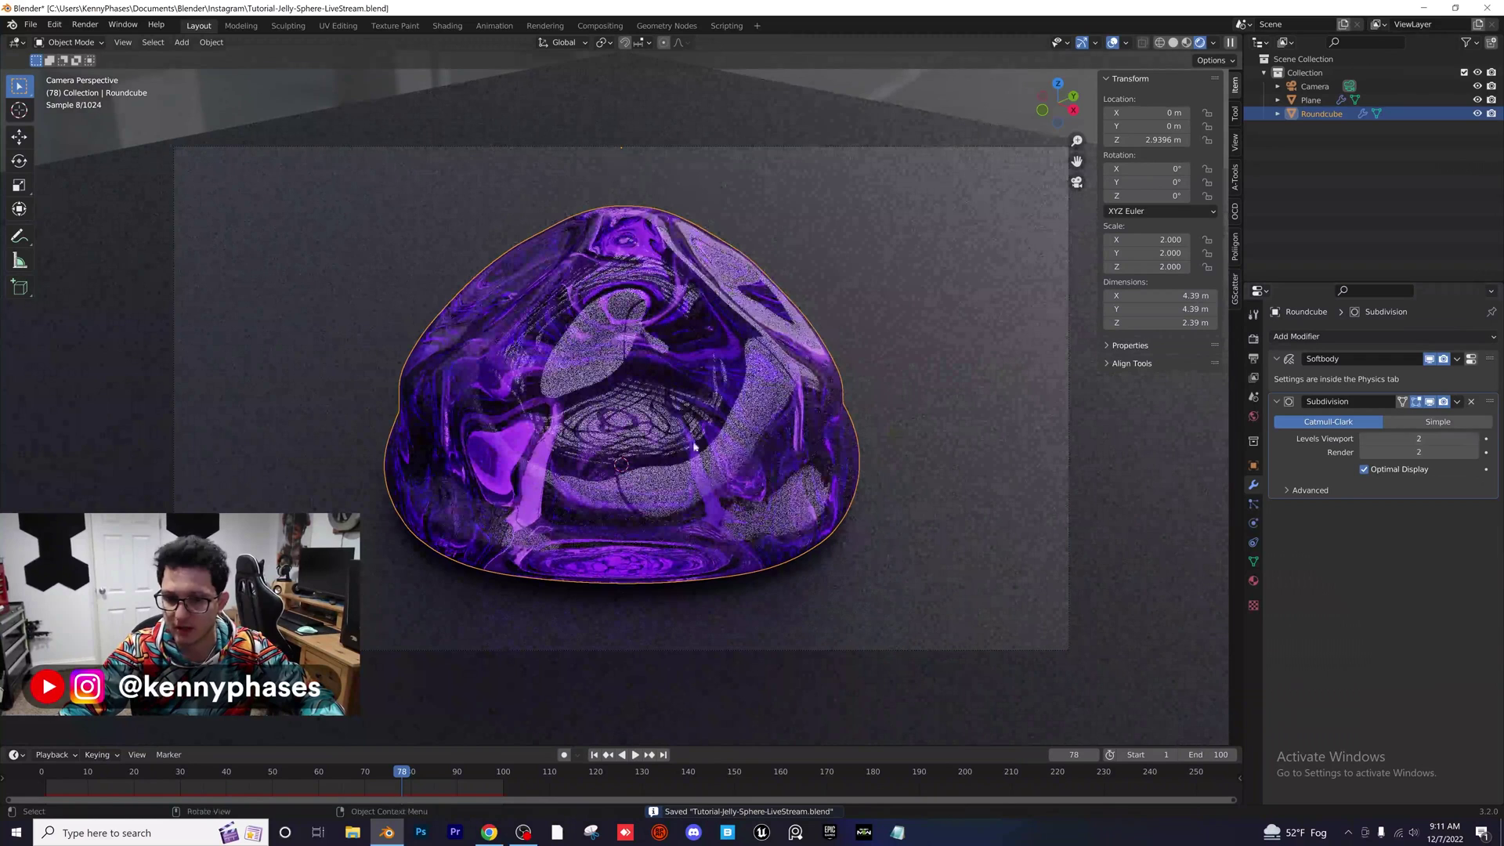
left_click(1253, 581)
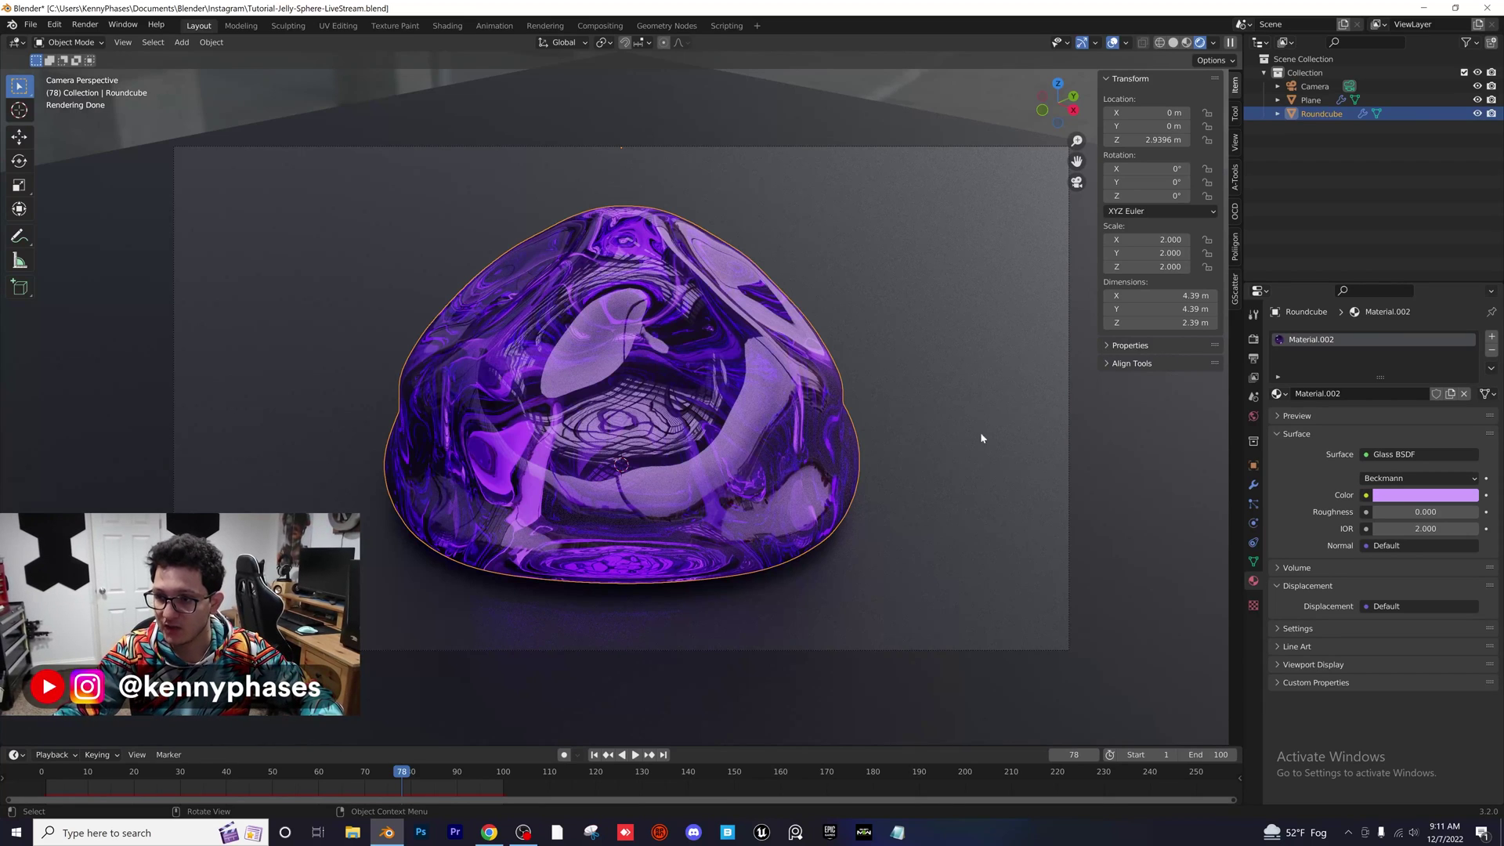
left_click(1315, 87)
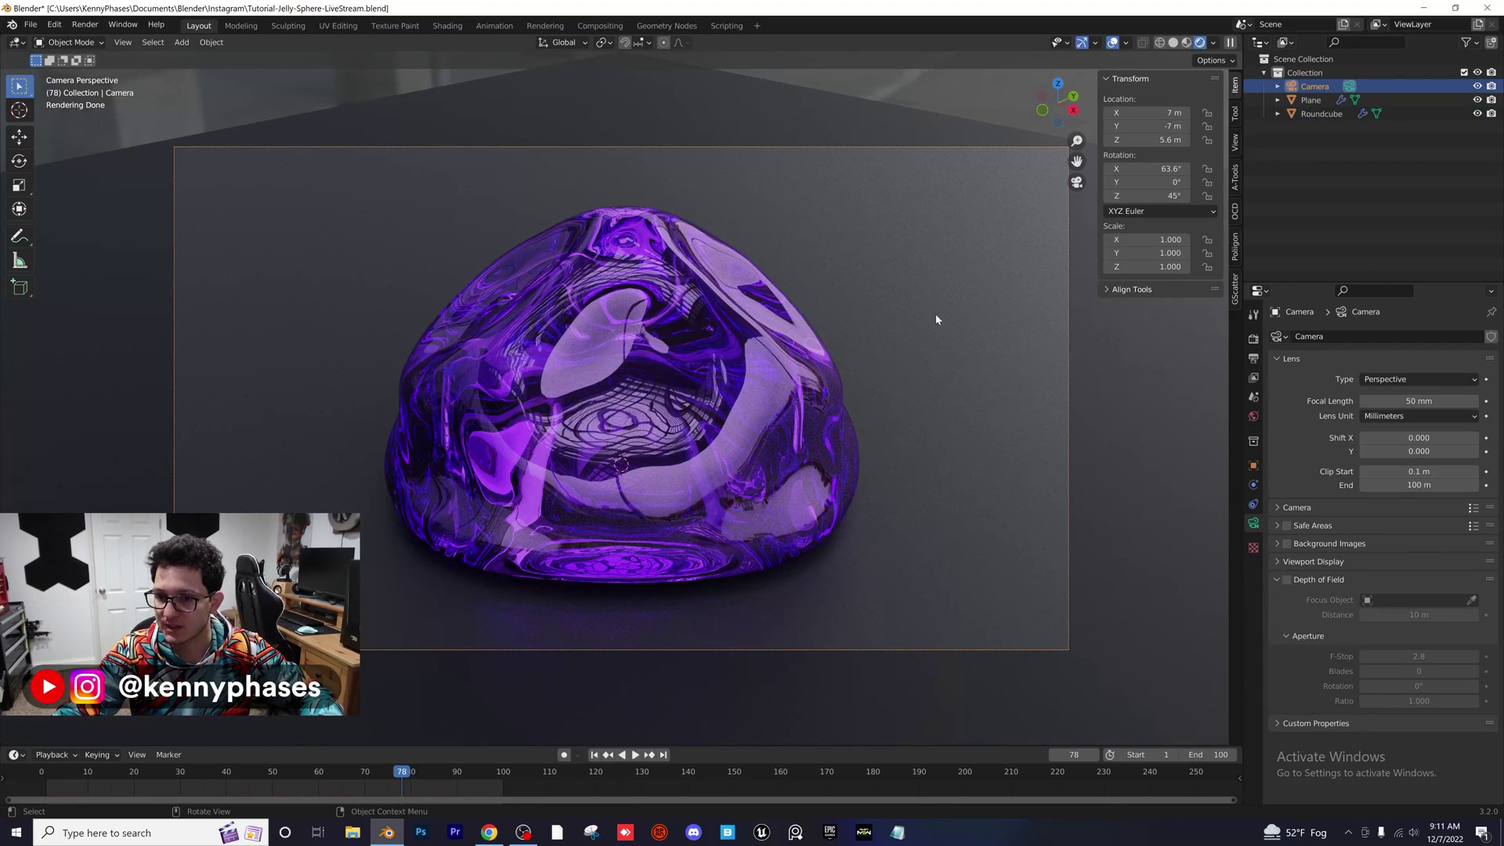
left_click_drag(40, 777, 228, 779)
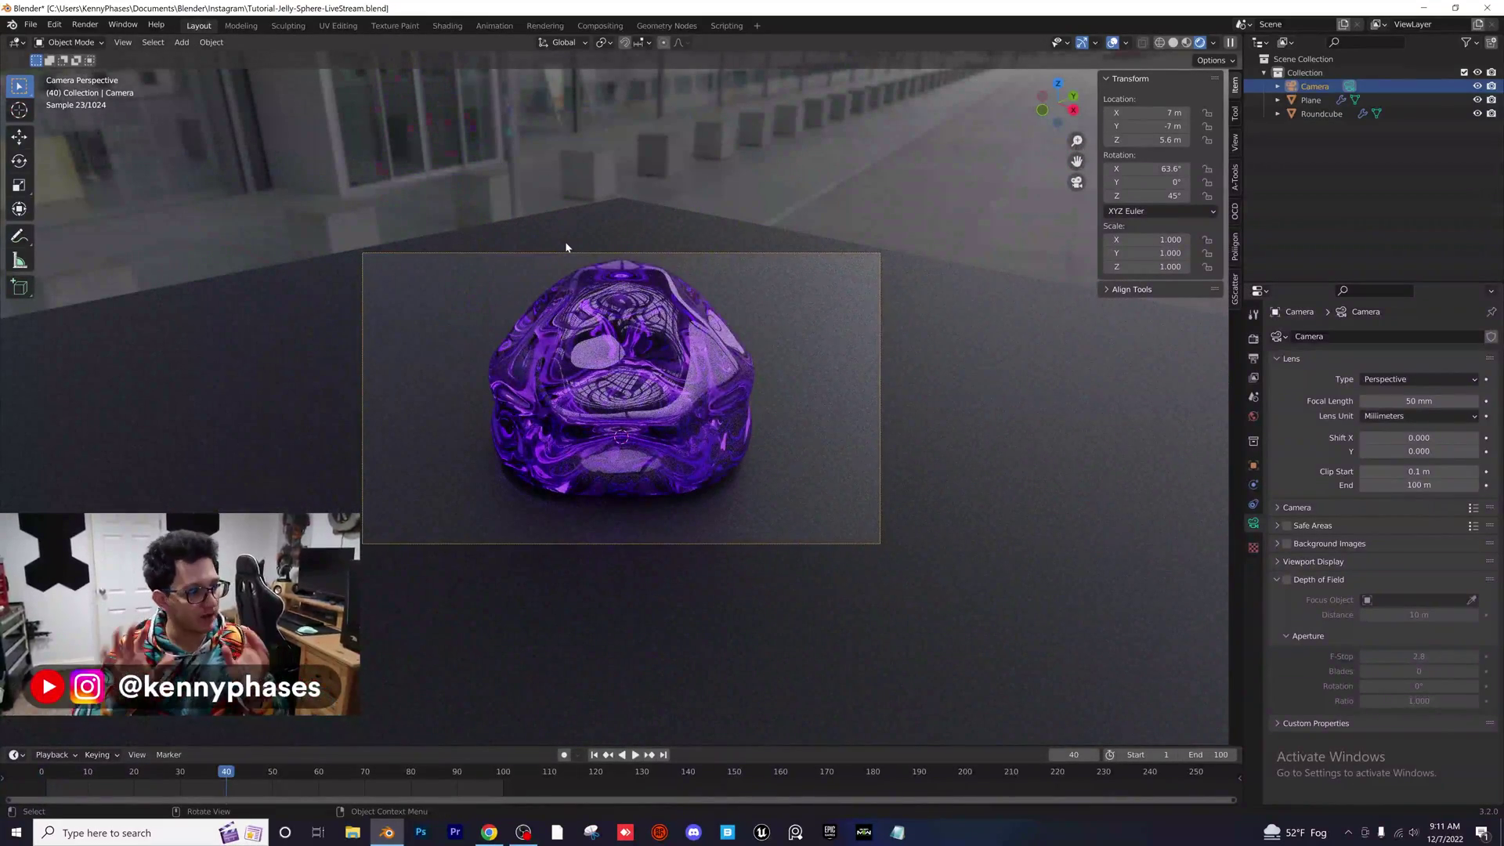
Step: Add a Plain Axes Empty at the origin and return to the first frame
left_click(182, 43)
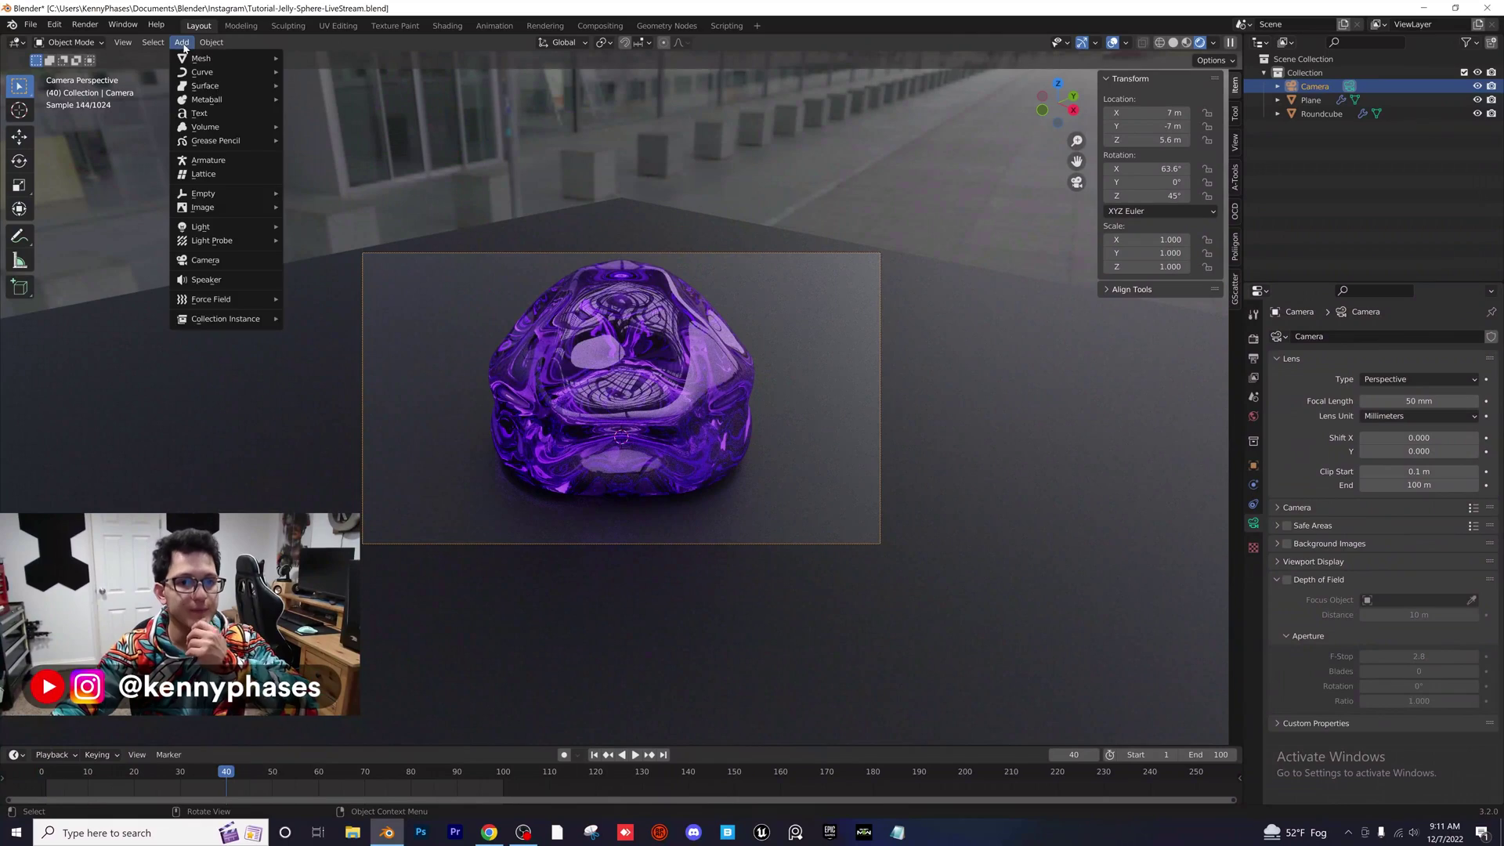
mouse_move(251, 194)
left_click(315, 196)
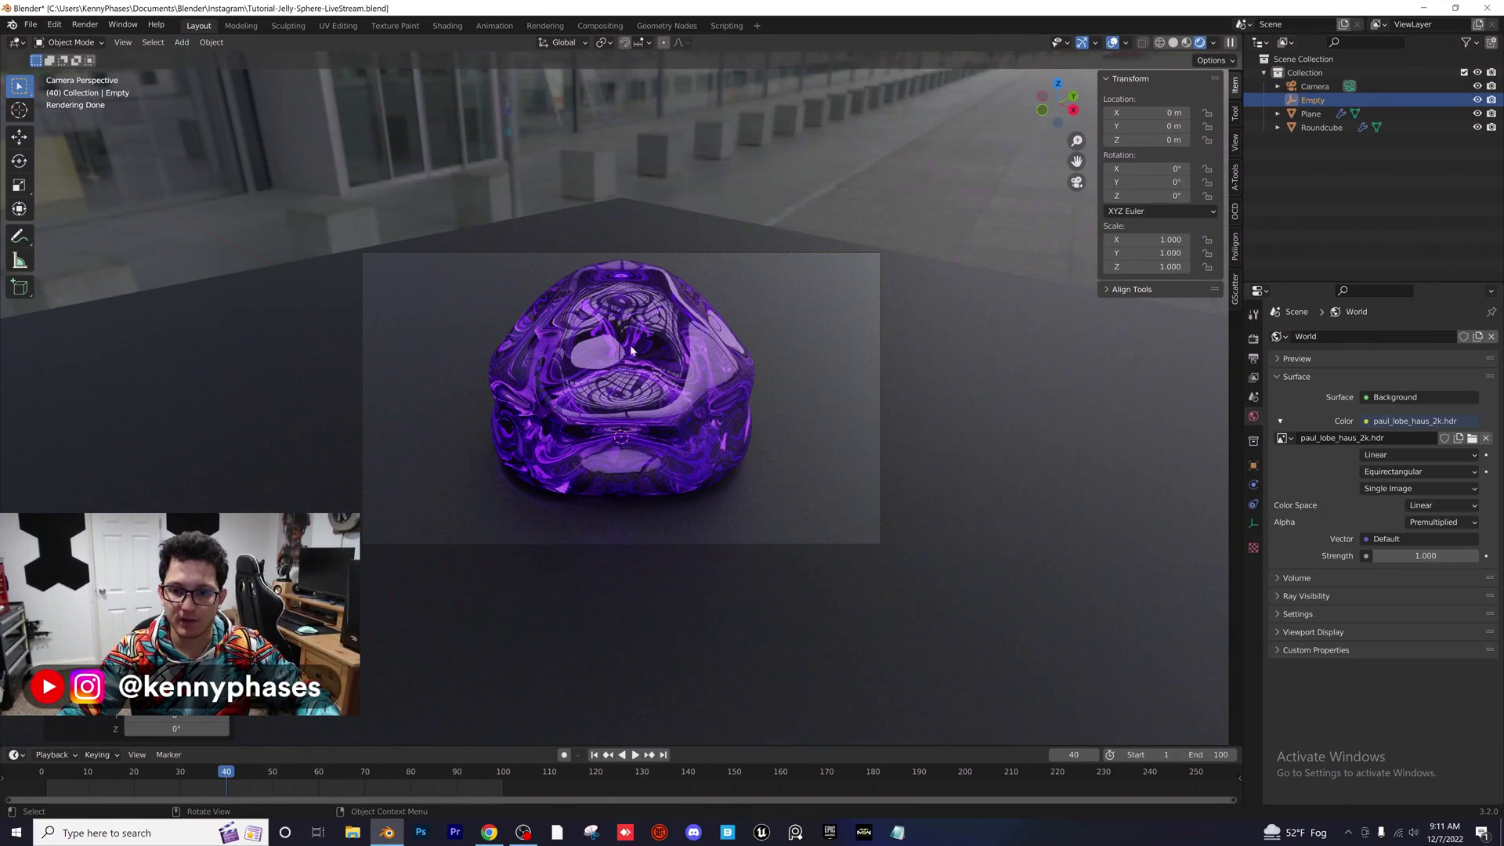
key("shift+Left")
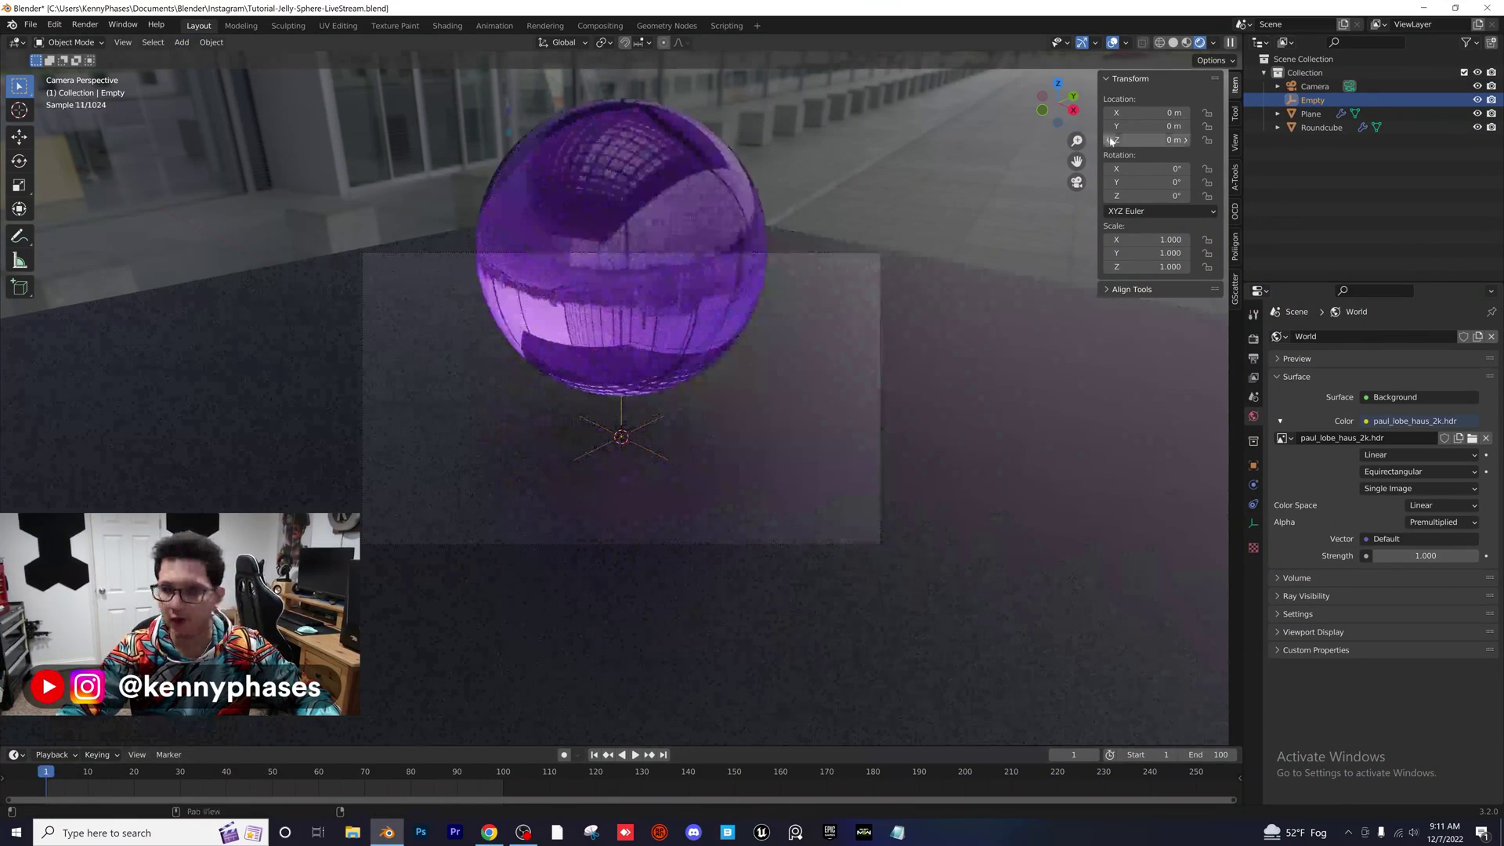
middle_click_drag(705, 392, 658, 329)
Step: Parent the camera to the Empty with Ctrl+P > Object
left_click(904, 272)
key("KP_0")
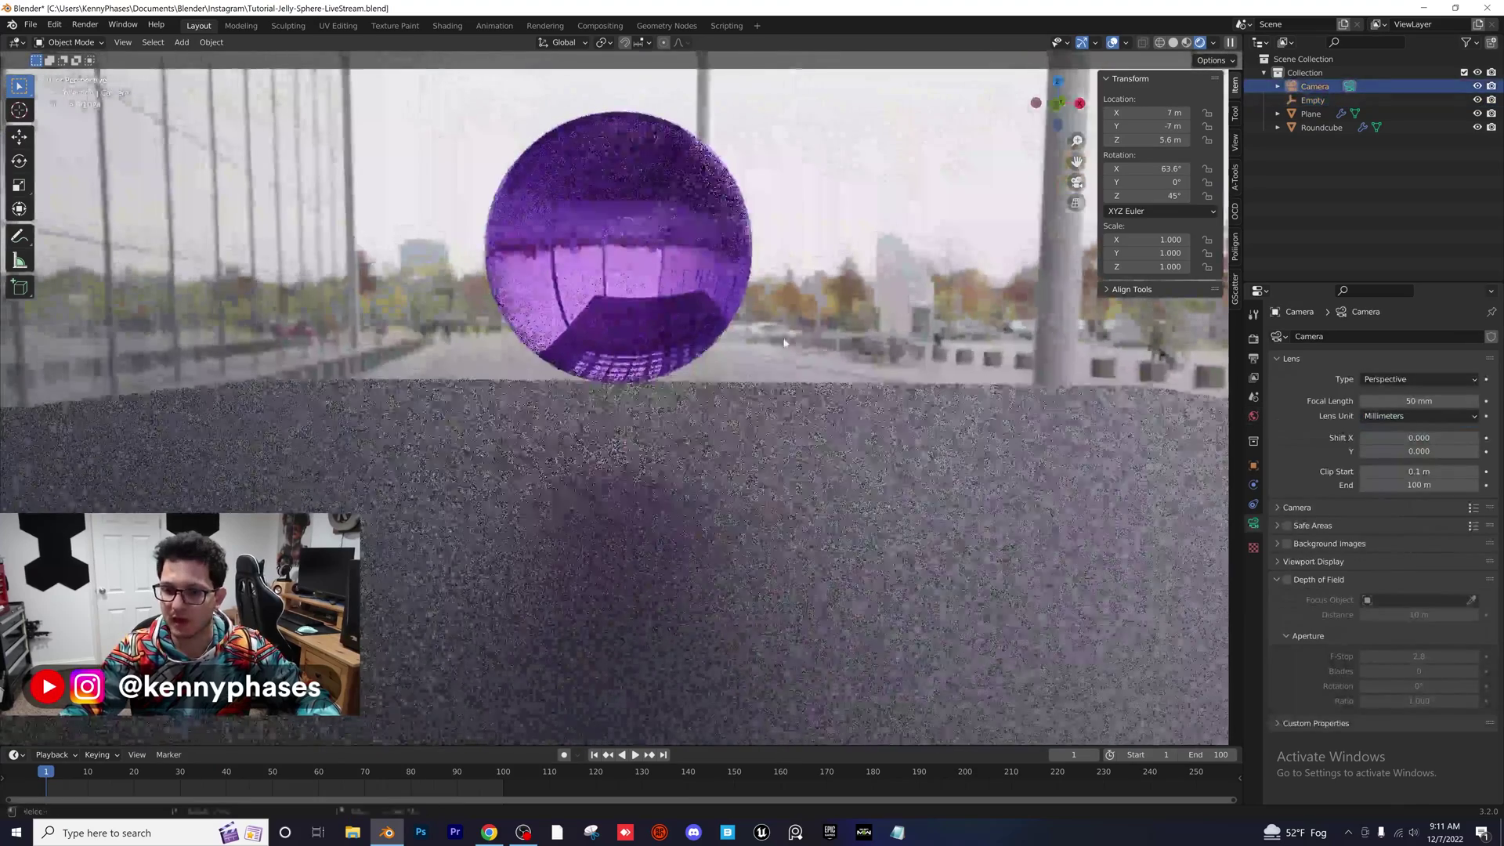
middle_click_drag(683, 383, 638, 413)
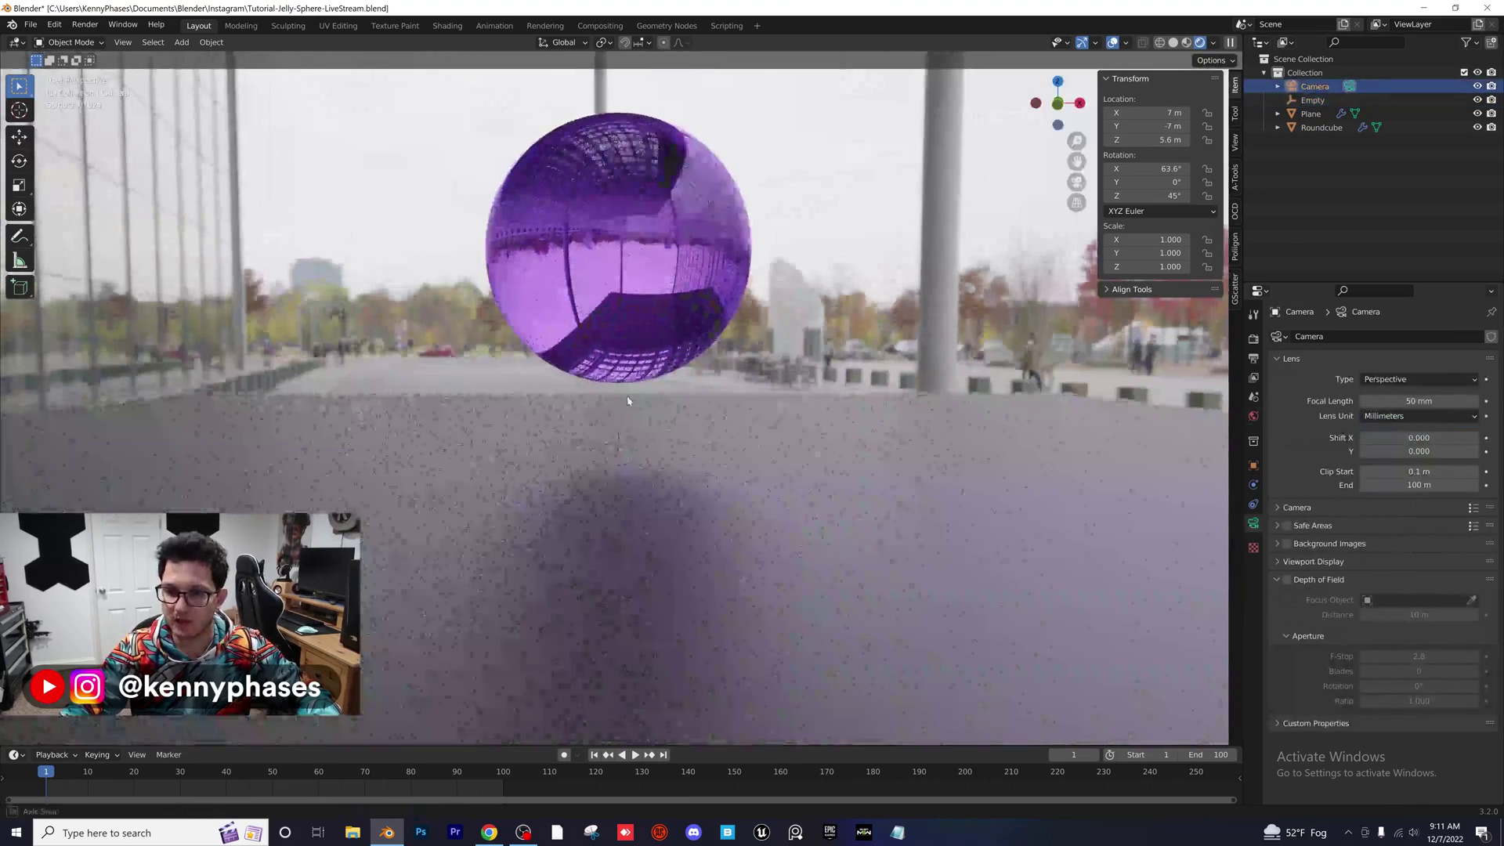
left_click(627, 398, "shift")
key("ctrl+p")
left_click(644, 403)
scroll(644, 407, "down", 3)
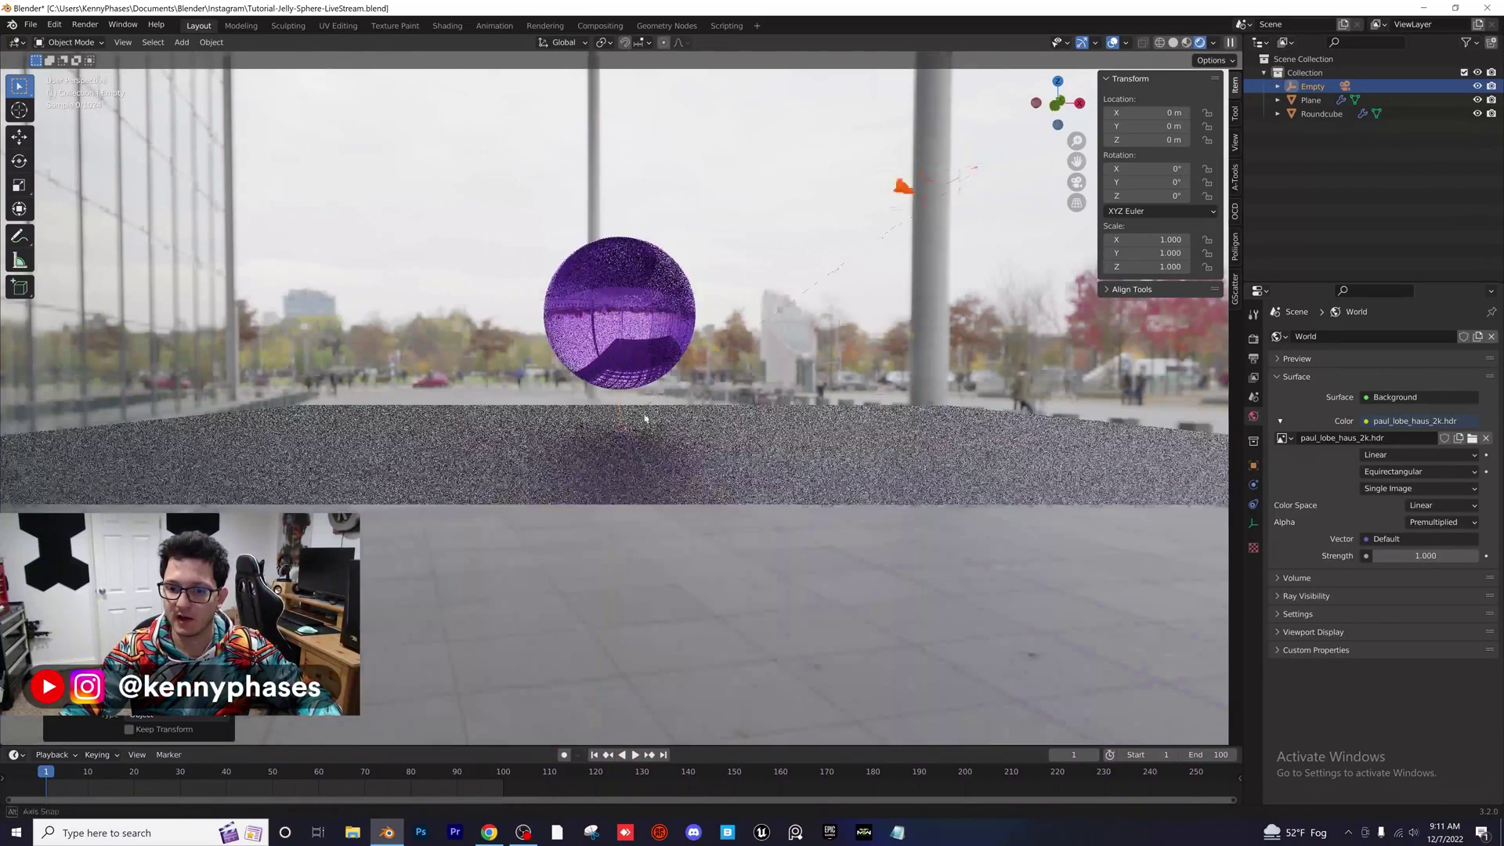
middle_click_drag(645, 406, 673, 416)
key("KP_0")
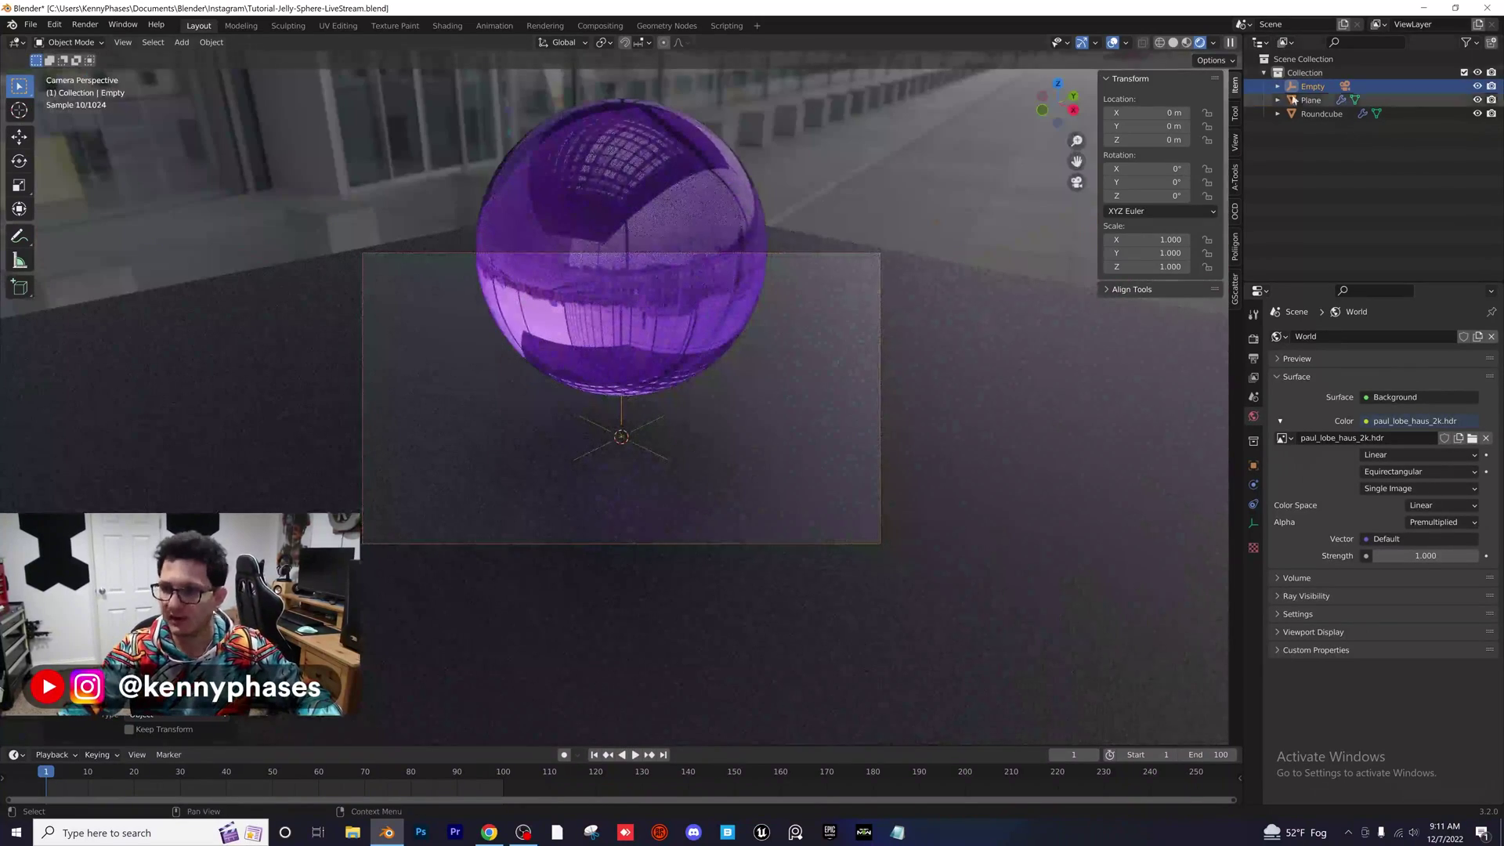
Step: Rotate the Empty to about -30° on Z to swing the camera, playing the animation
left_click(1304, 85)
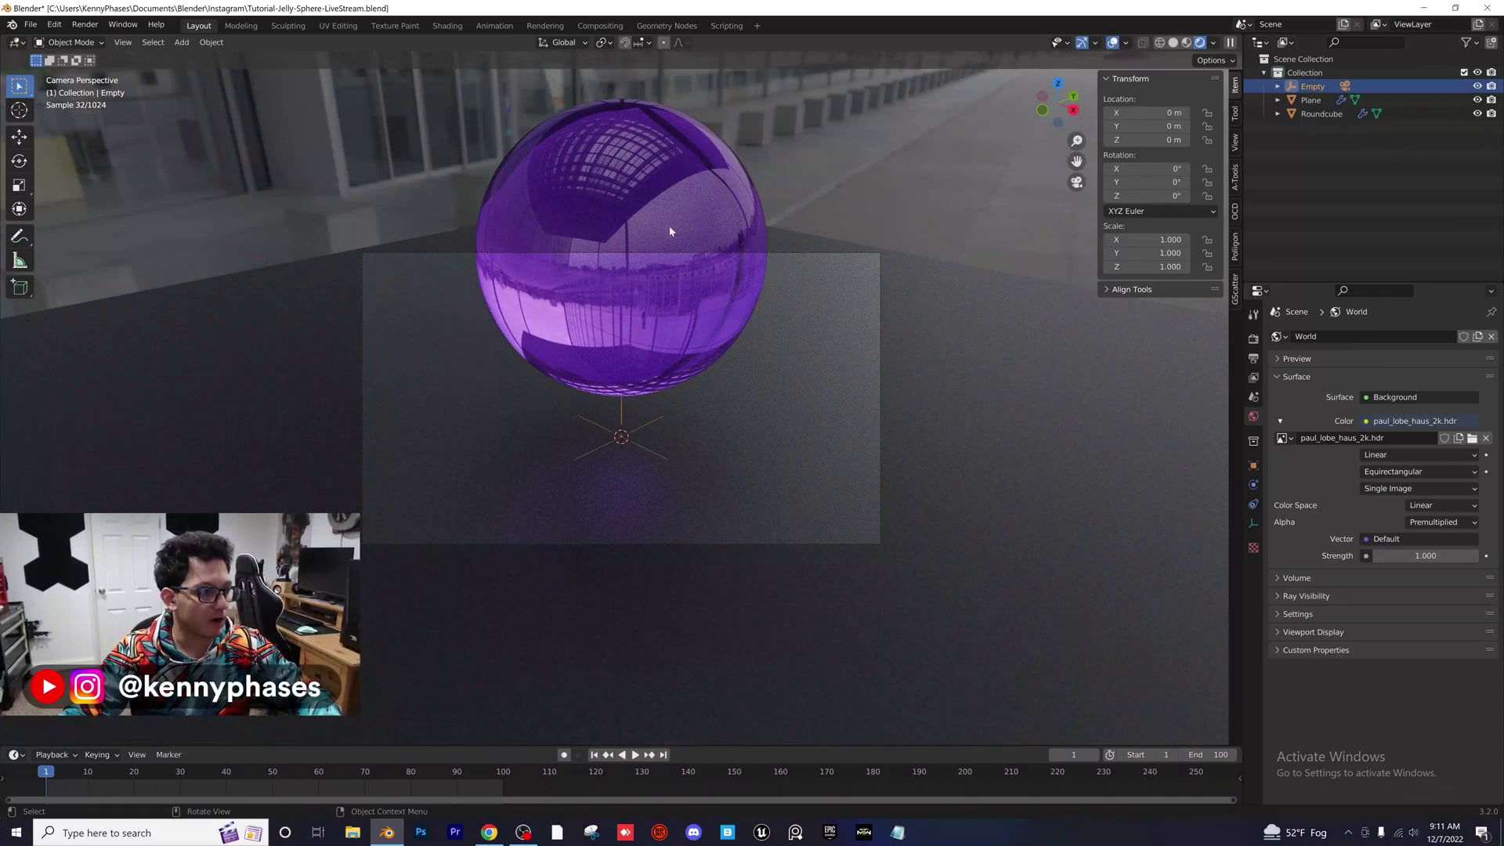
left_click_drag(1160, 196, 1146, 195)
key("space")
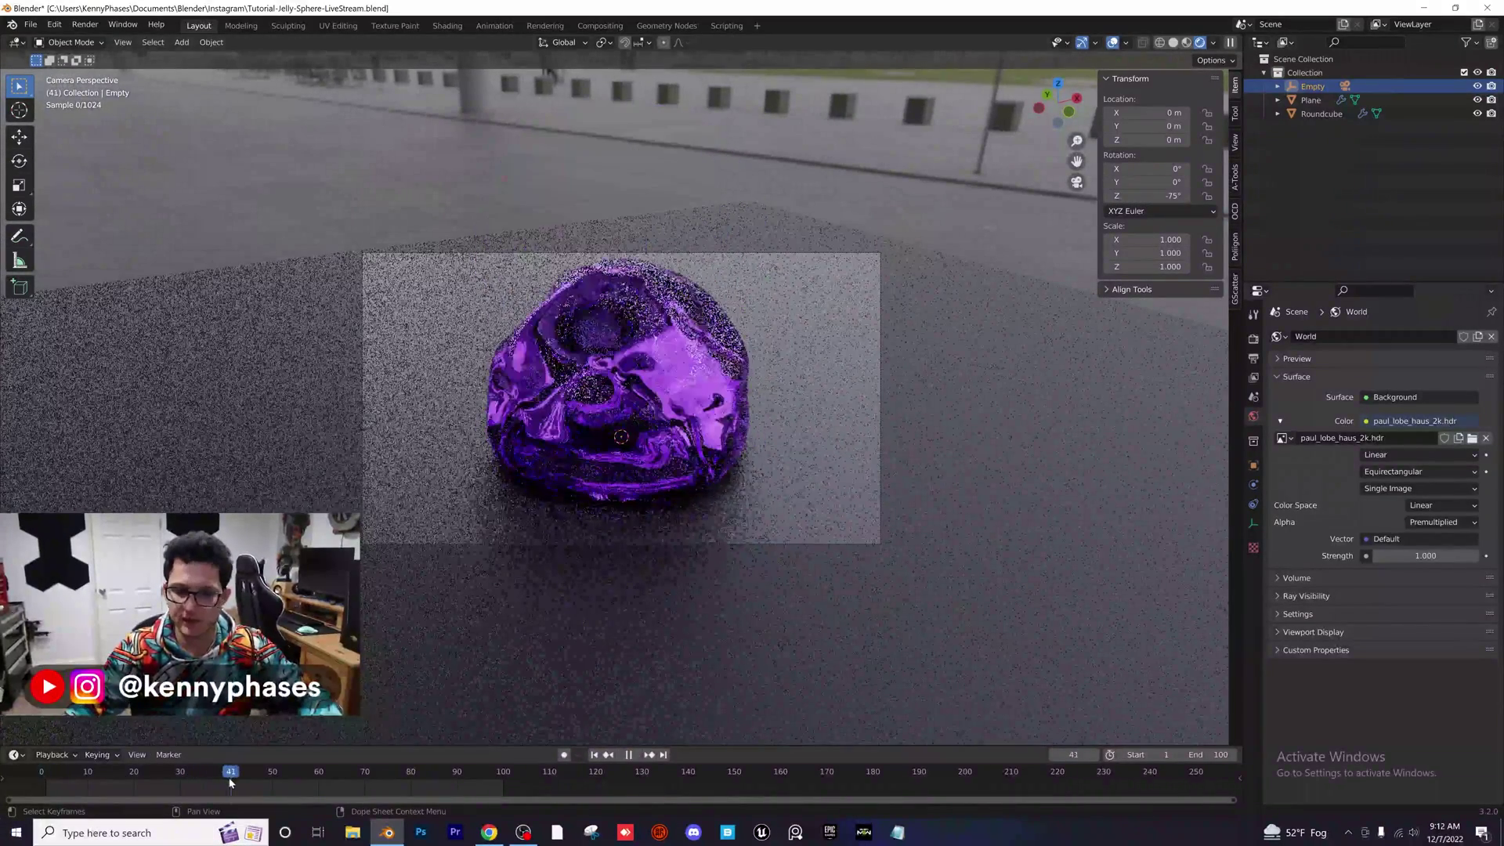
mouse_move(1175, 195)
left_mouse_down()
mouse_move(1082, 195)
mouse_move(1153, 195)
left_mouse_up()
Step: Move the camera lower and farther out to X 9.29 m, Z 2.25 m, replaying the animation
left_click(1278, 86)
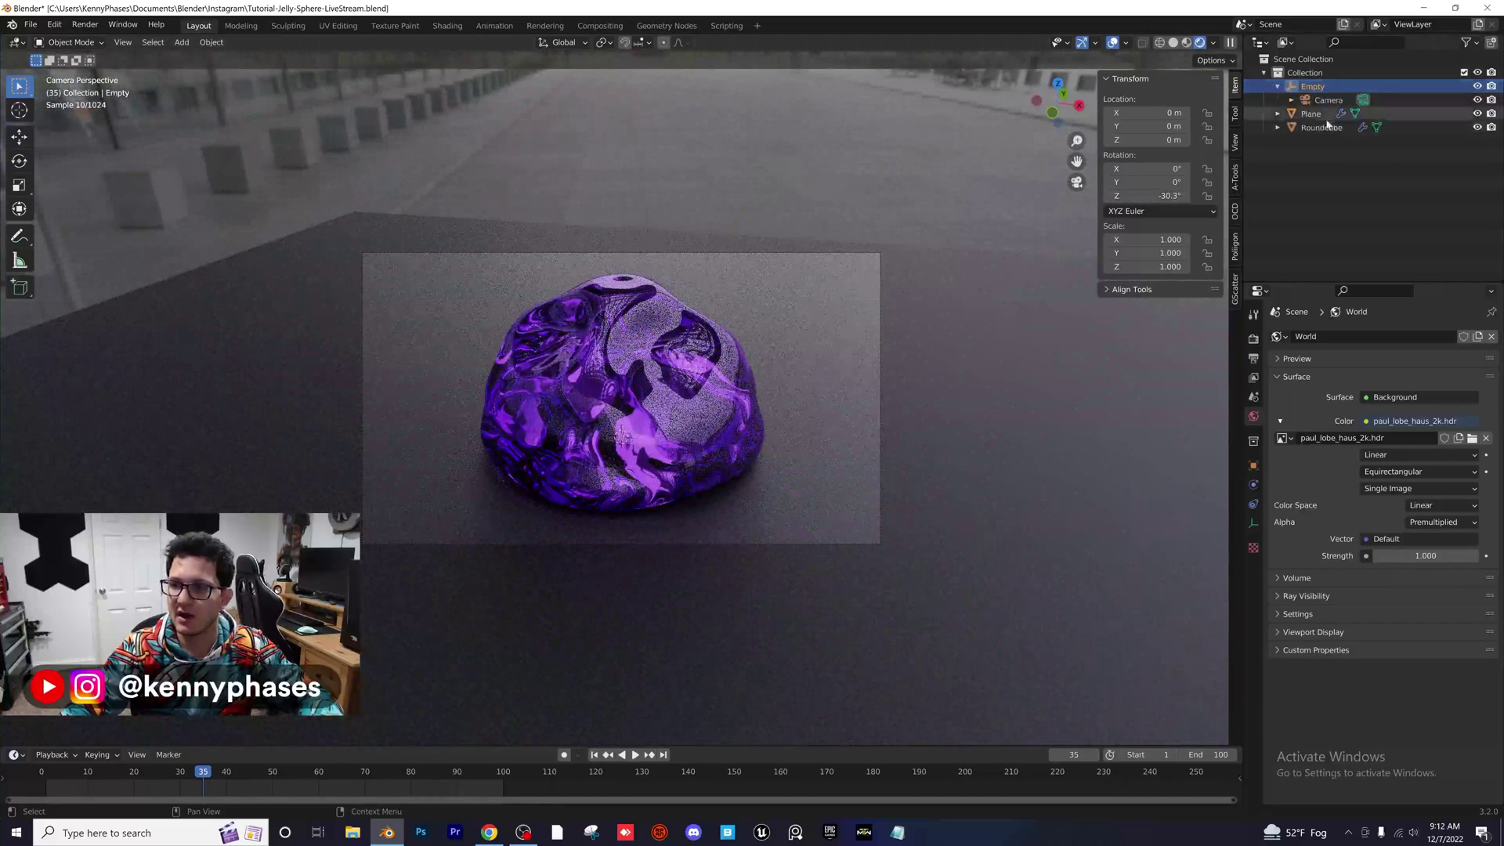
left_click(1364, 99)
mouse_move(1154, 140)
left_mouse_down()
mouse_move(1120, 139)
mouse_move(1187, 169)
mouse_move(1128, 140)
left_mouse_up()
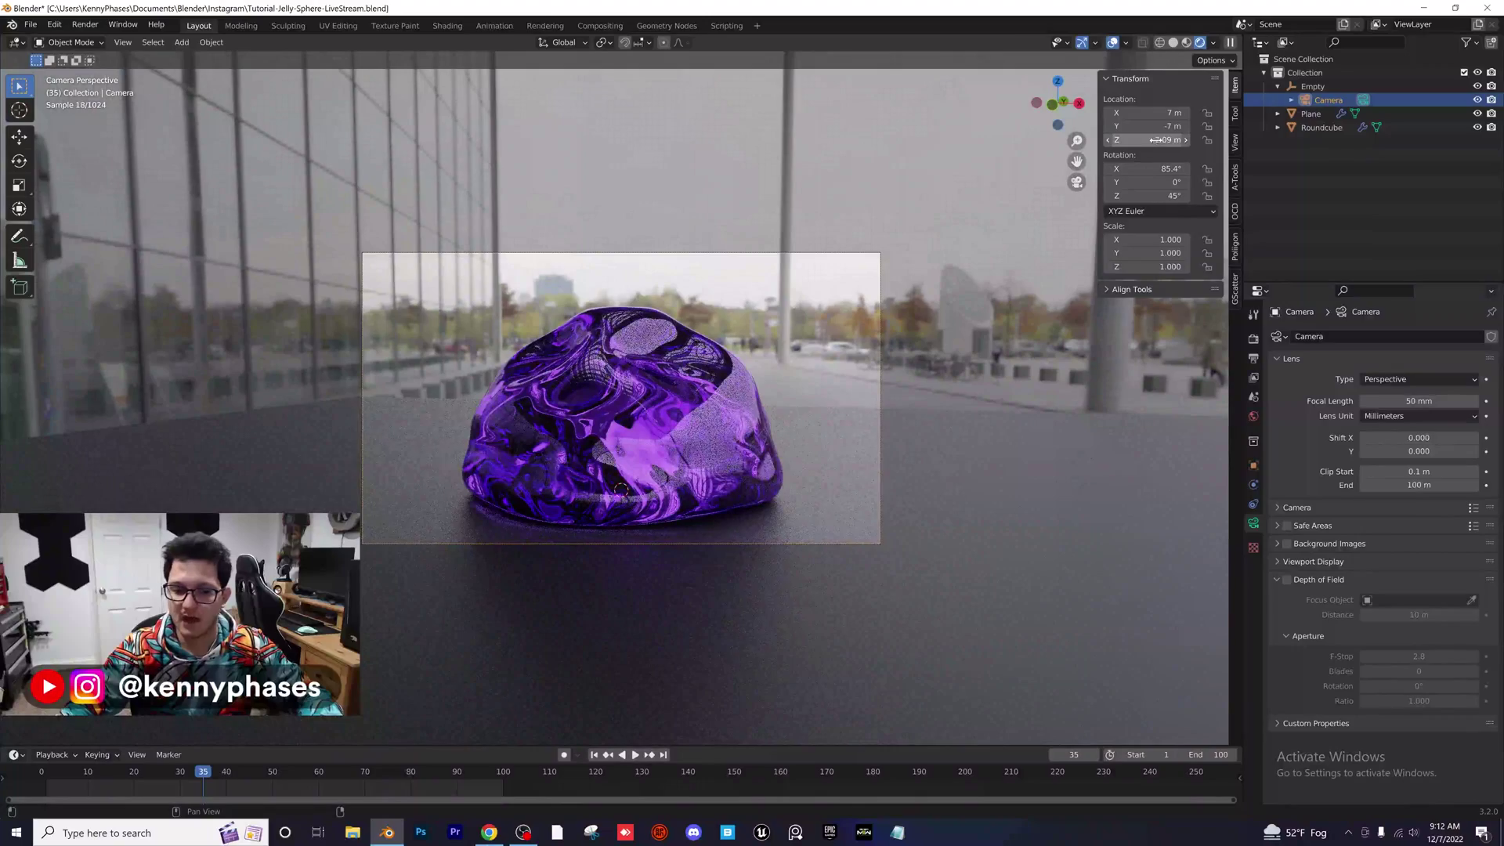
left_click(57, 769)
key("space")
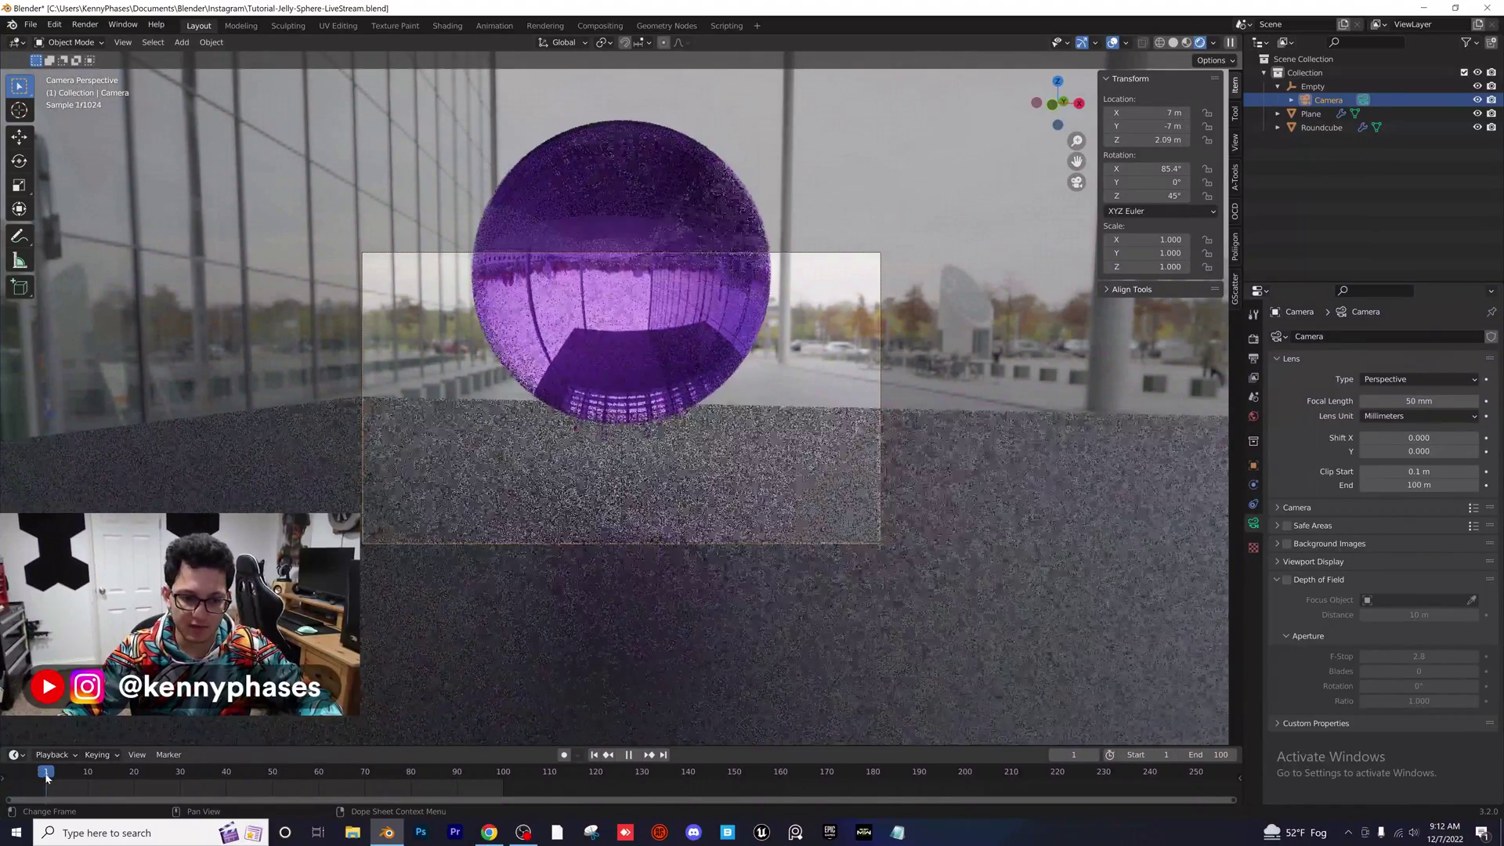
left_click_drag(1155, 112, 1127, 126)
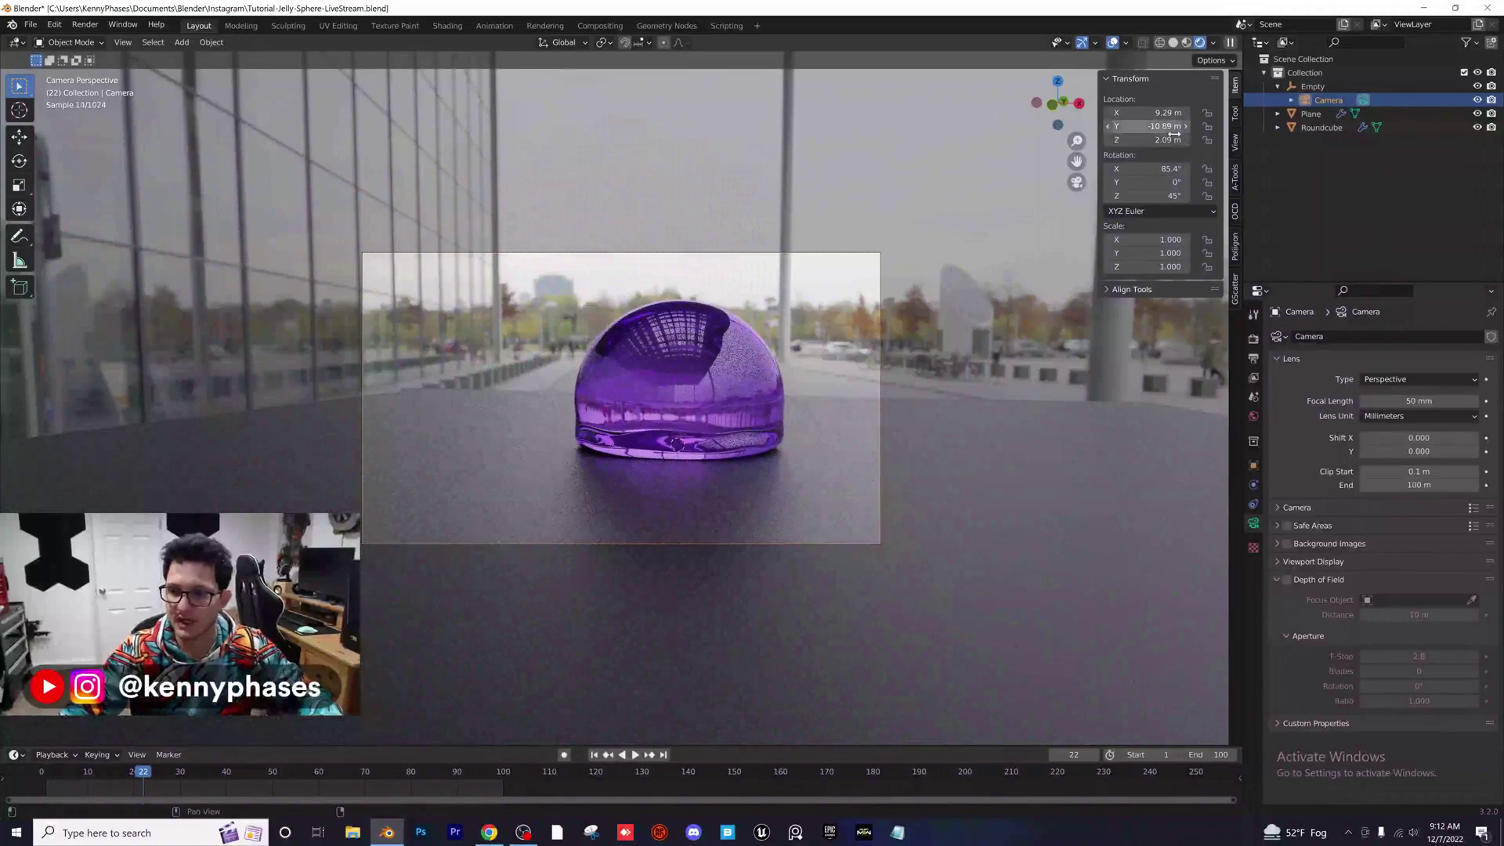
left_click_drag(1151, 139, 1165, 139)
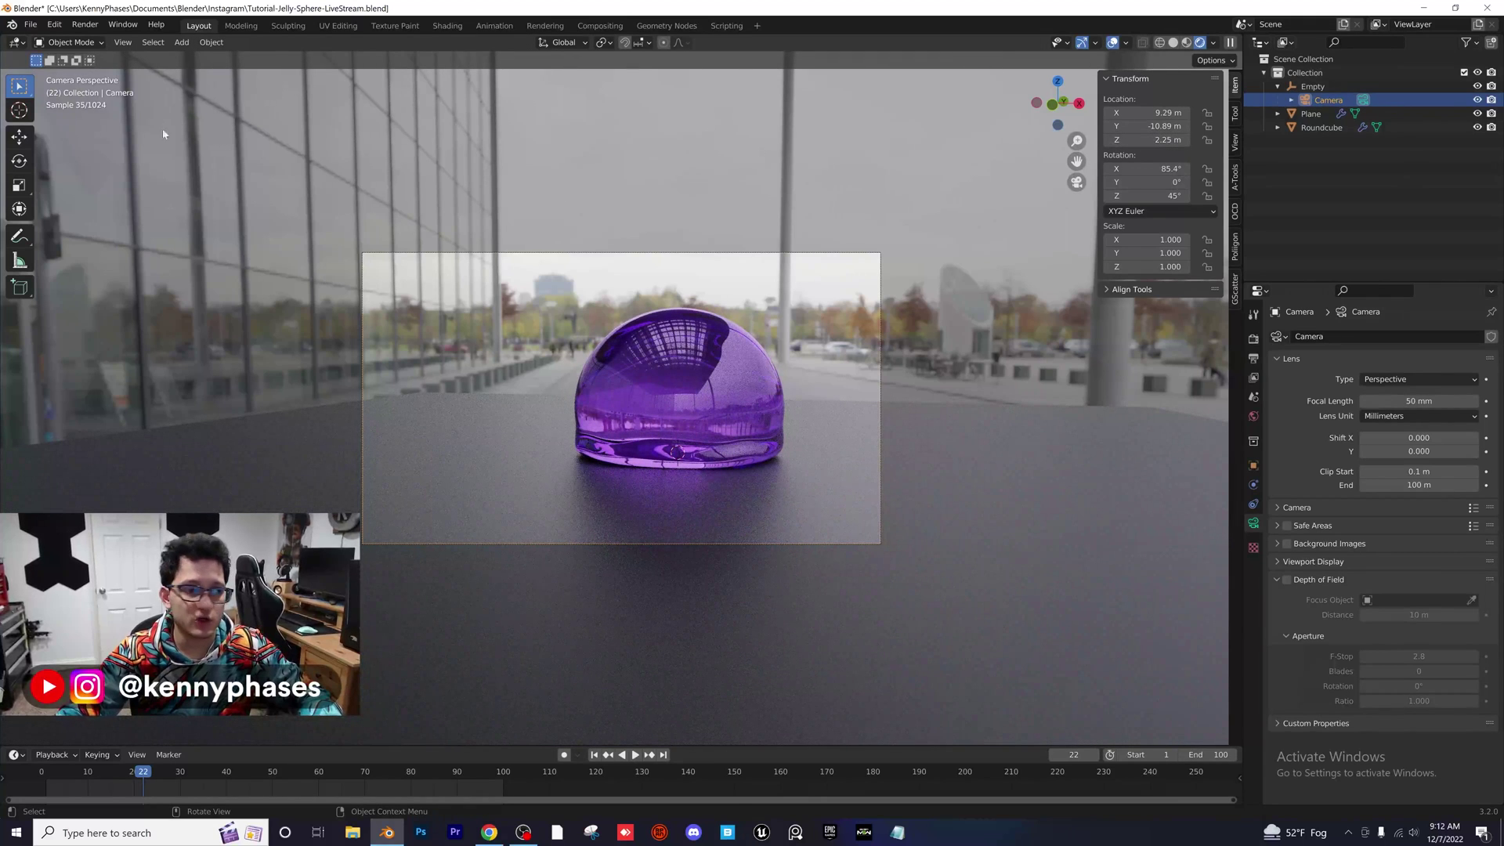
Step: Add a UV Sphere and scale it up to surround the scene
left_click(182, 43)
mouse_move(211, 60)
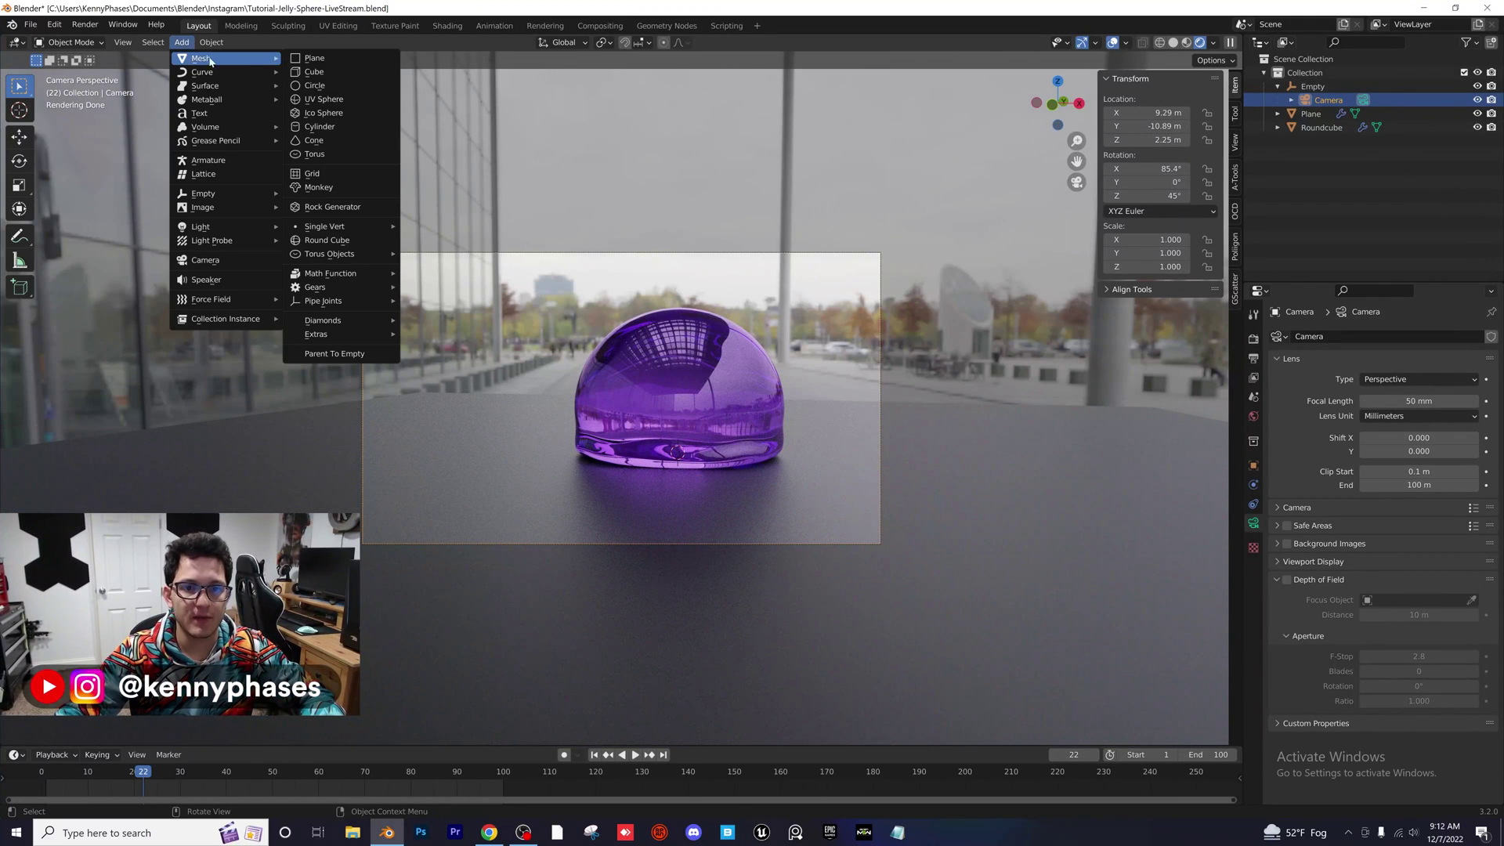
left_click(345, 105)
middle_click_drag(648, 420, 563, 473)
scroll(563, 473, "down", 3)
key("s")
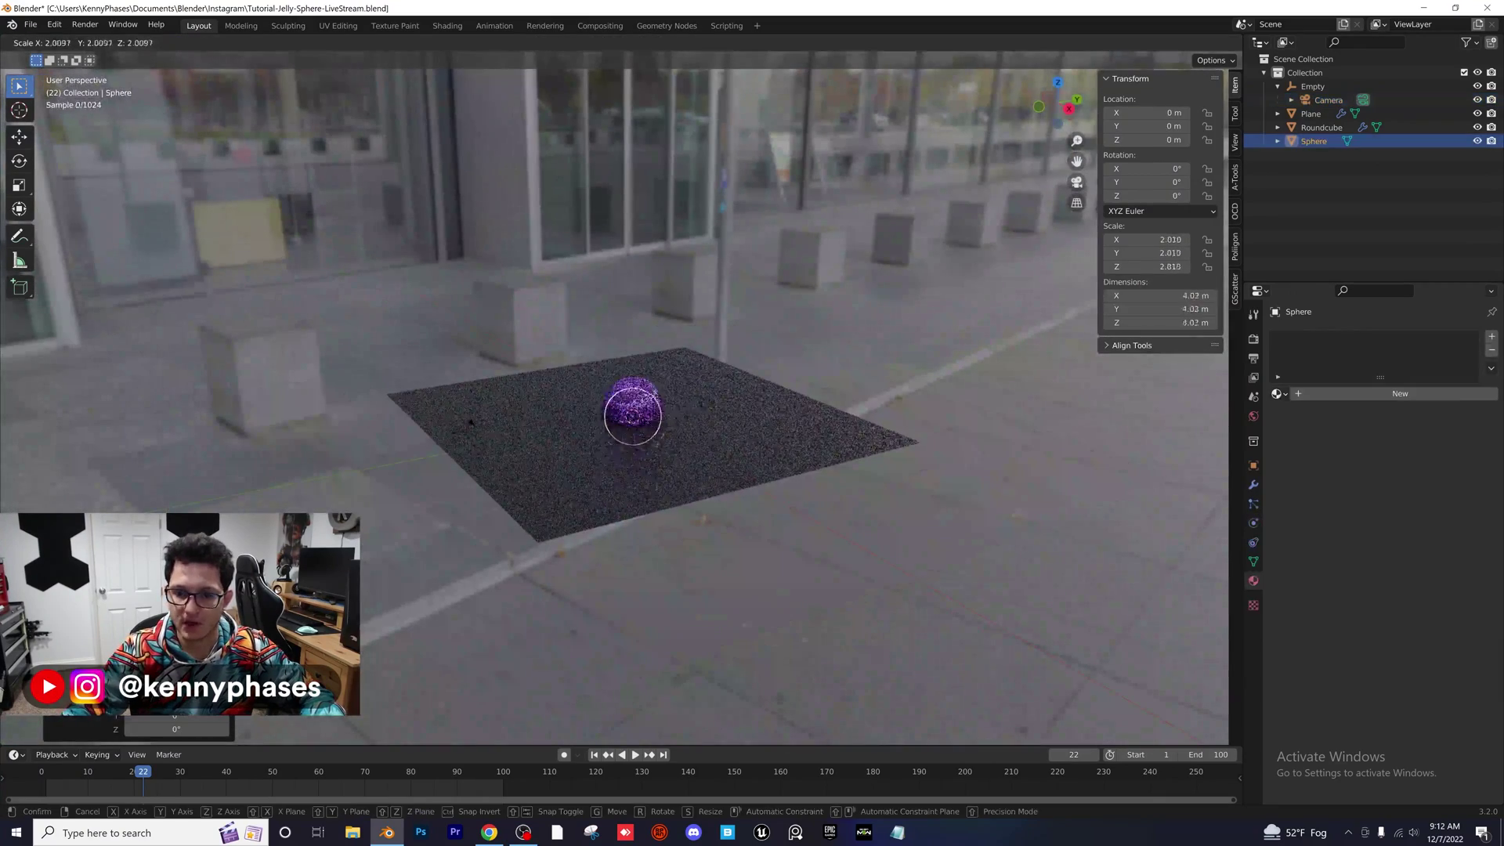
left_click(468, 425)
key("s")
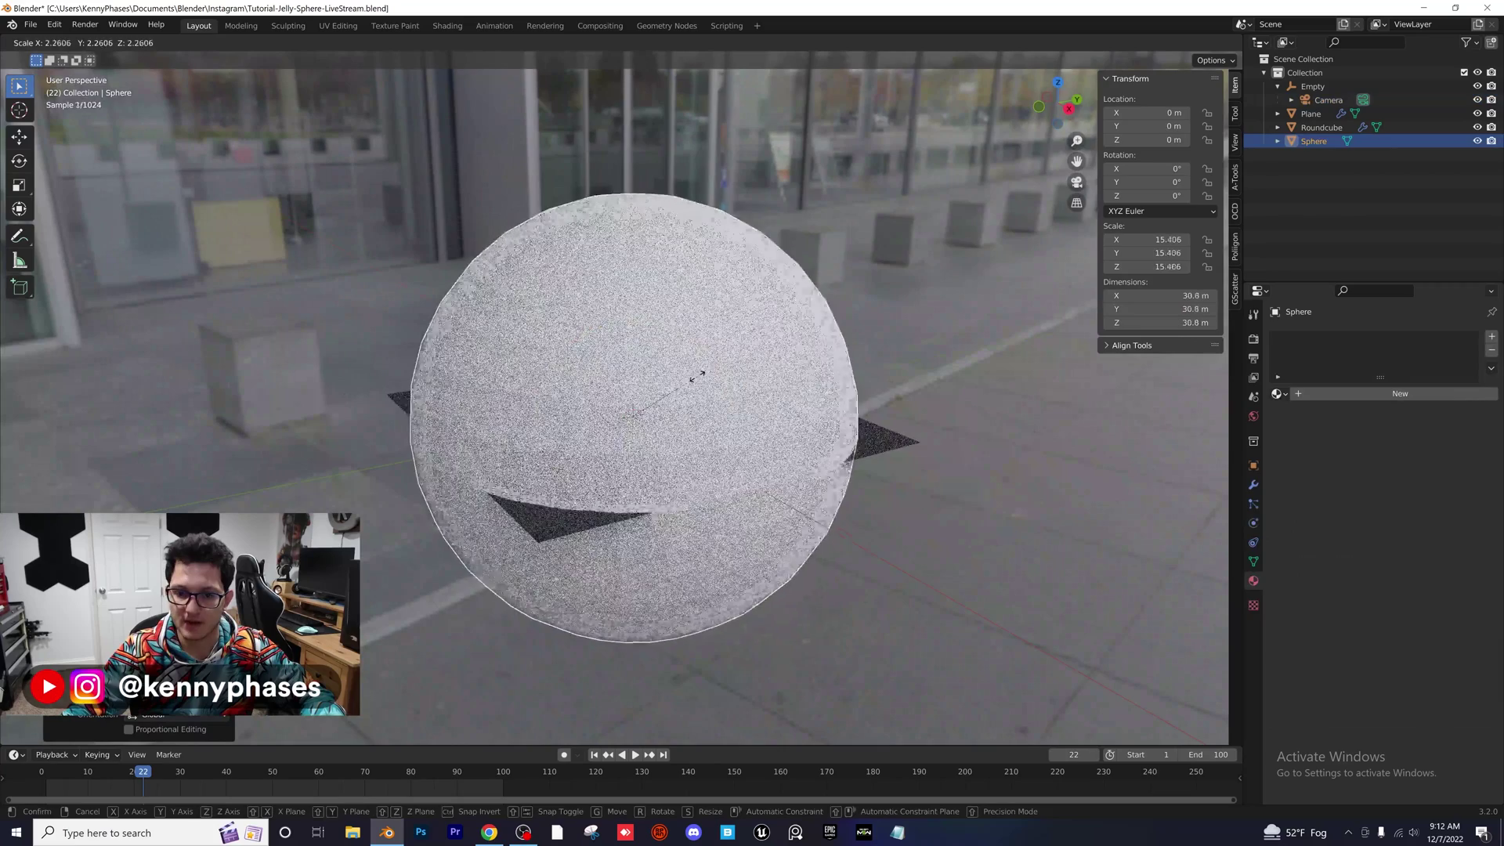
left_click(709, 376)
Step: Scale the ground plane up, then enlarge the sphere to its final 18.377 size
left_click(709, 376)
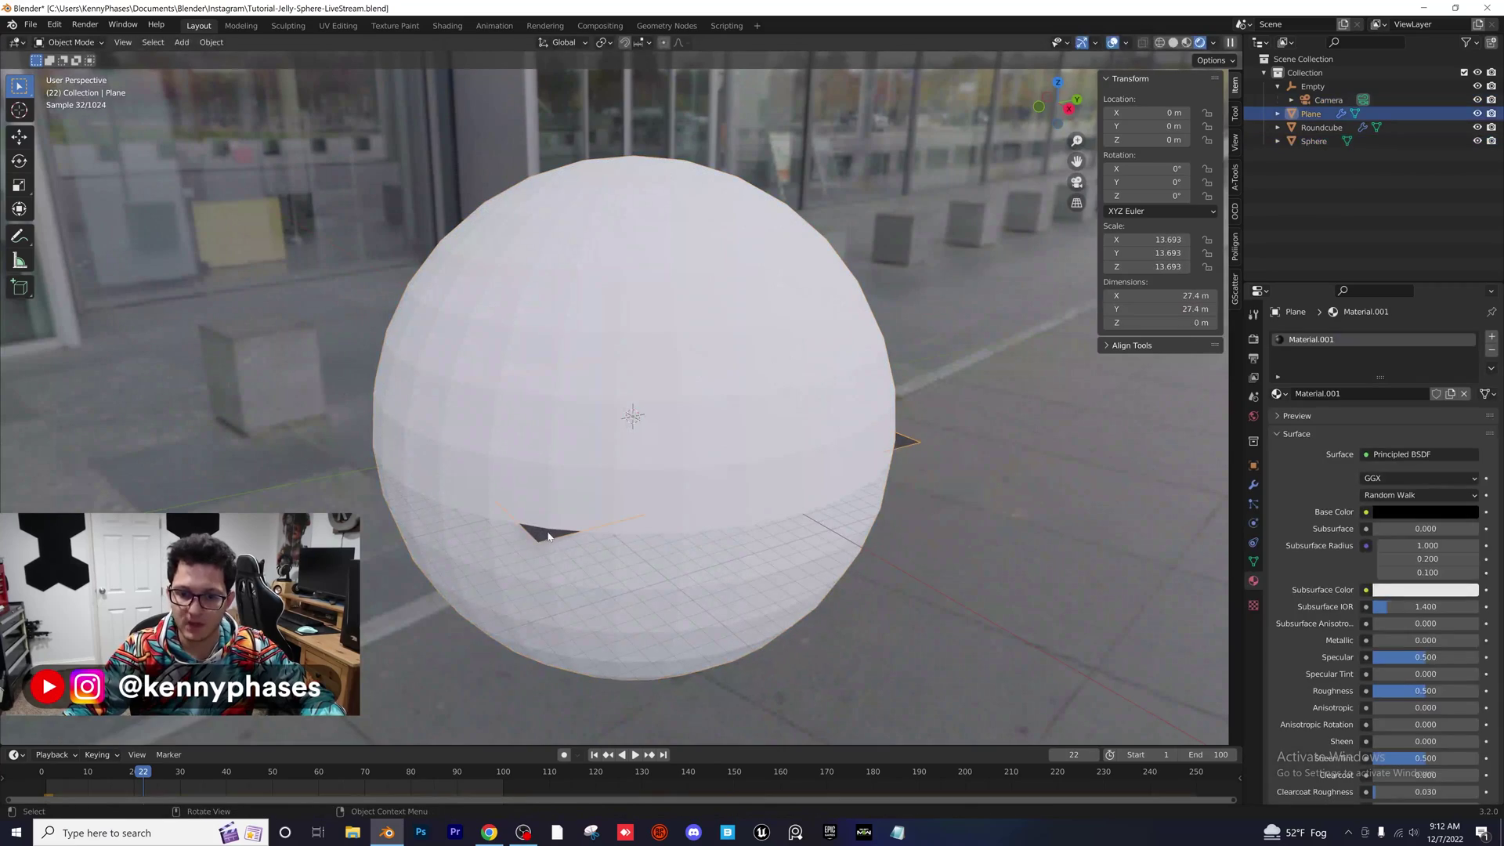
key("s")
left_click(568, 509)
left_click(705, 262)
key("s")
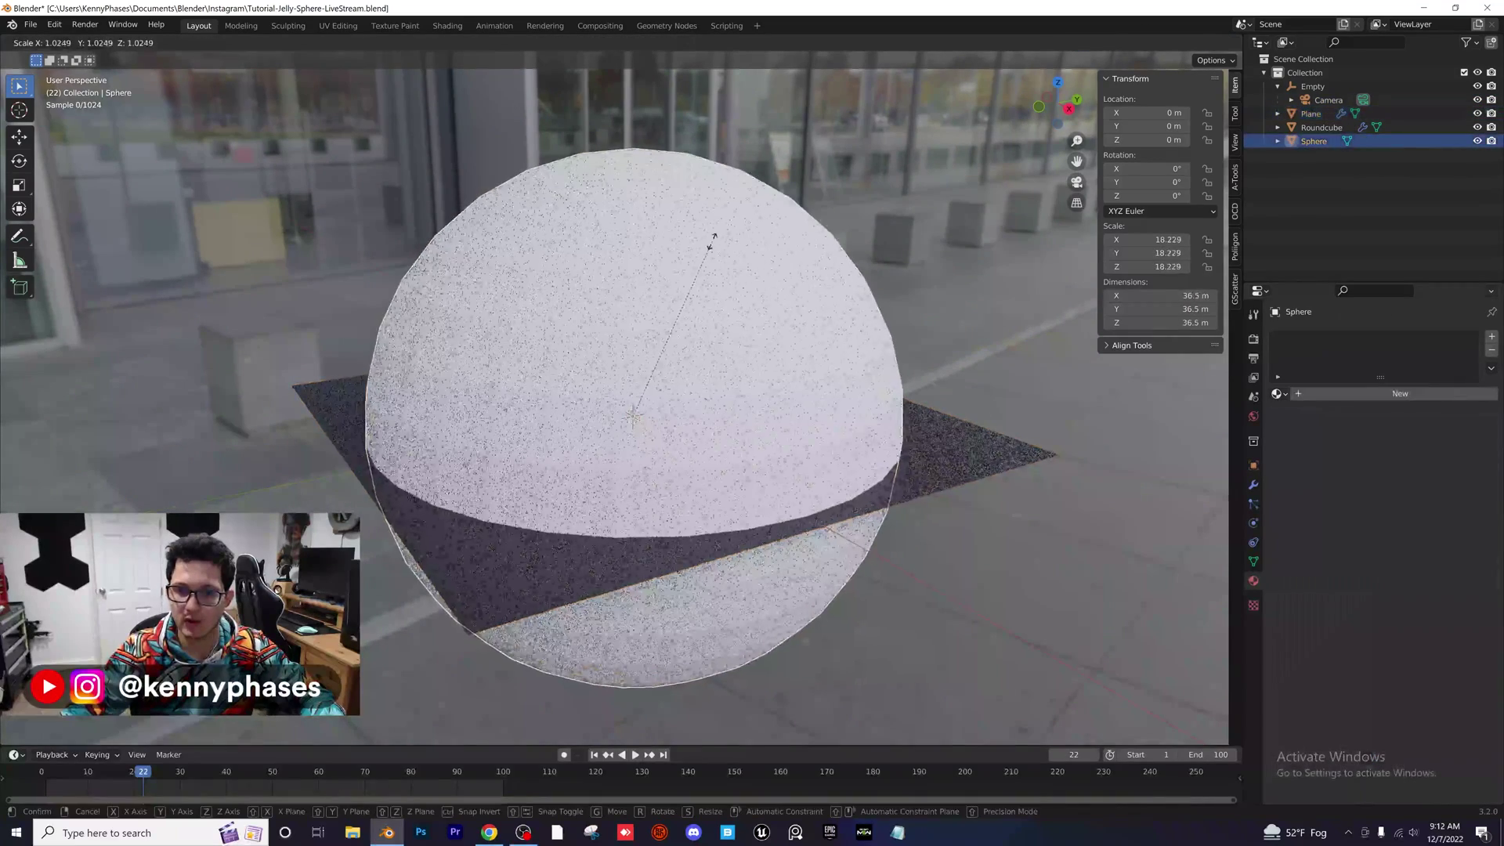
left_click(648, 151)
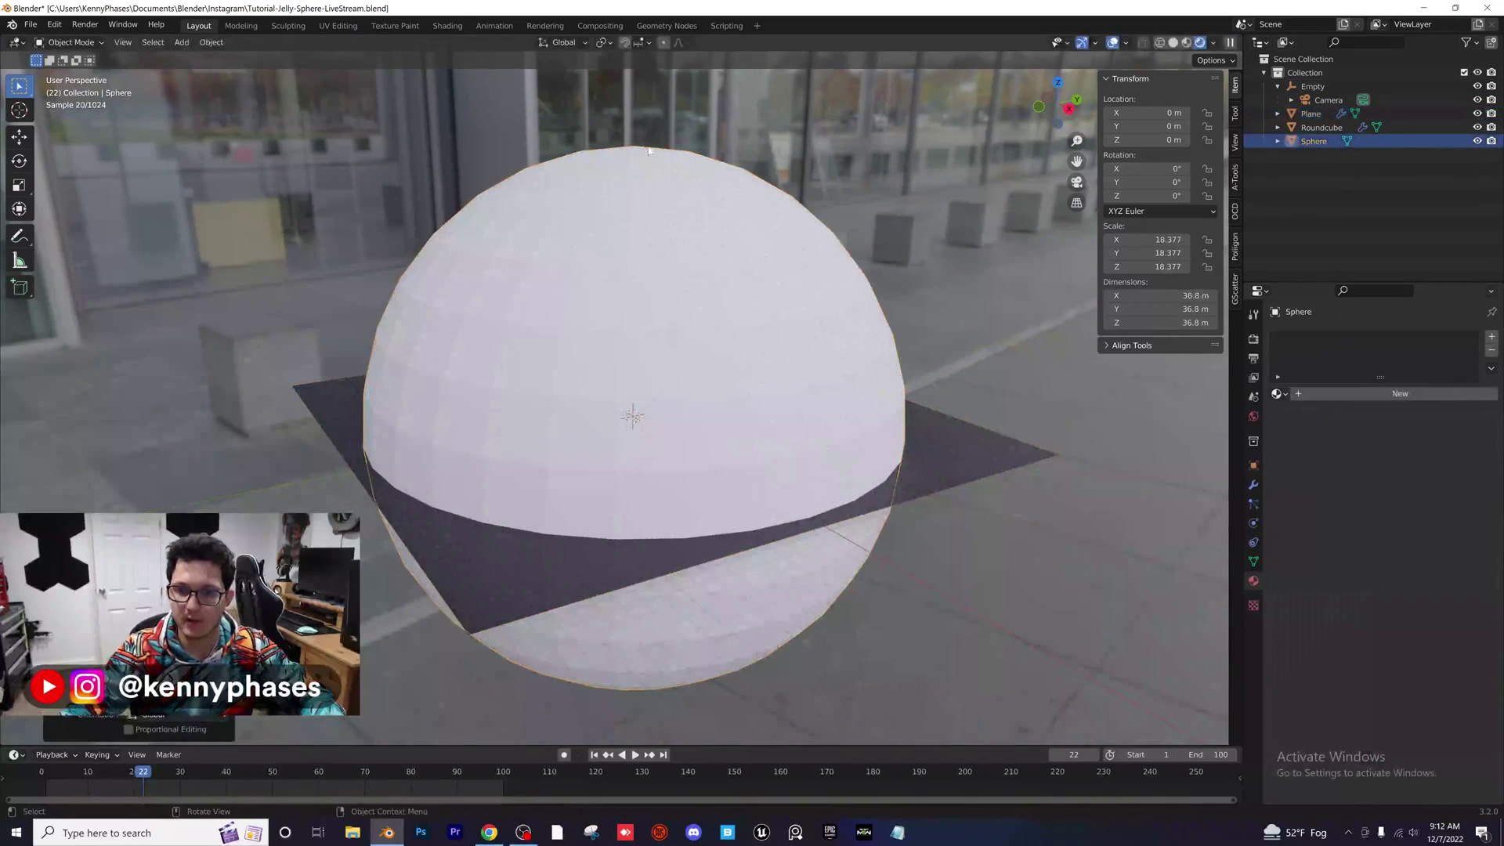
Step: Give the sphere a new Glass BSDF material, Material.003, and shade it smooth
left_click(1340, 394)
left_click(1403, 455)
left_click(1337, 560)
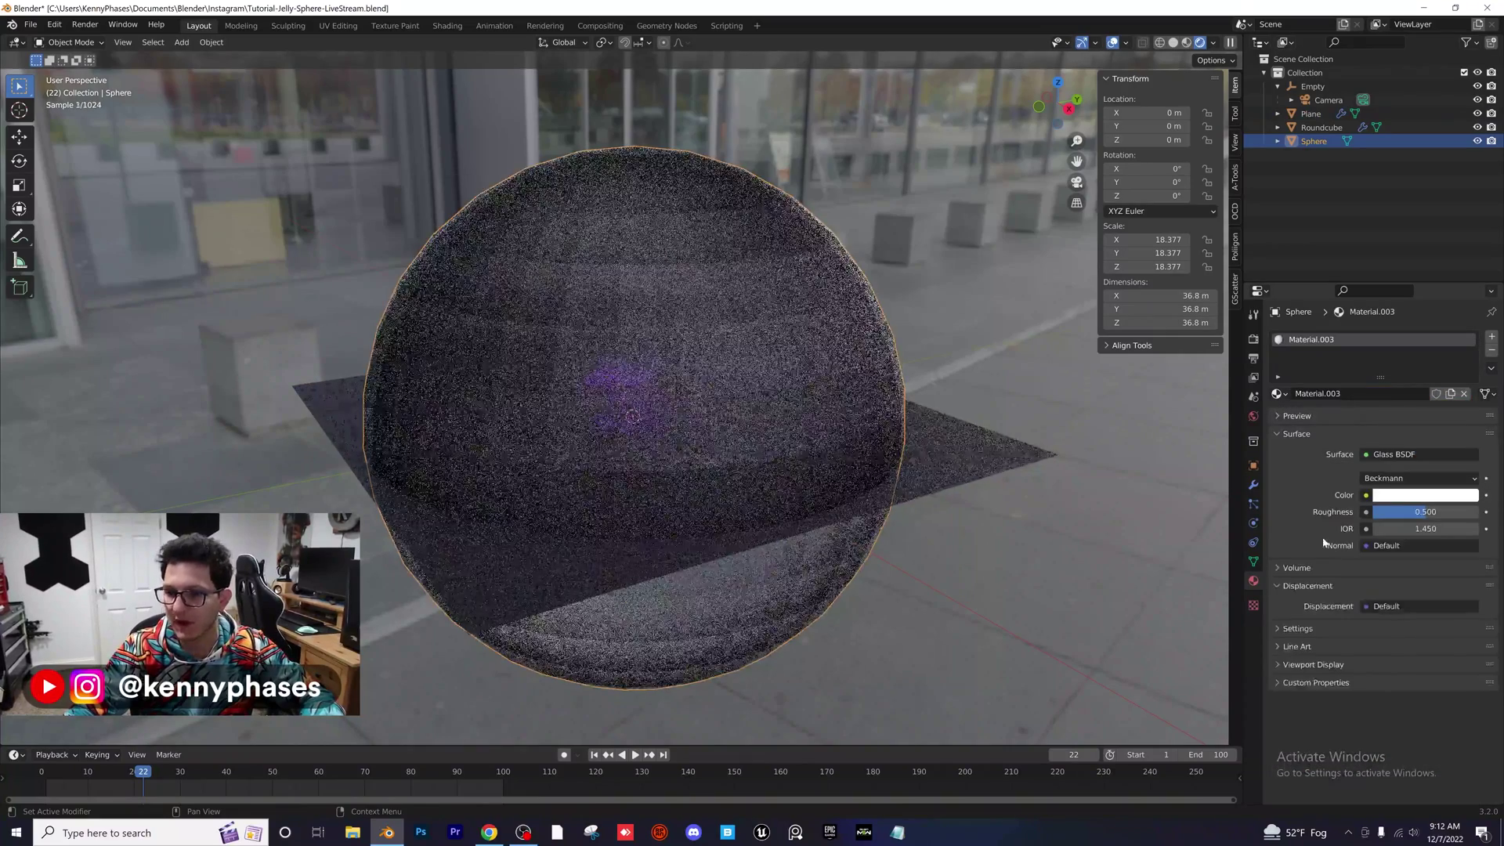
right_click(623, 305)
left_click(627, 307)
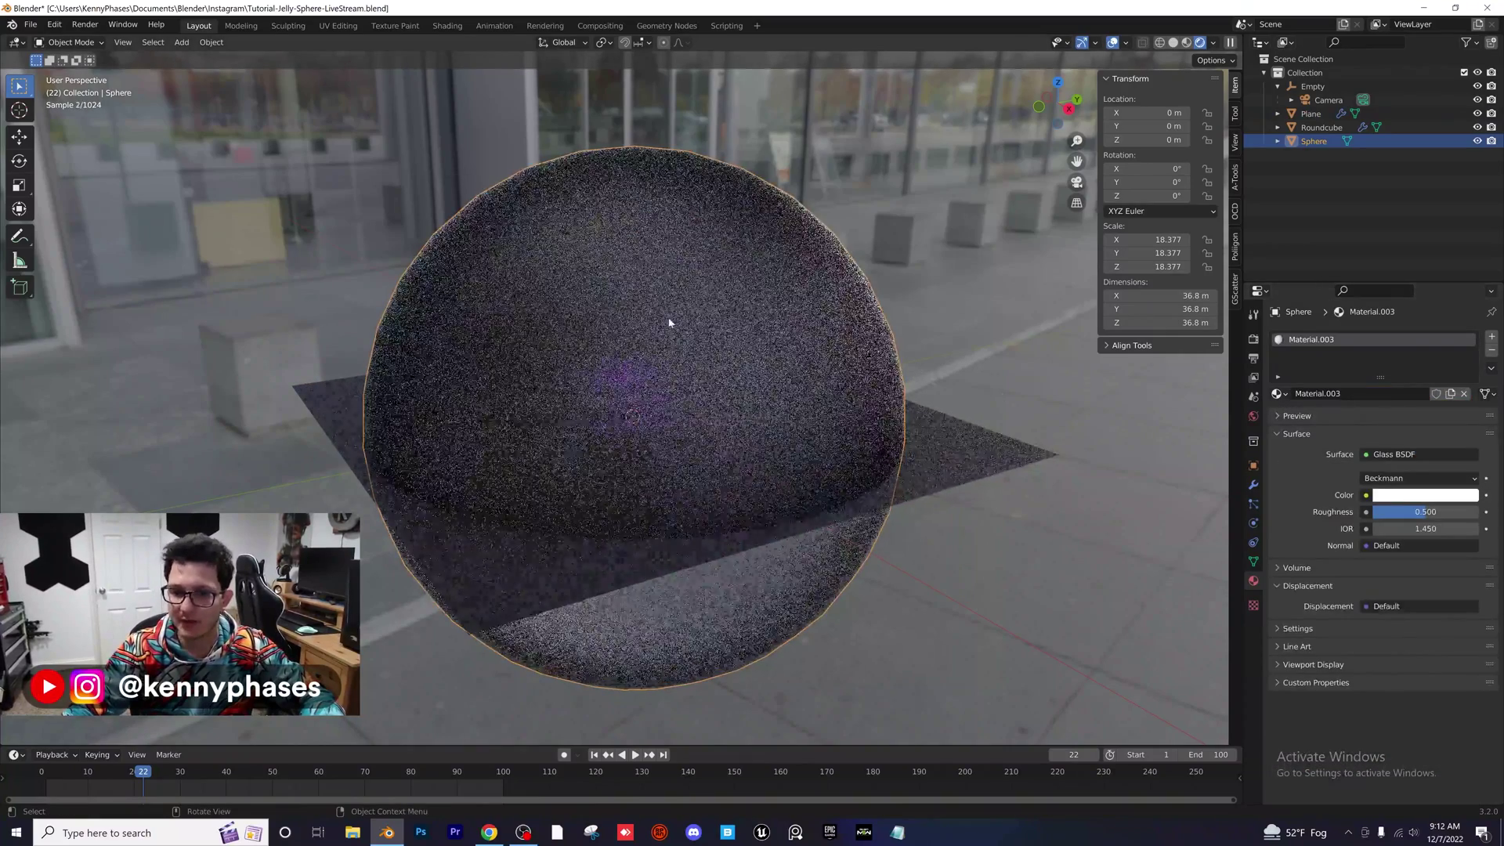
scroll(868, 453, "up", 2)
key("KP_0")
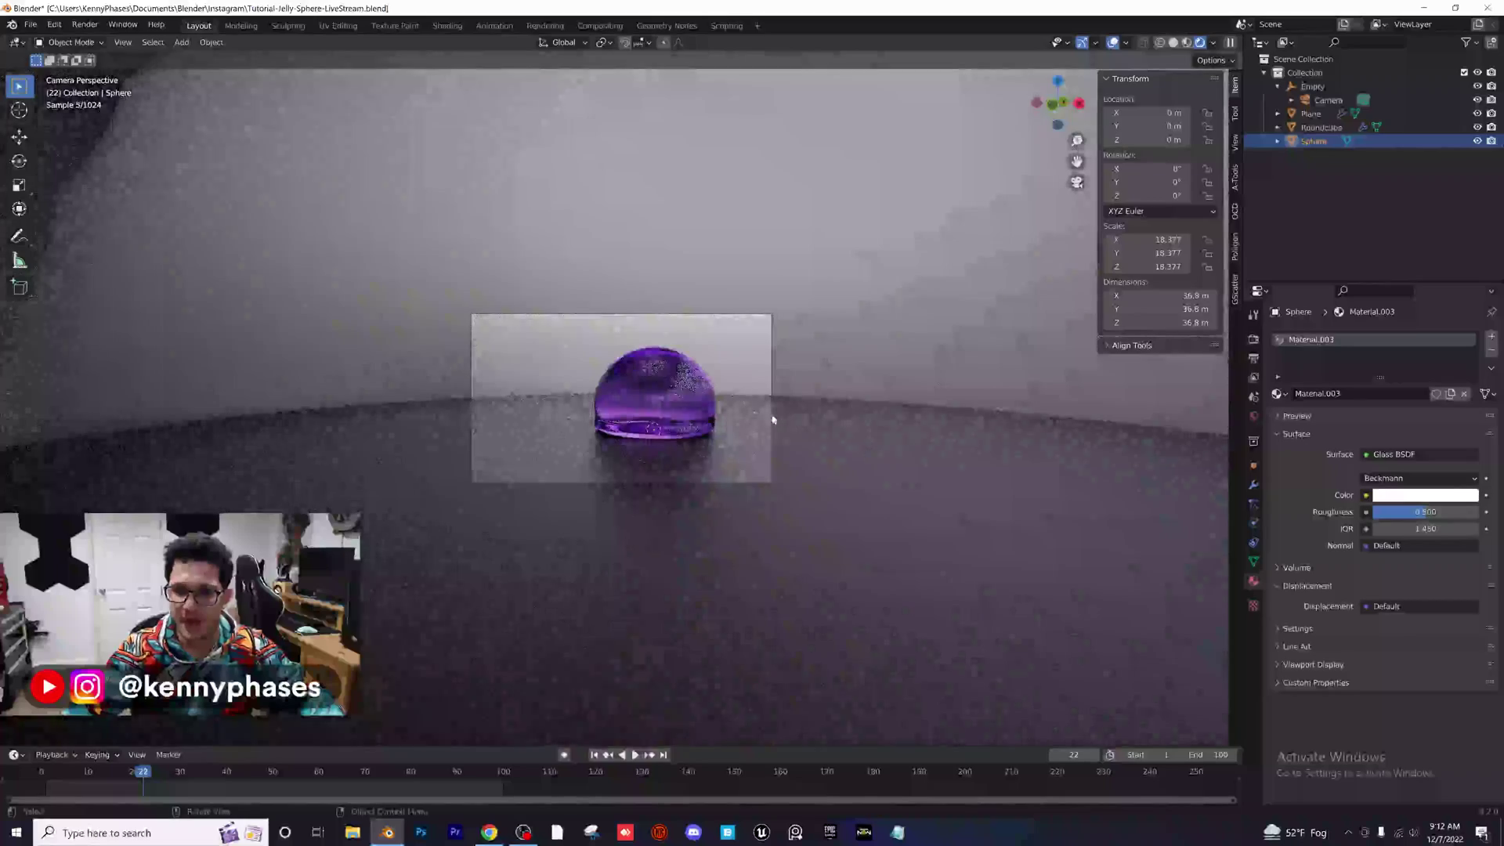
Step: Lower the glass sphere's roughness and rotate the ground plane around Z
scroll(775, 419, "up", 3)
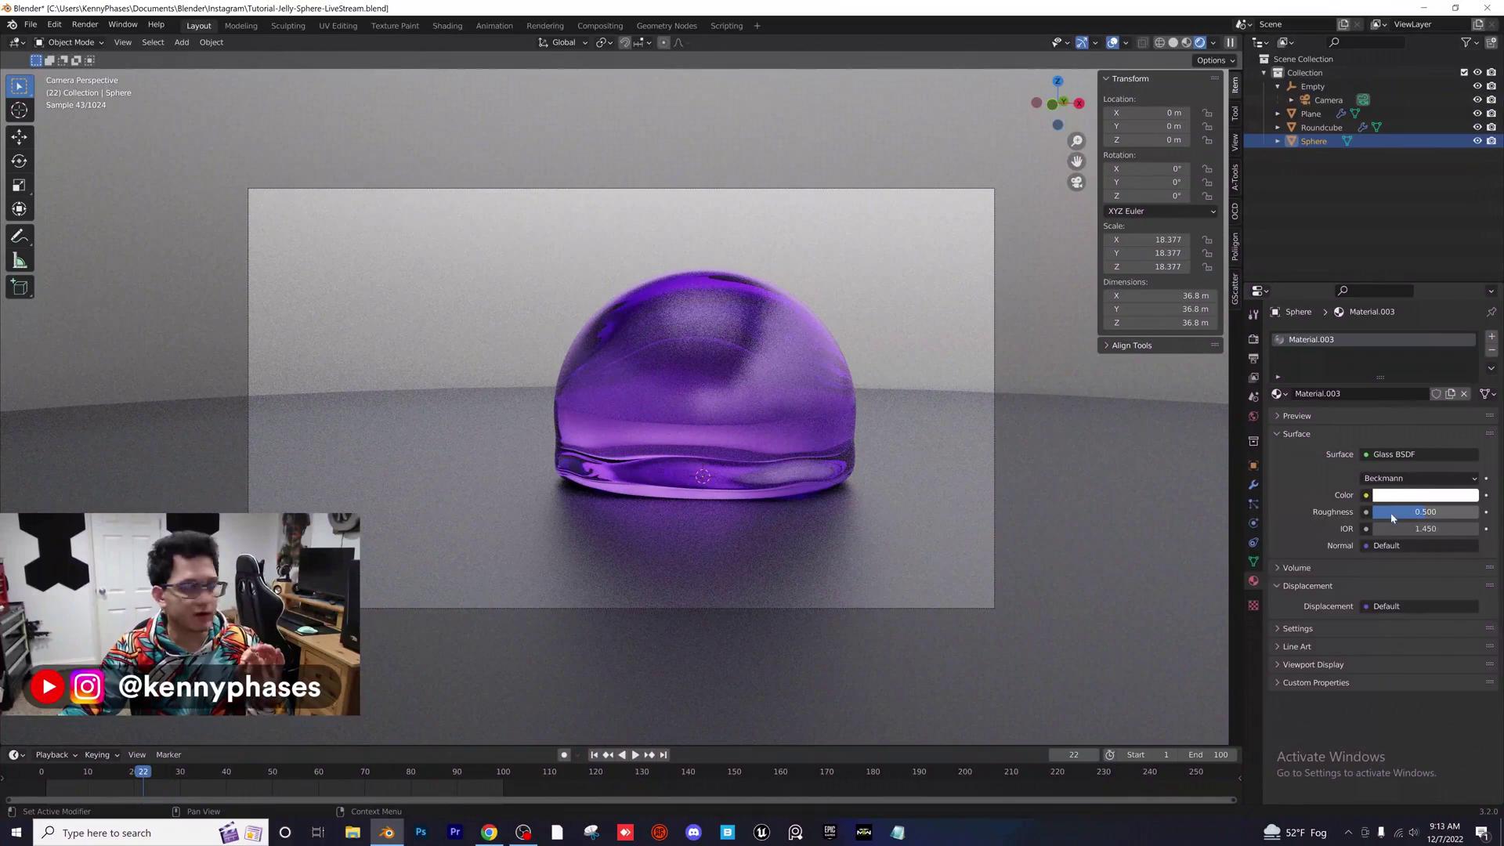
left_click_drag(1451, 516, 1407, 516)
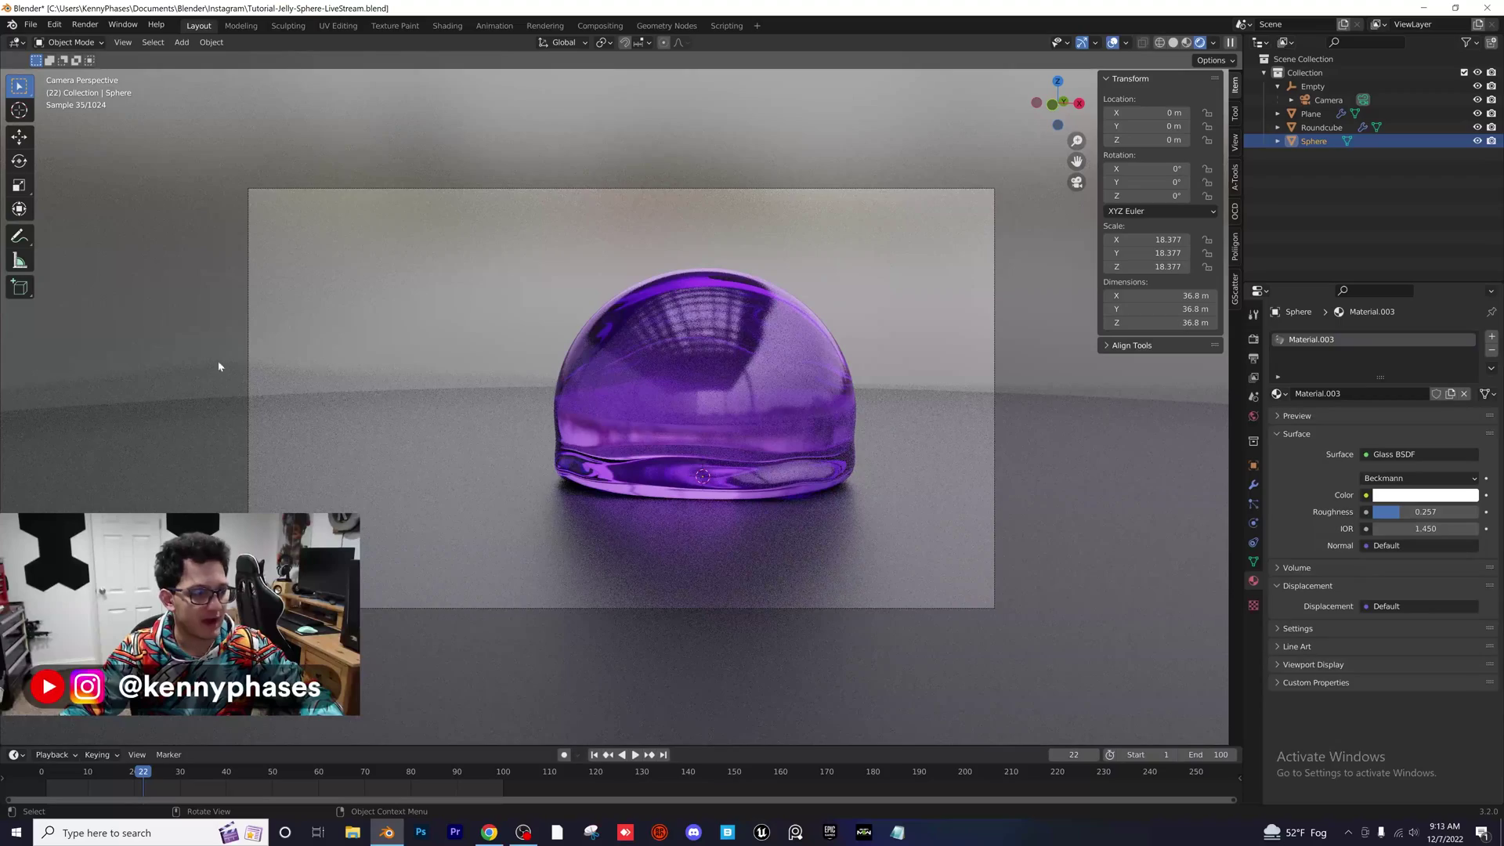
left_click(332, 472)
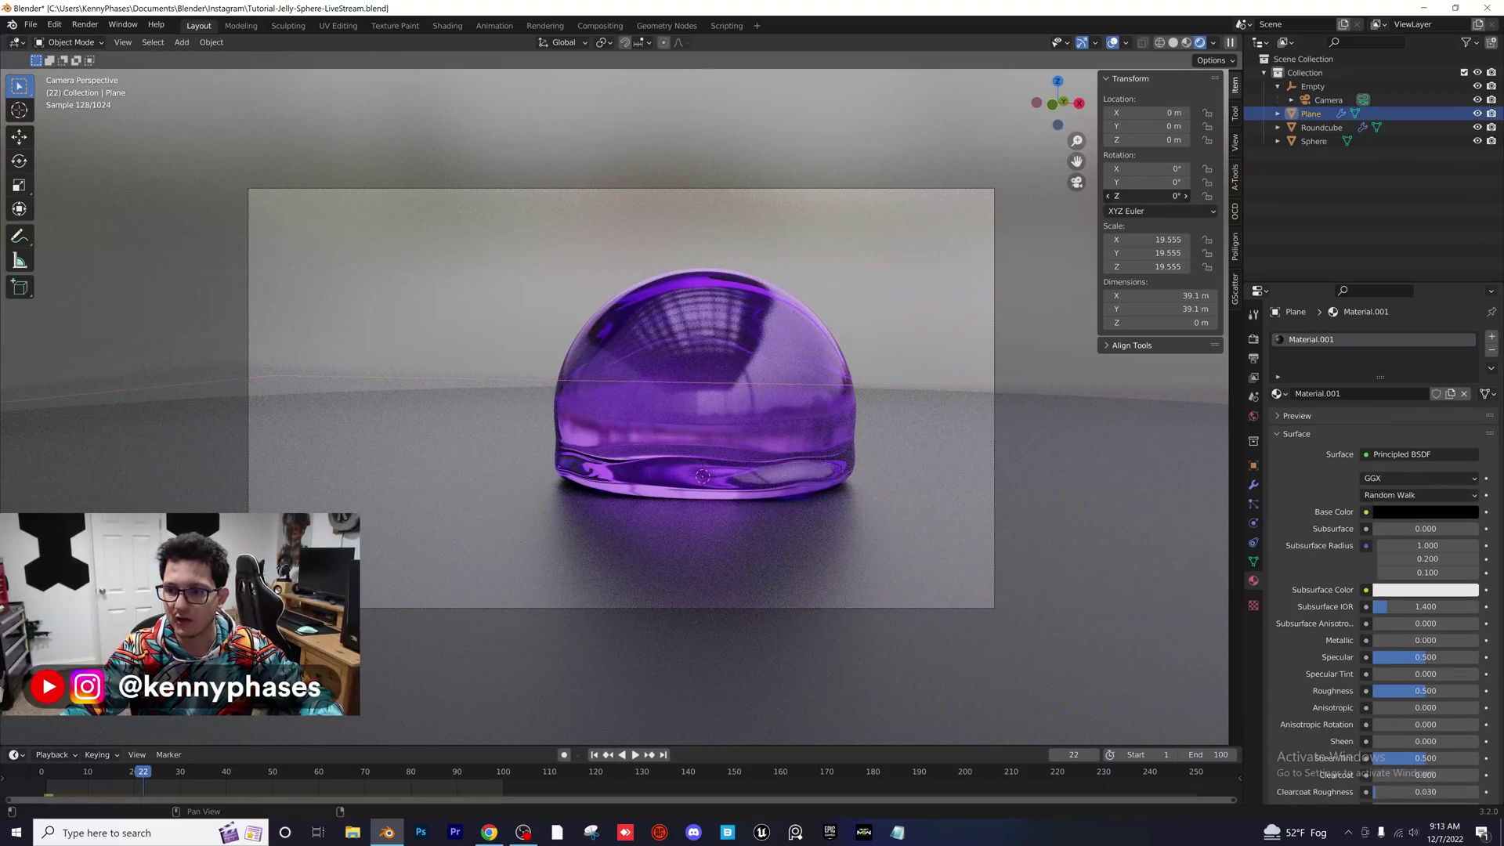
left_click_drag(1152, 195, 1169, 196)
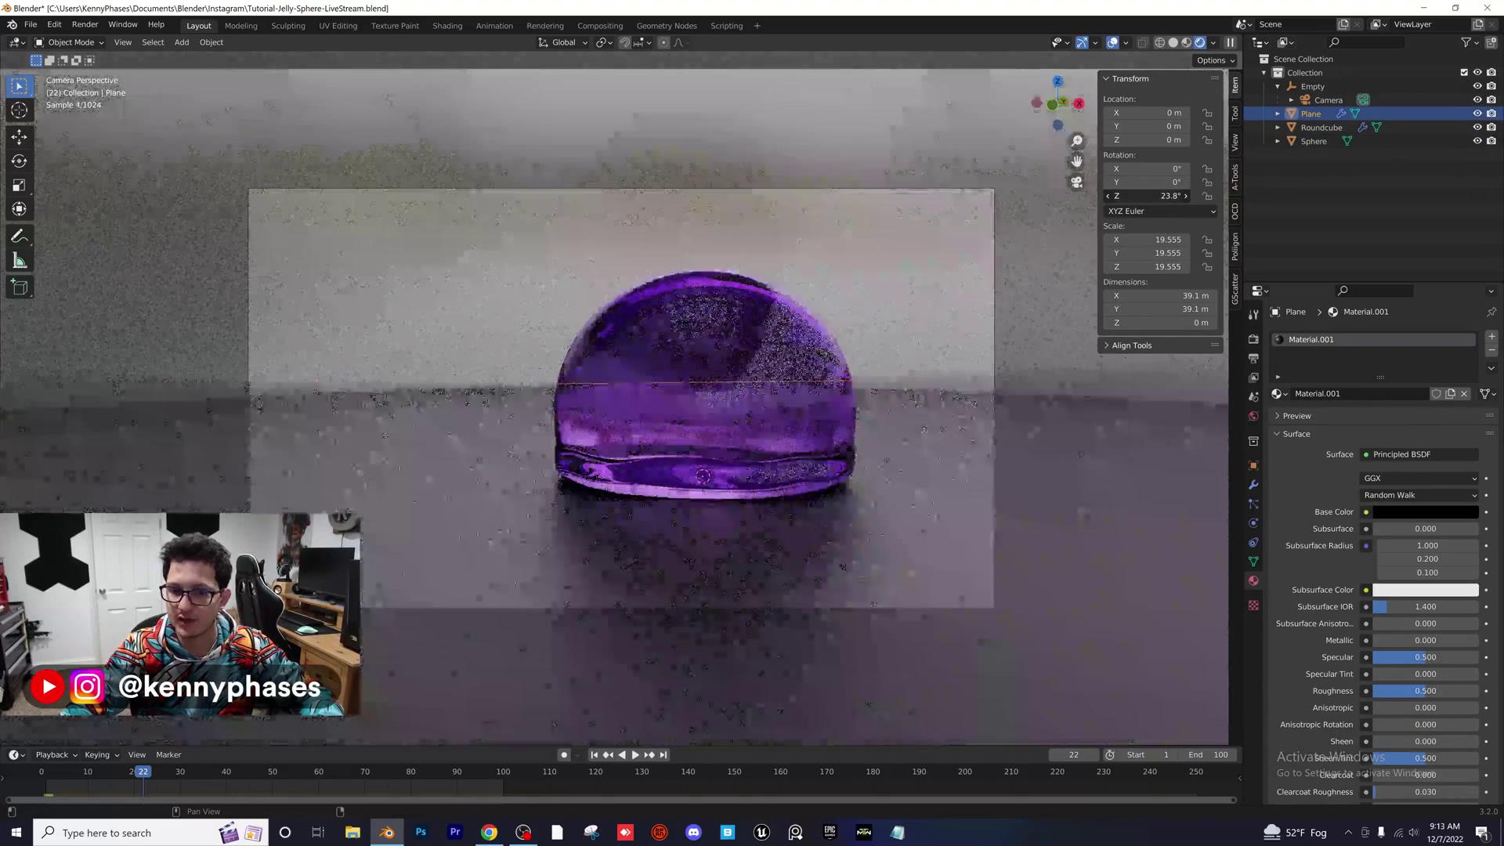
Step: Set the sphere's roughness to 0.386 and save the file
left_click(914, 331)
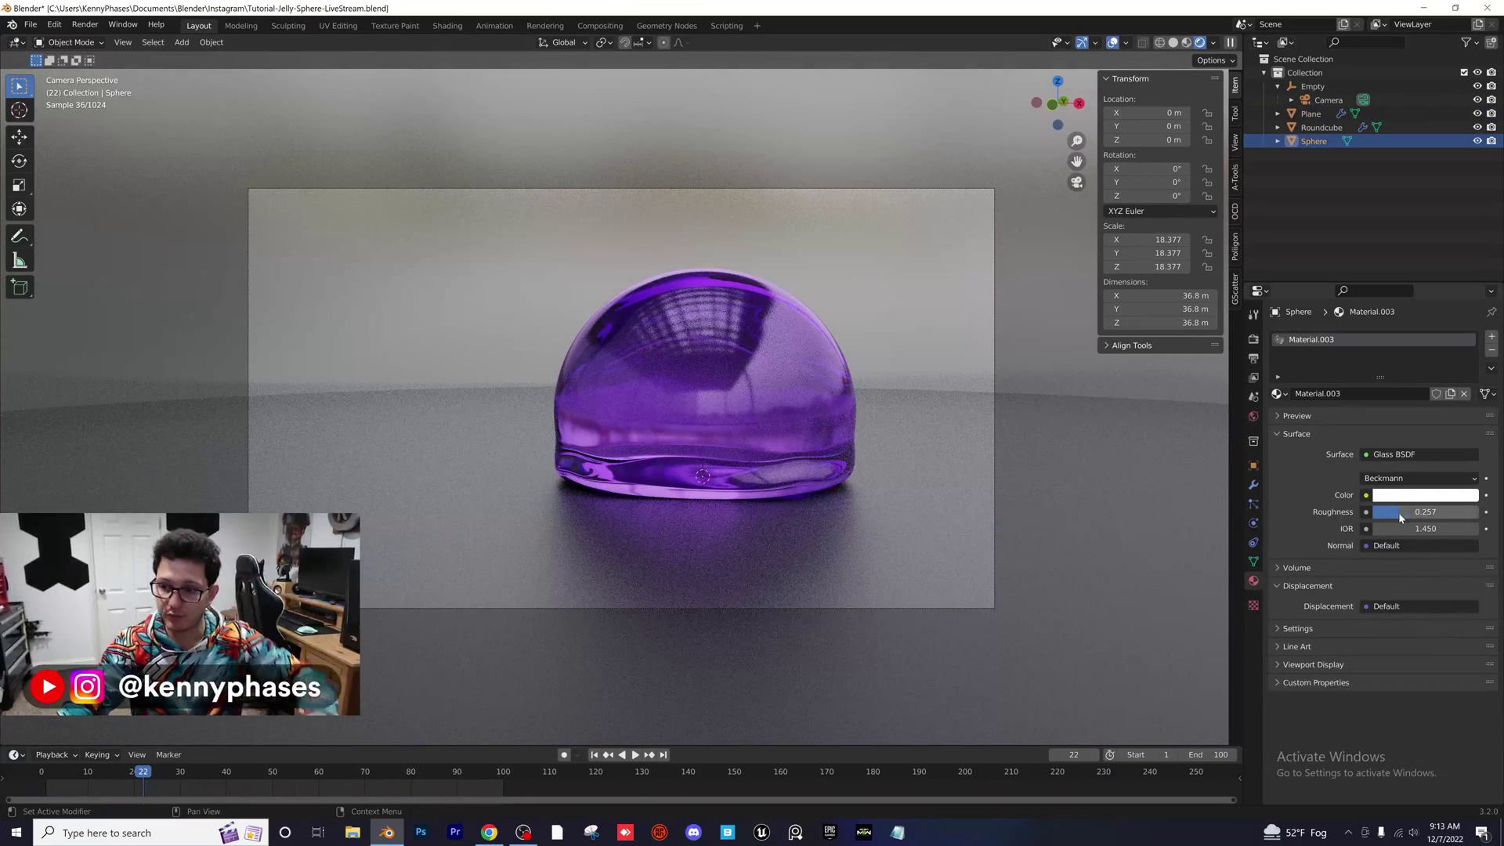
left_click_drag(1401, 517, 1414, 517)
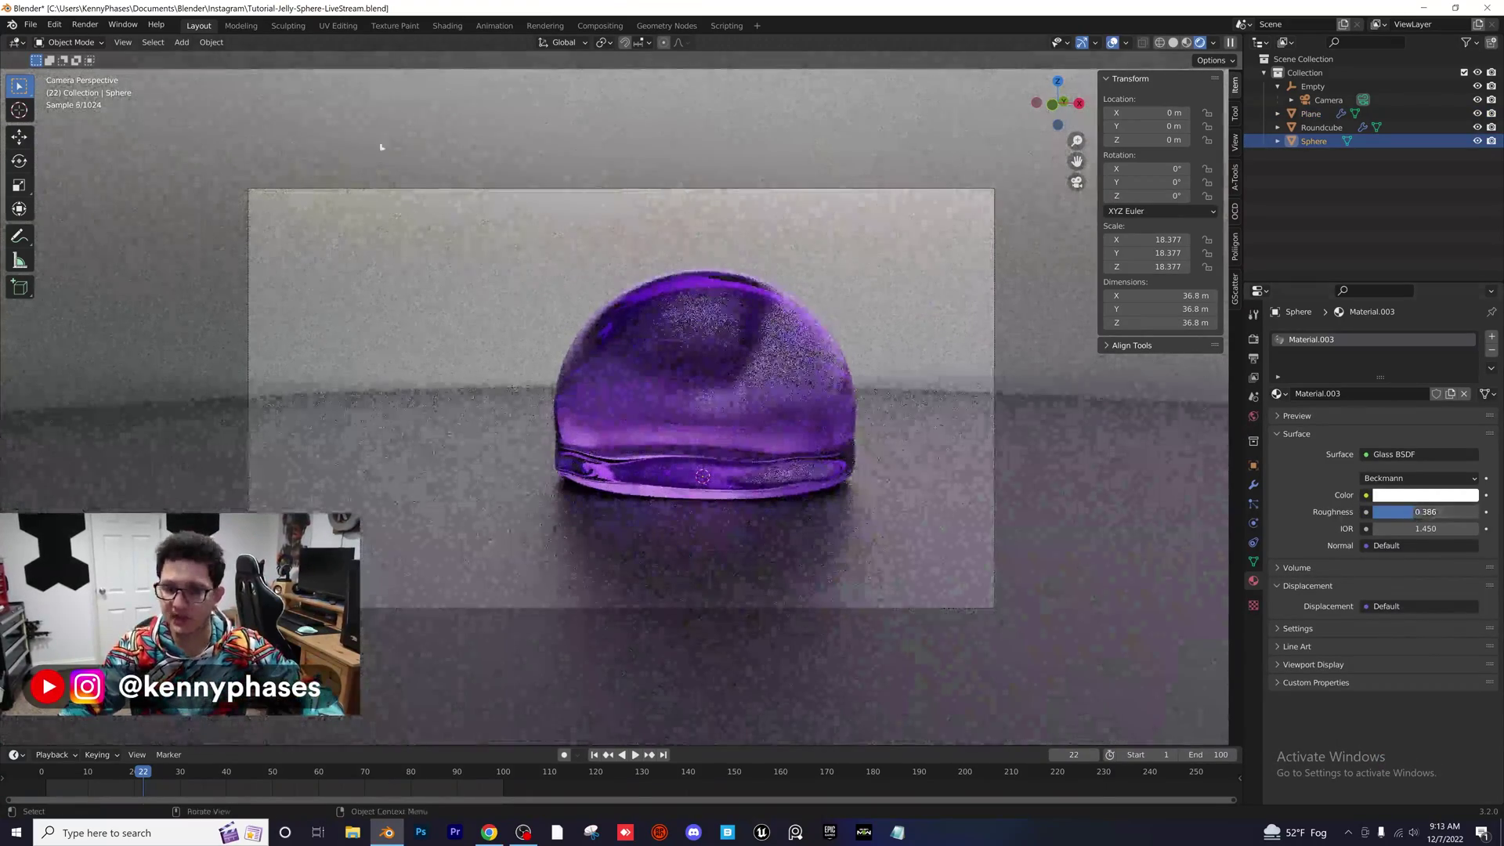
scroll(634, 394, "up", 1)
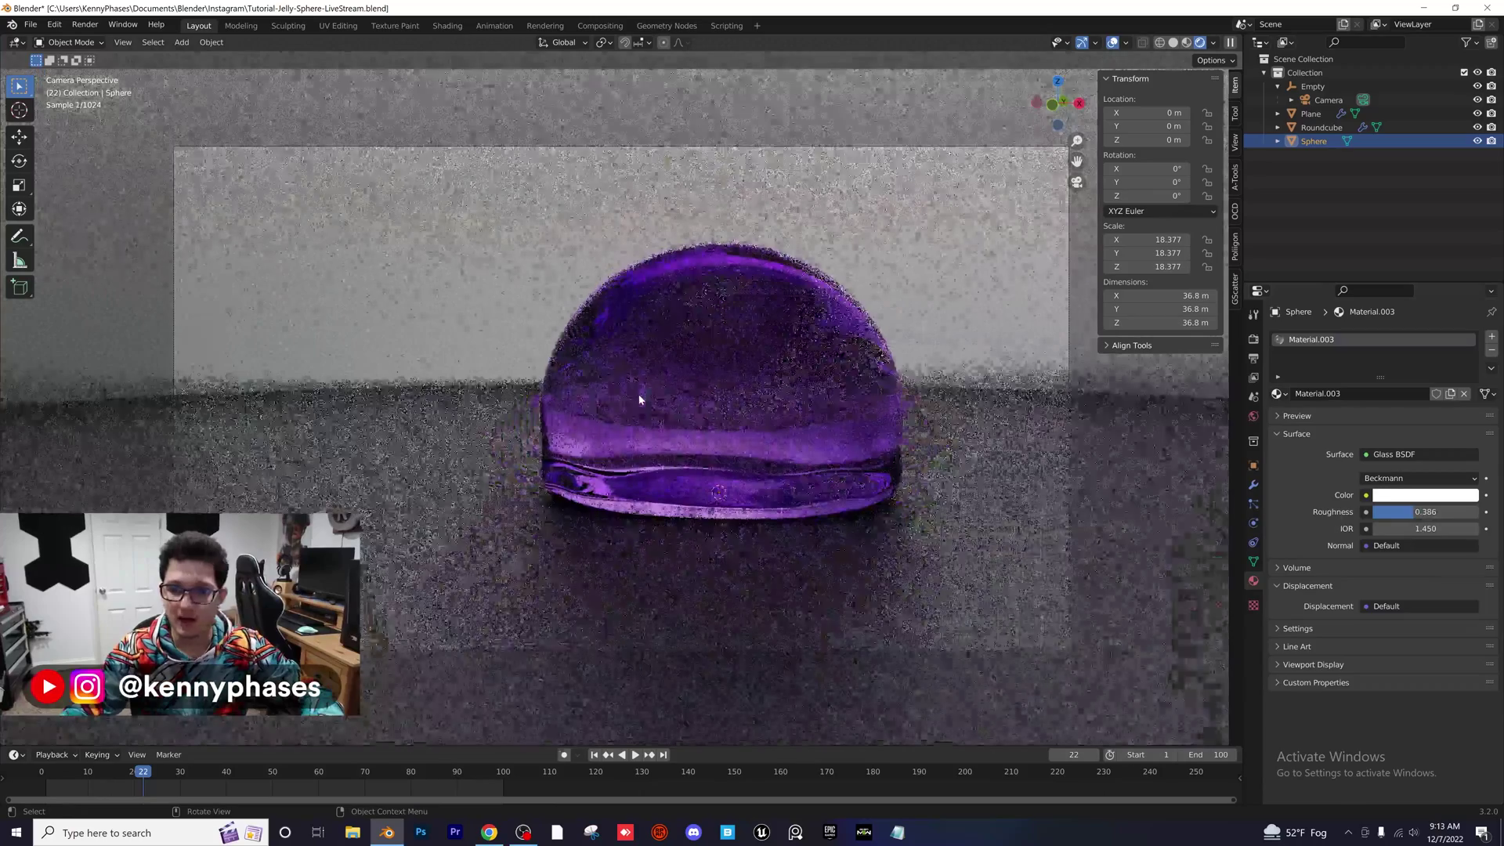
scroll(580, 369, "down", 3)
scroll(581, 368, "up", 2)
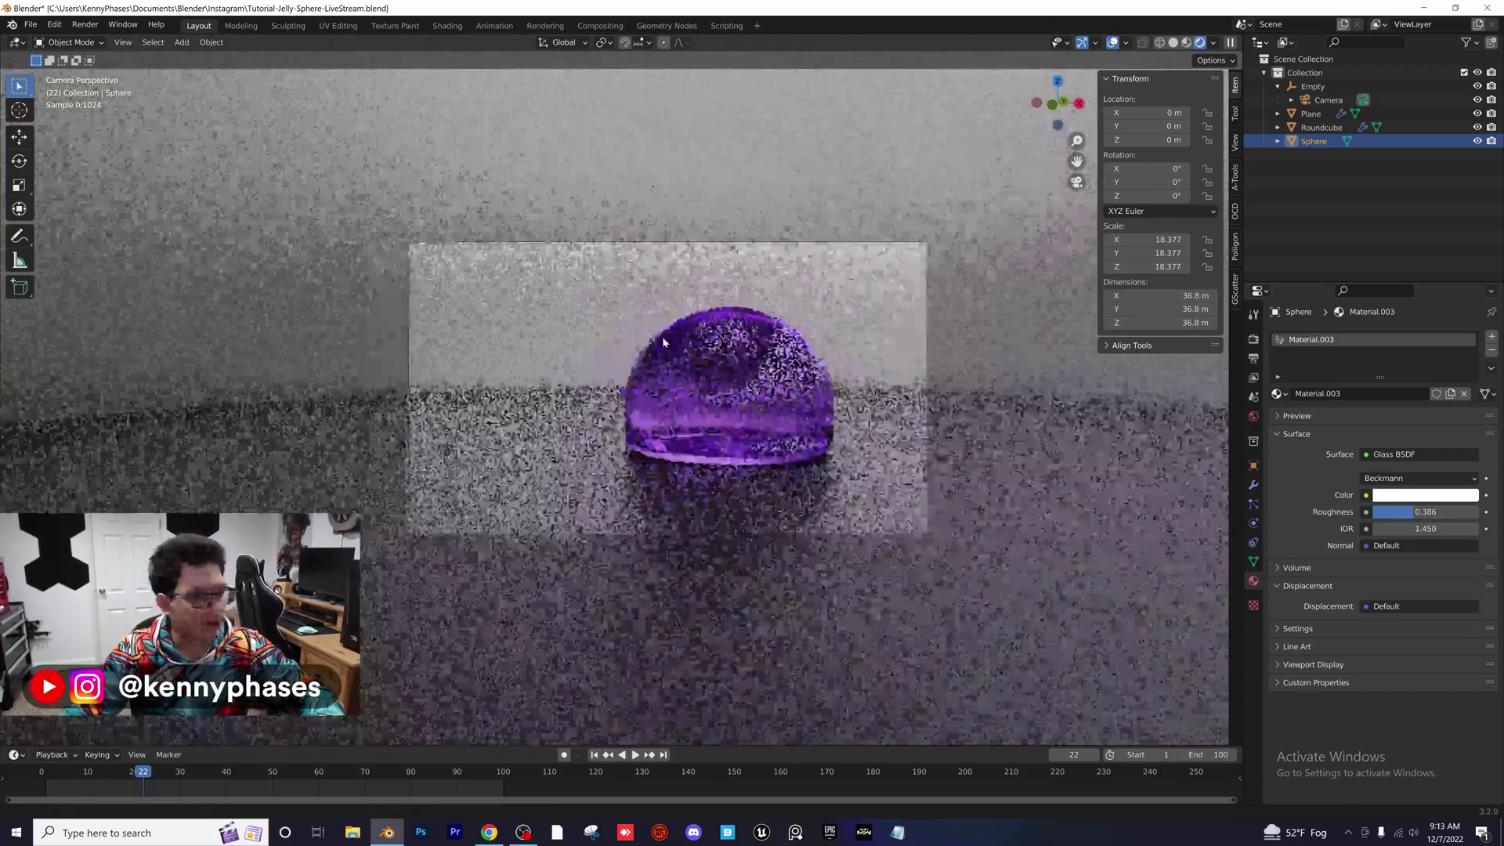
key("ctrl+s")
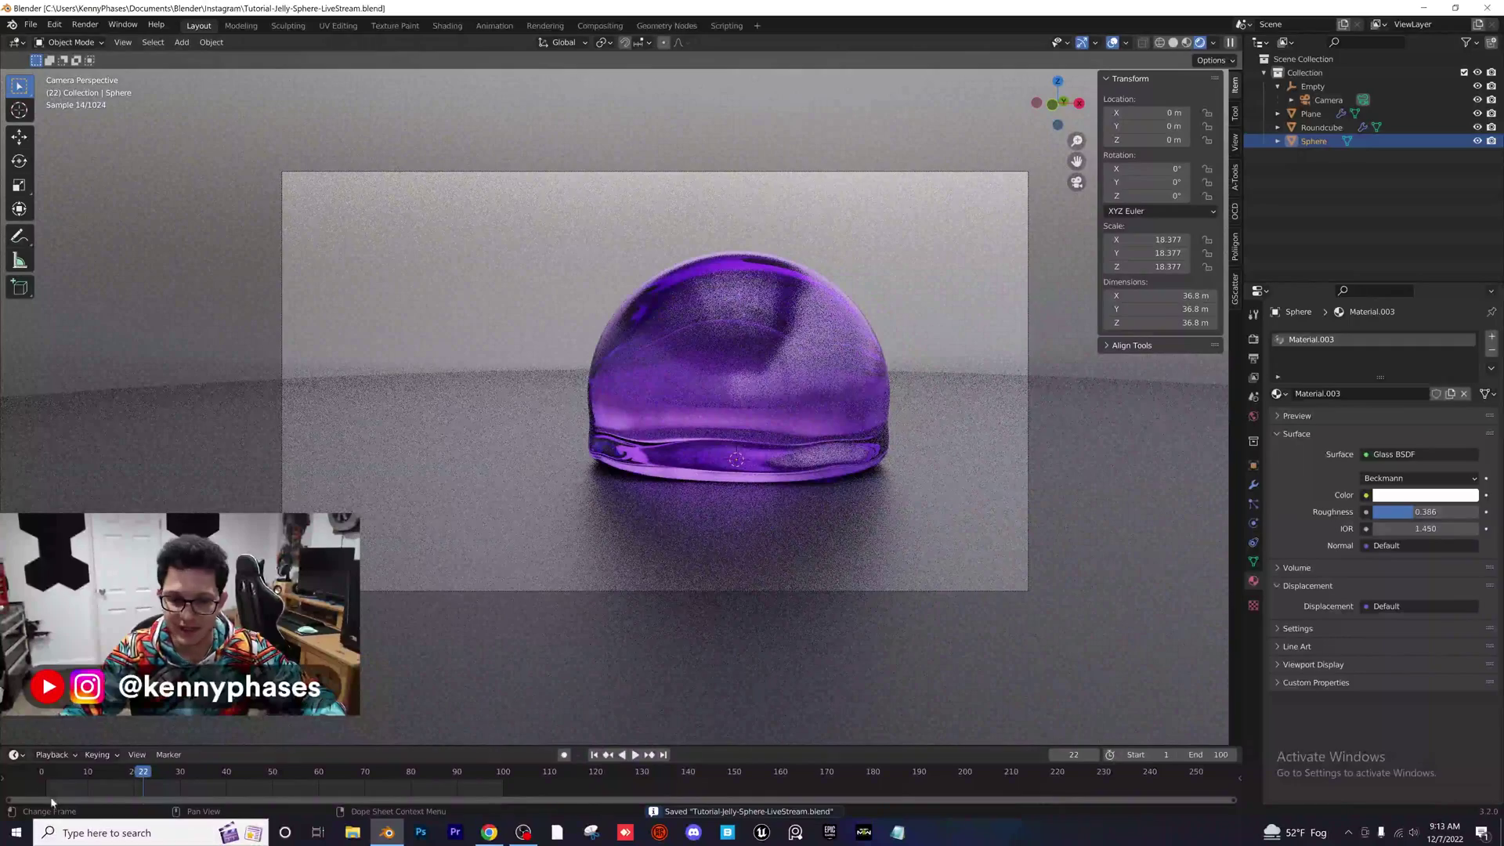
key("space")
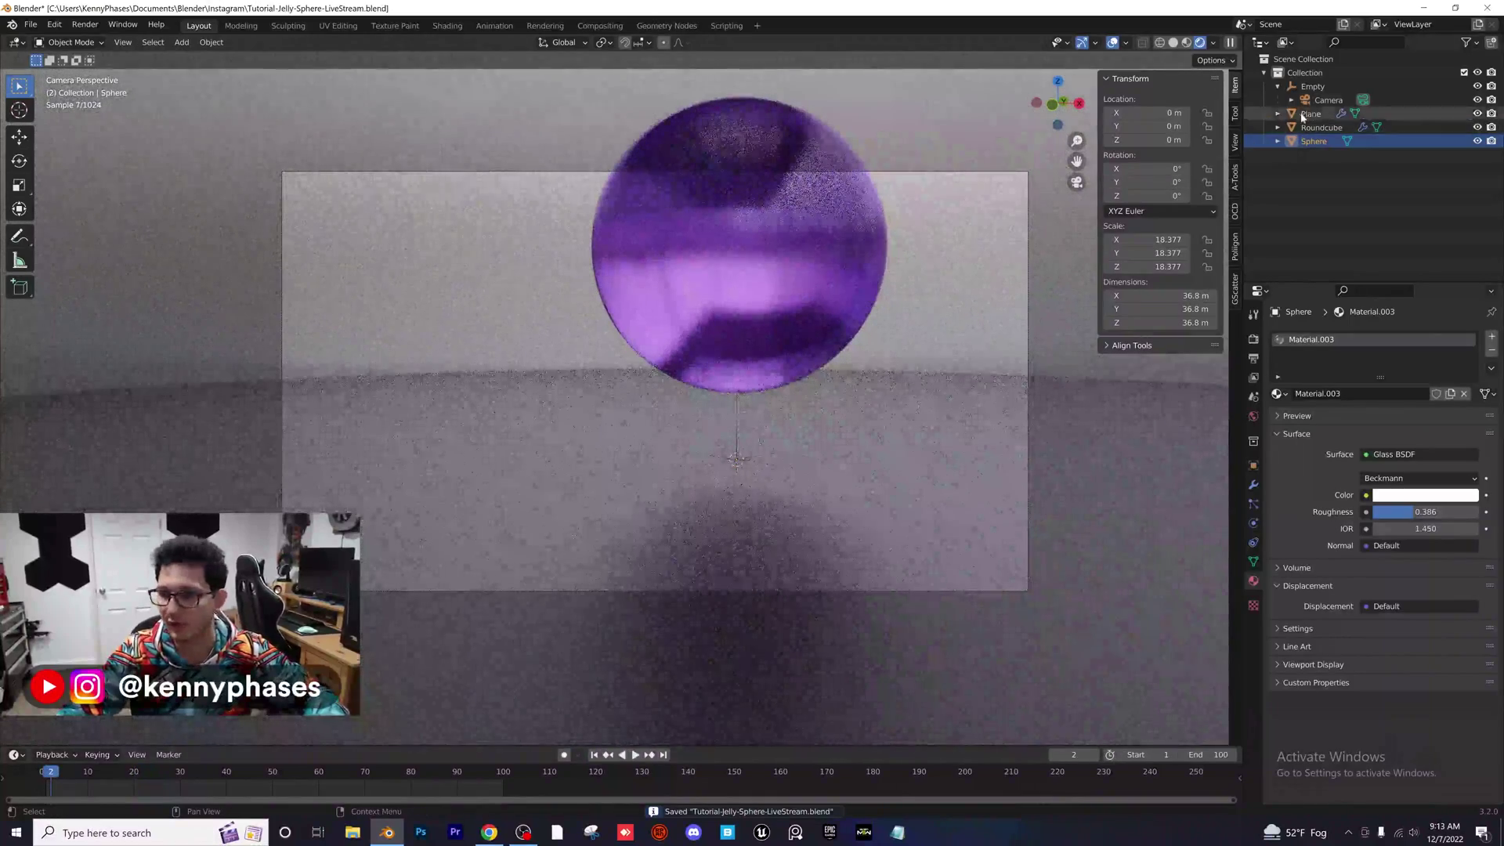
Step: Set the camera's Passepartout to 1.000 in Viewport Display
left_click(1324, 100)
left_click(1316, 562)
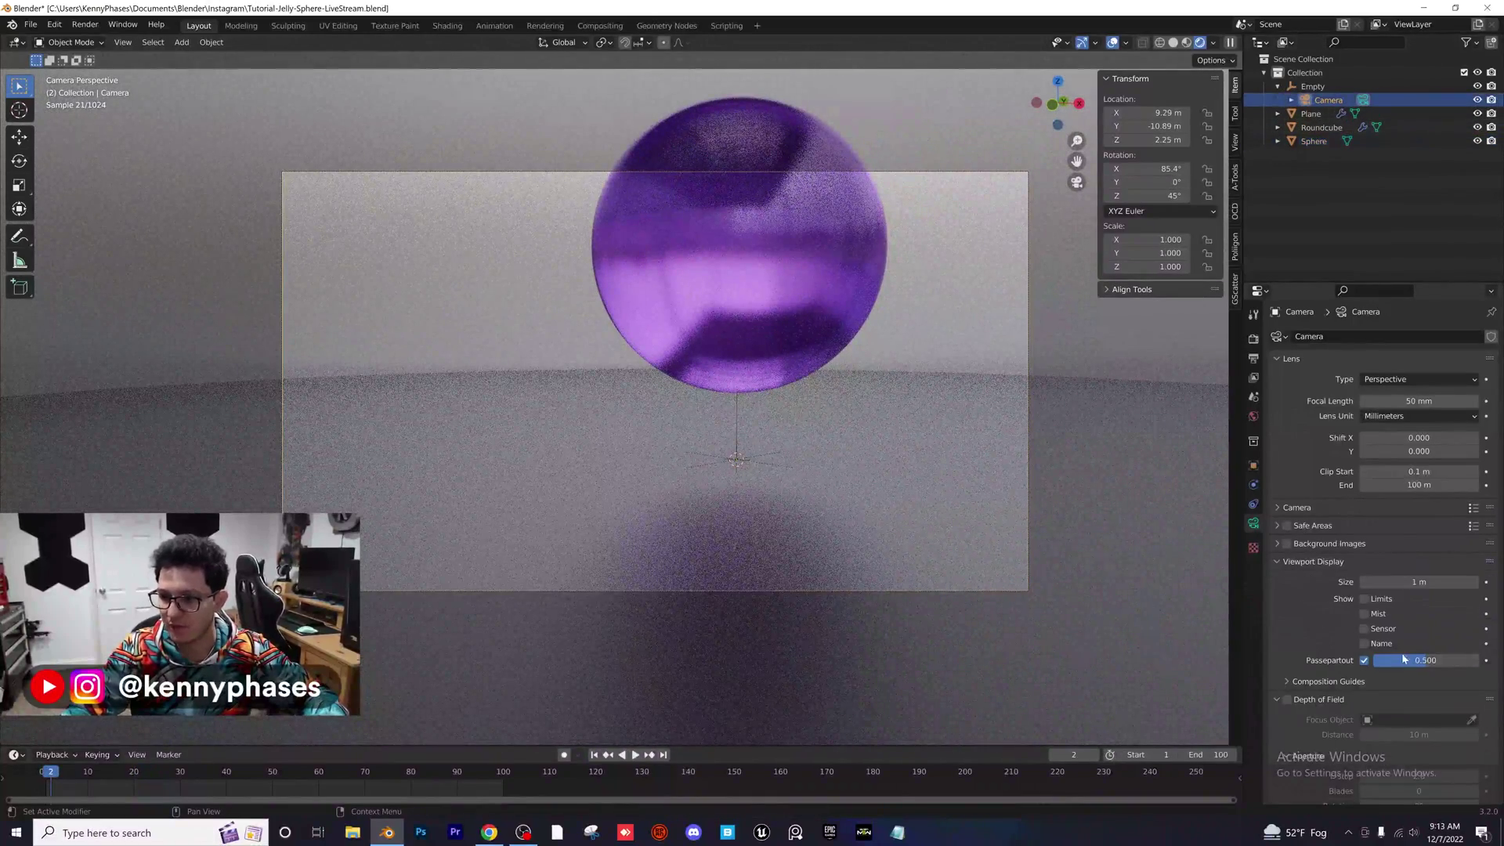
left_click_drag(1424, 660, 1479, 660)
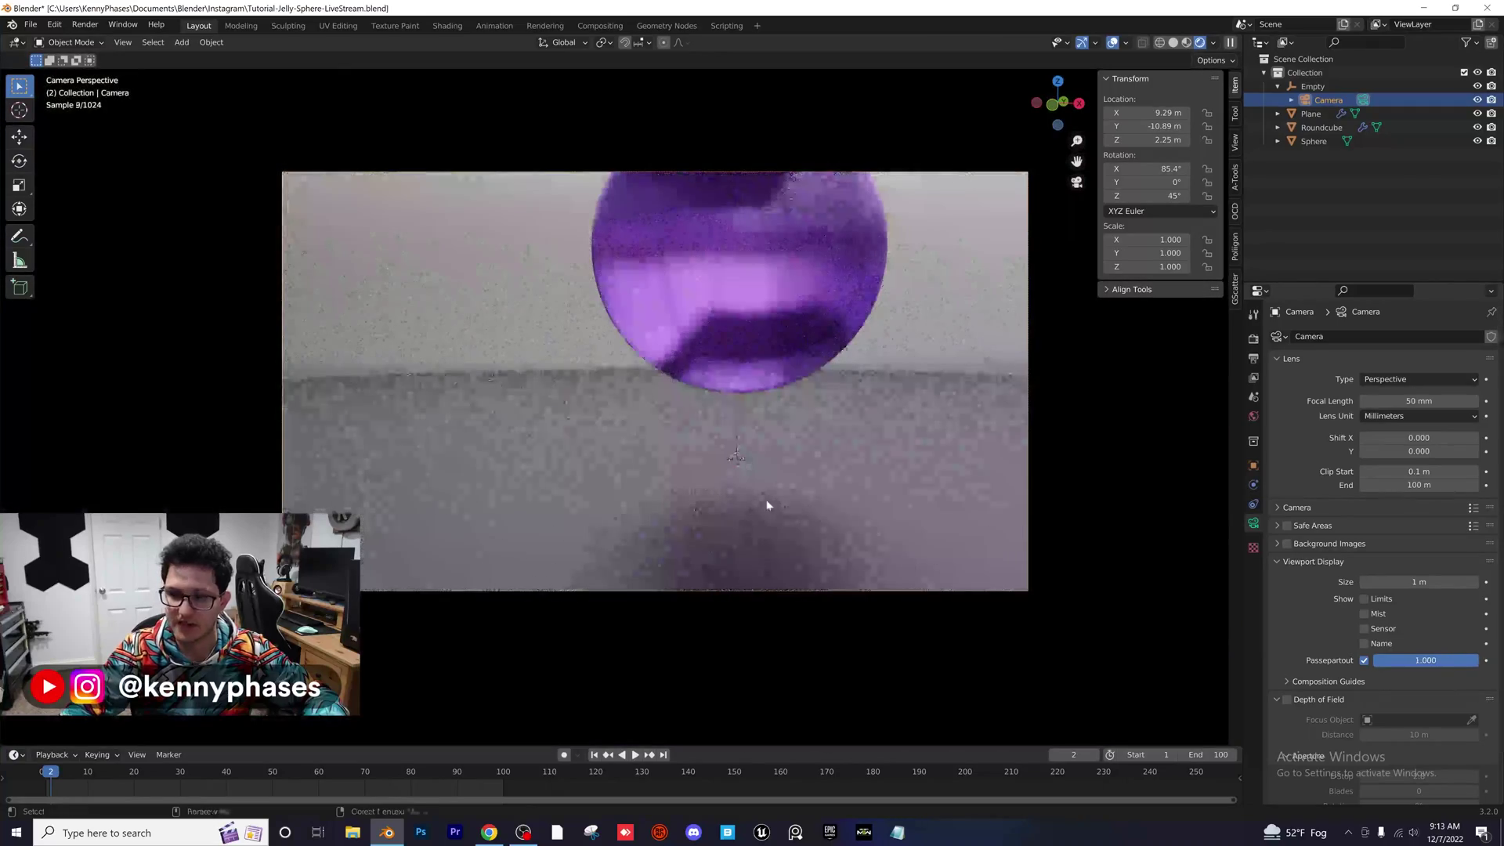
scroll(831, 393, "down", 2, "shift")
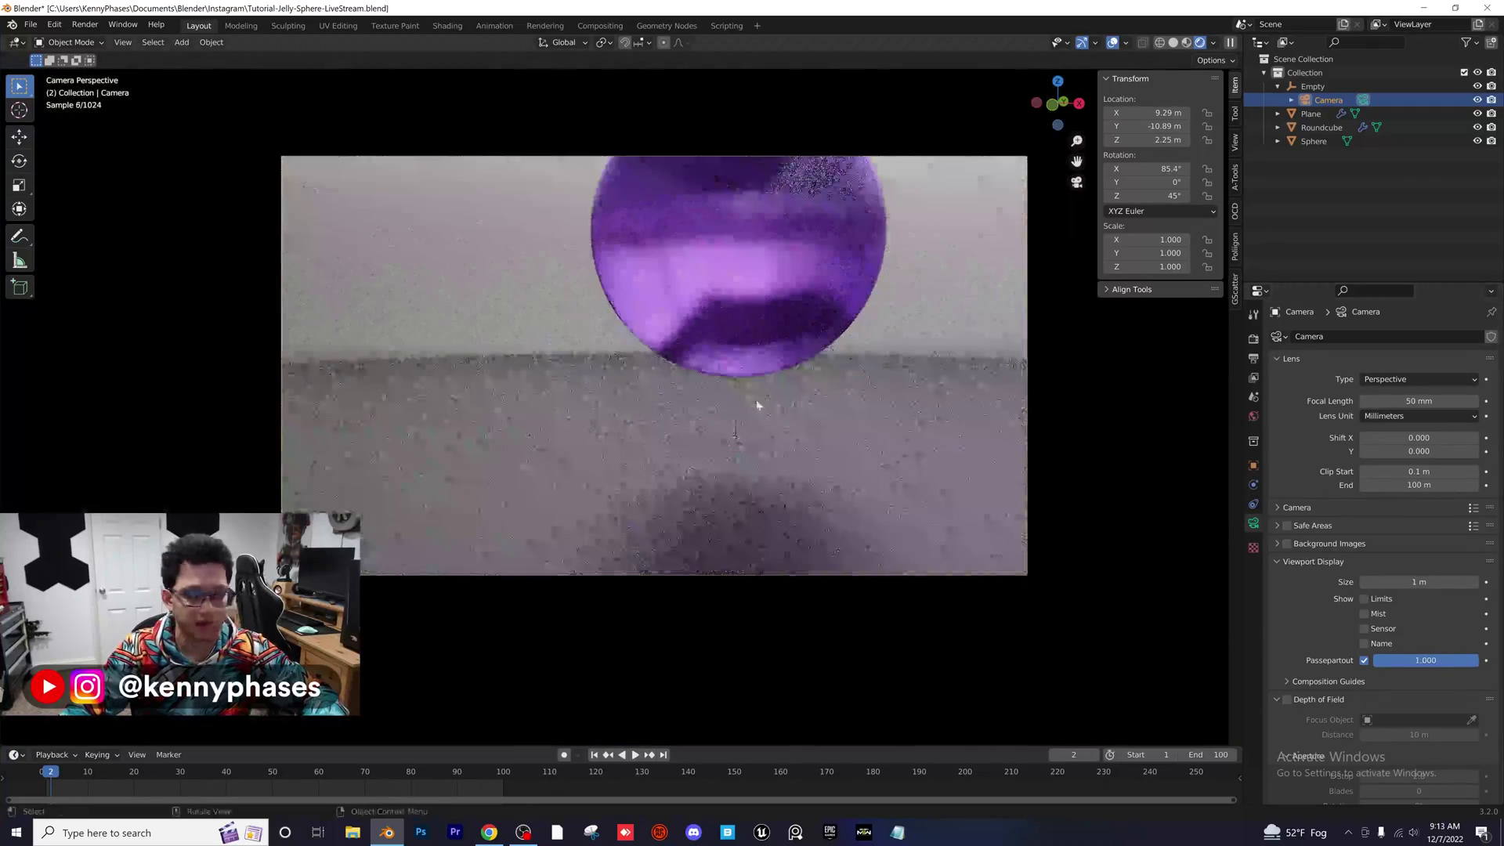
Step: Replay the jelly's drop from frame 1, stopping at frame 17, and select the blob
key("space")
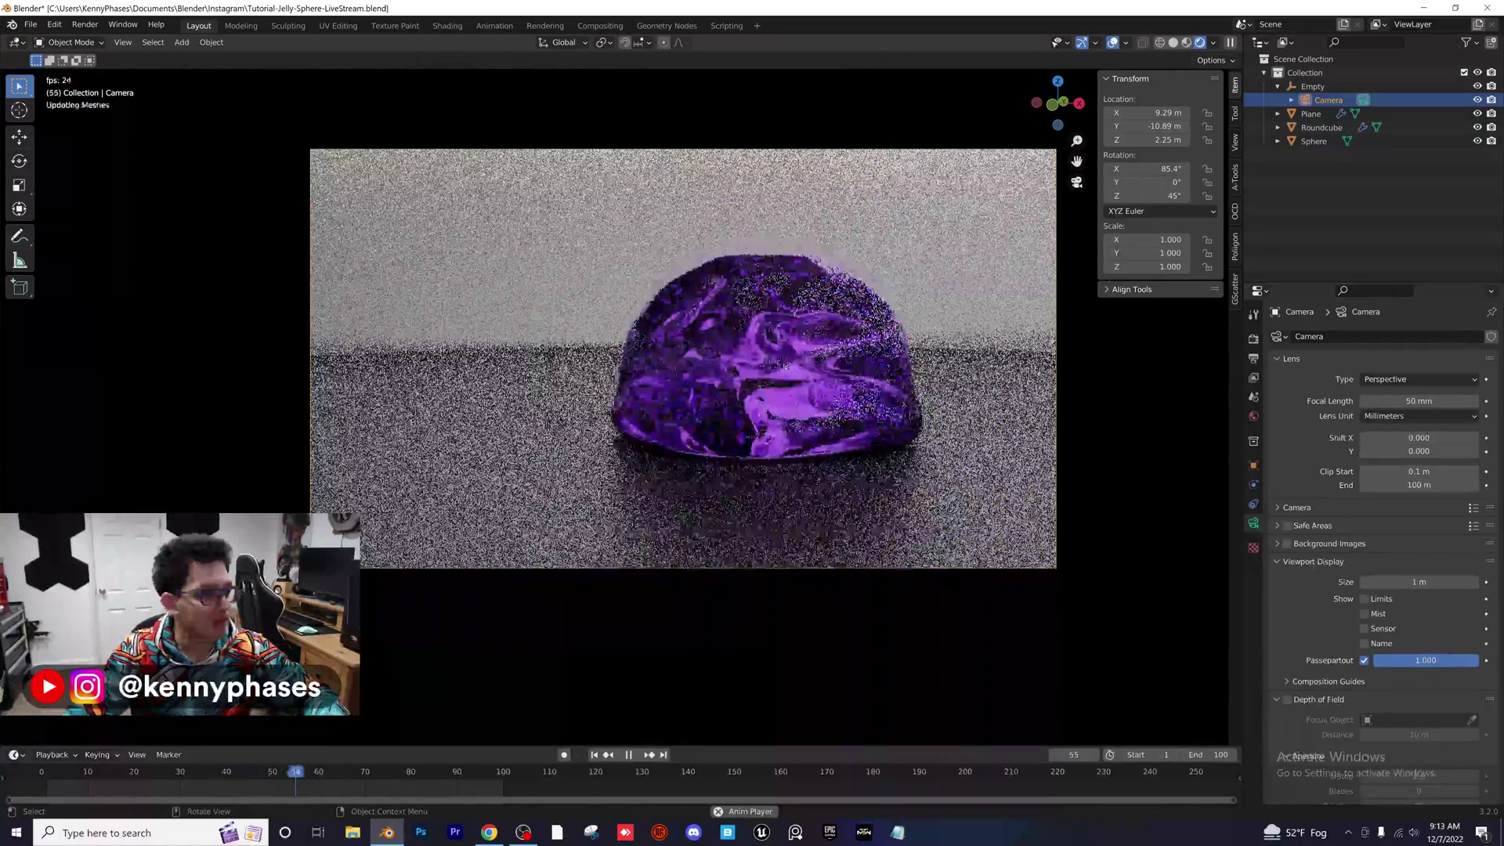
key("space")
scroll(729, 423, "up", 1)
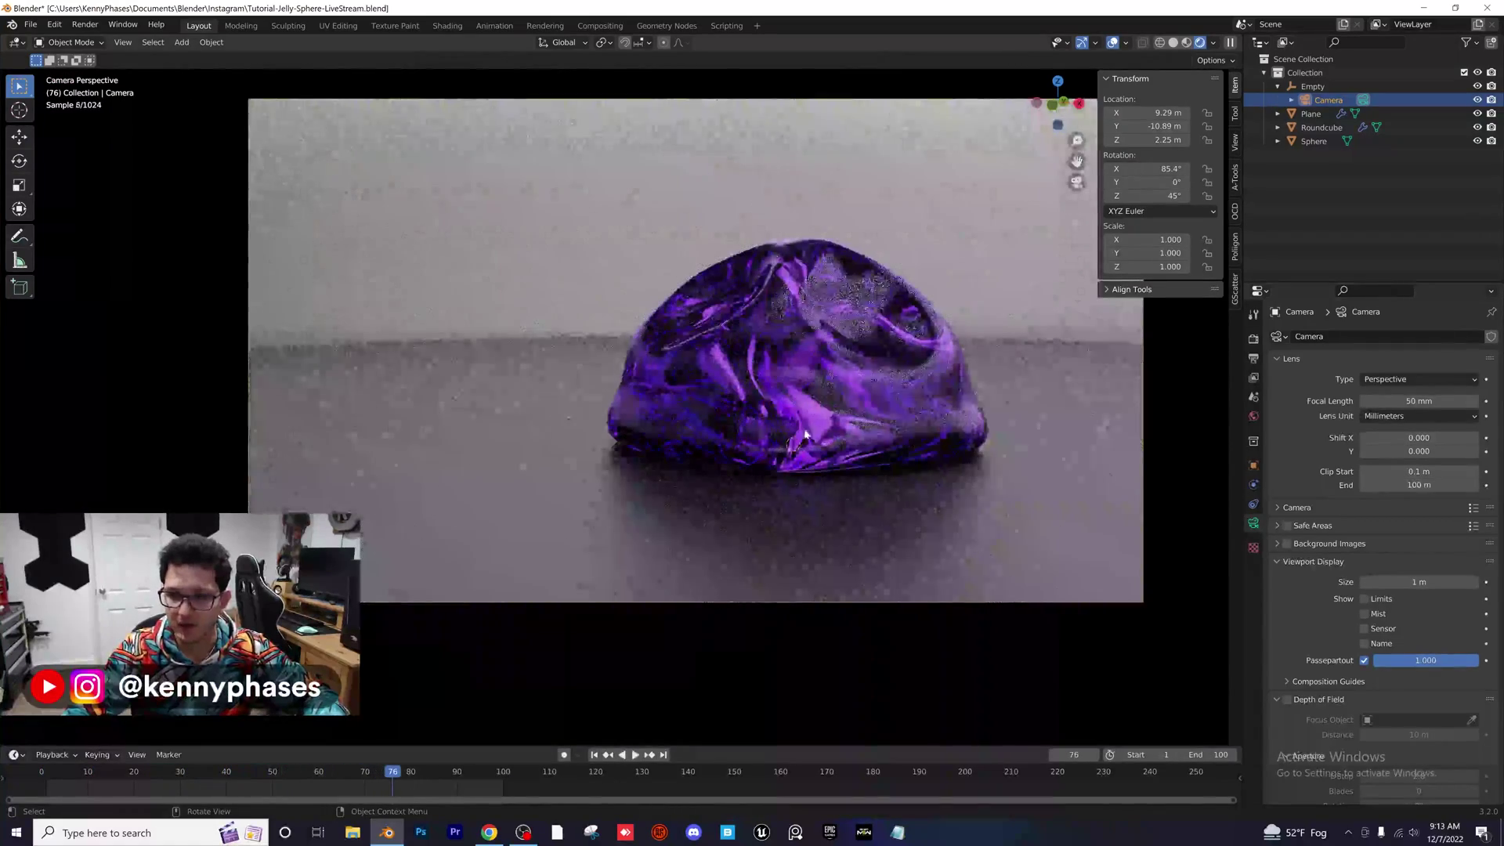
left_click(50, 773)
key("space")
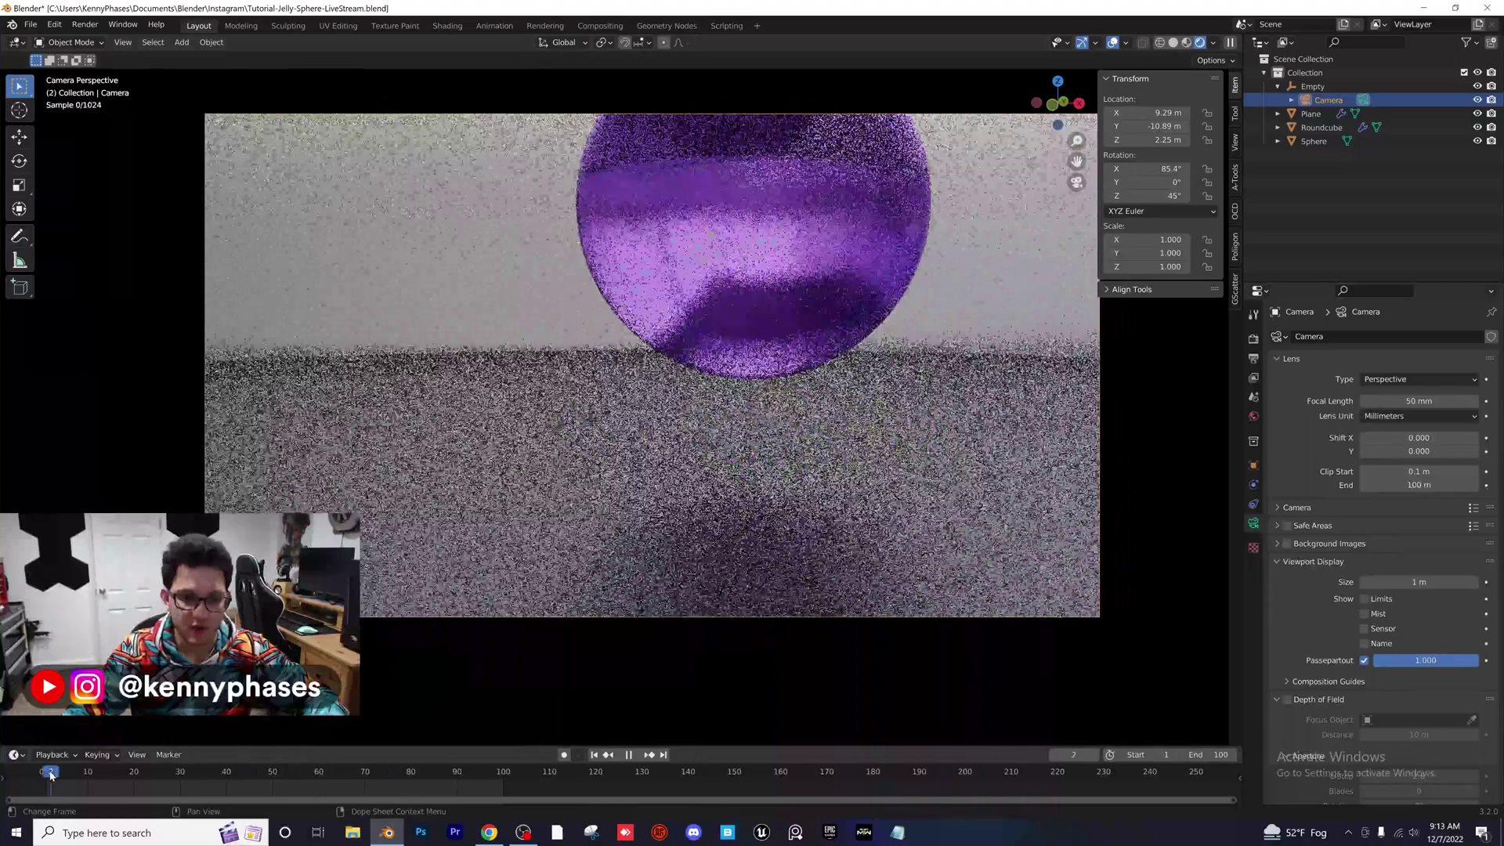
key("space")
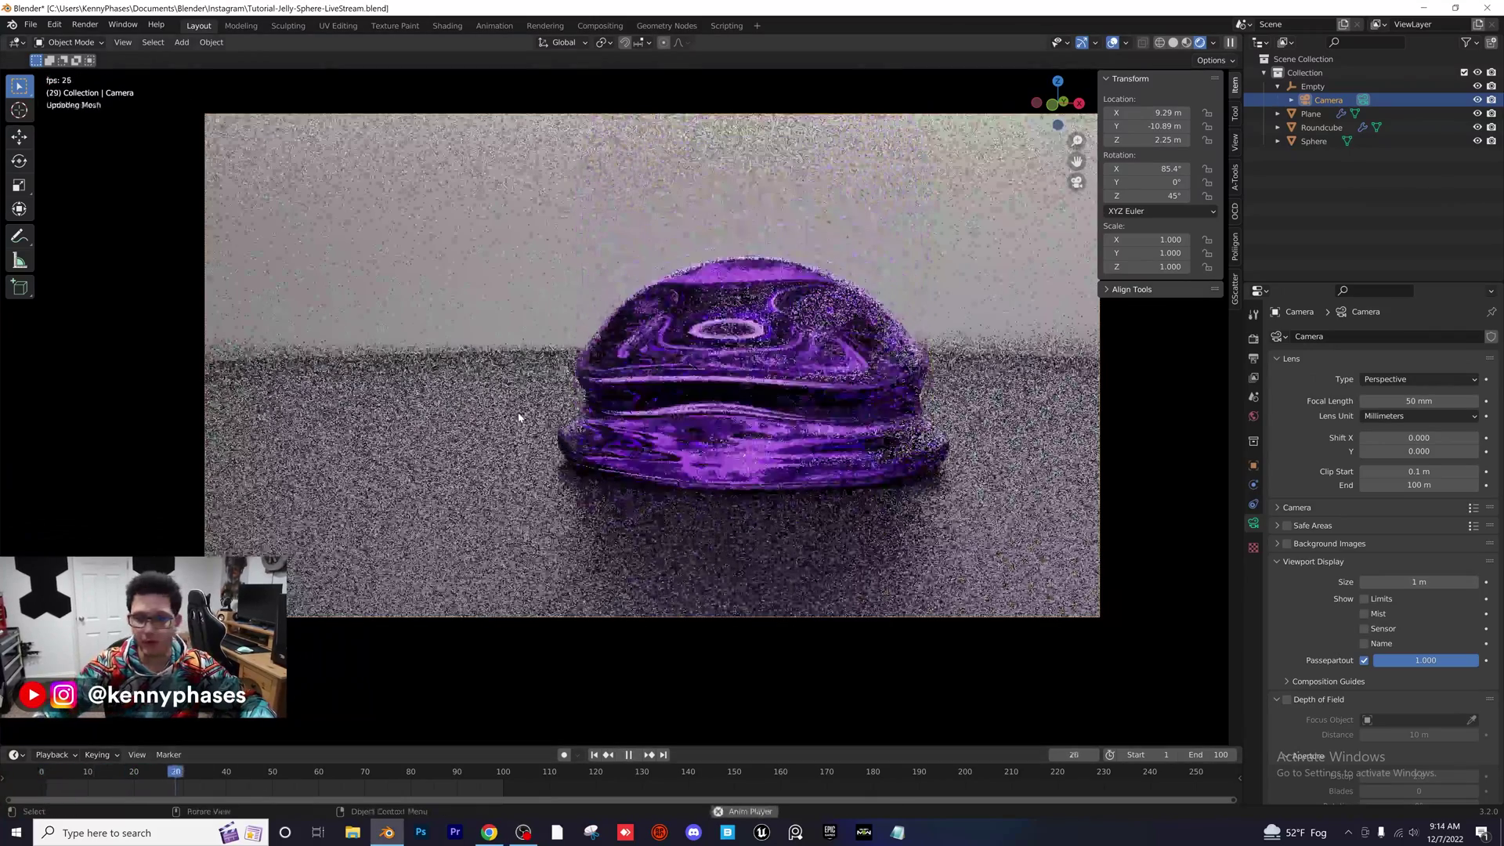
key("space")
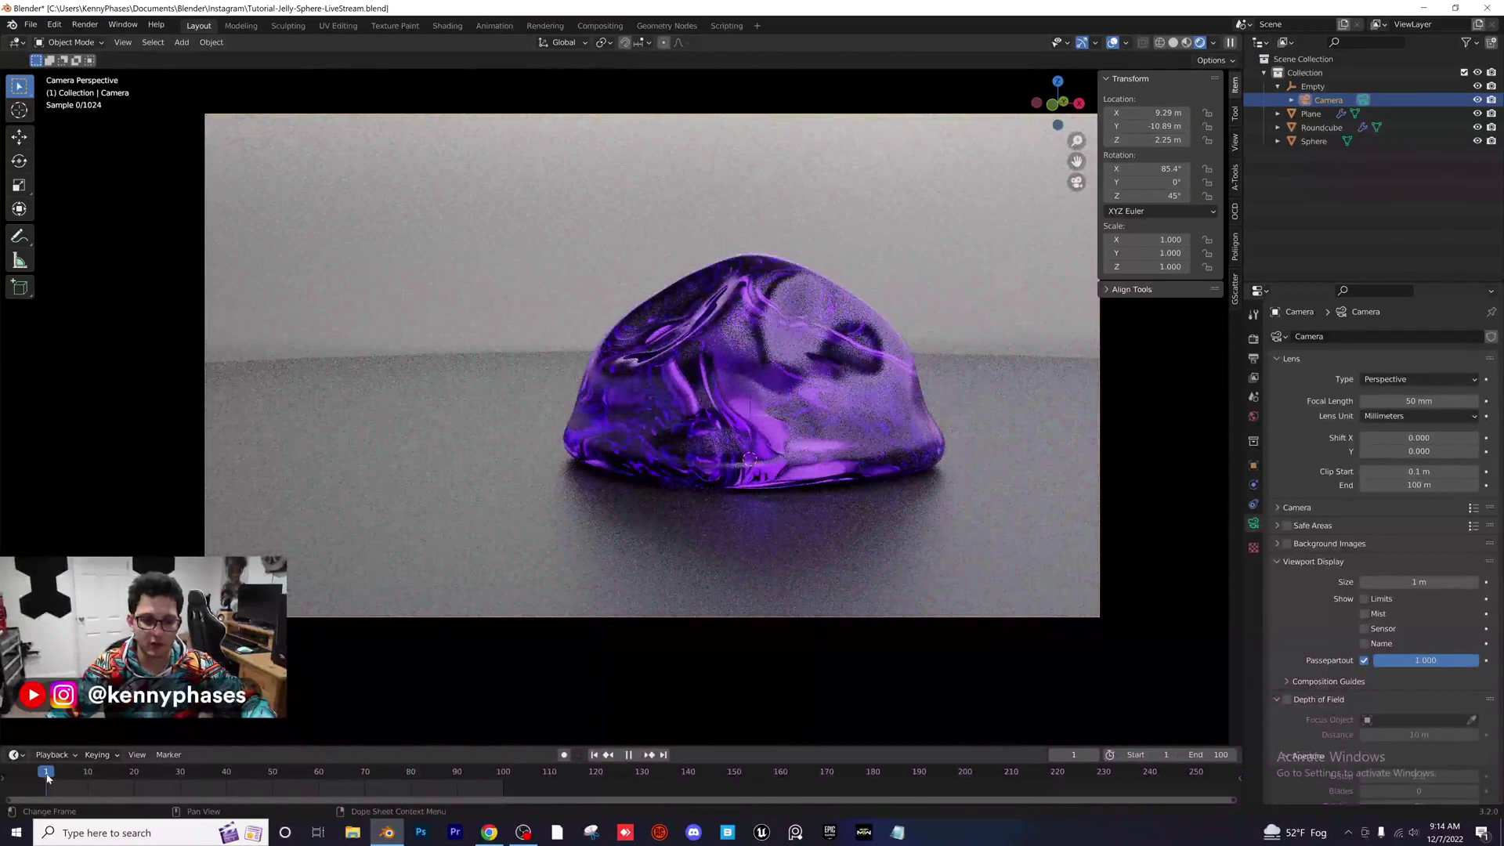
left_click(46, 773)
key("space")
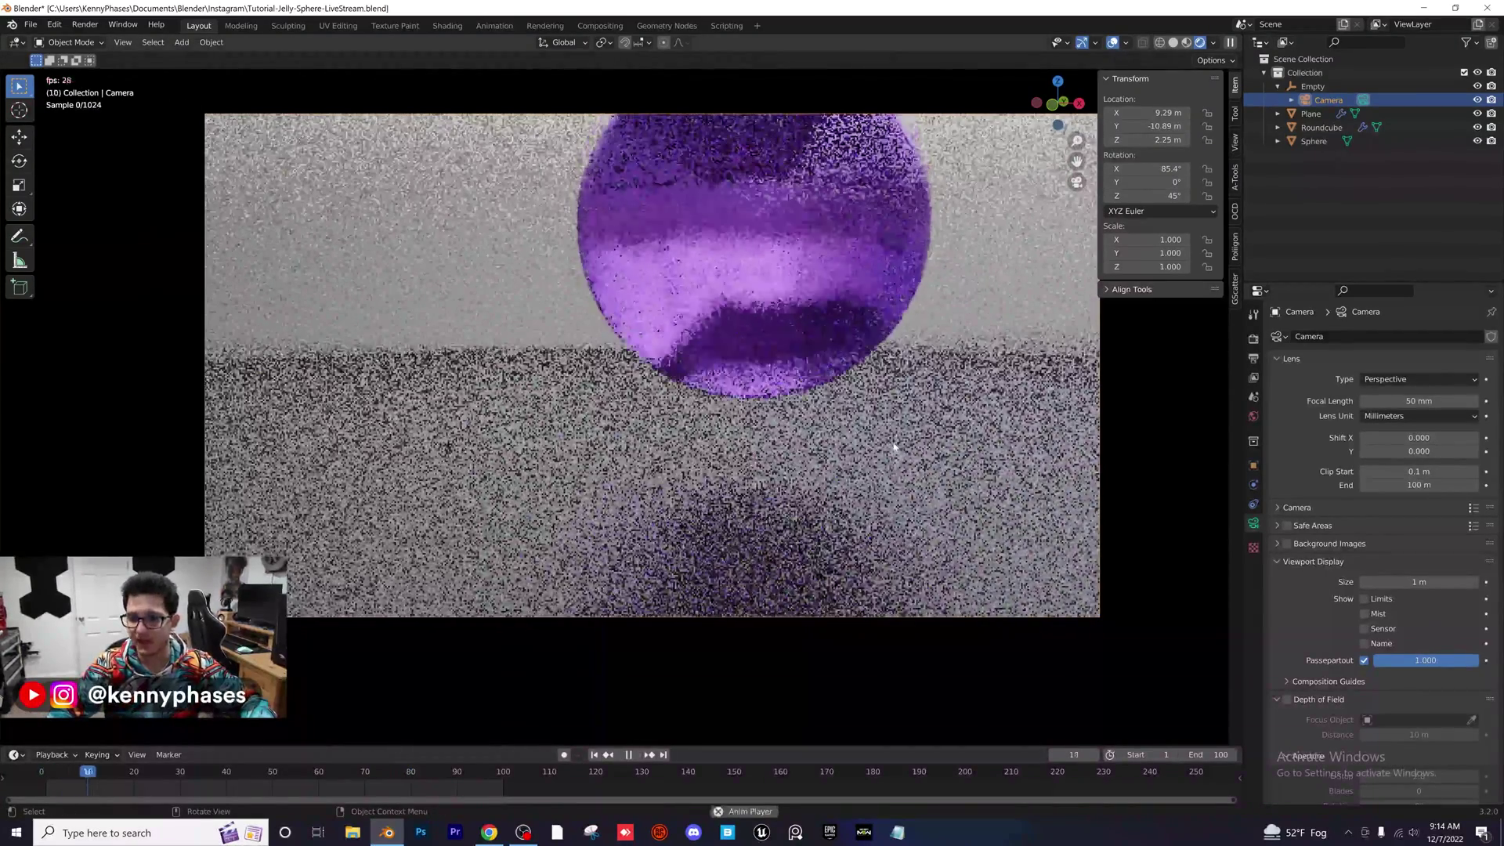
key("space")
left_click(746, 292)
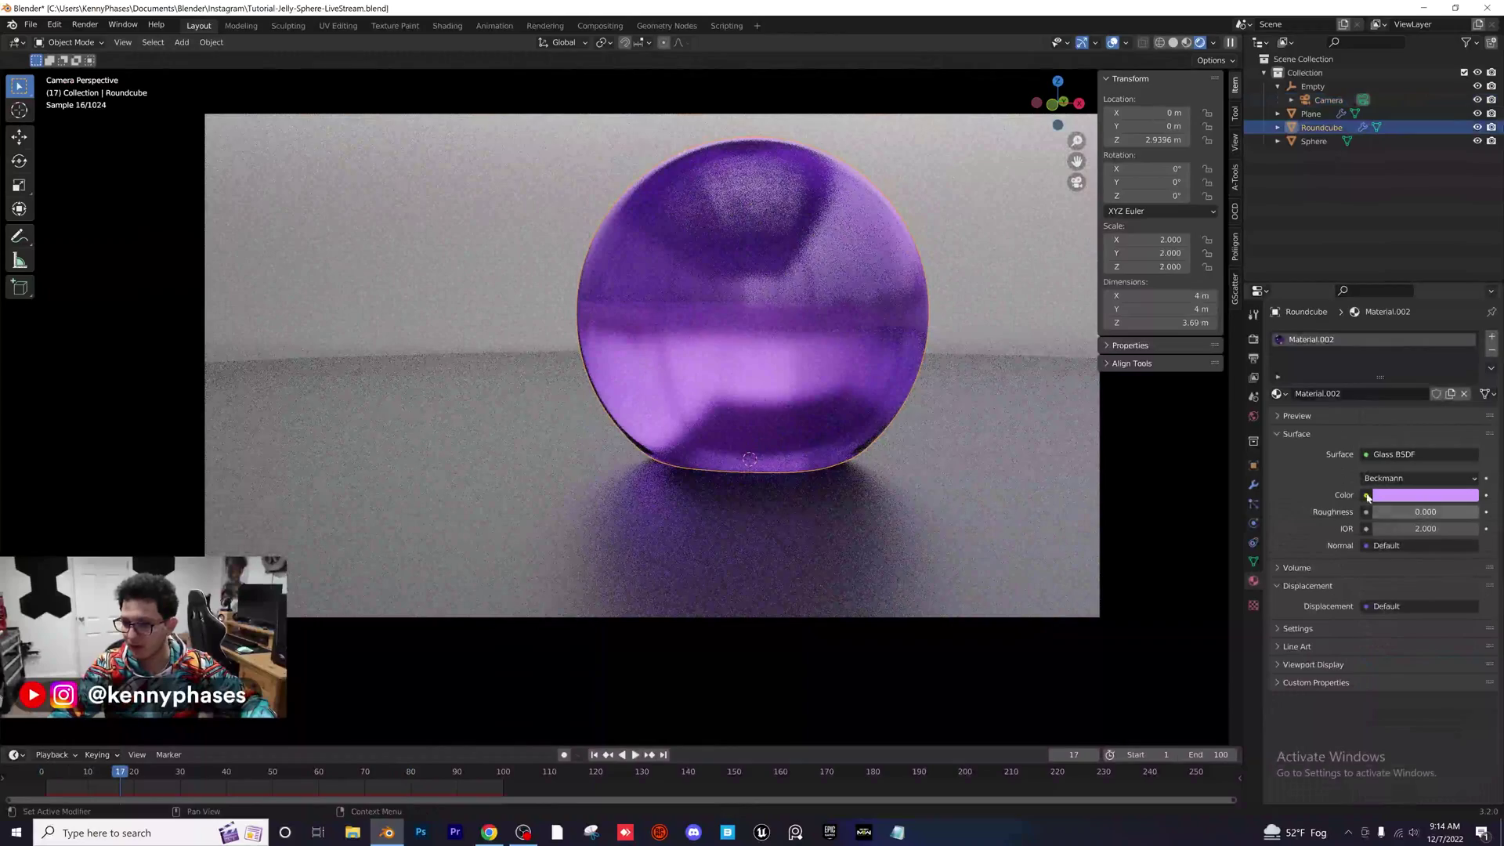
Step: Set the jelly's Glass BSDF IOR to 1.2 and play the animation from the start to check it
left_click(1382, 529)
type("1.2")
key("Return")
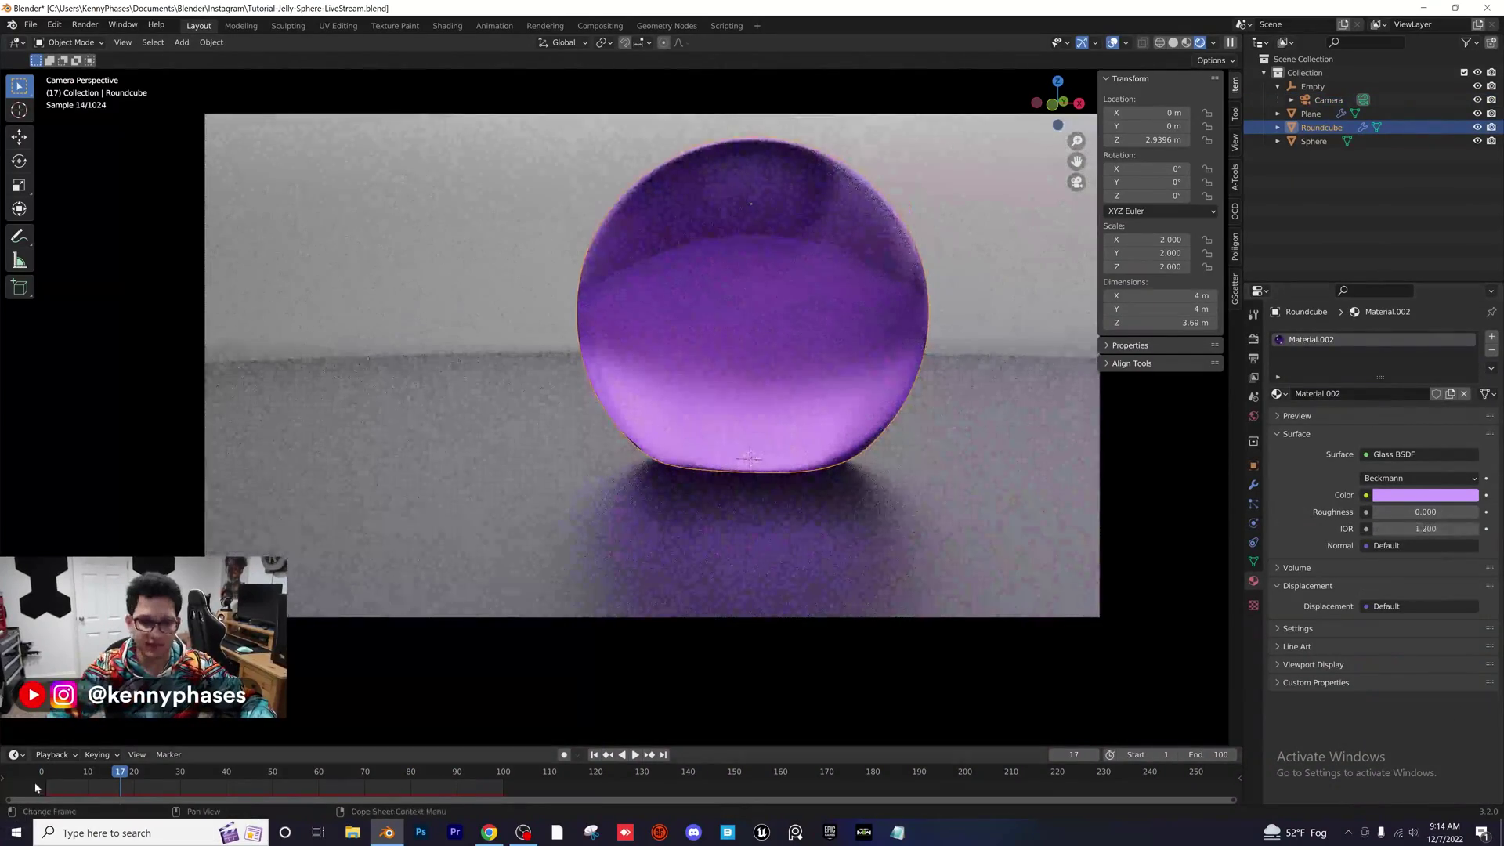
left_click(37, 789)
key("space")
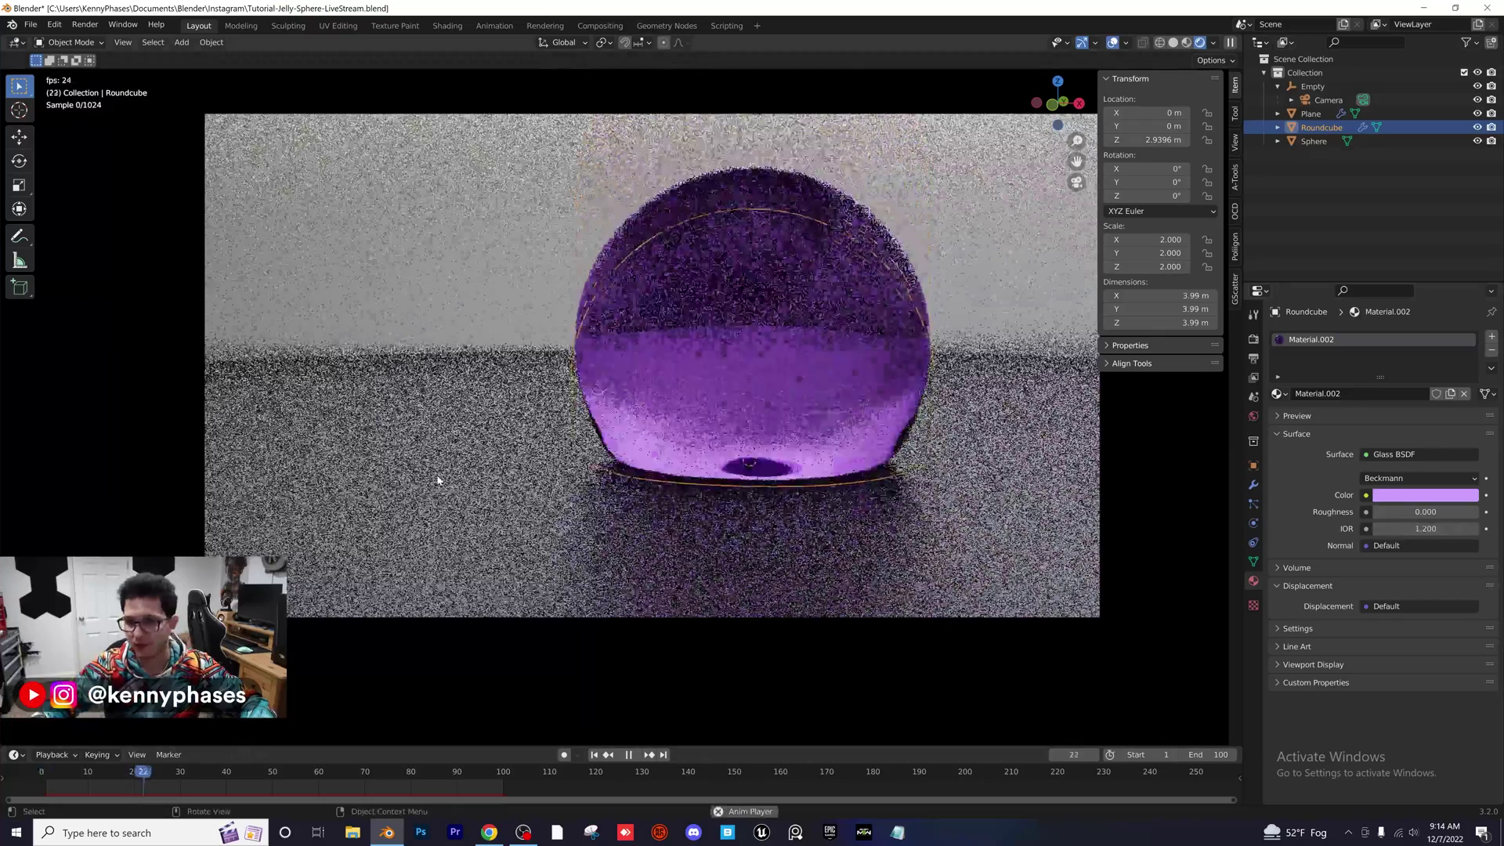
key("space")
Step: Raise the glass IOR step by step to 1.500 and replay the animation around frame 25
scroll(913, 324, "up", 3)
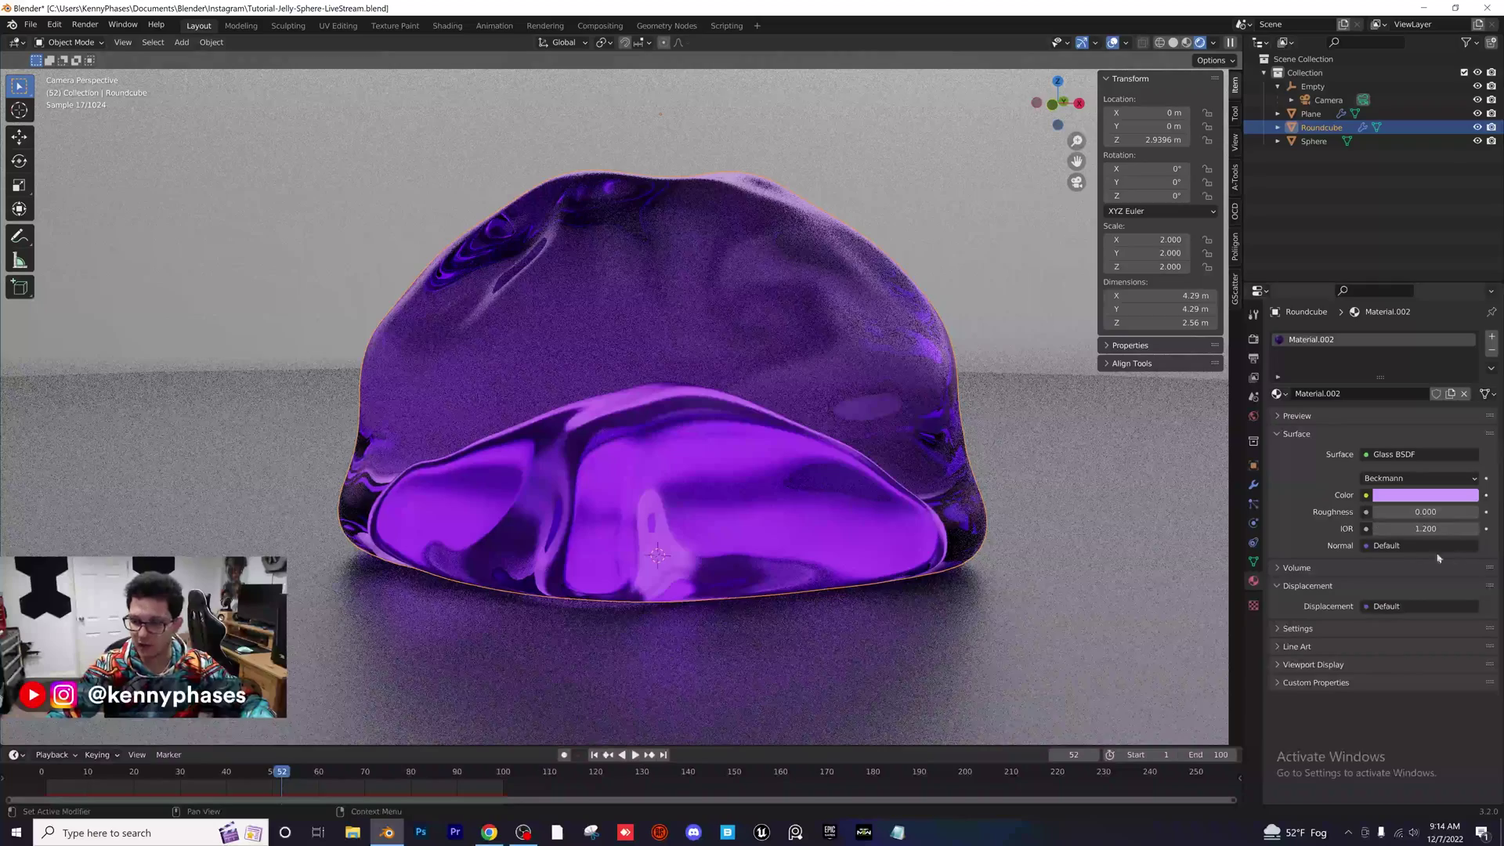
left_click(1476, 529)
left_click(1475, 530)
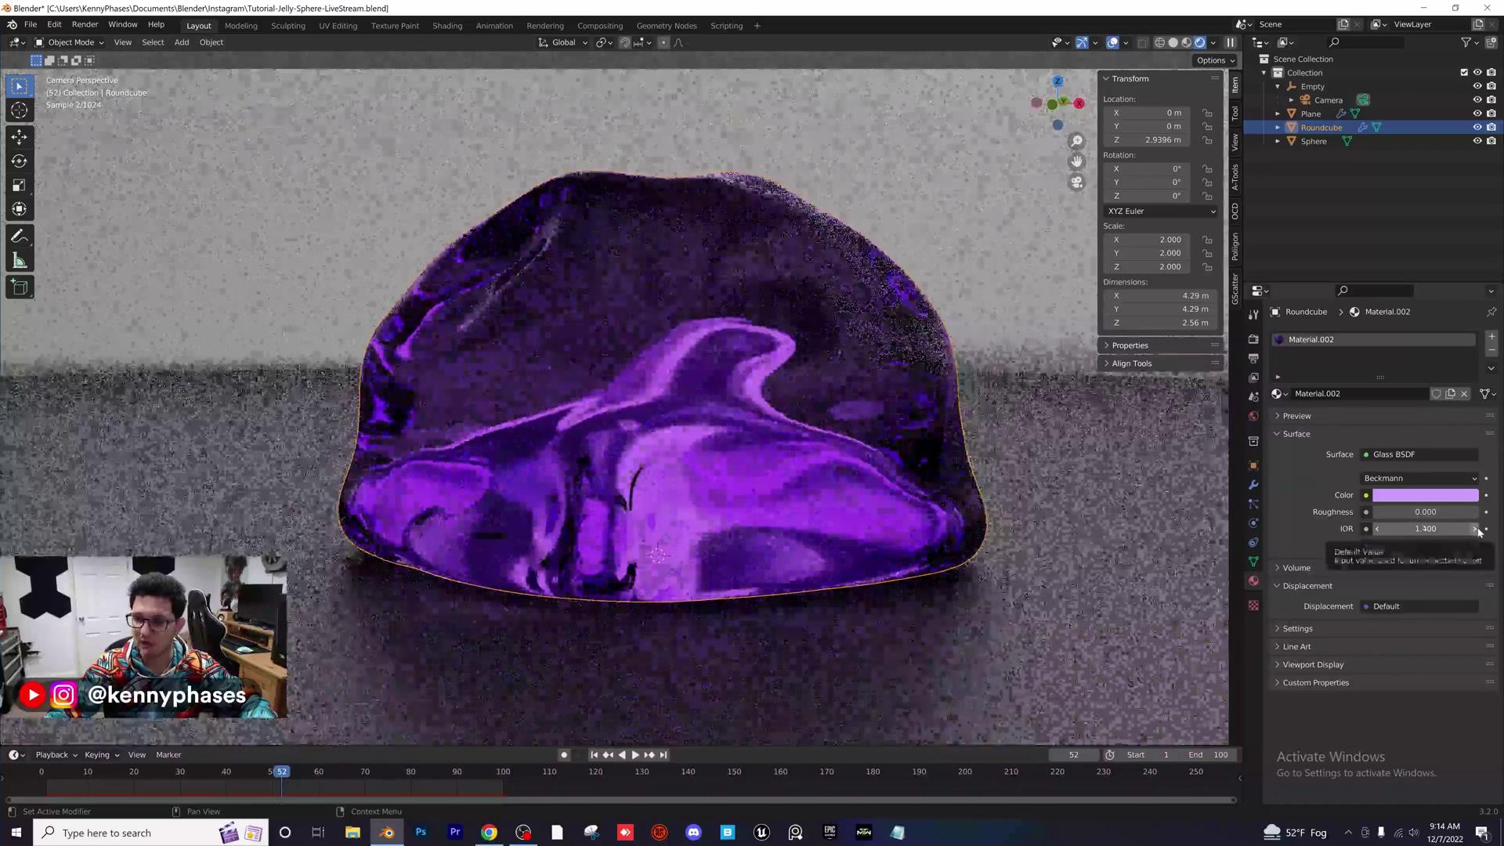
left_click(1475, 530)
scroll(577, 463, "down", 3)
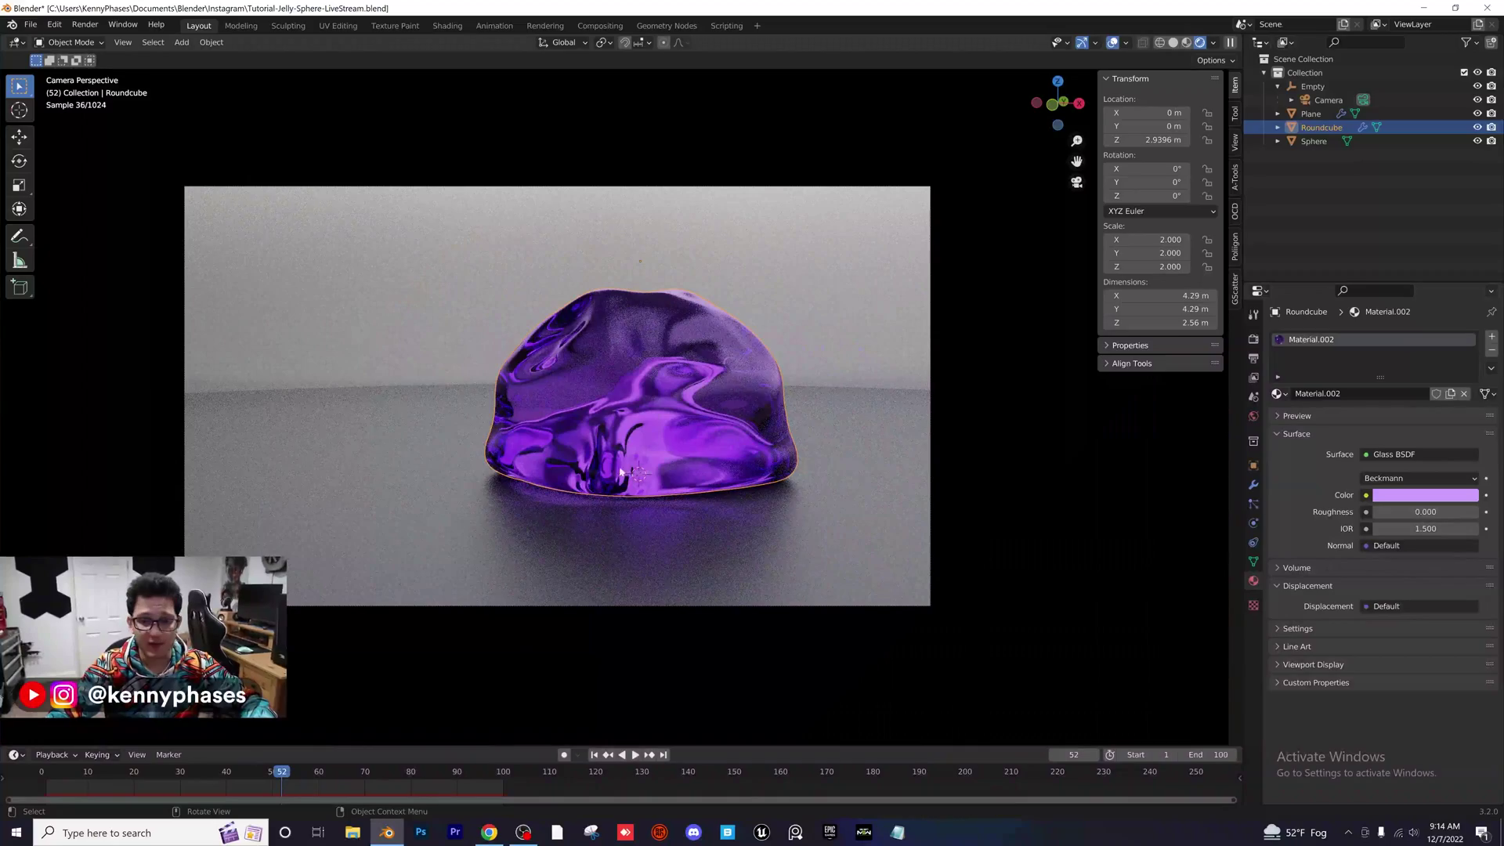
scroll(587, 433, "up", 2)
key("space")
left_click(162, 776)
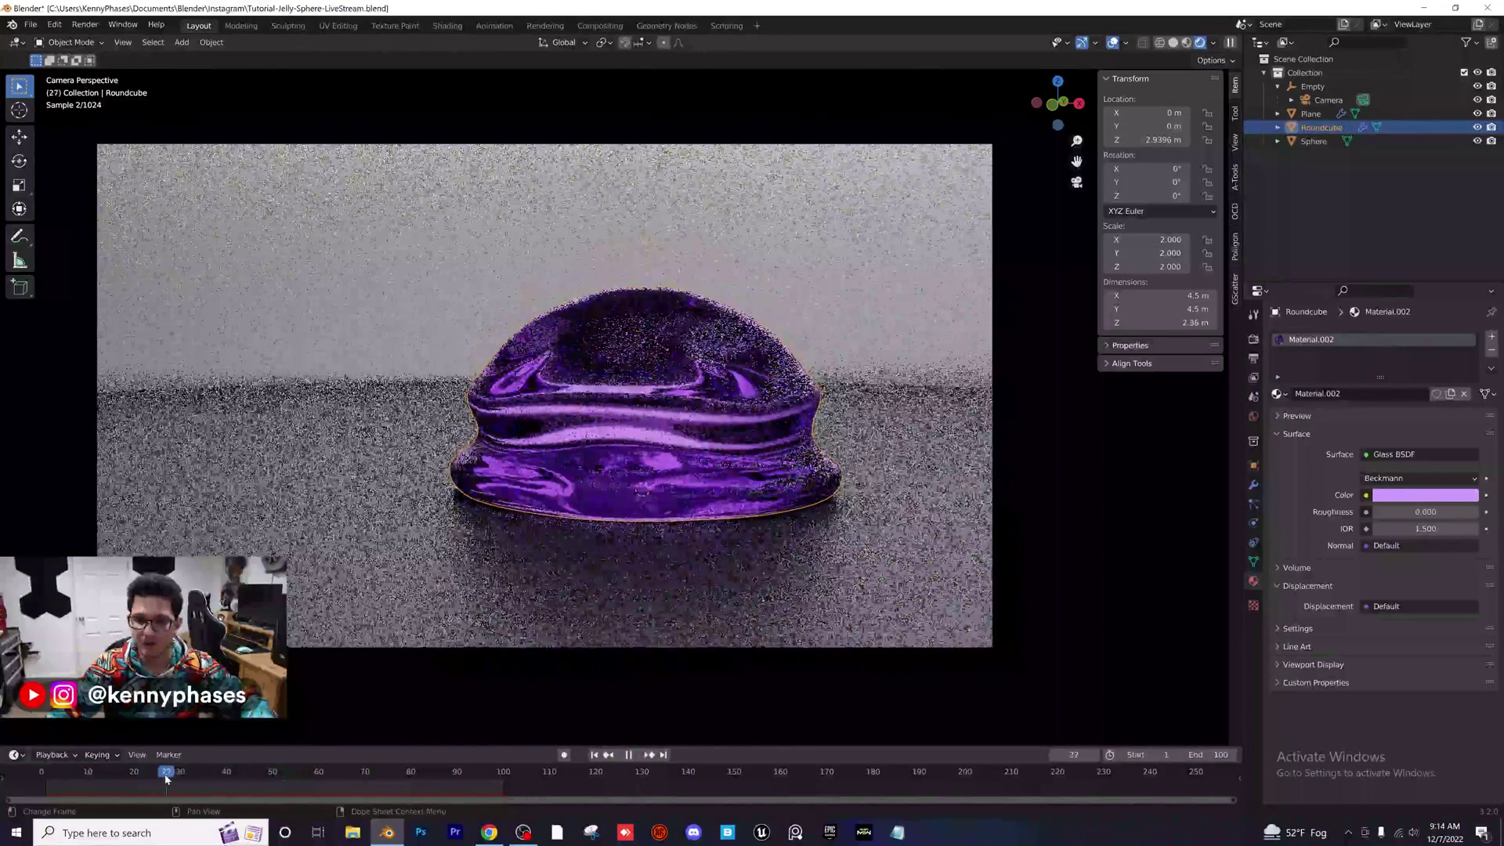
Step: Stop playback at frame 27, move the camera to X 8.4459, Y -11.747, Z 2.1407, and show render sampling settings
key("space")
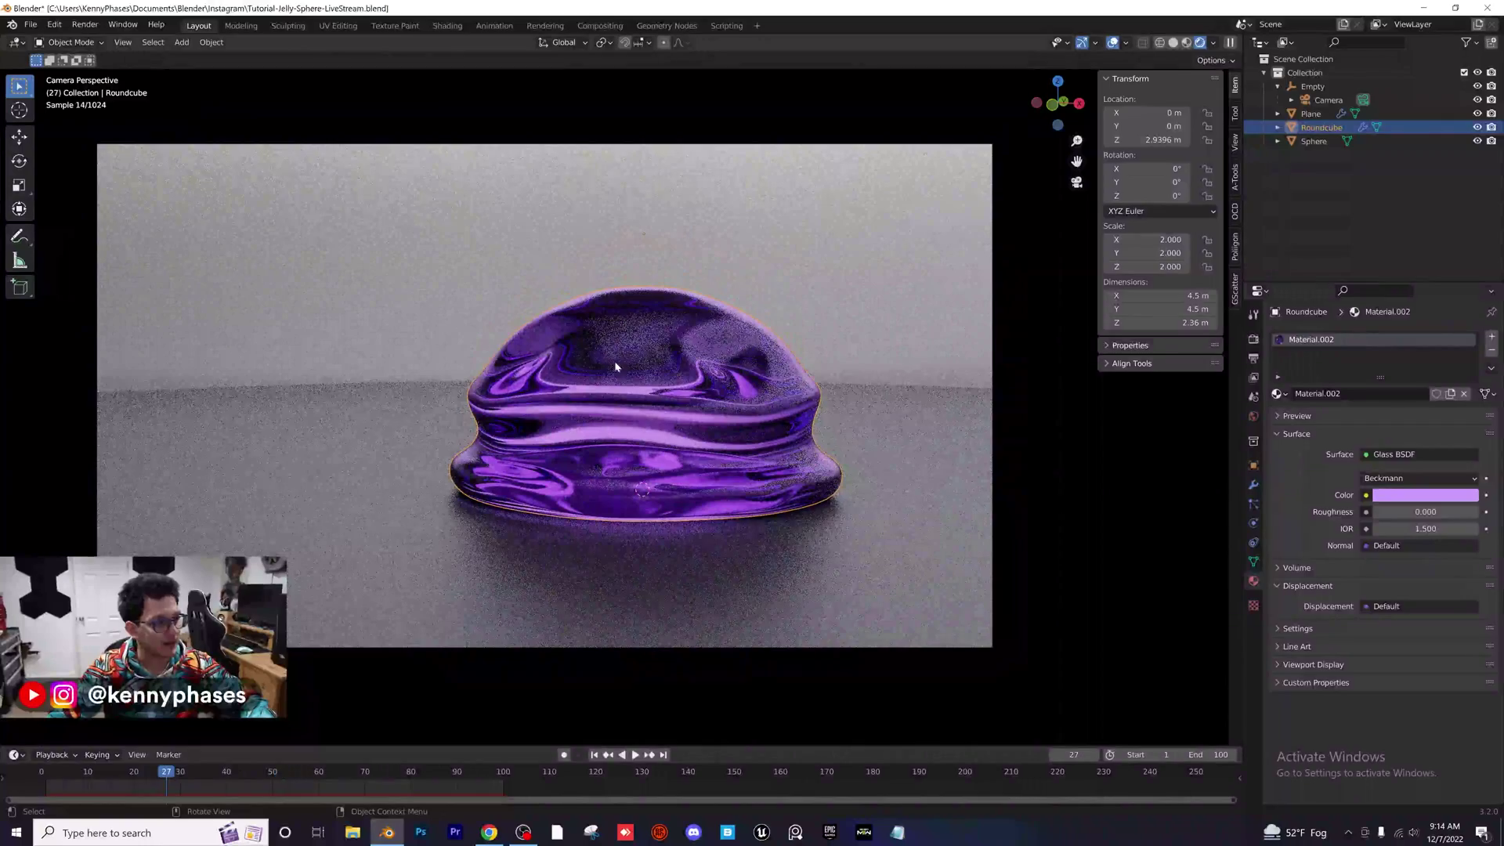
left_click(1381, 100)
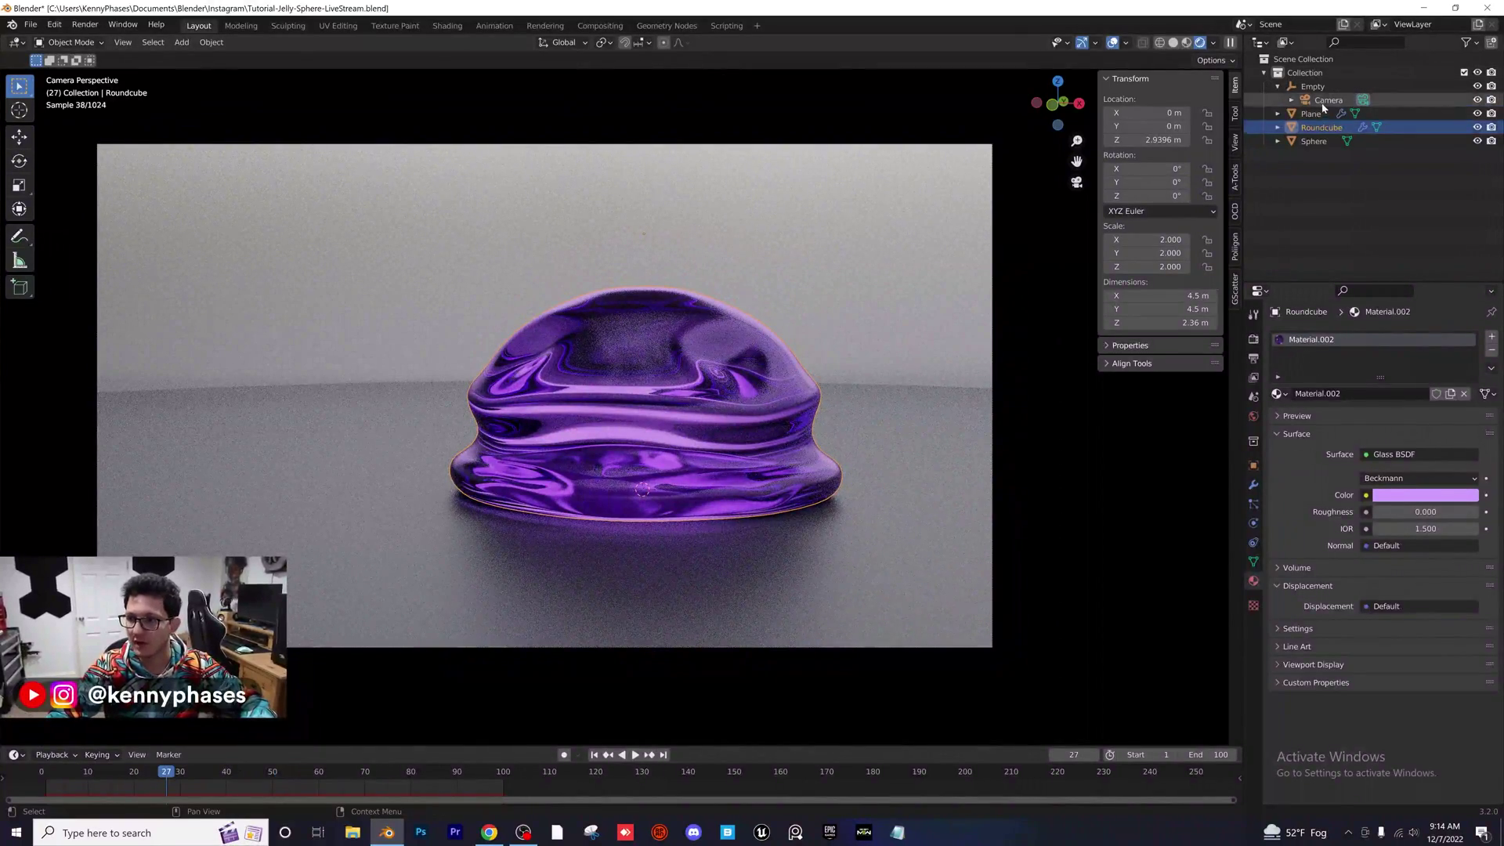
key("g")
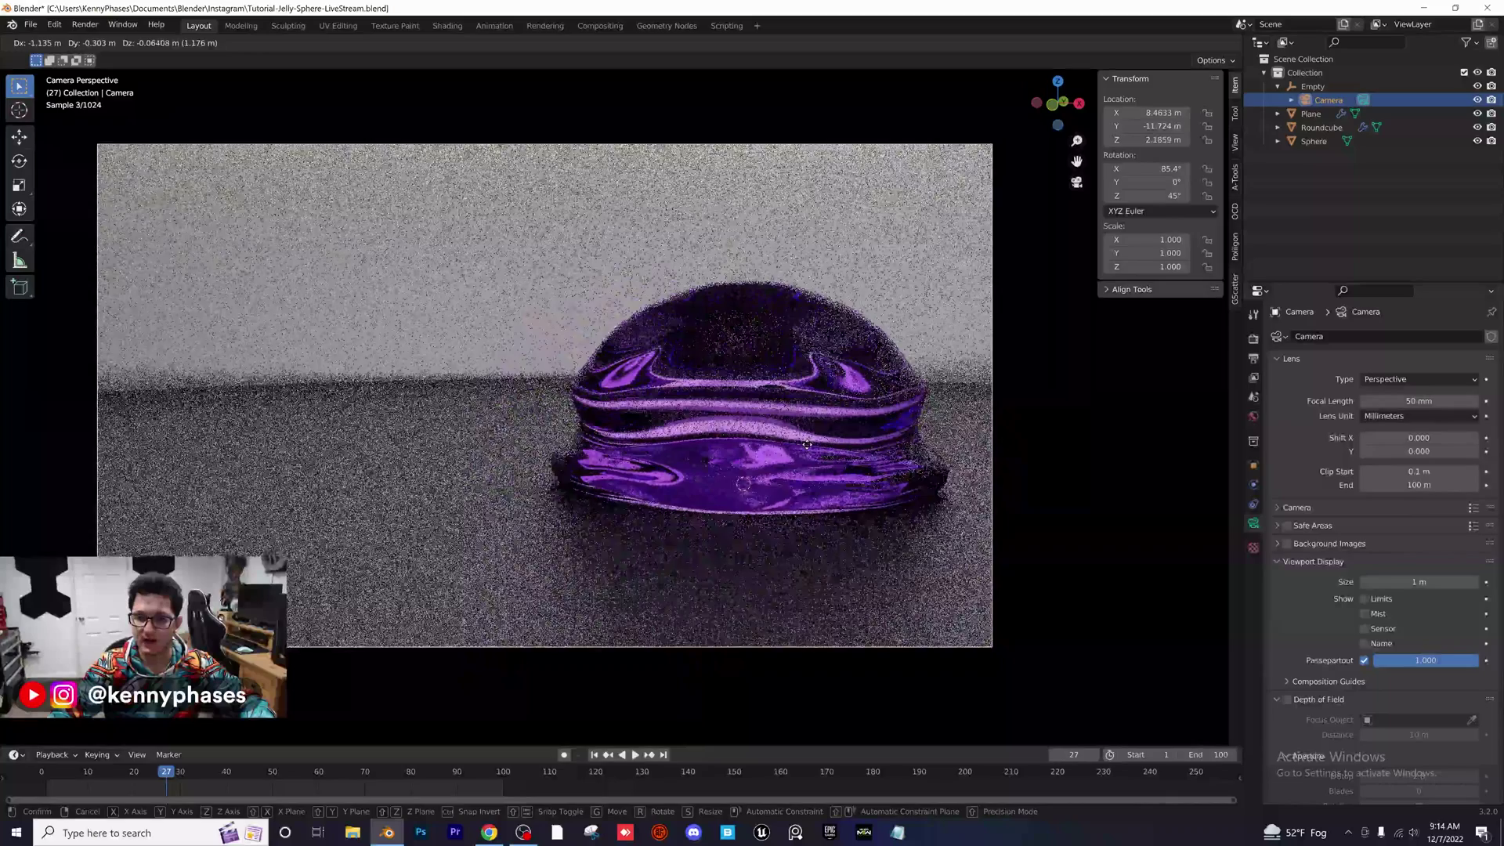
left_click(364, 406)
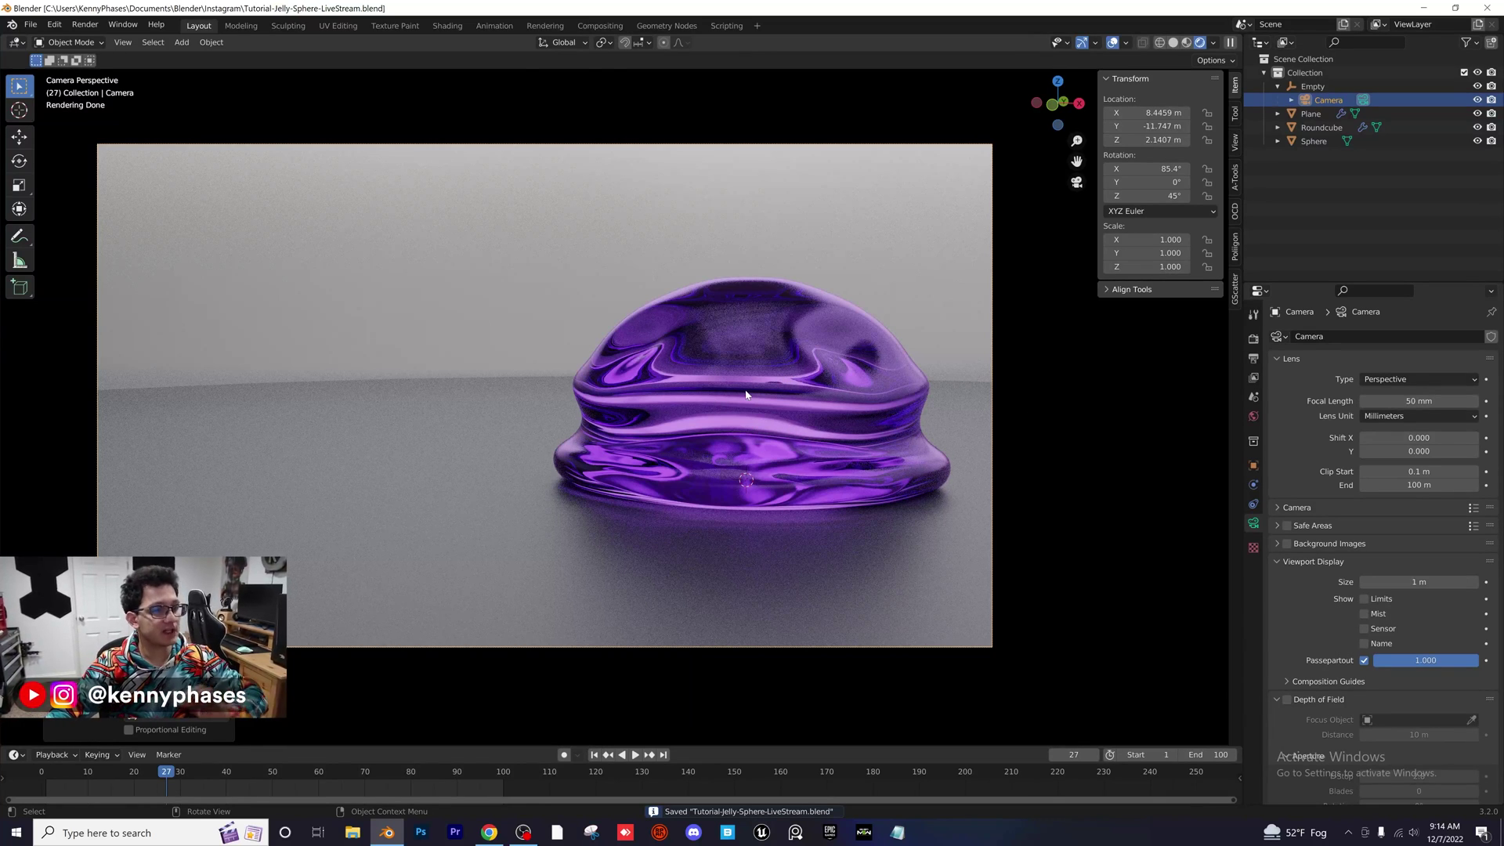
left_click(1254, 339)
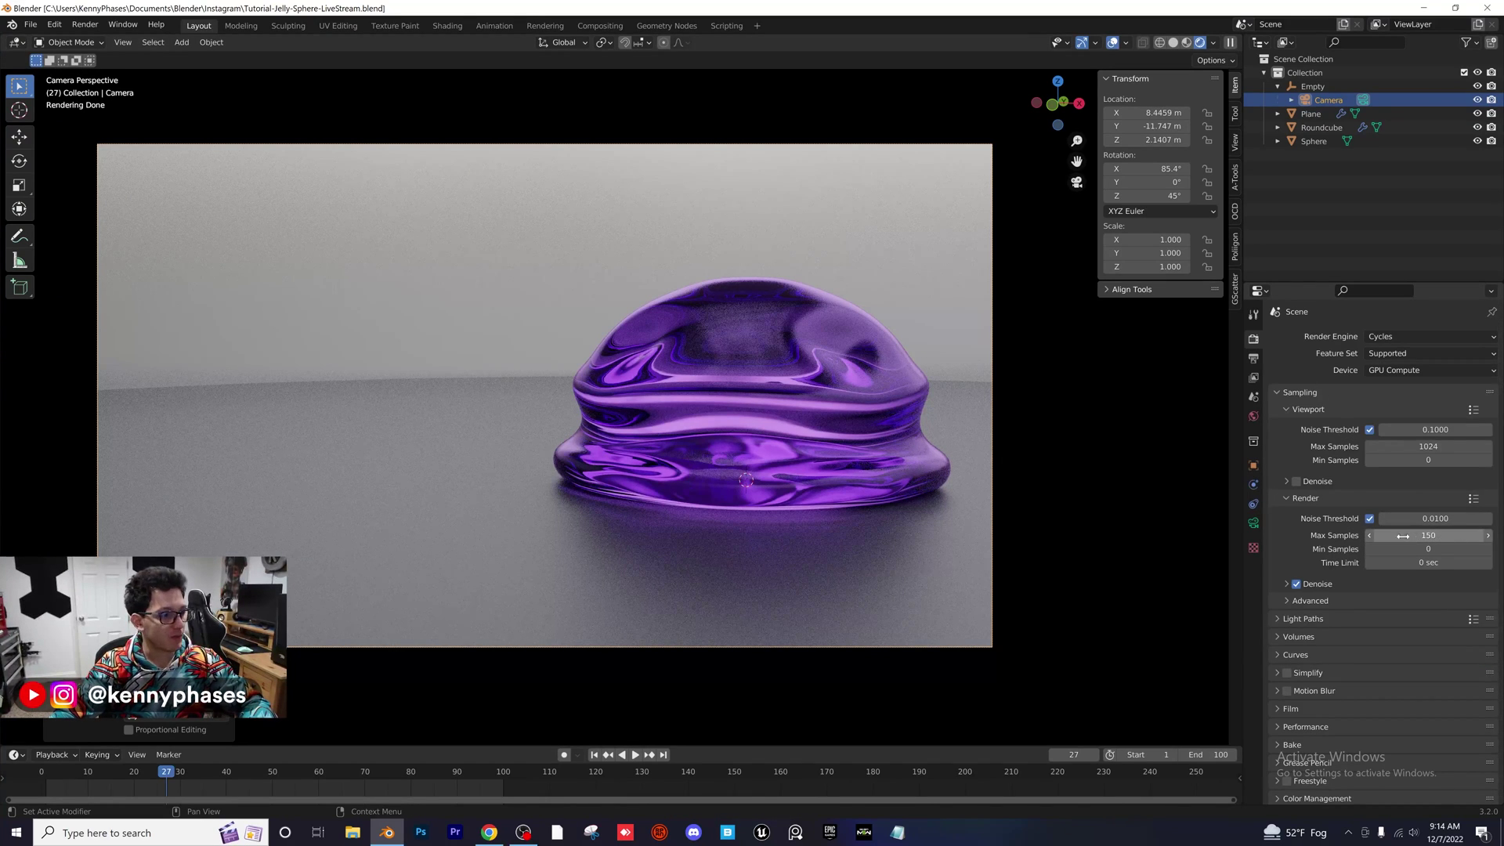
Step: Set the render output path to a new C:\tmp\Jelly-Export folder with file name Jelly-Export-YT
left_click(1254, 358)
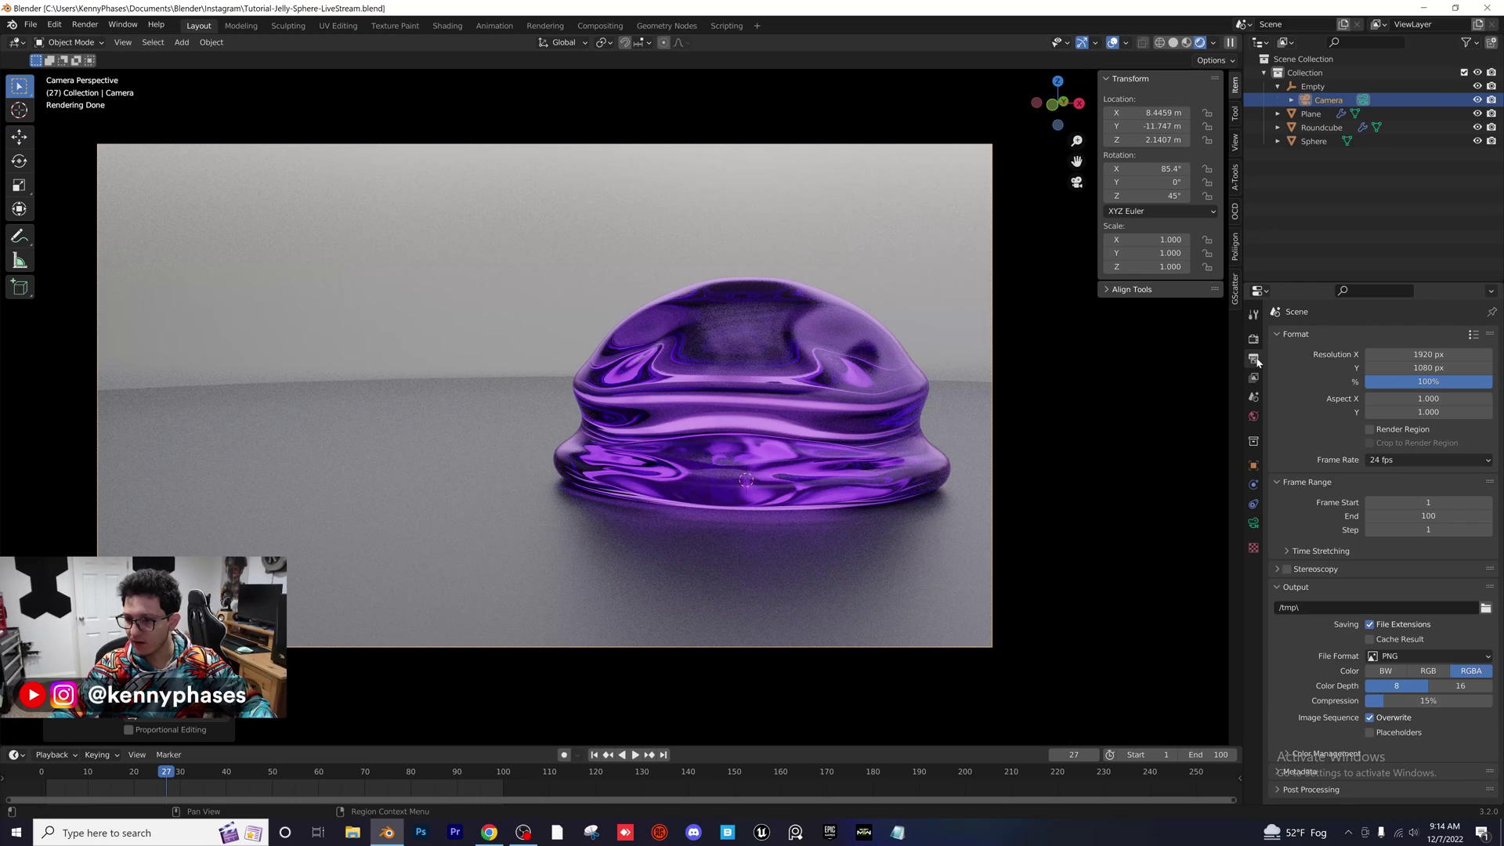
left_click(1485, 608)
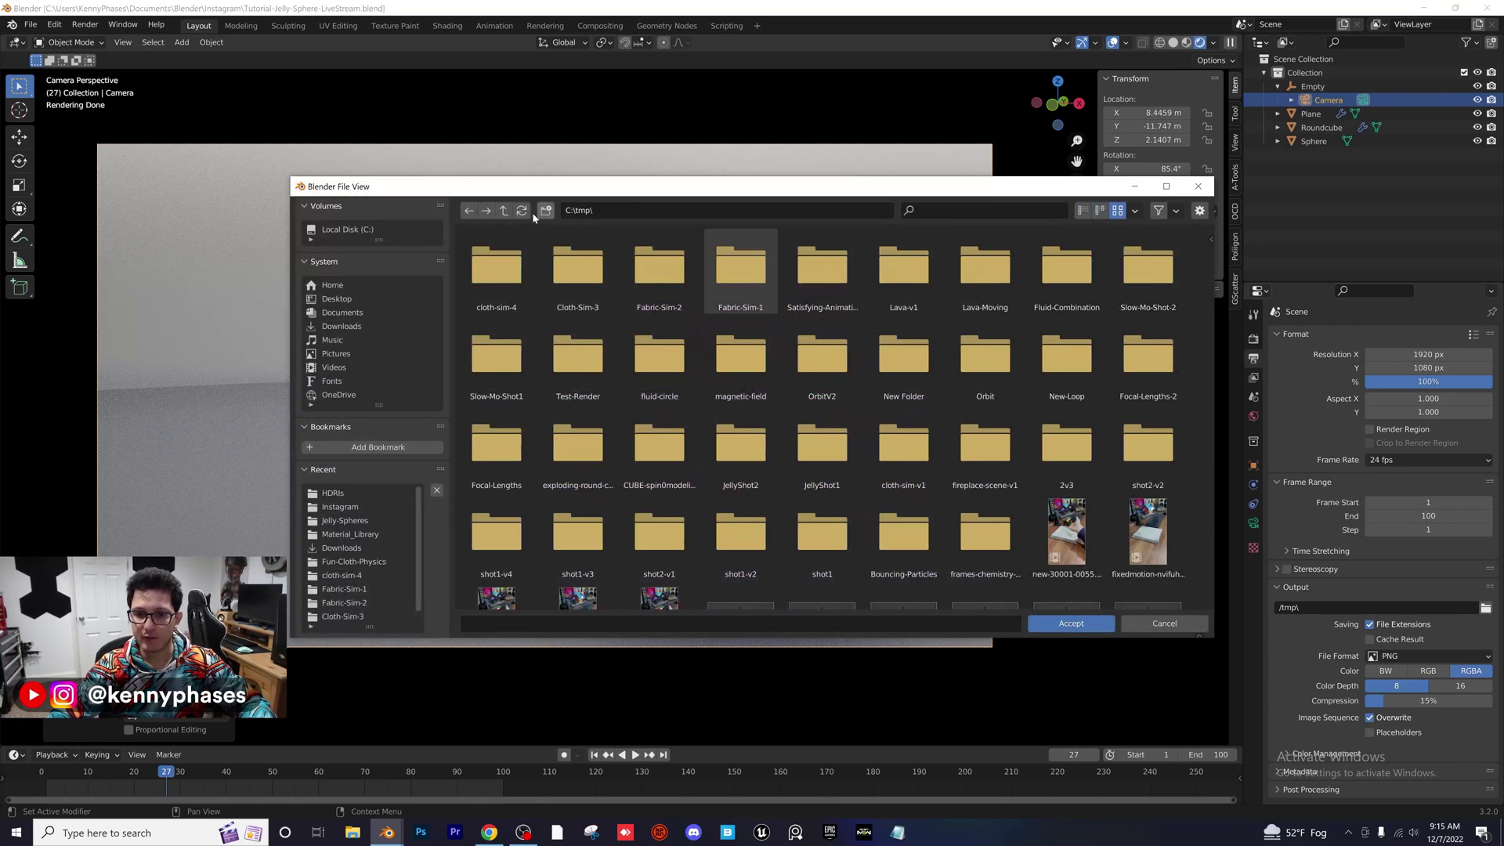
left_click(546, 210)
key("BackSpace")
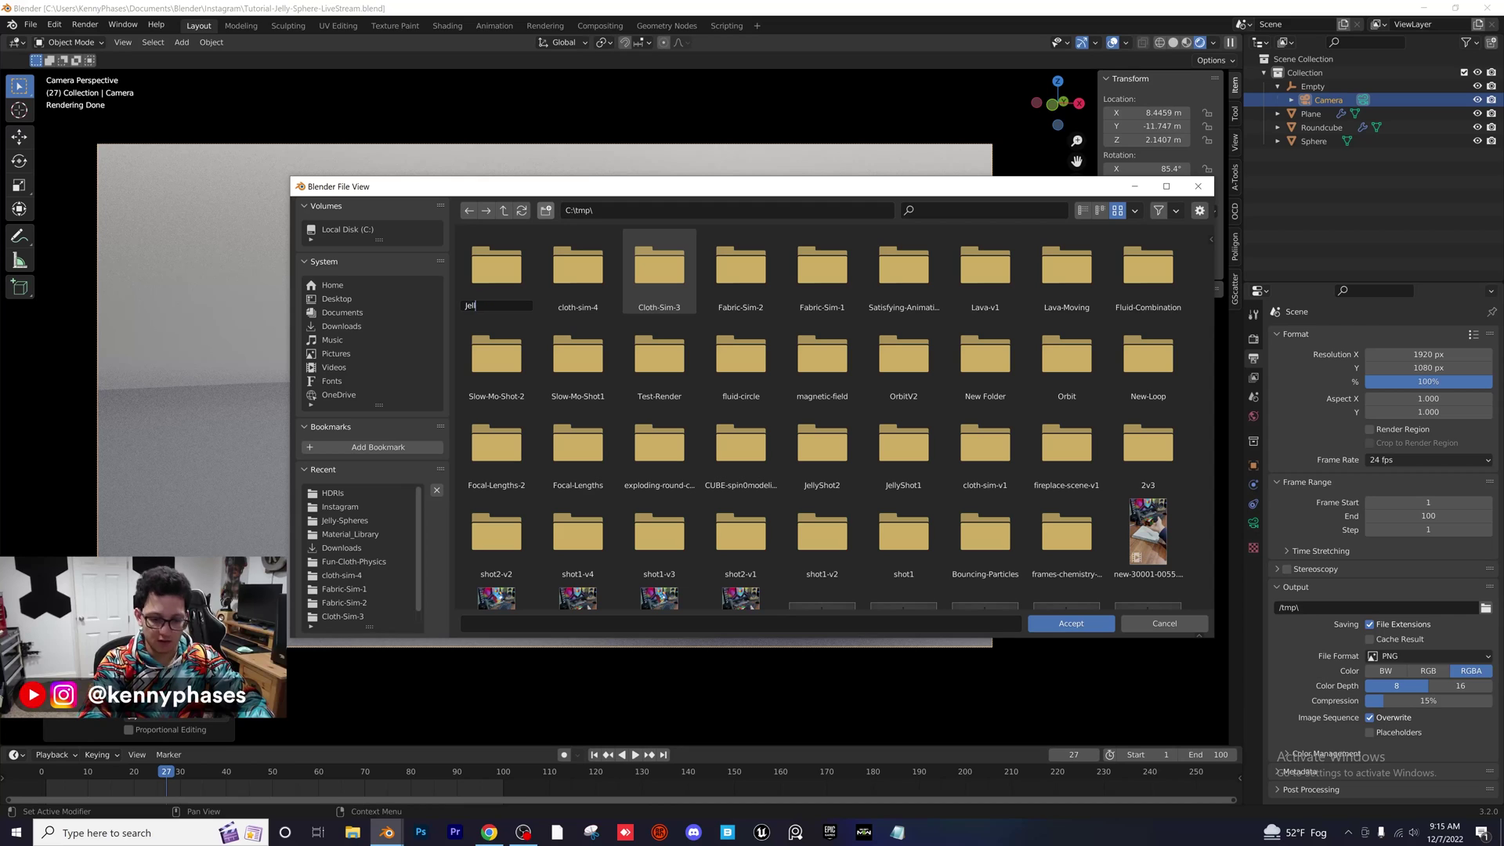
type("Jelly-Export")
key("Return")
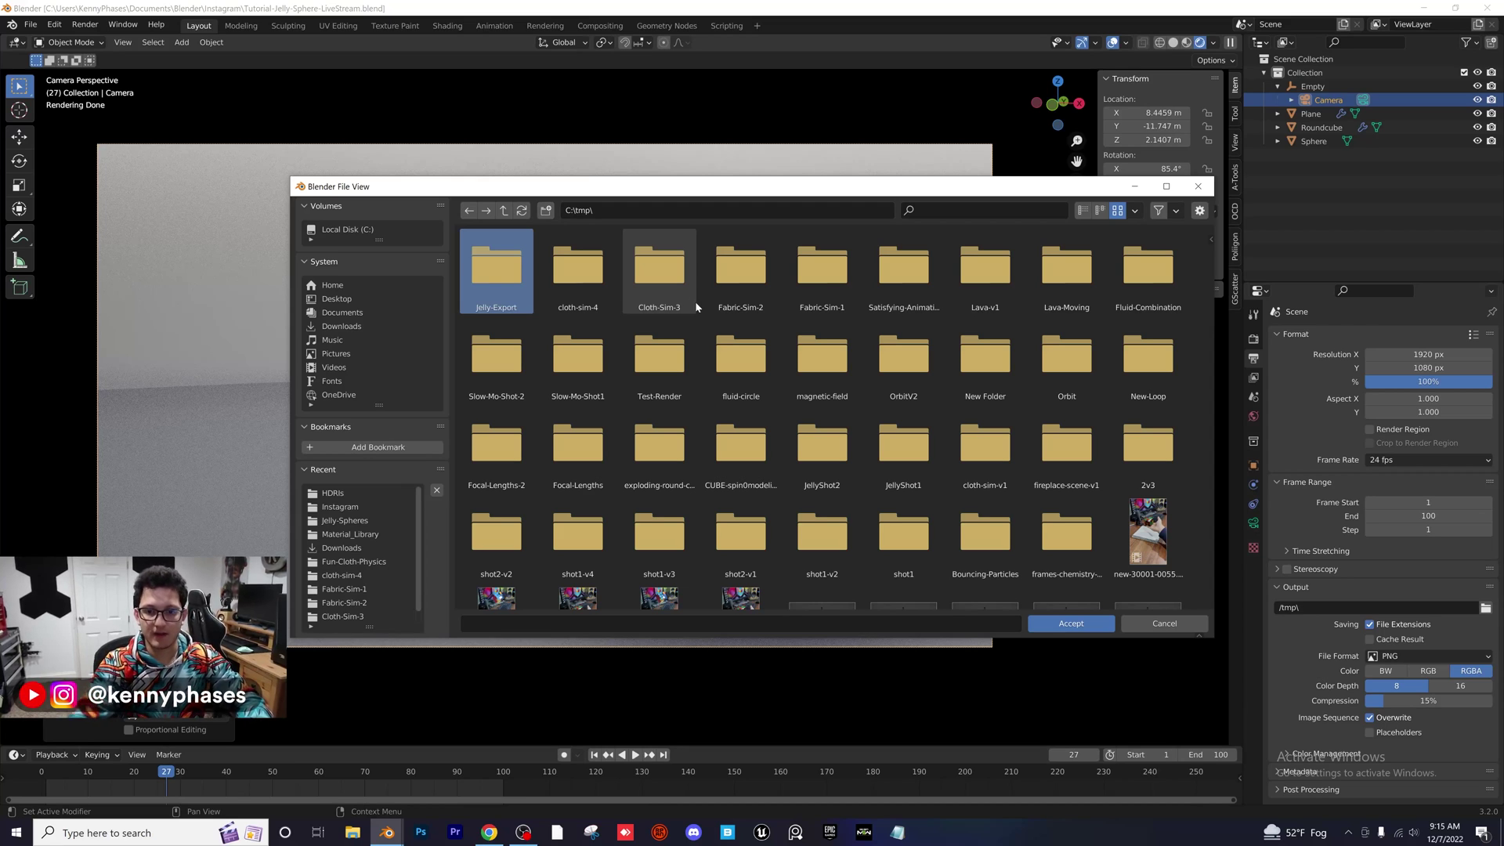
double_click(477, 258)
left_click(532, 625)
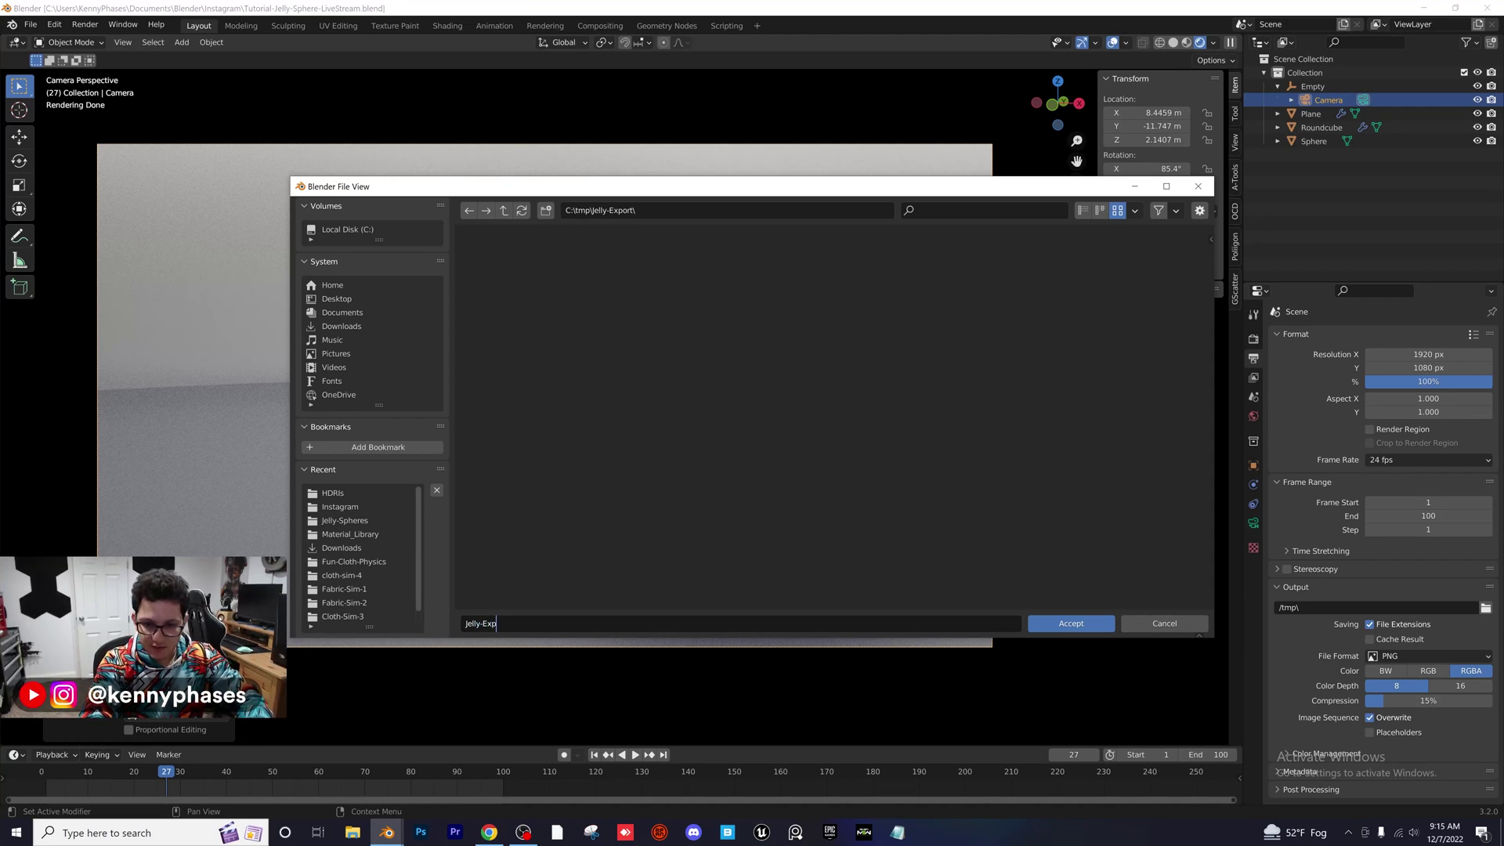
type("Jelly-Export-YT")
key("Return")
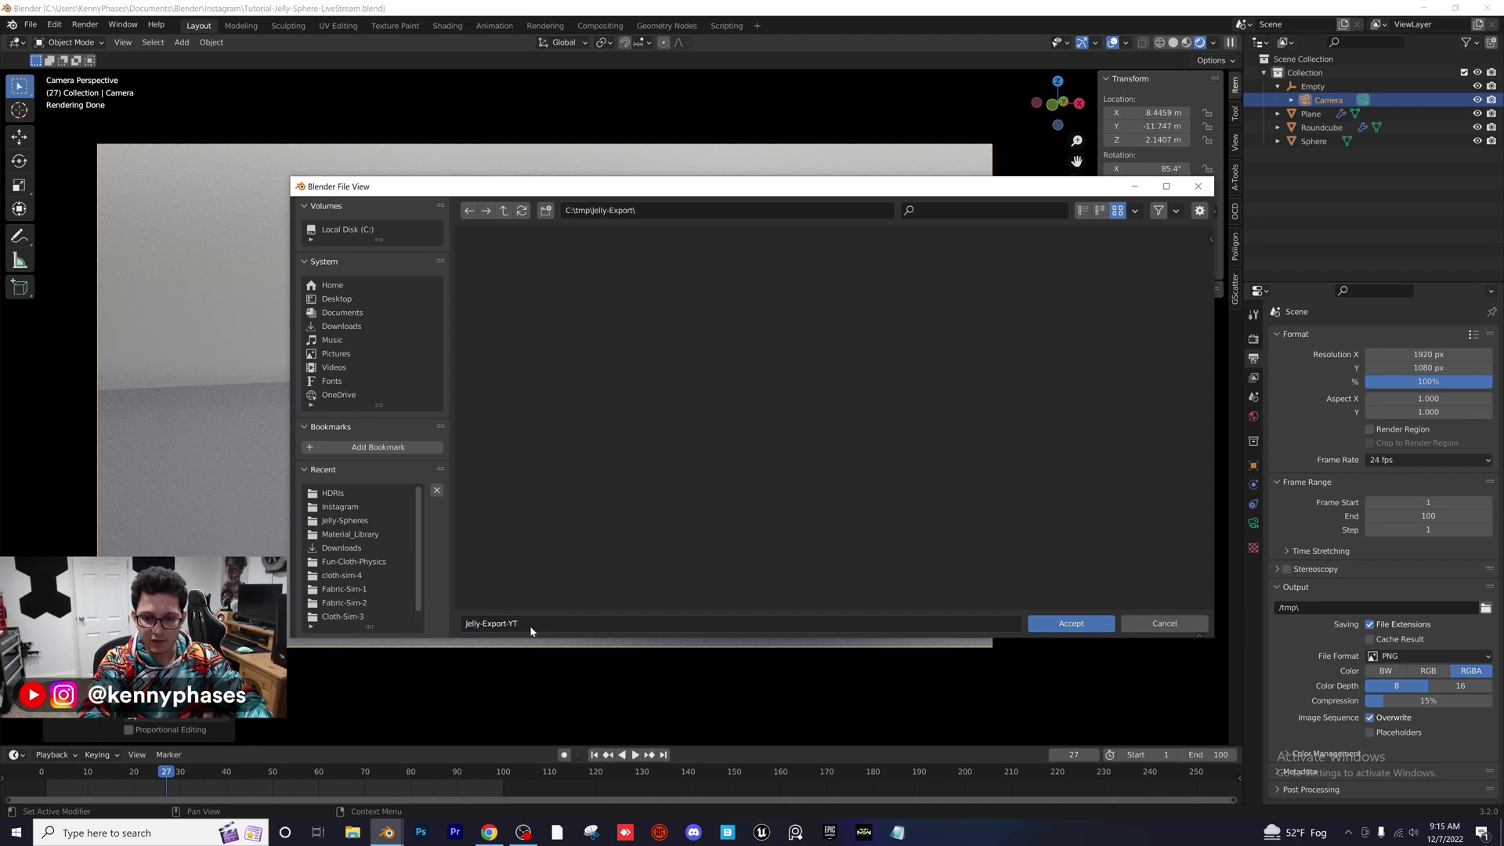
left_click(1060, 624)
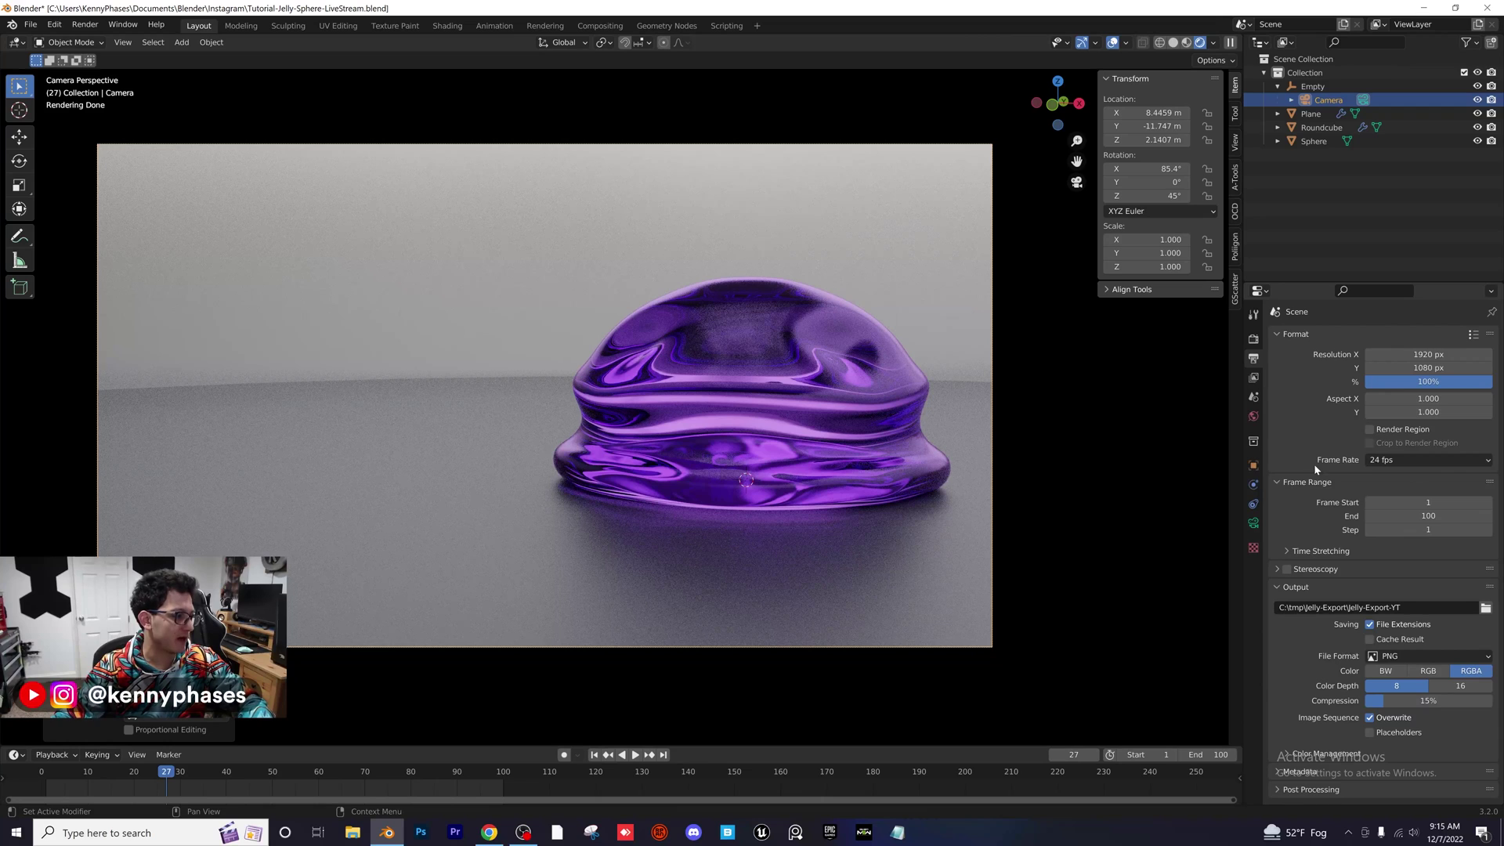
Step: Switch the render denoiser to OptiX and expand the light path bounce settings
left_click(1253, 342)
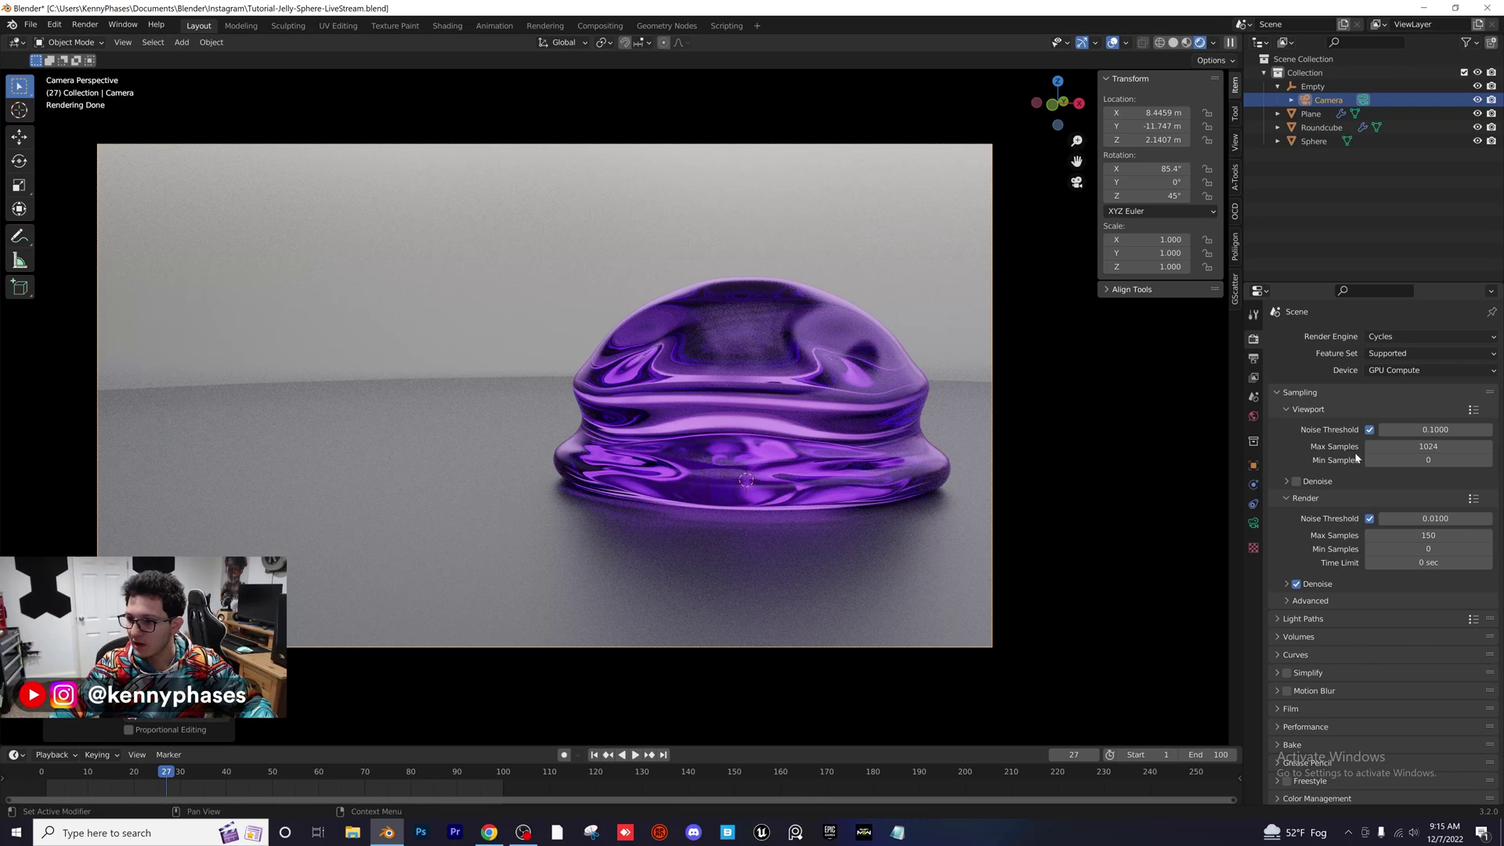
left_click(1306, 588)
scroll(1365, 517, "down", 2)
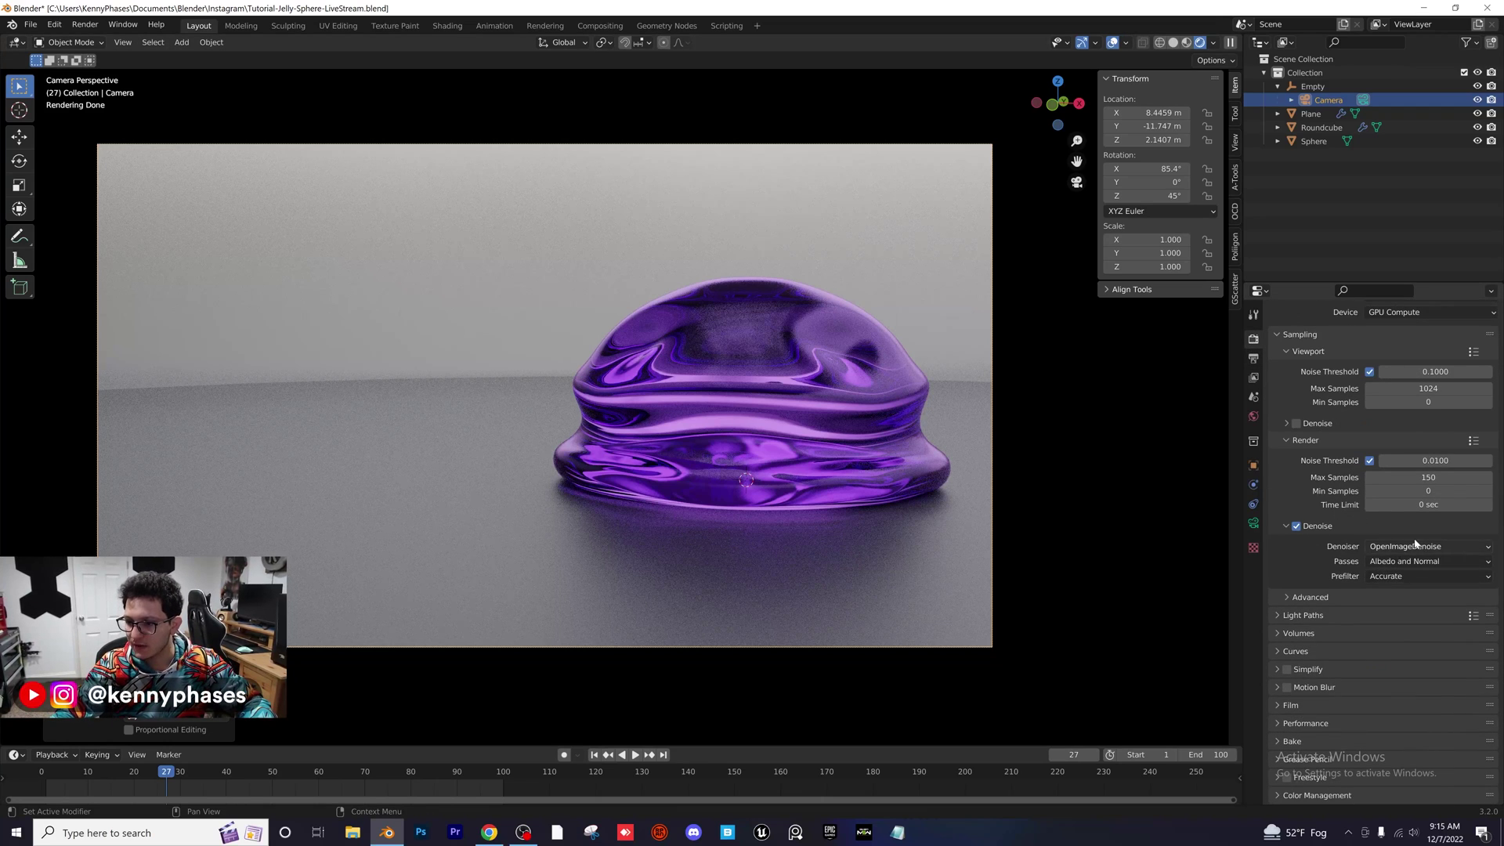
left_click(1397, 550)
left_click(1400, 563)
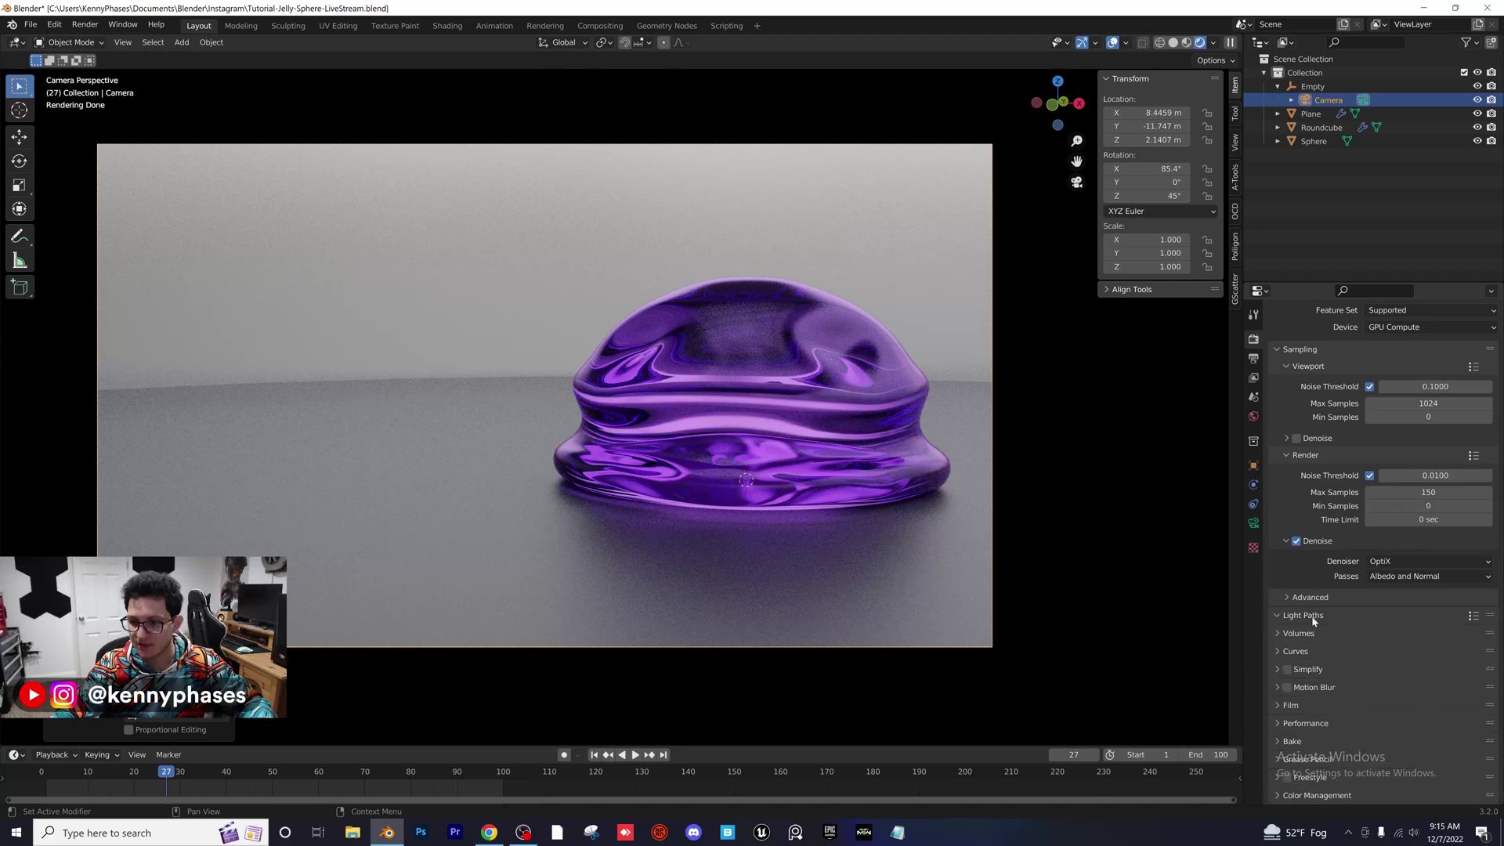
left_click(1303, 616)
scroll(1347, 565, "down", 5)
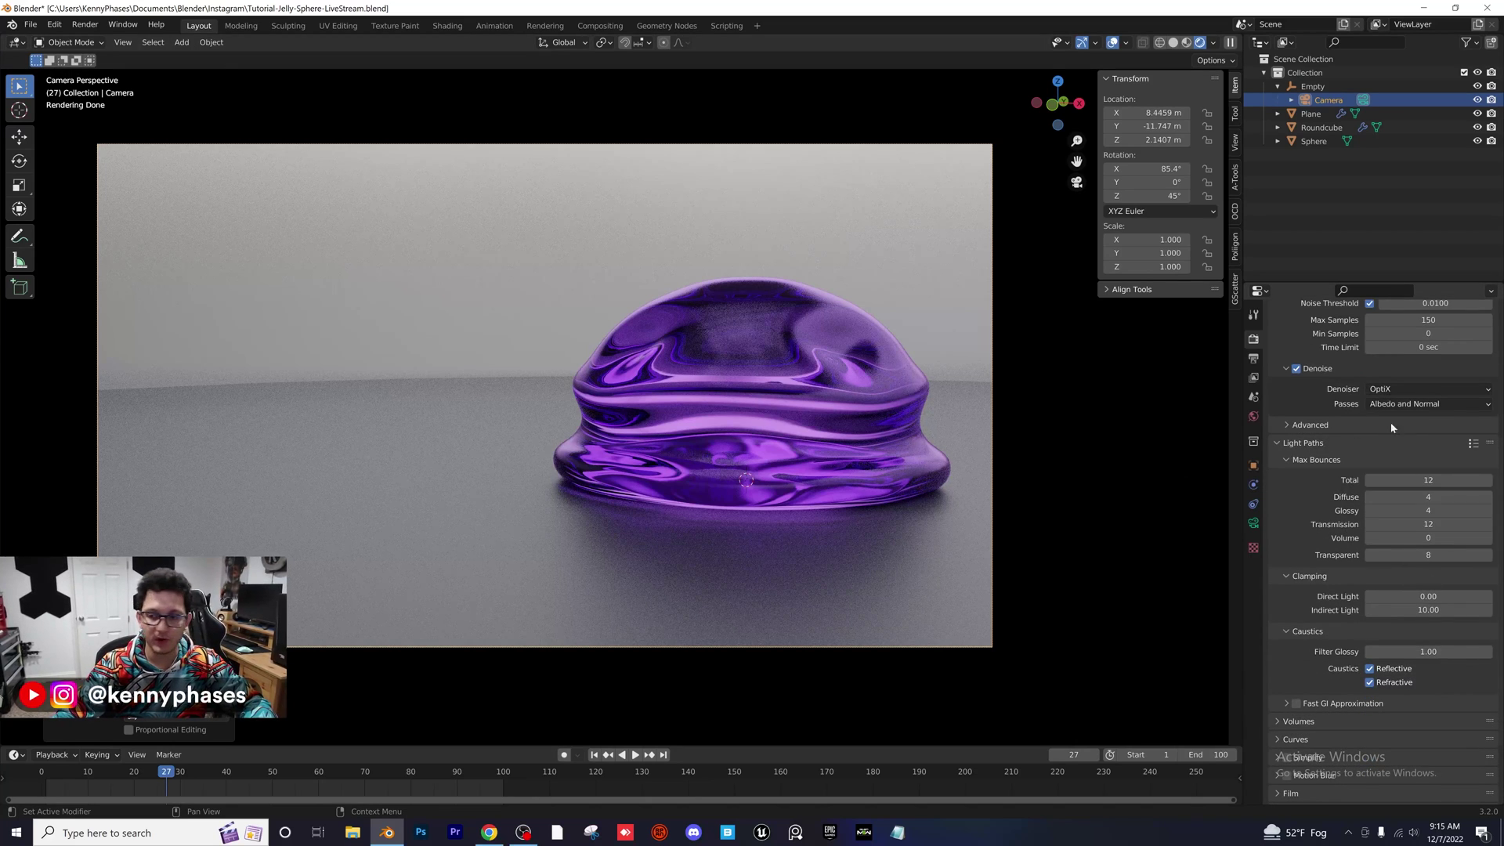
Step: Set diffuse, glossy, transmission, volume and transparent bounces each to 3
left_click(1255, 360)
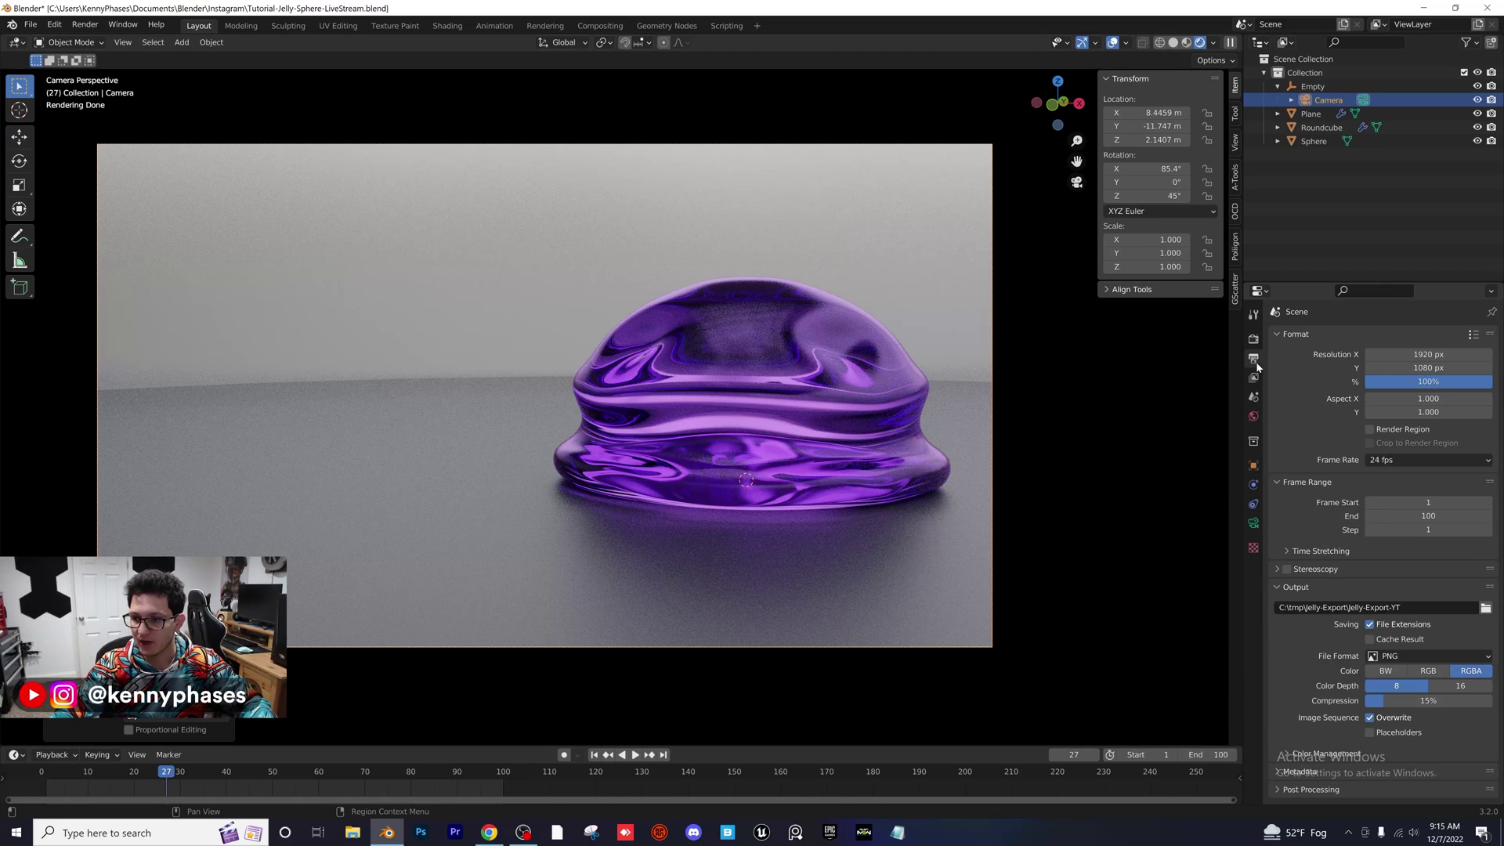
left_click(1253, 342)
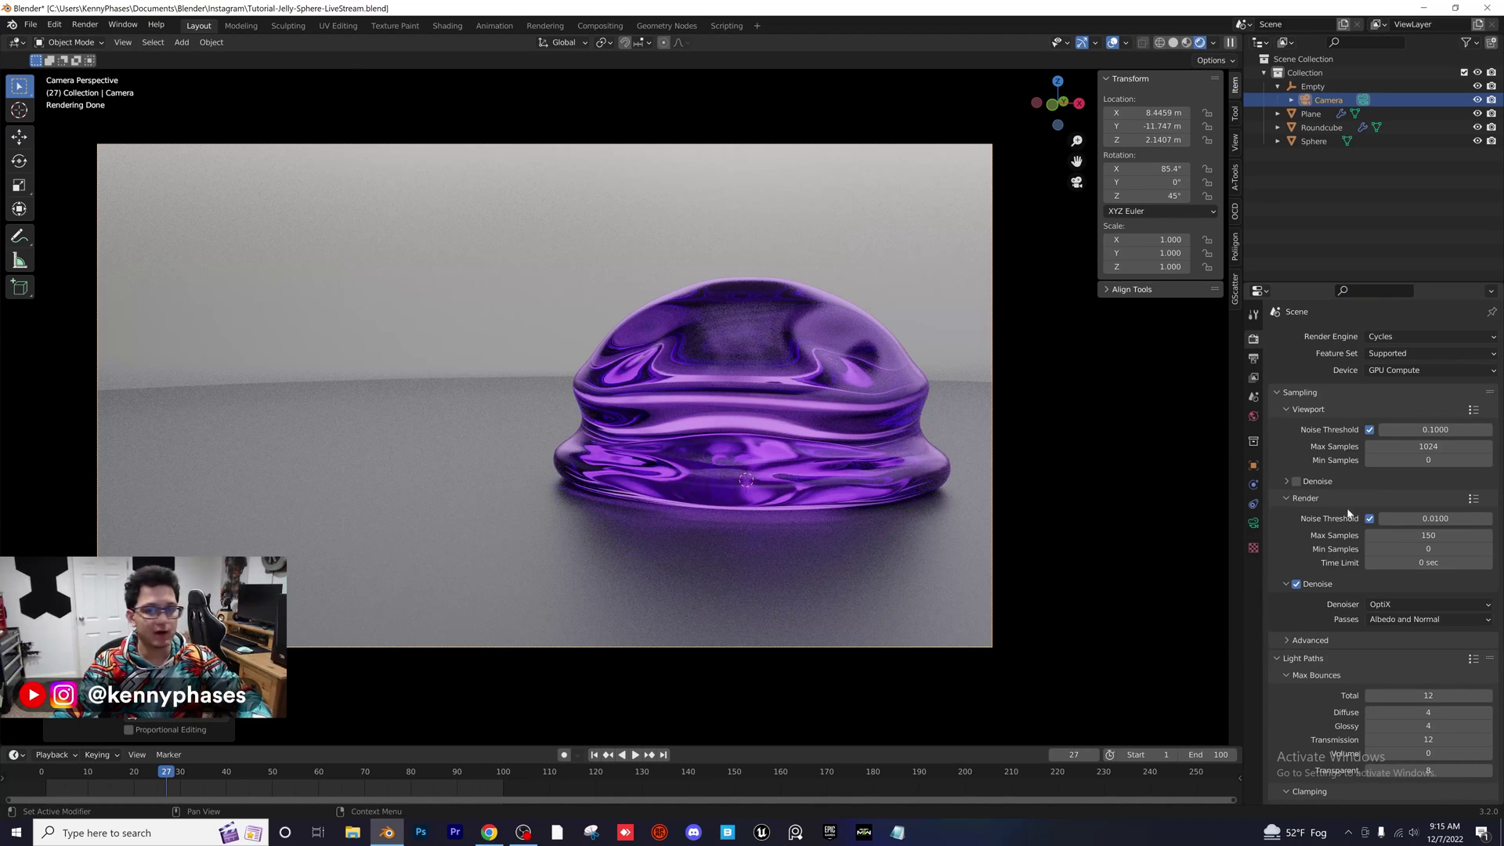
scroll(1391, 633, "down", 5)
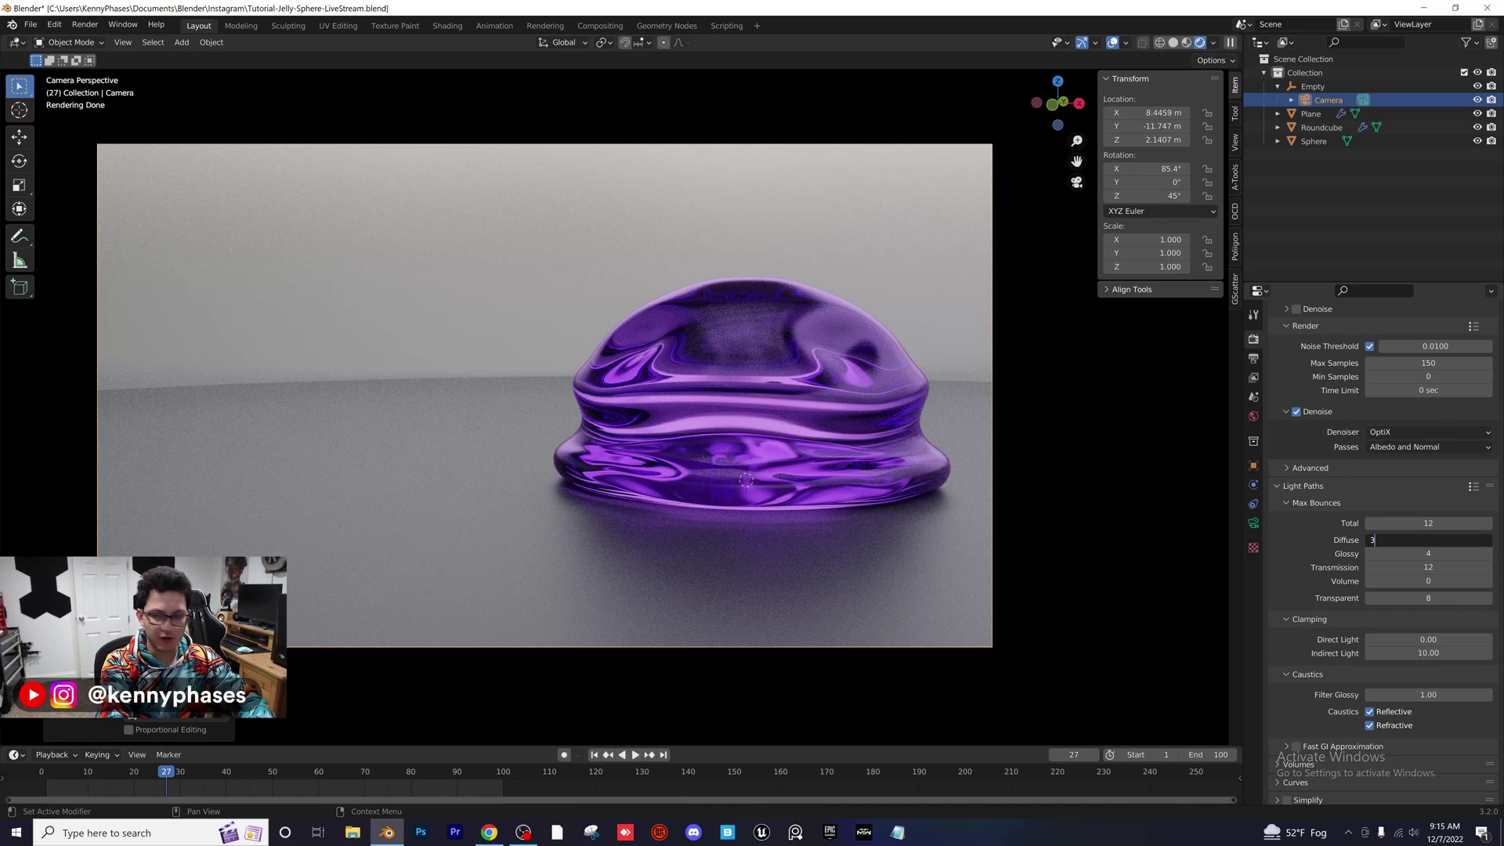
key("Tab")
type("3")
key("Tab")
type("3")
key("Tab")
type("3")
key("Tab")
type("3")
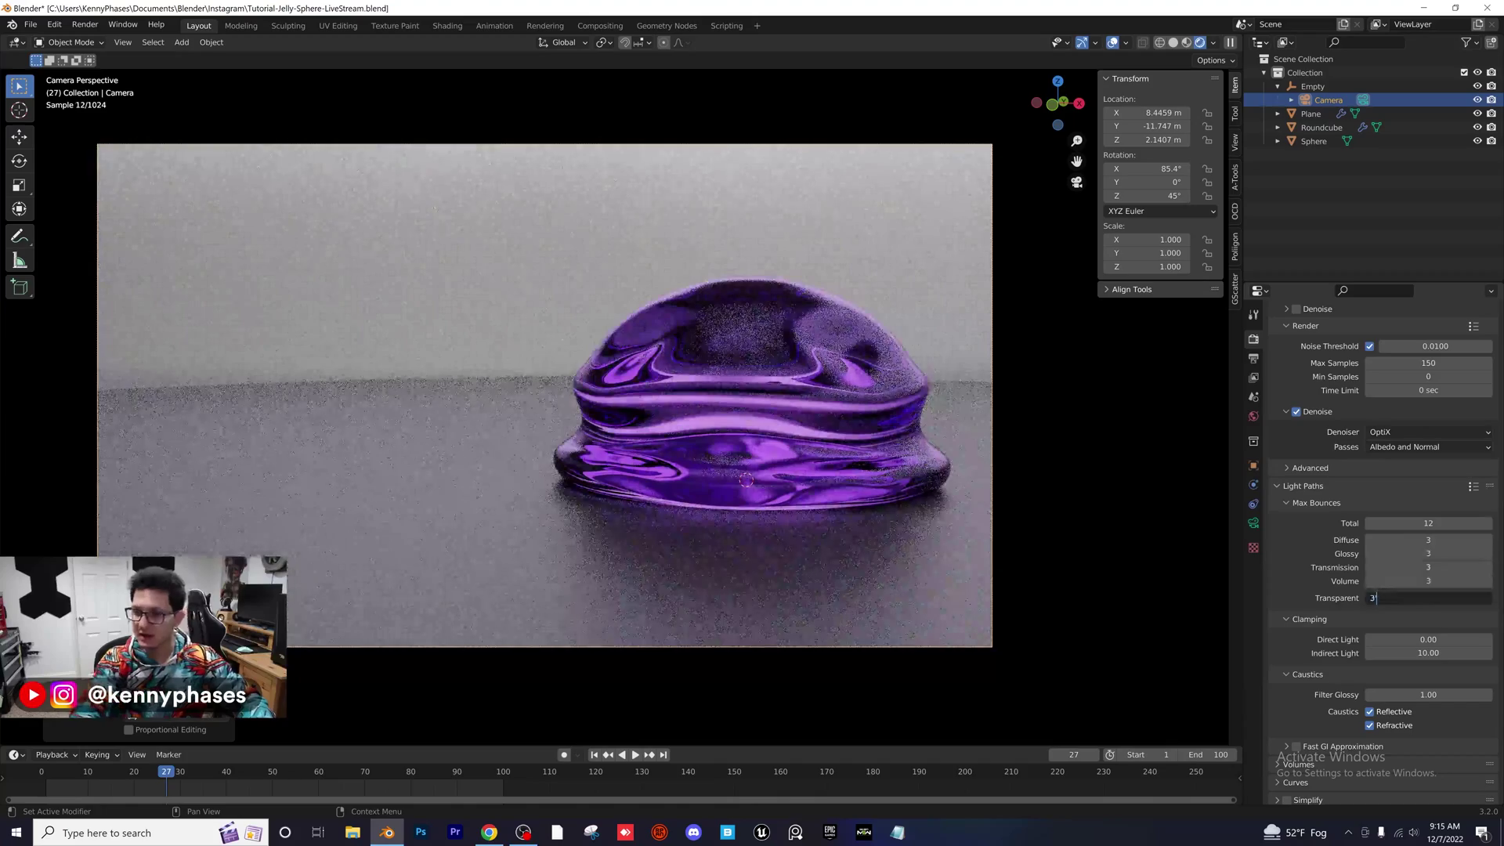
key("Return")
Step: Try transmission bounces at 0, restore them to 3, and set volume bounces to 0
left_click(1379, 567)
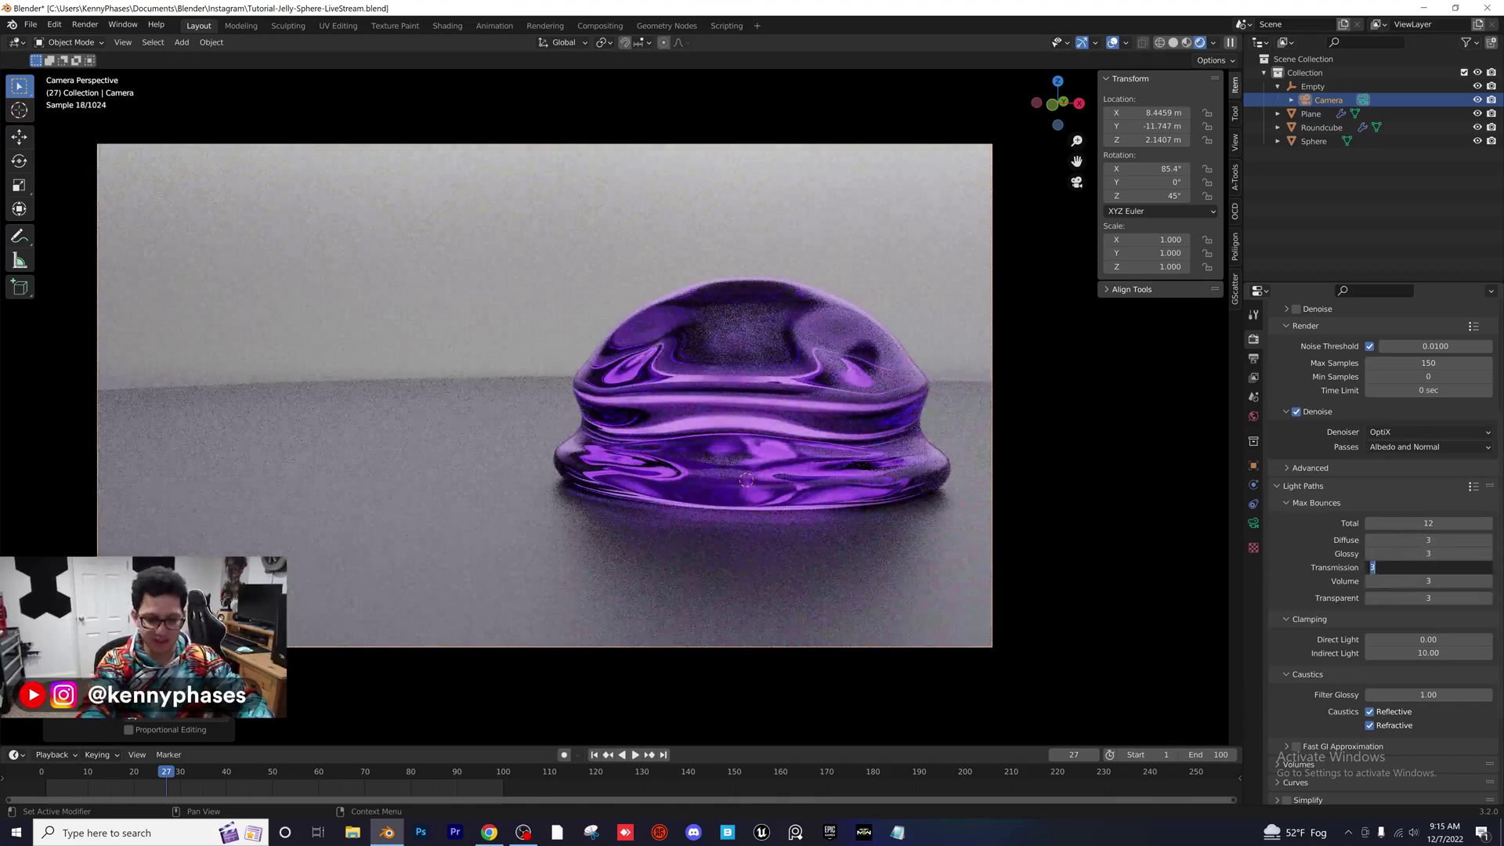
type("0")
key("Return")
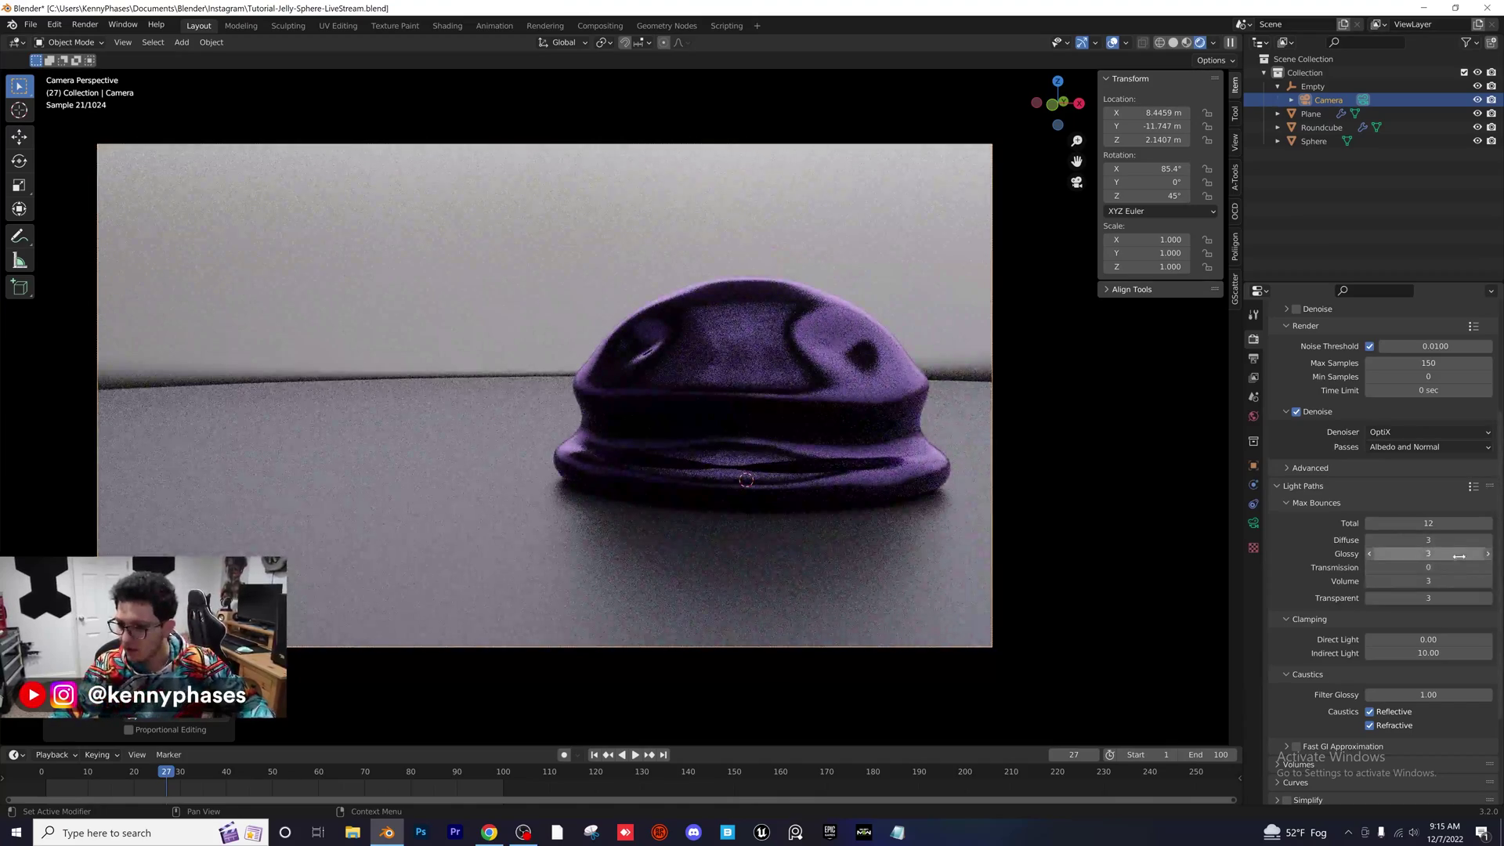
left_click(1428, 568)
type("3")
key("Tab")
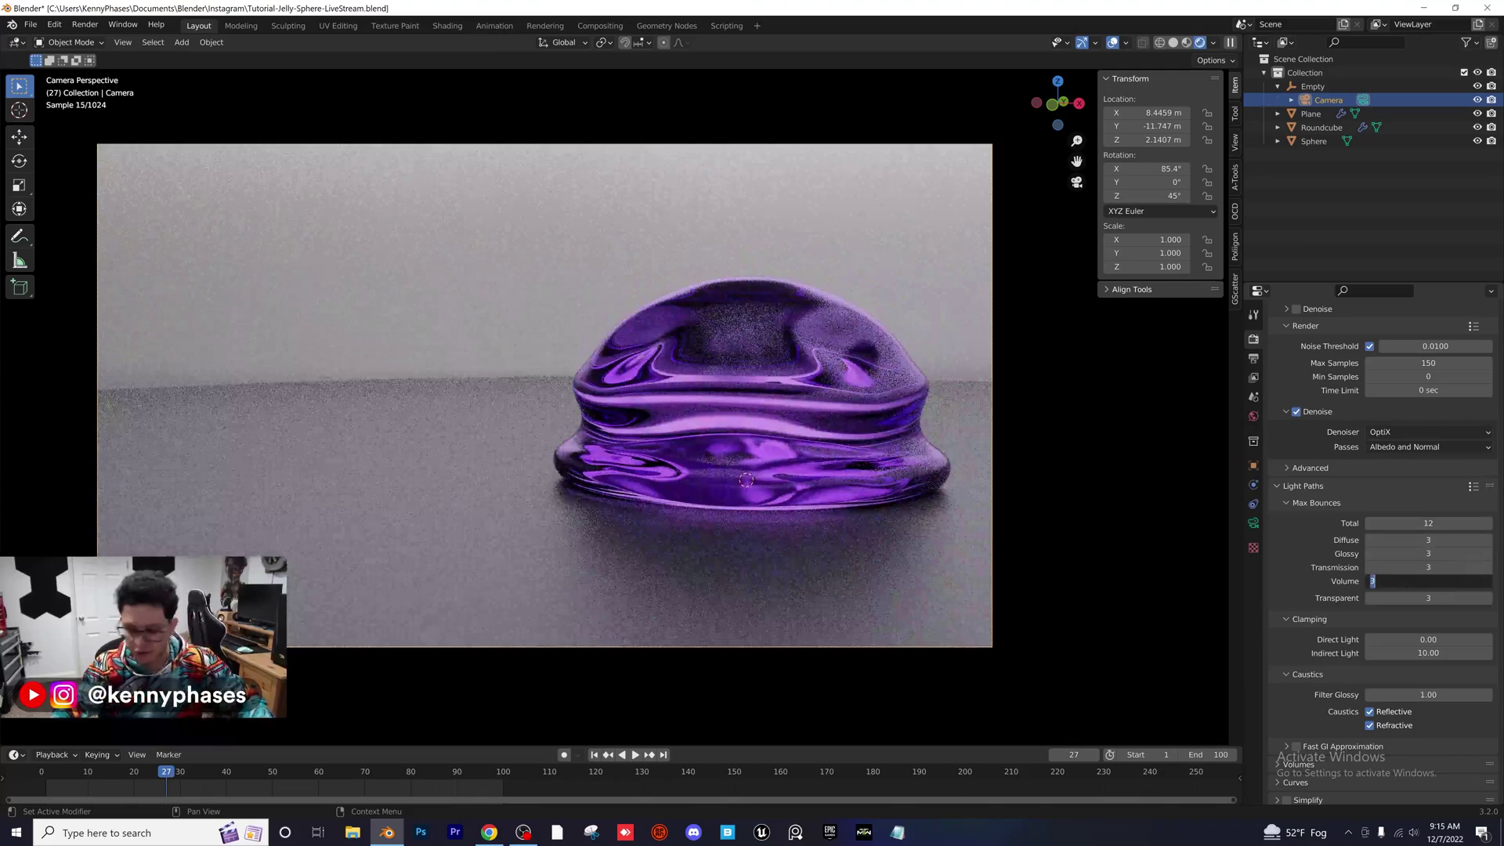
type("0")
key("Return")
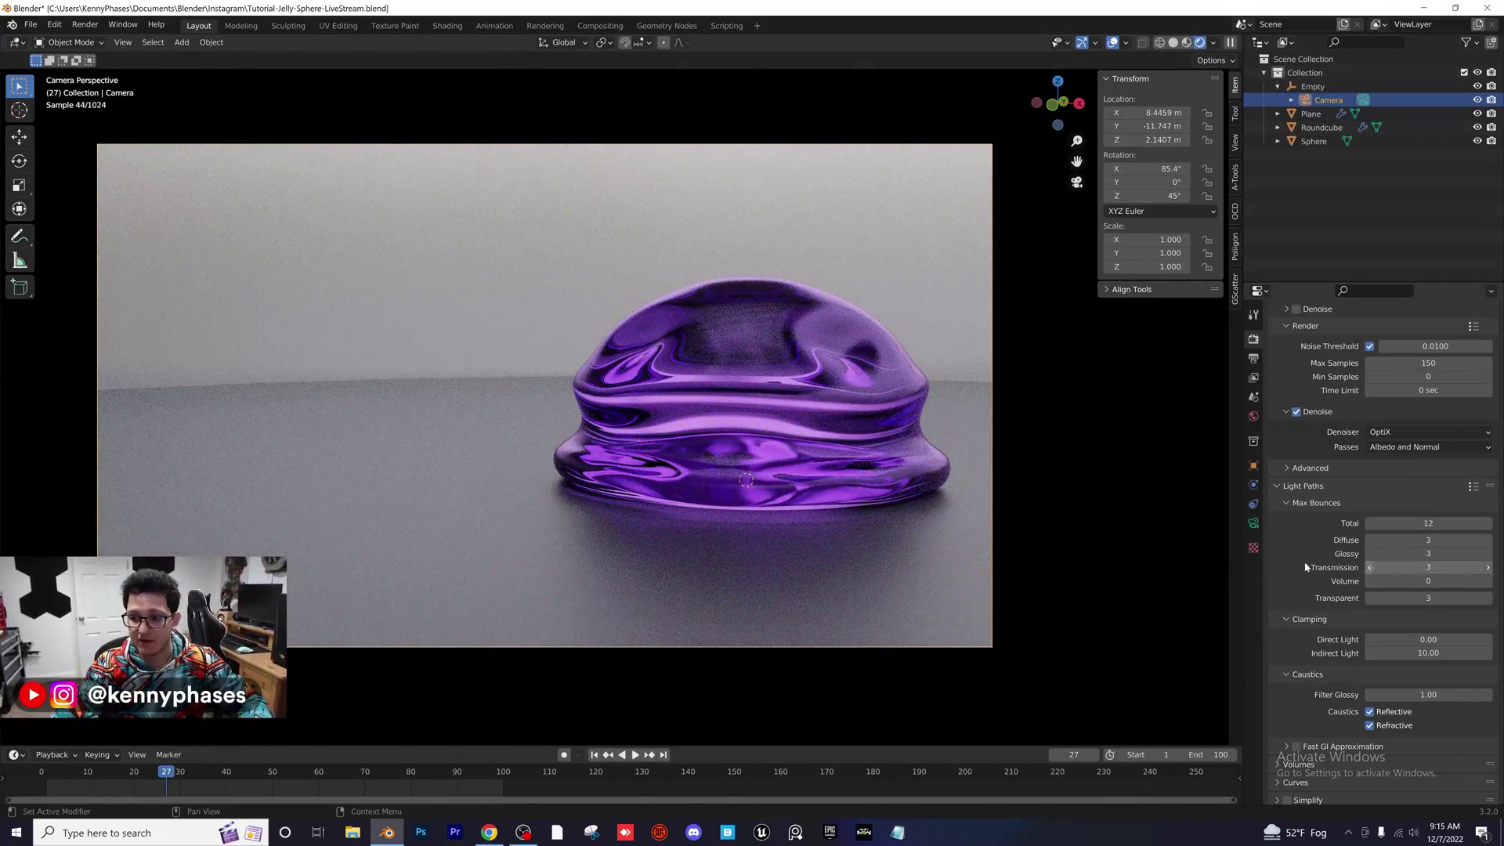
Step: Step transmission bounces down to 1 and back to 3, then set them to 10 for 19 total bounces
scroll(855, 469, "up", 1)
scroll(856, 469, "up", 1)
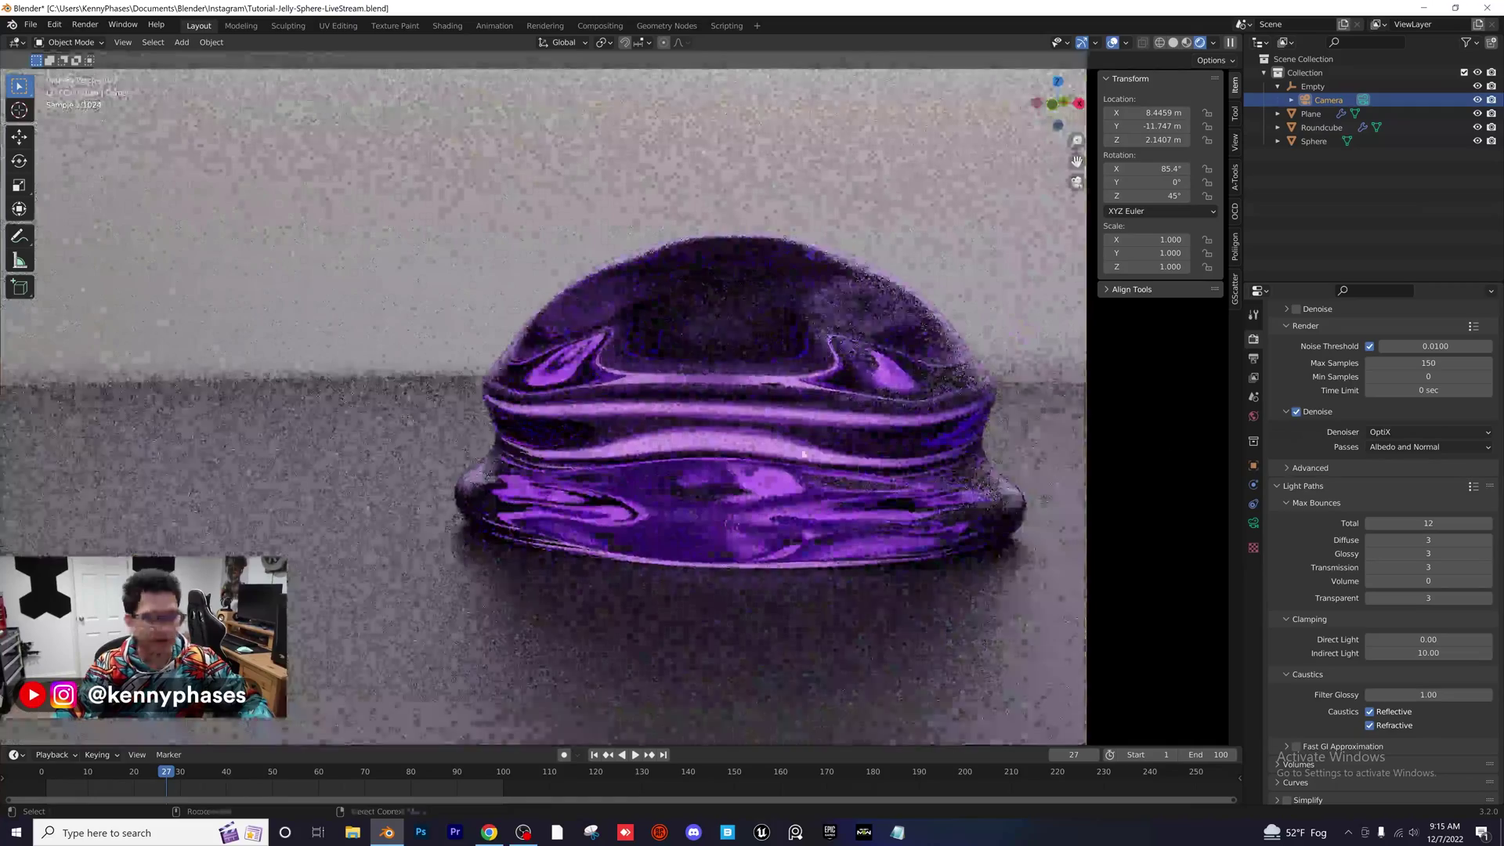
left_click(1371, 570)
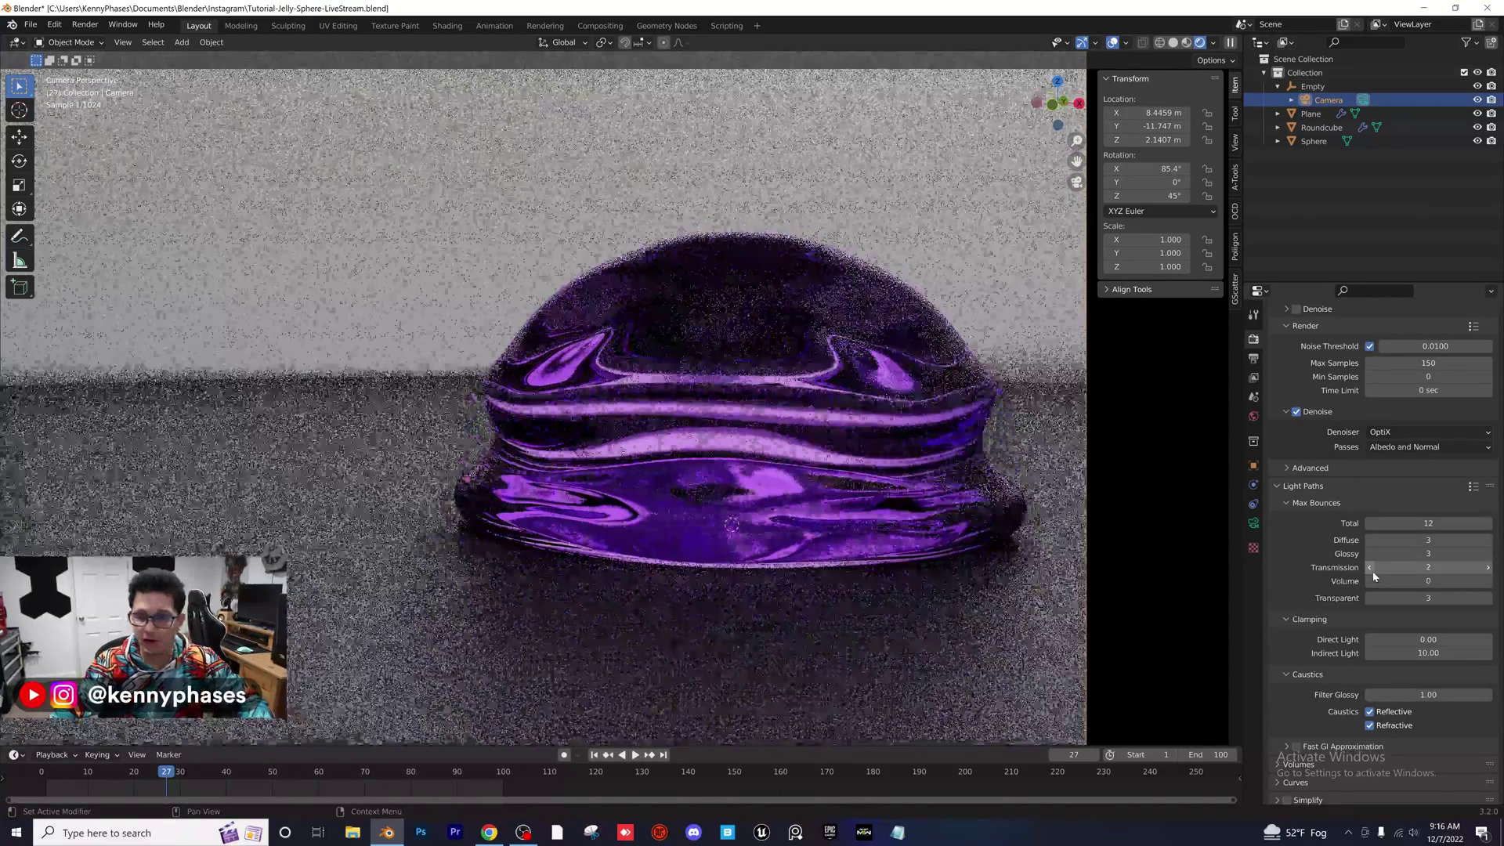
left_click(1371, 569)
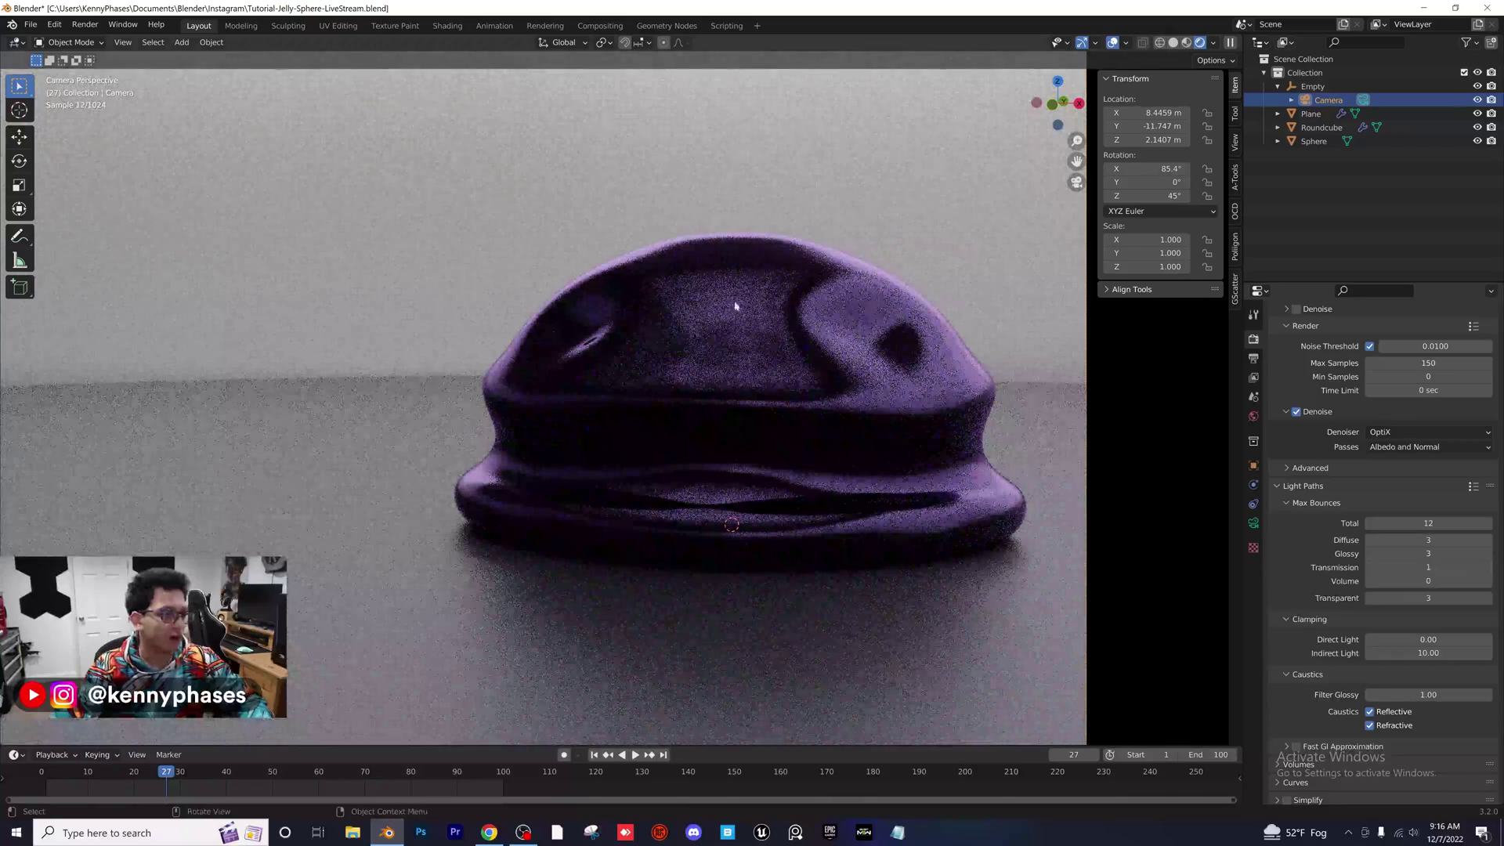
left_click(1488, 567)
left_click(1487, 568)
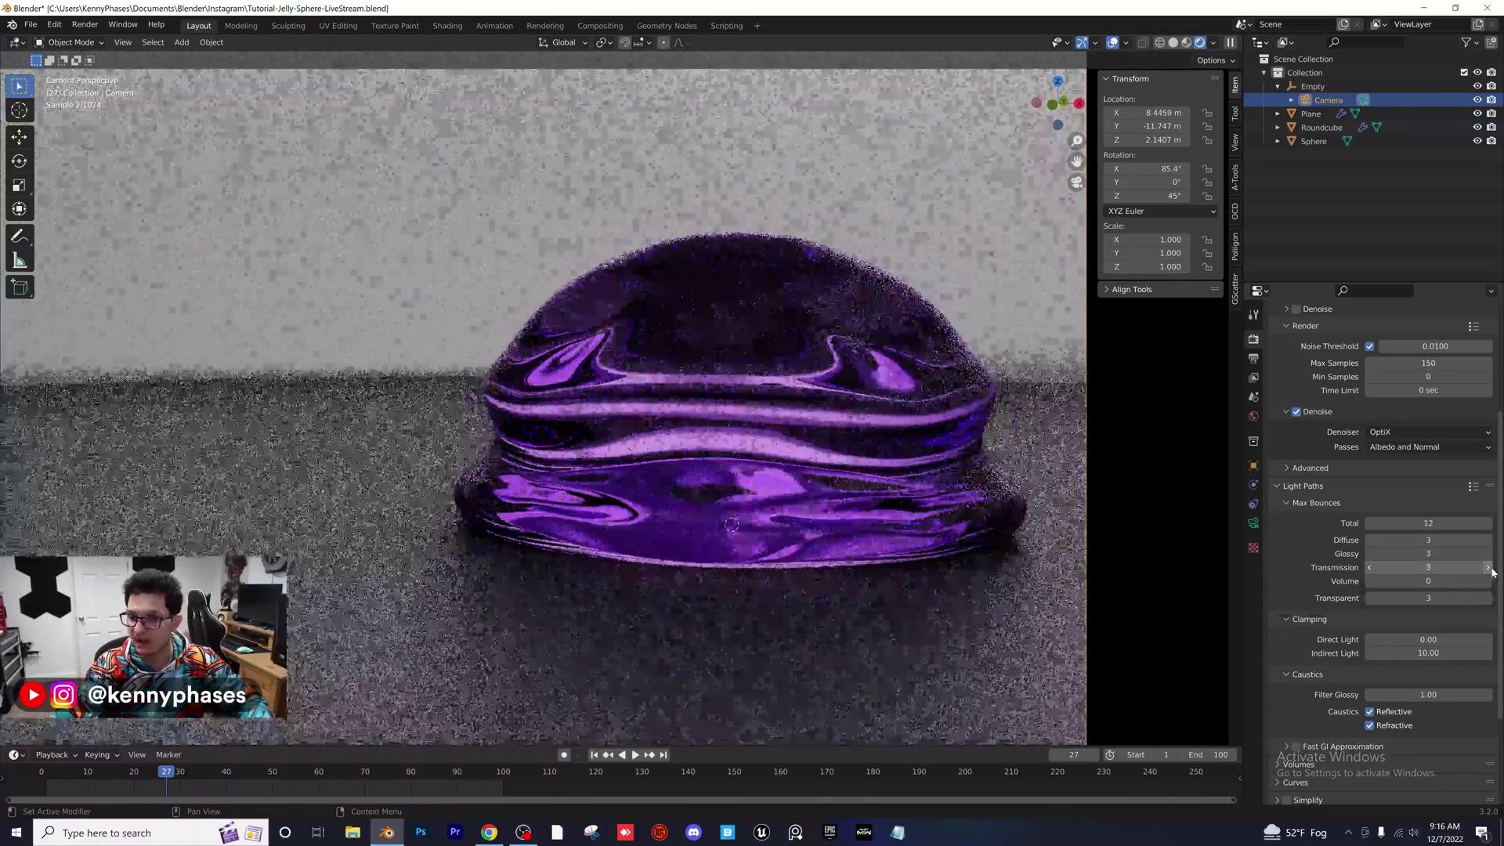
scroll(772, 345, "down", 3)
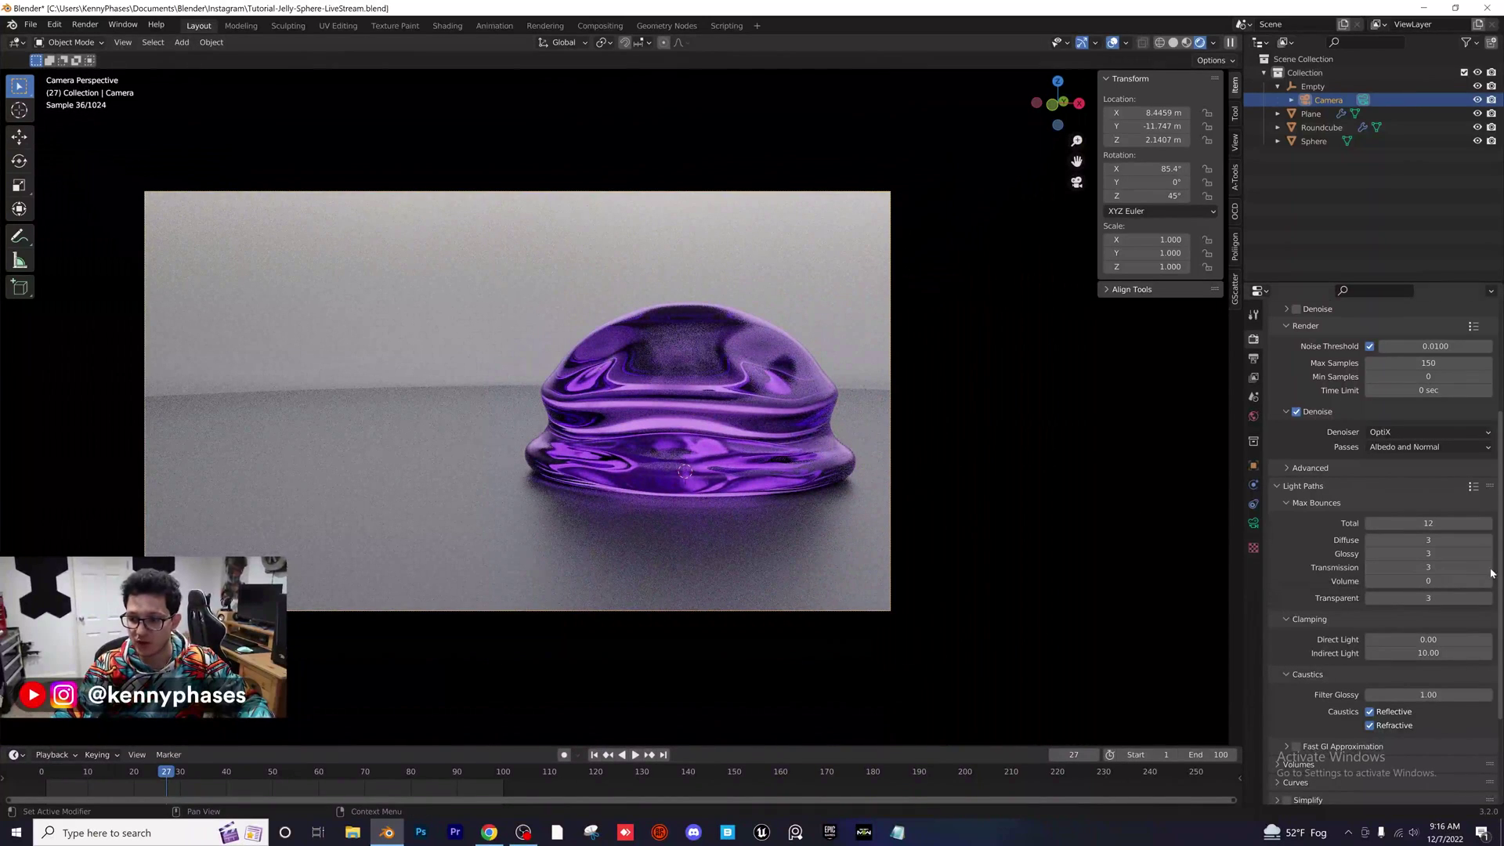
type("1")
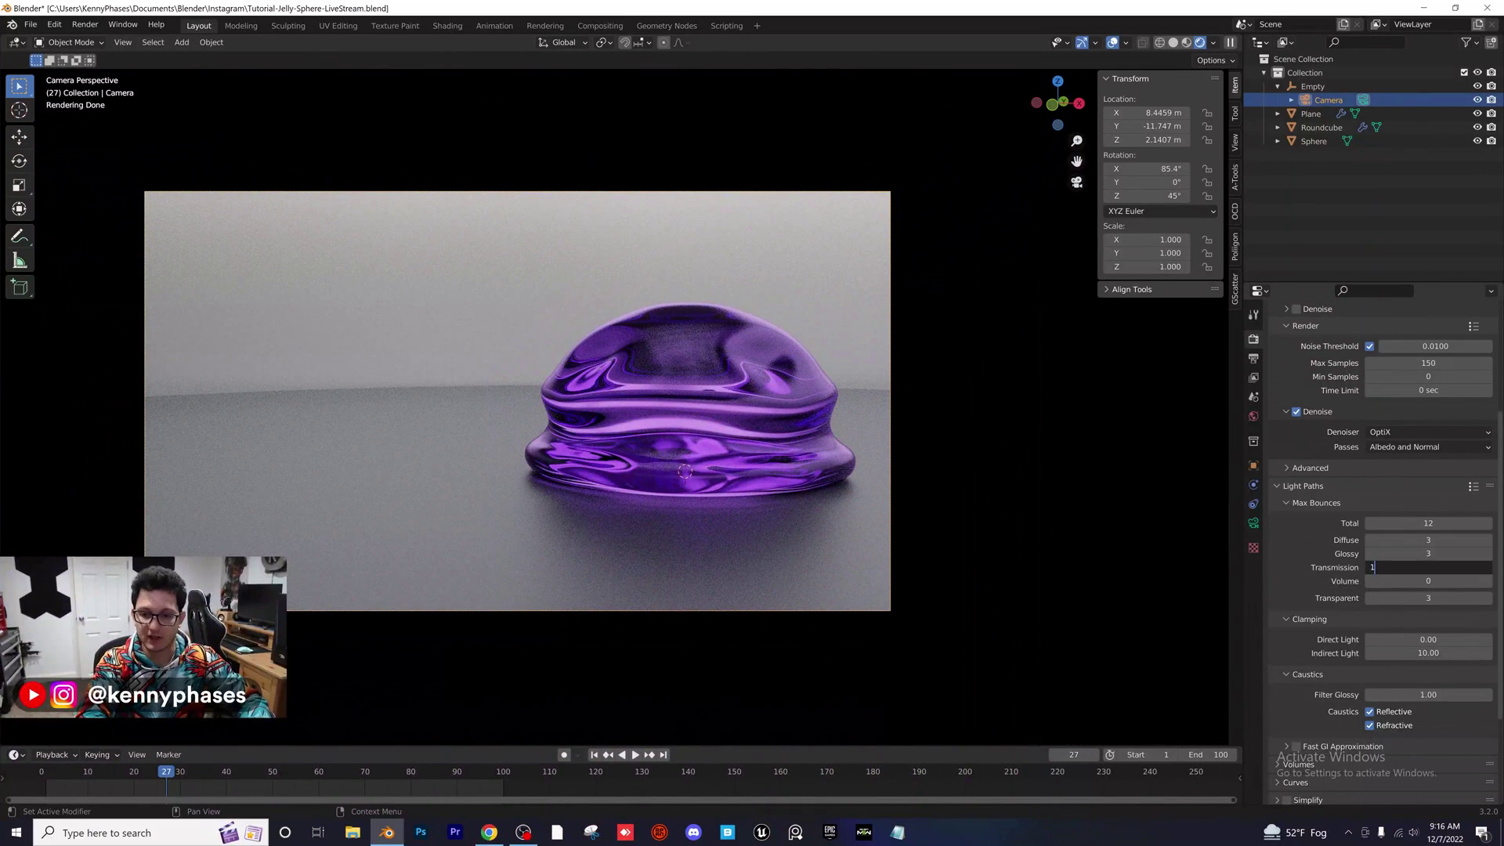
type("0")
key("Return")
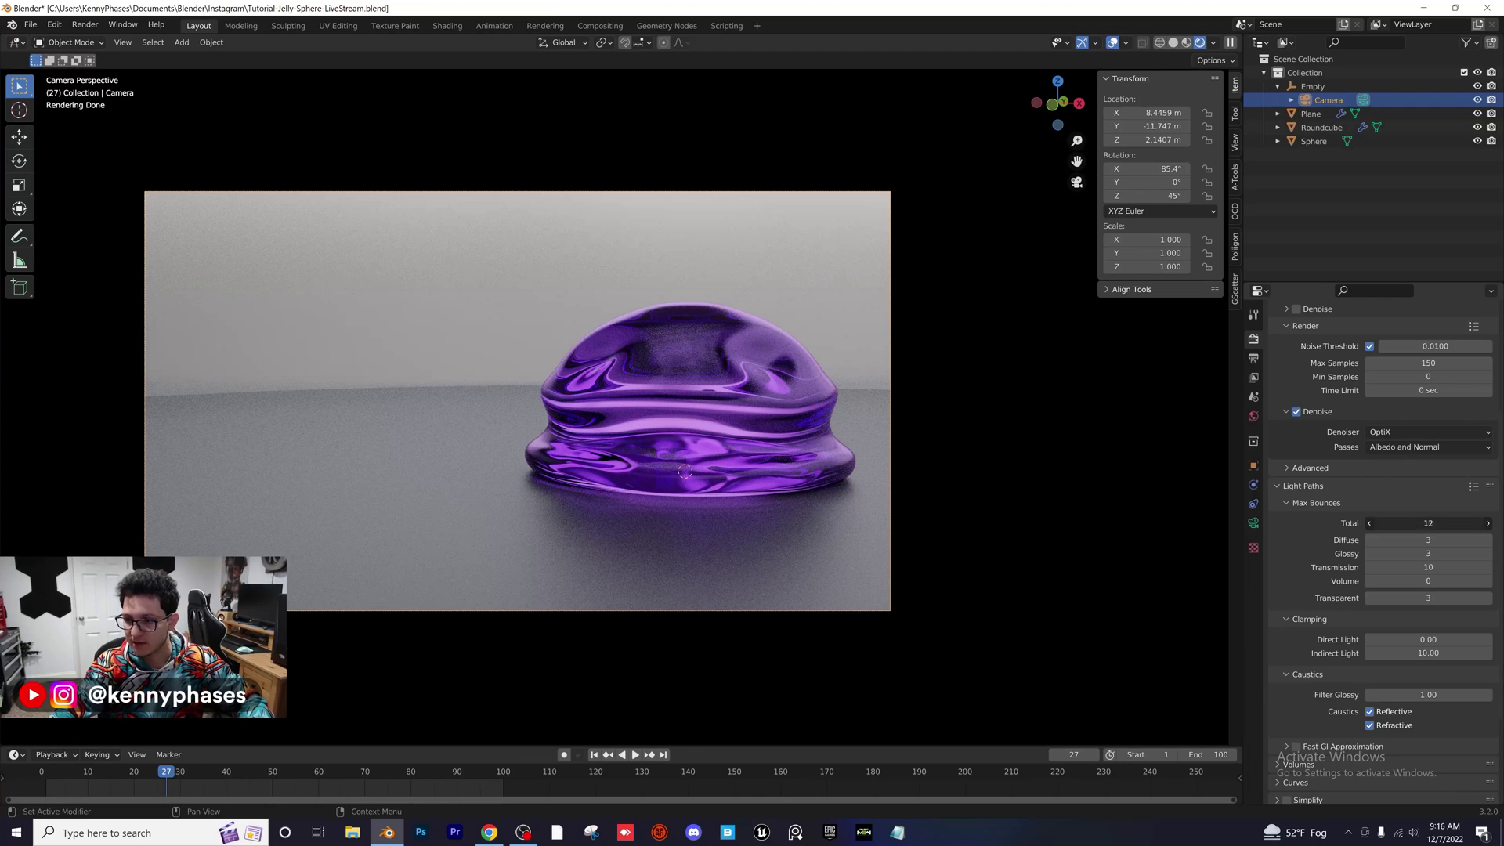
key("Return")
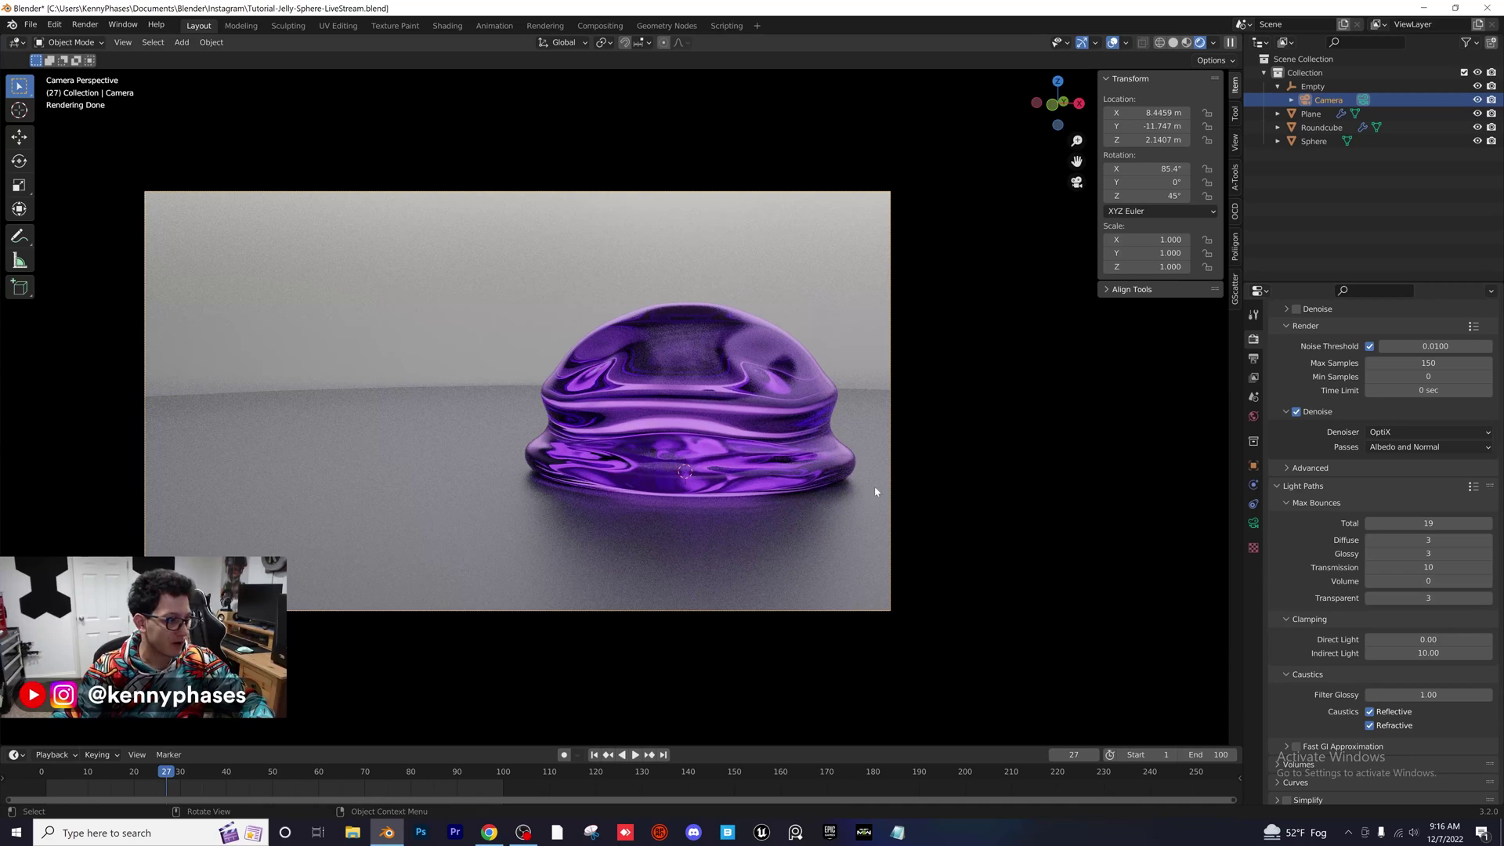
Step: Save the scene as Tutorial-Jelly-Sphere-LiveStream.blend and recentre the camera frame in the viewport
key("ctrl+s")
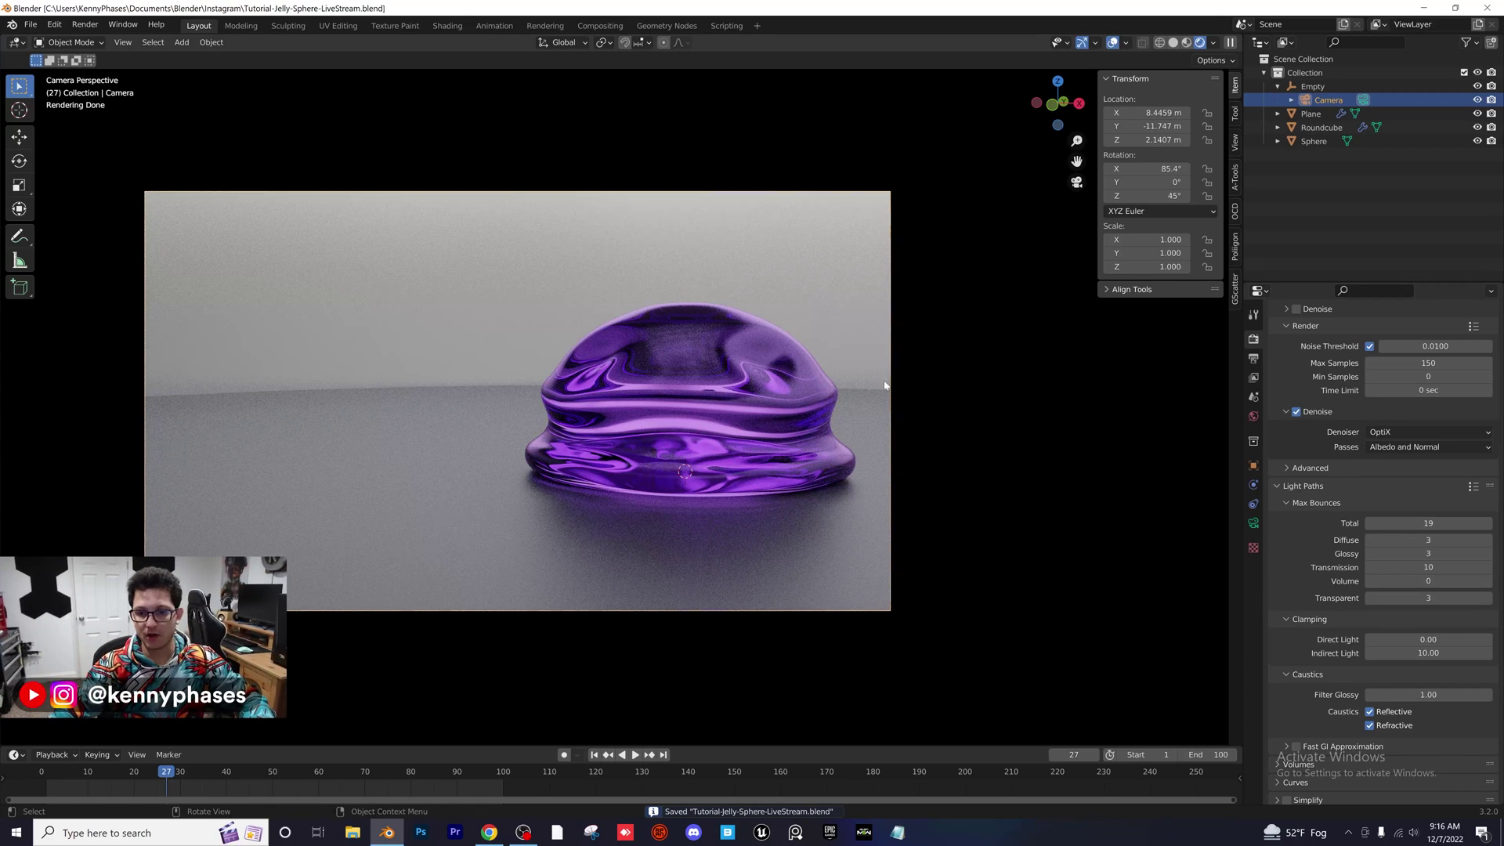
middle_click_drag(768, 414, 802, 401, "shift")
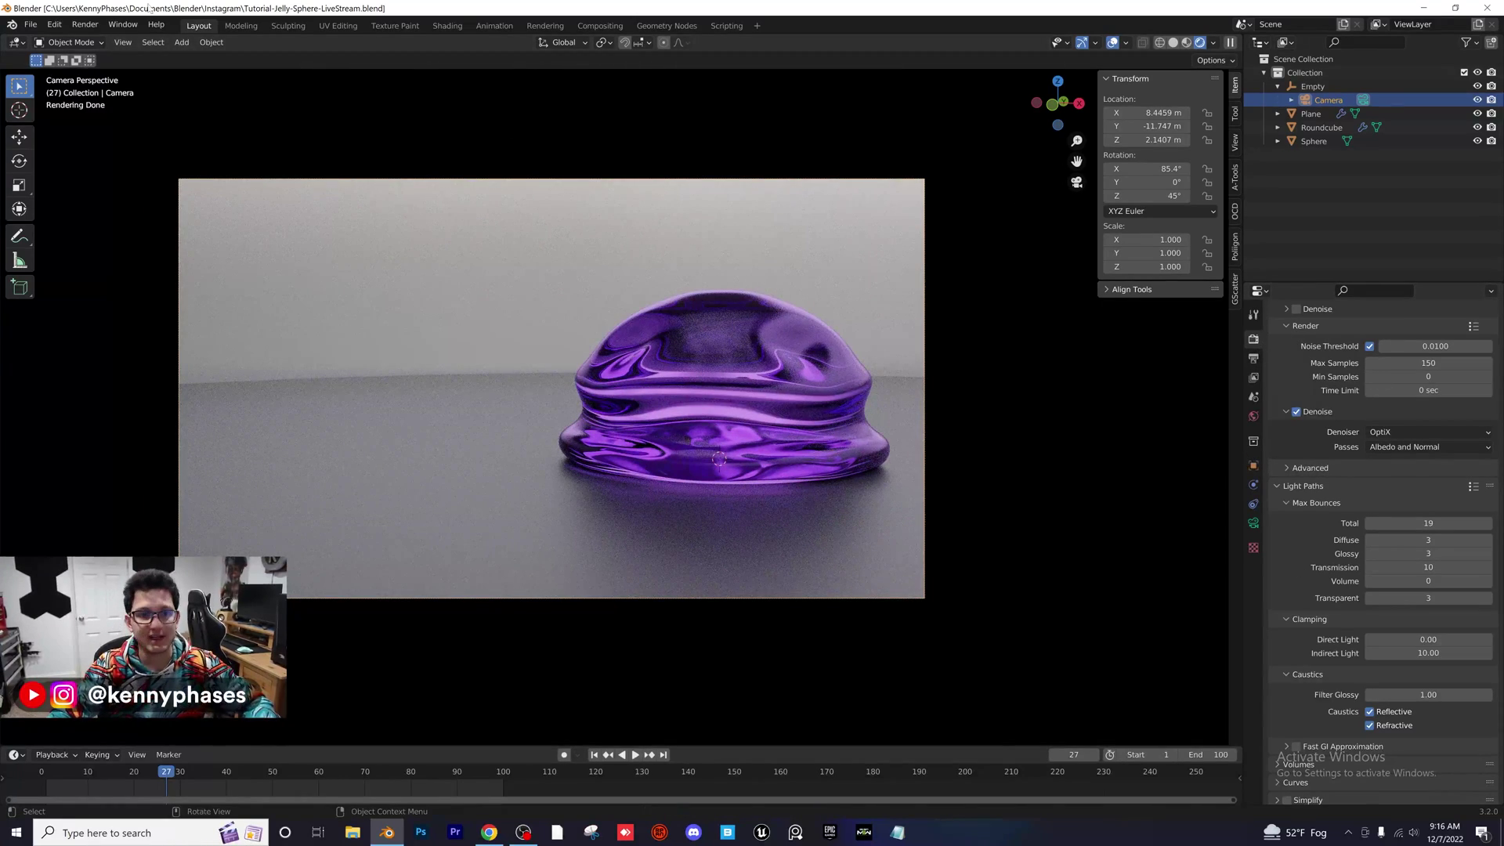
left_click(84, 24)
Step: Render frame 27, enlarge the render window, zoom in on the jelly blob, then close the window
left_click(102, 43)
left_click_drag(339, 20, 550, 137)
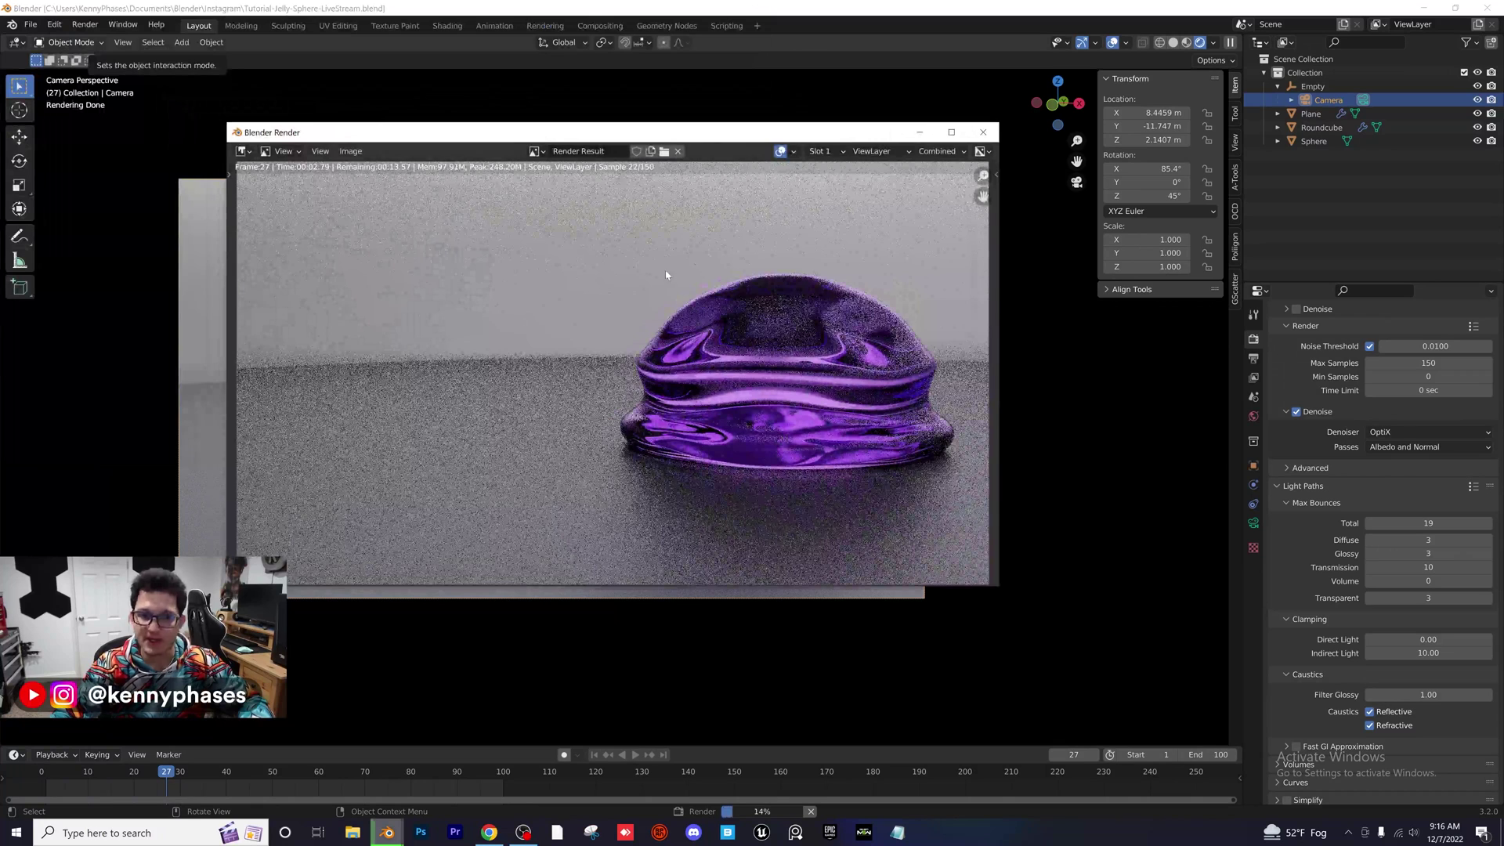
left_click_drag(998, 584, 1063, 644)
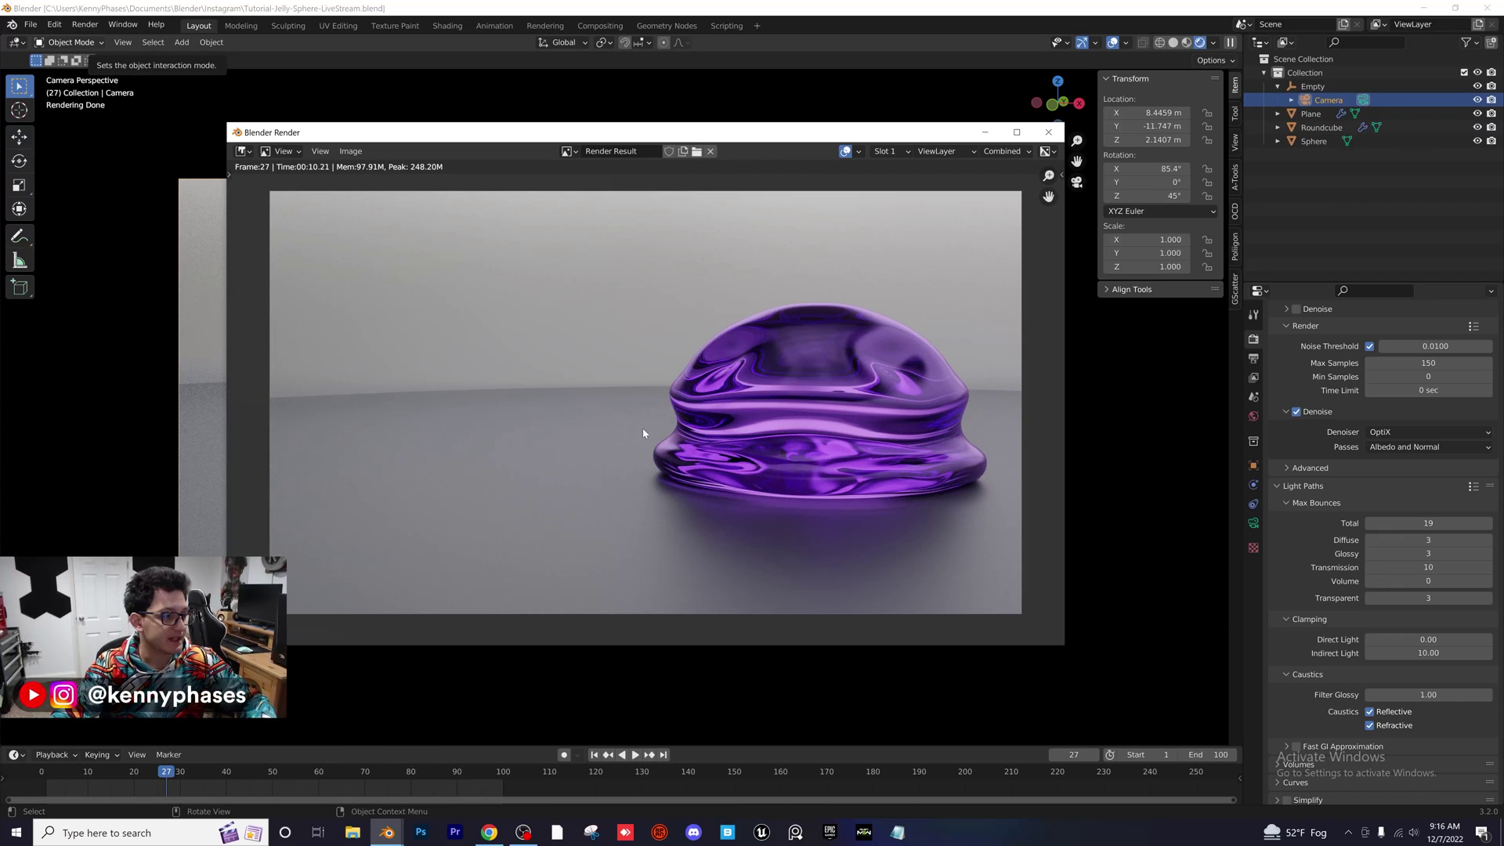
scroll(697, 446, "up", 1)
middle_click_drag(872, 445, 888, 350)
scroll(689, 430, "up", 1)
scroll(735, 432, "up", 1)
scroll(741, 397, "up", 2)
scroll(838, 360, "down", 7)
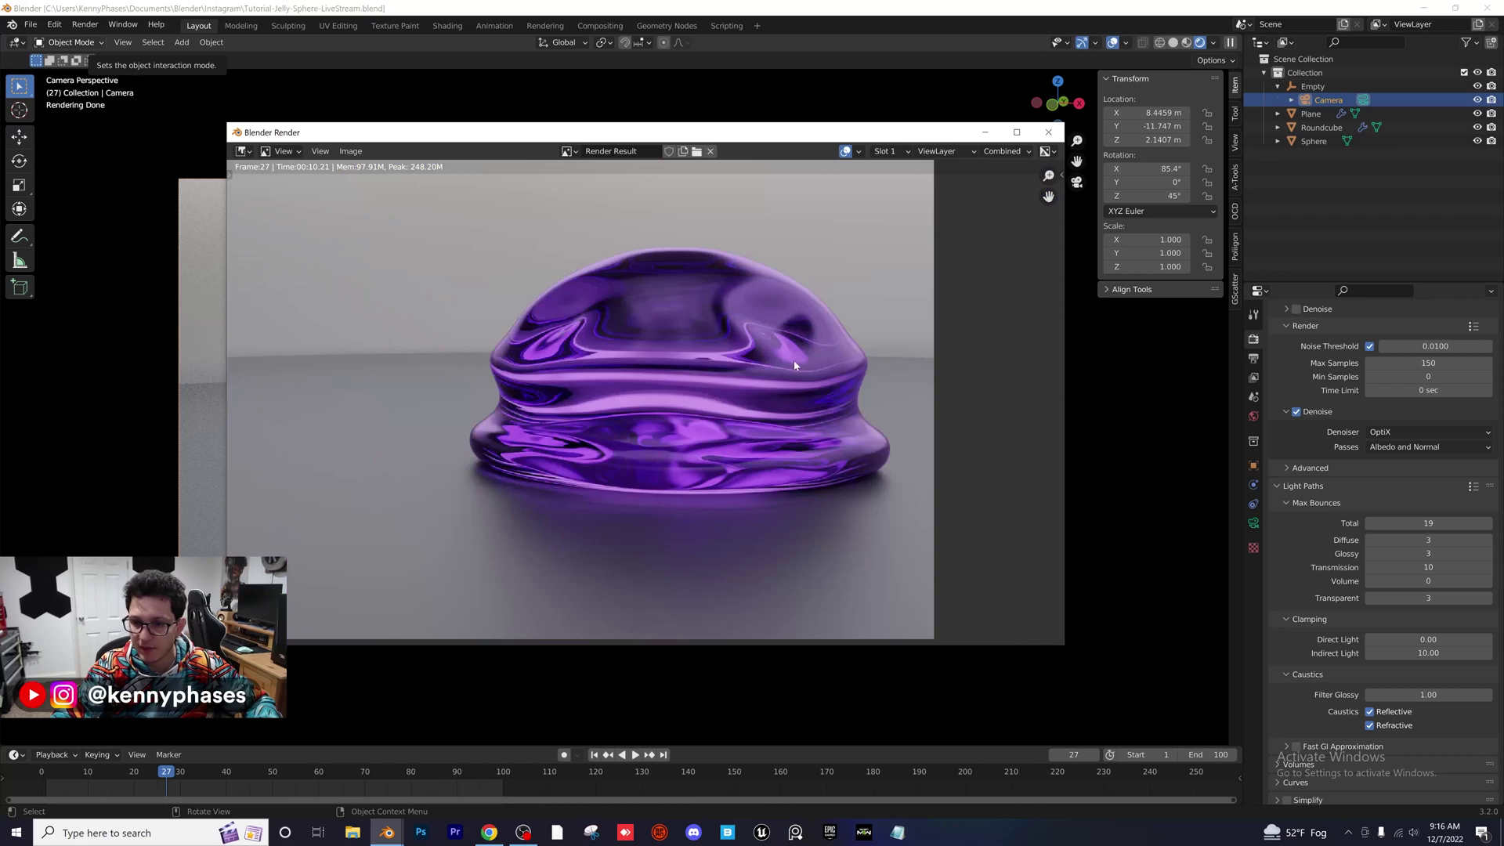
scroll(844, 380, "up", 3)
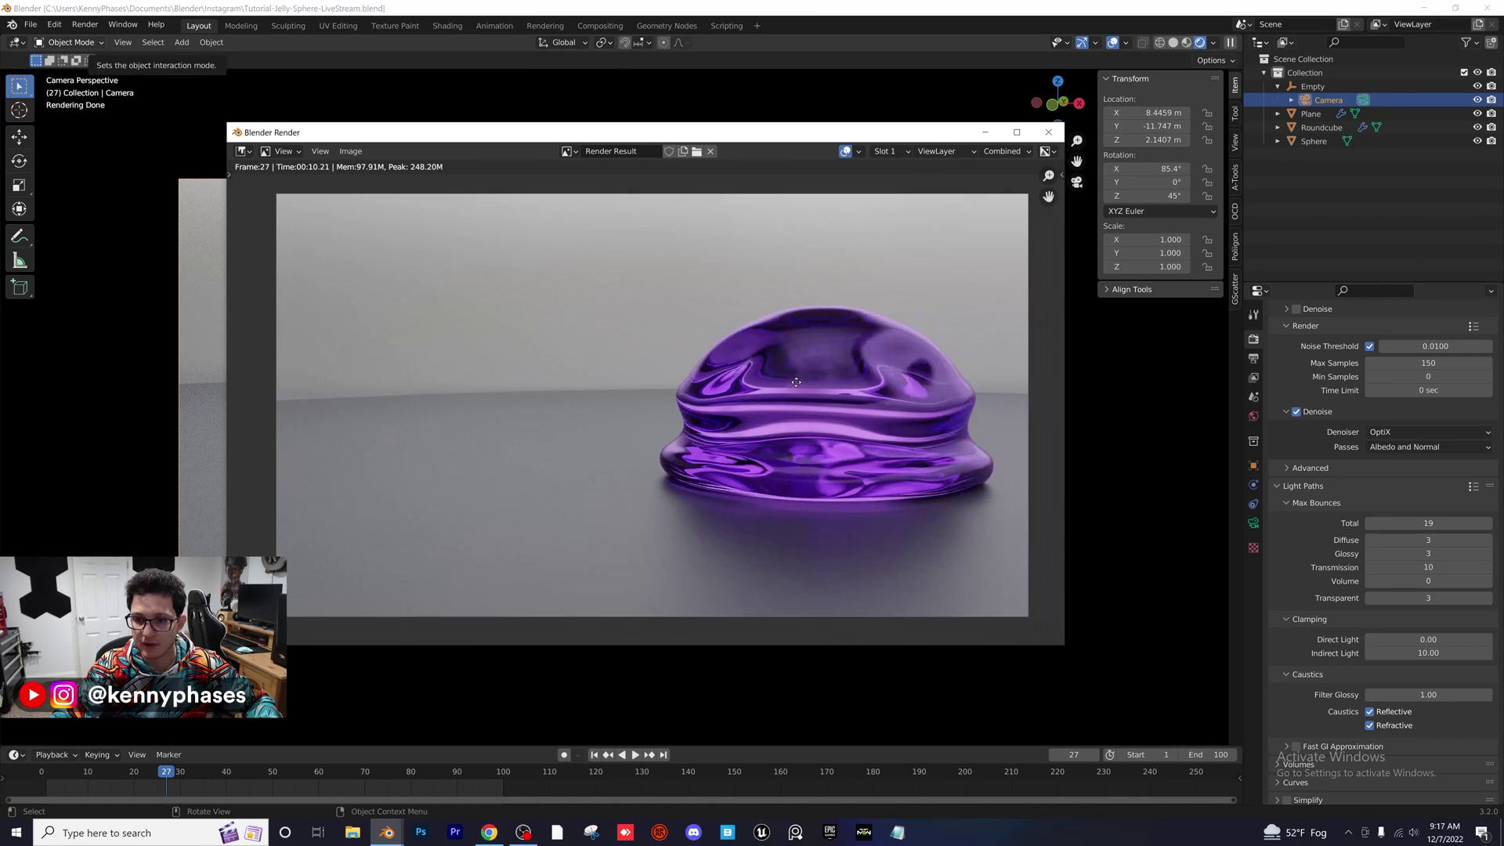
scroll(736, 374, "down", 2)
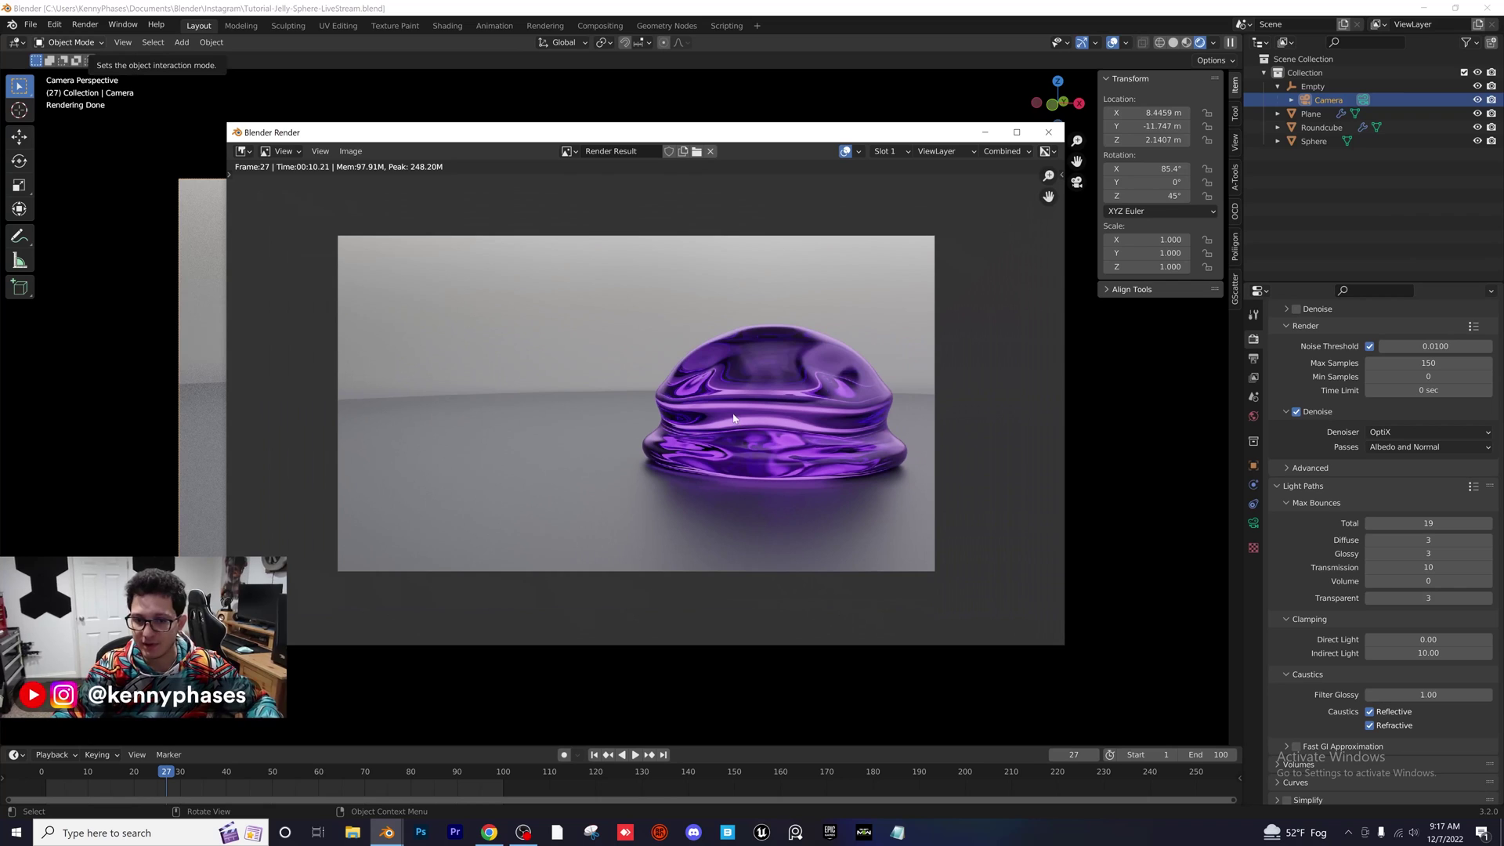
scroll(711, 401, "up", 1)
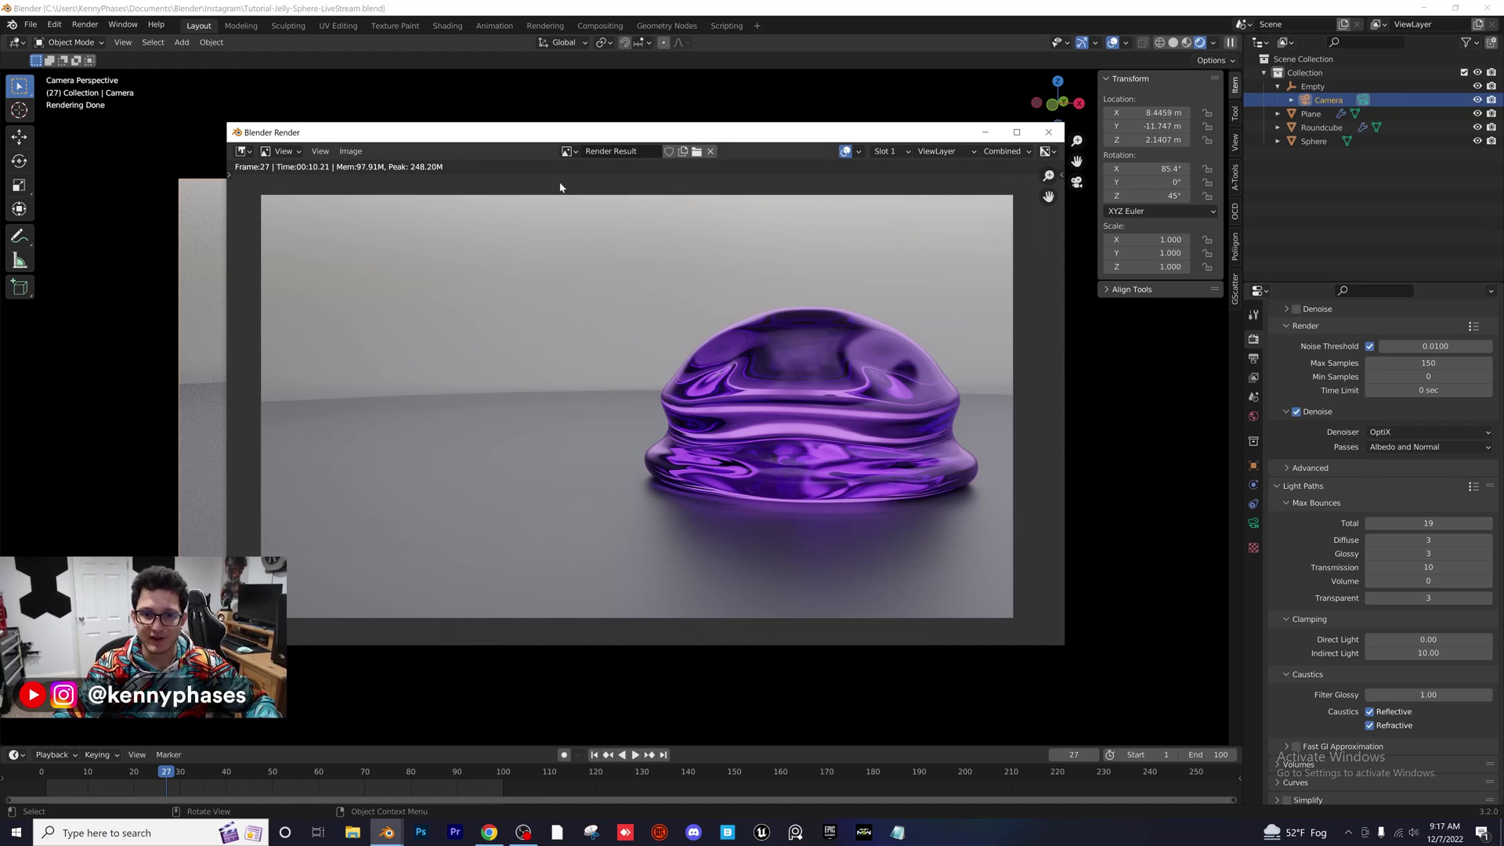
left_click(1051, 133)
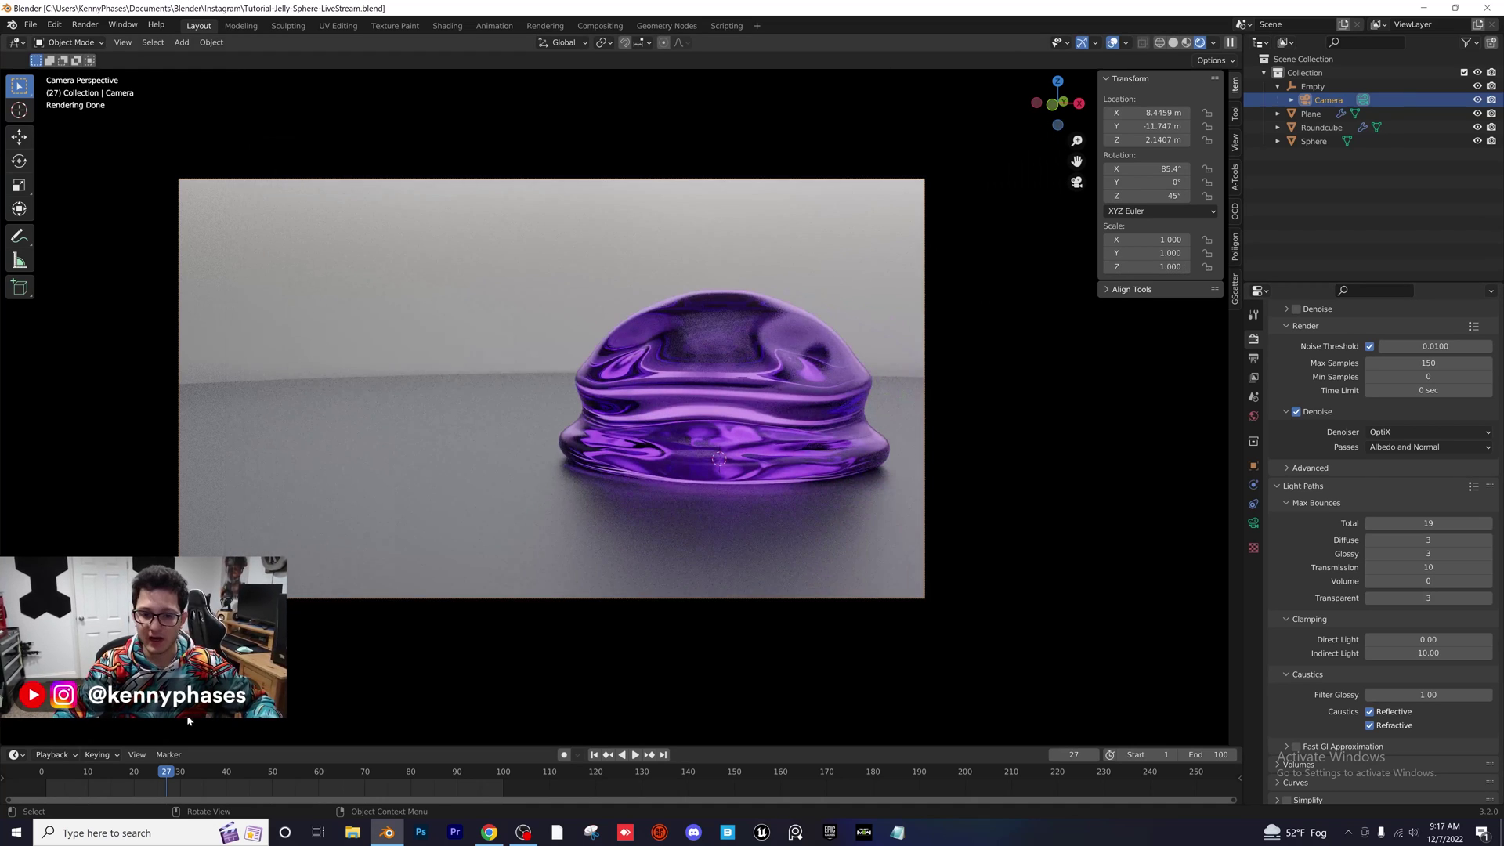
Step: Scrub and play the animation to frame 40, then zoom and pan to frame the squashed jelly
left_click_drag(45, 774, 143, 784)
key("space")
scroll(684, 415, "up", 4)
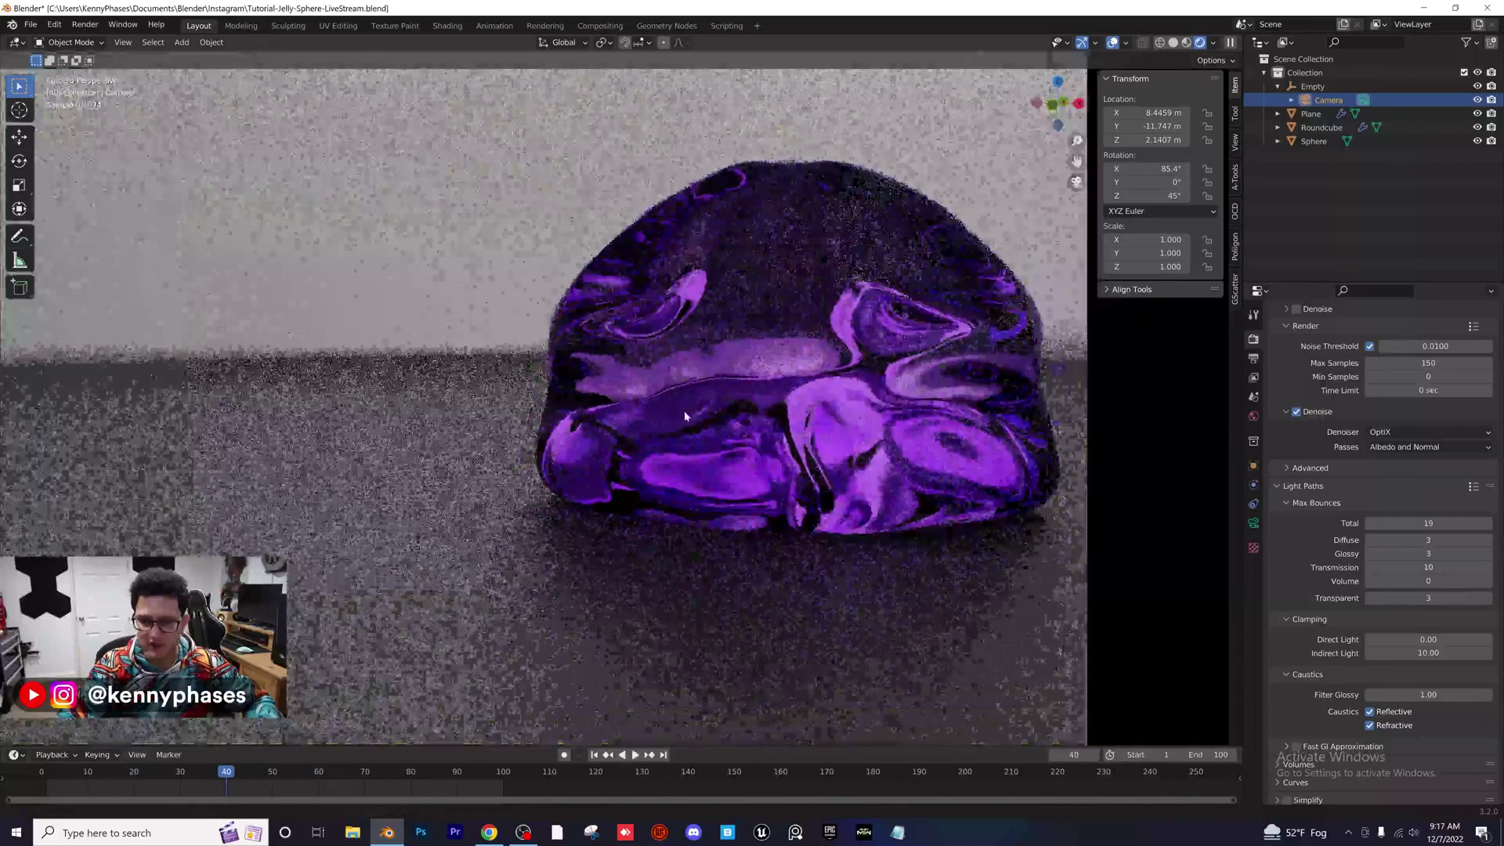
scroll(684, 416, "up", 3)
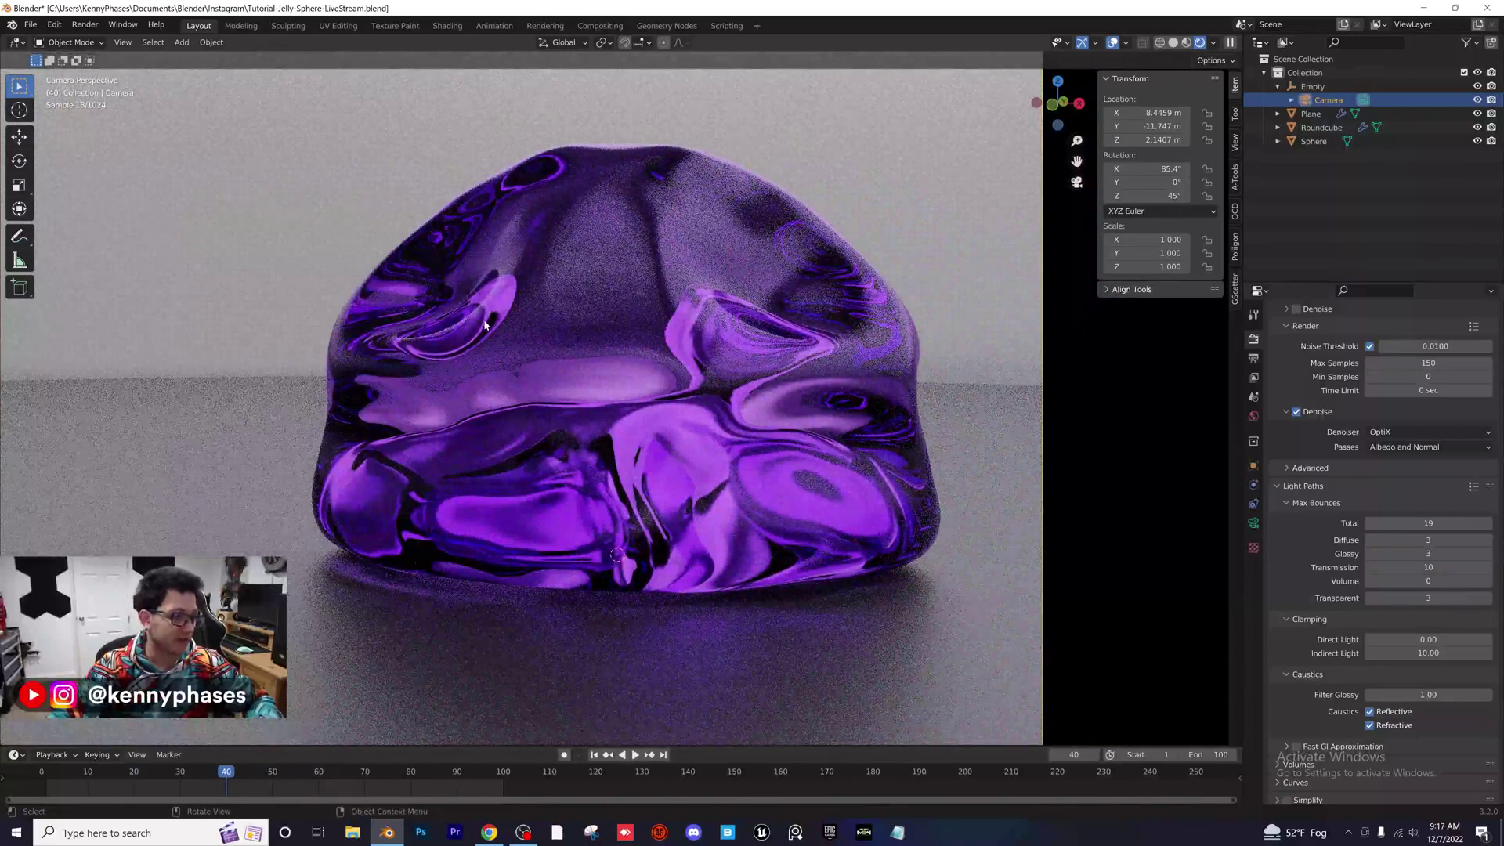
scroll(503, 377, "down", 3)
middle_click_drag(502, 377, 651, 381, "shift")
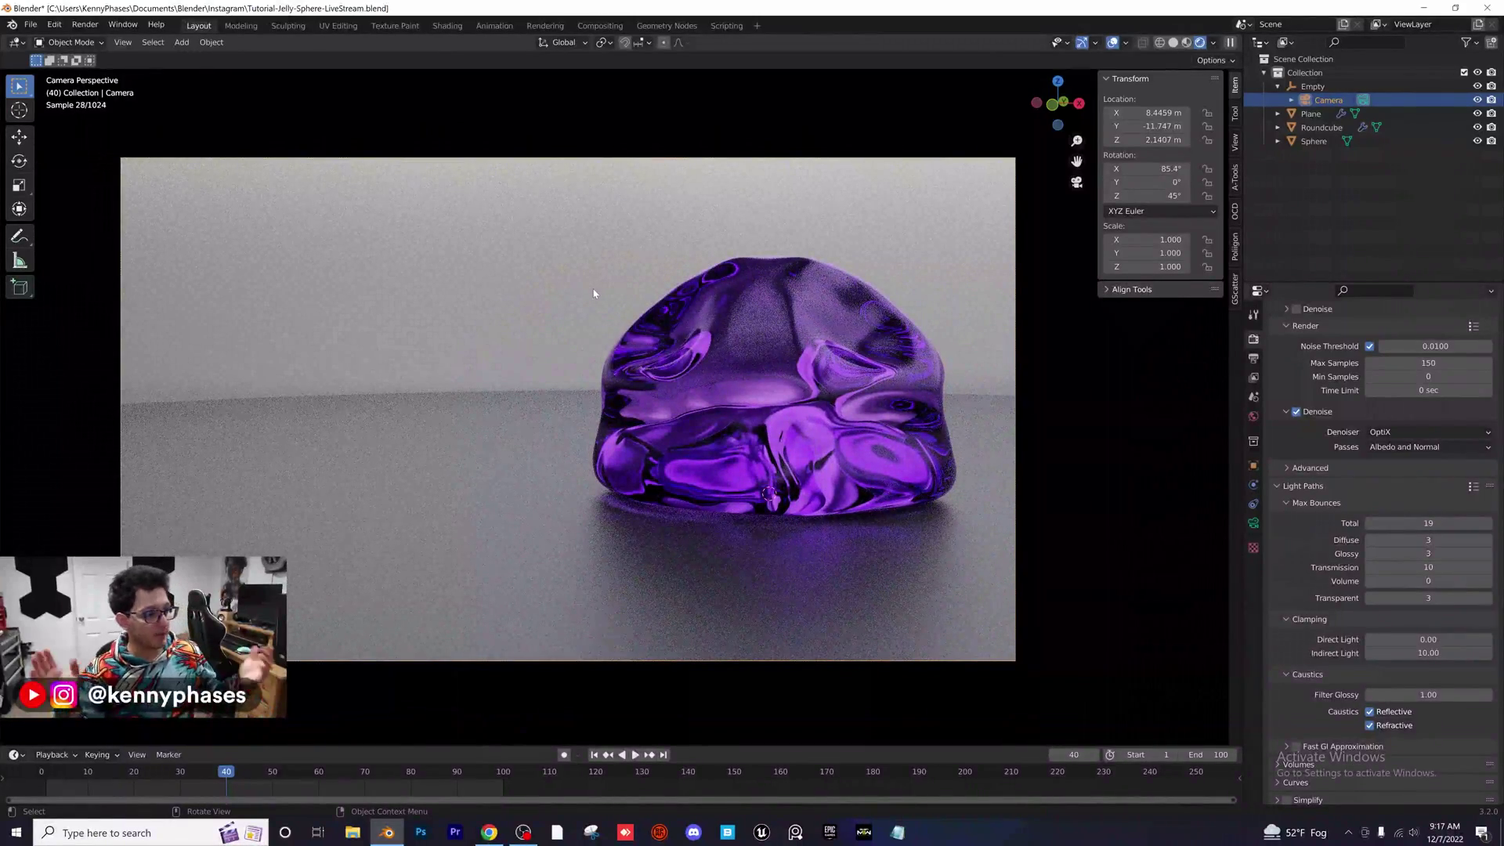
Step: Replay the drop from frame 1, then replay it again in material preview shading
key("shift+Left")
key("space")
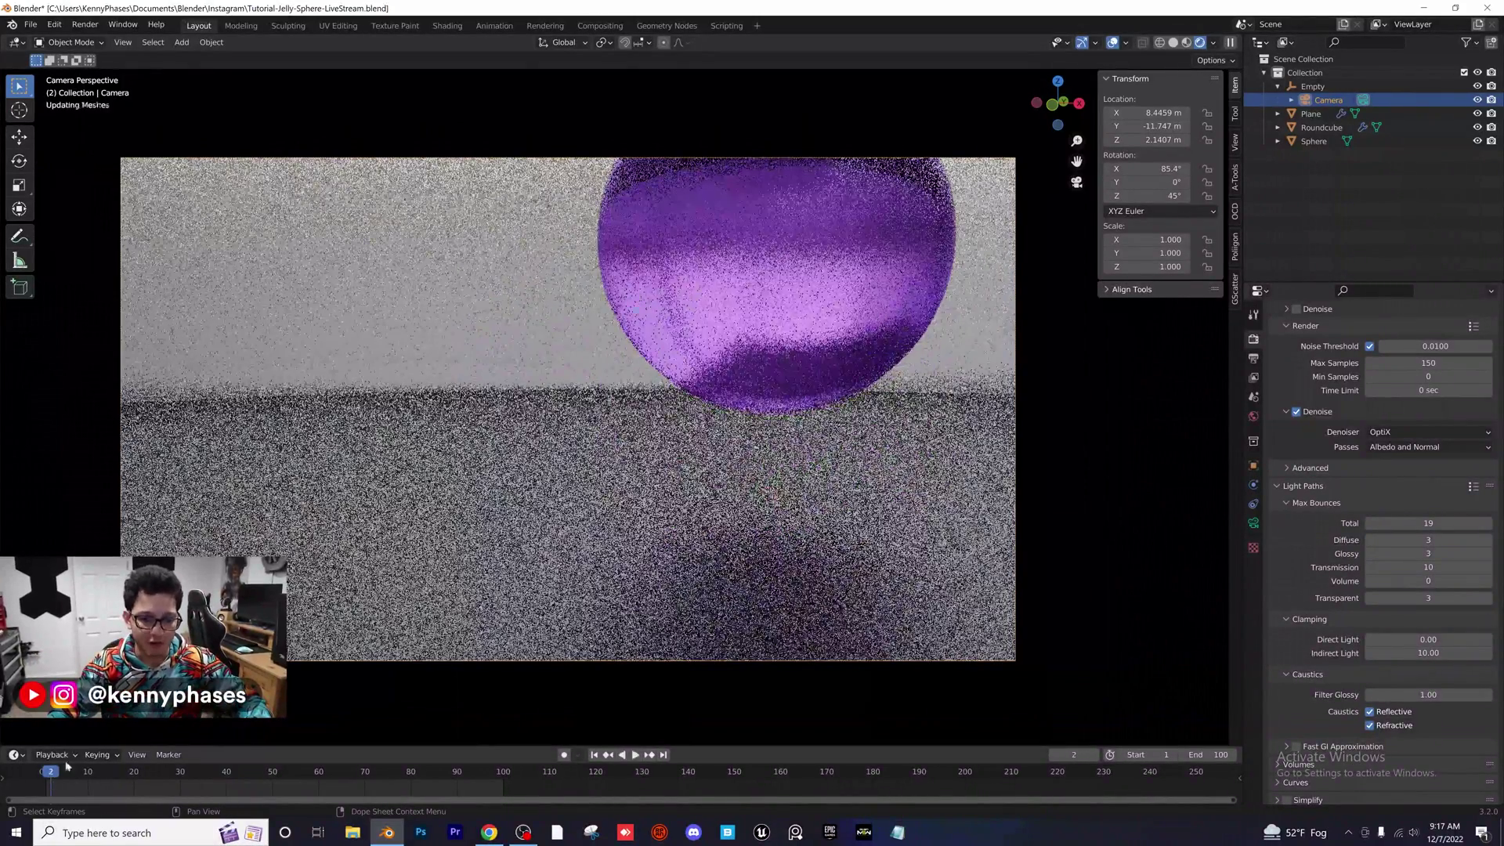
key("space")
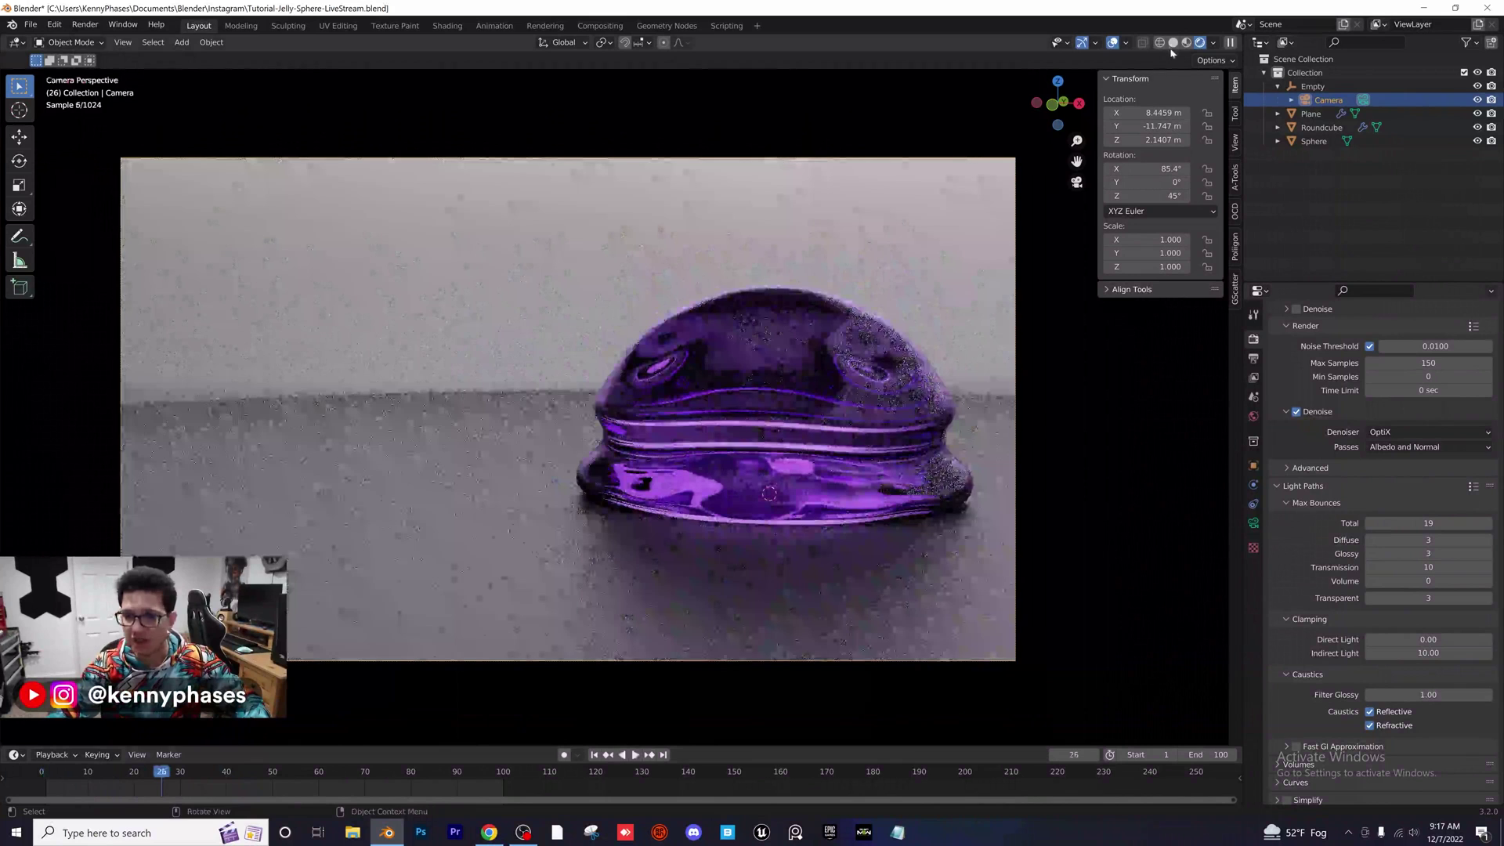
left_click(1185, 43)
key("shift+Left")
key("space")
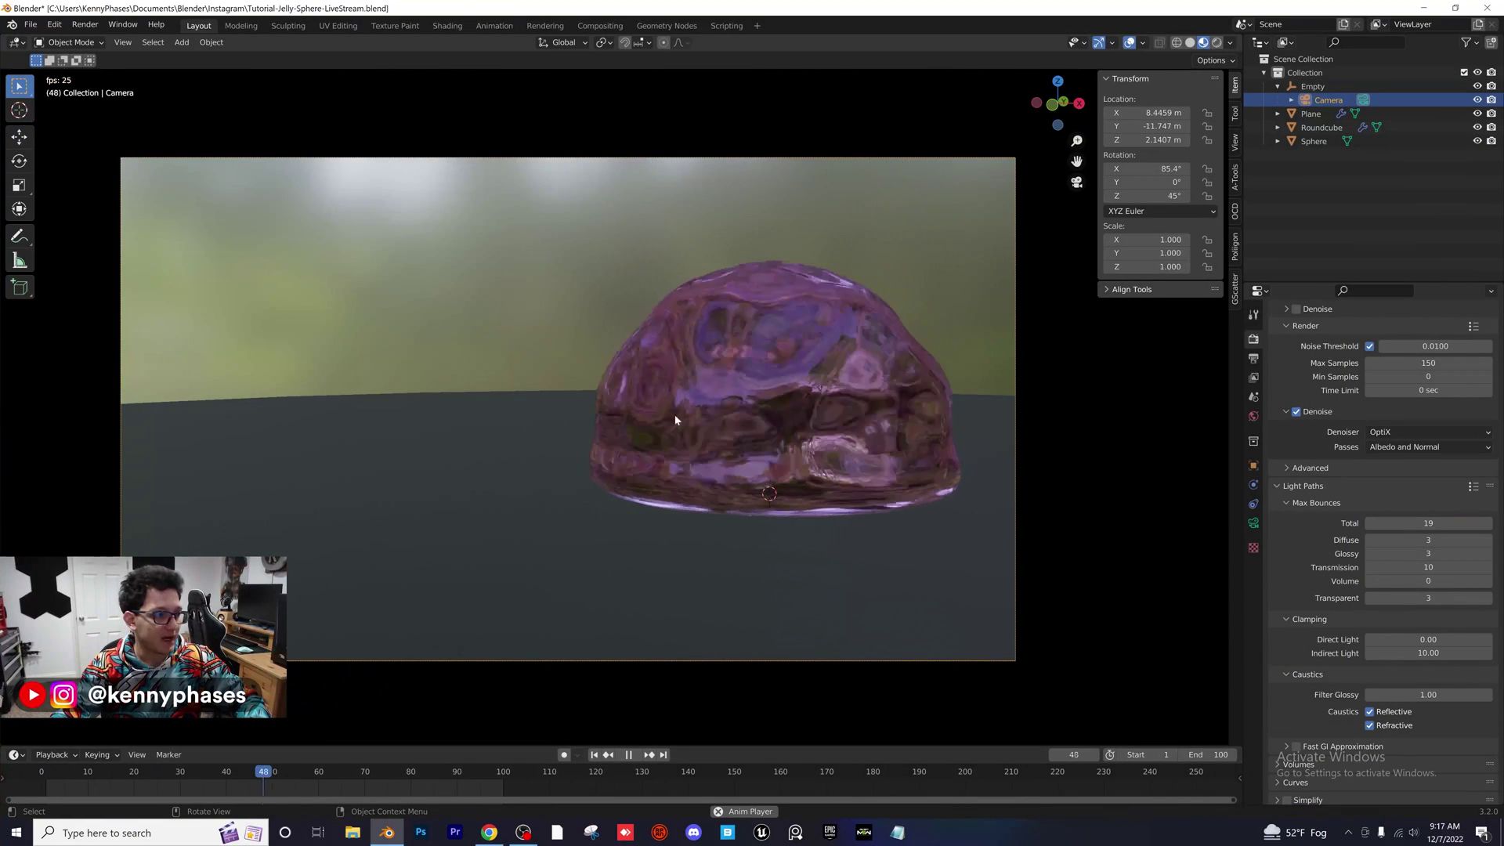
key("space")
Step: Switch to solid shading and replay the animation from the first frame twice
left_click(1191, 43)
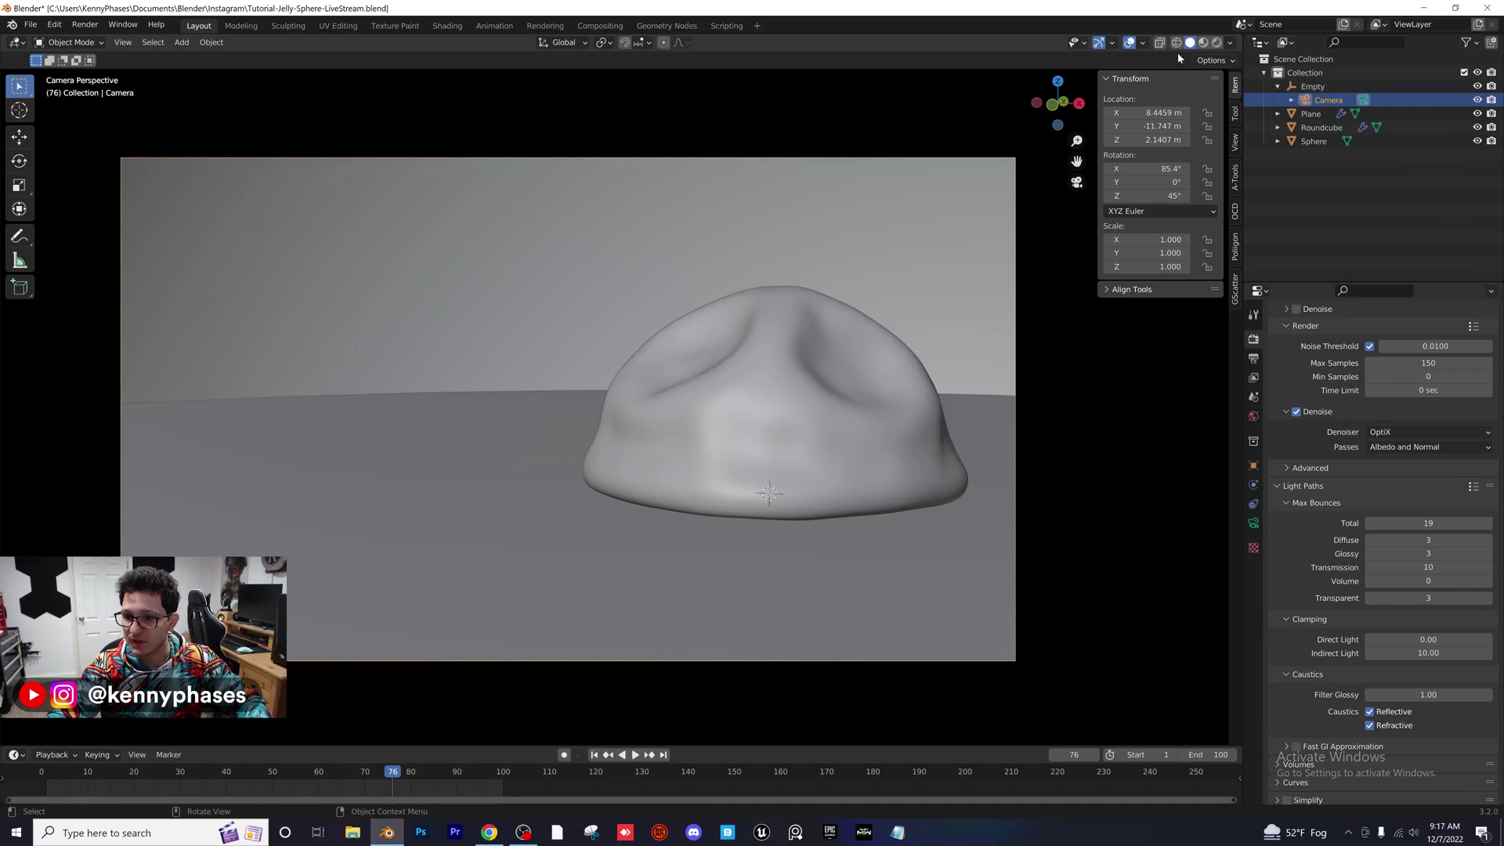
left_click(50, 774)
key("space")
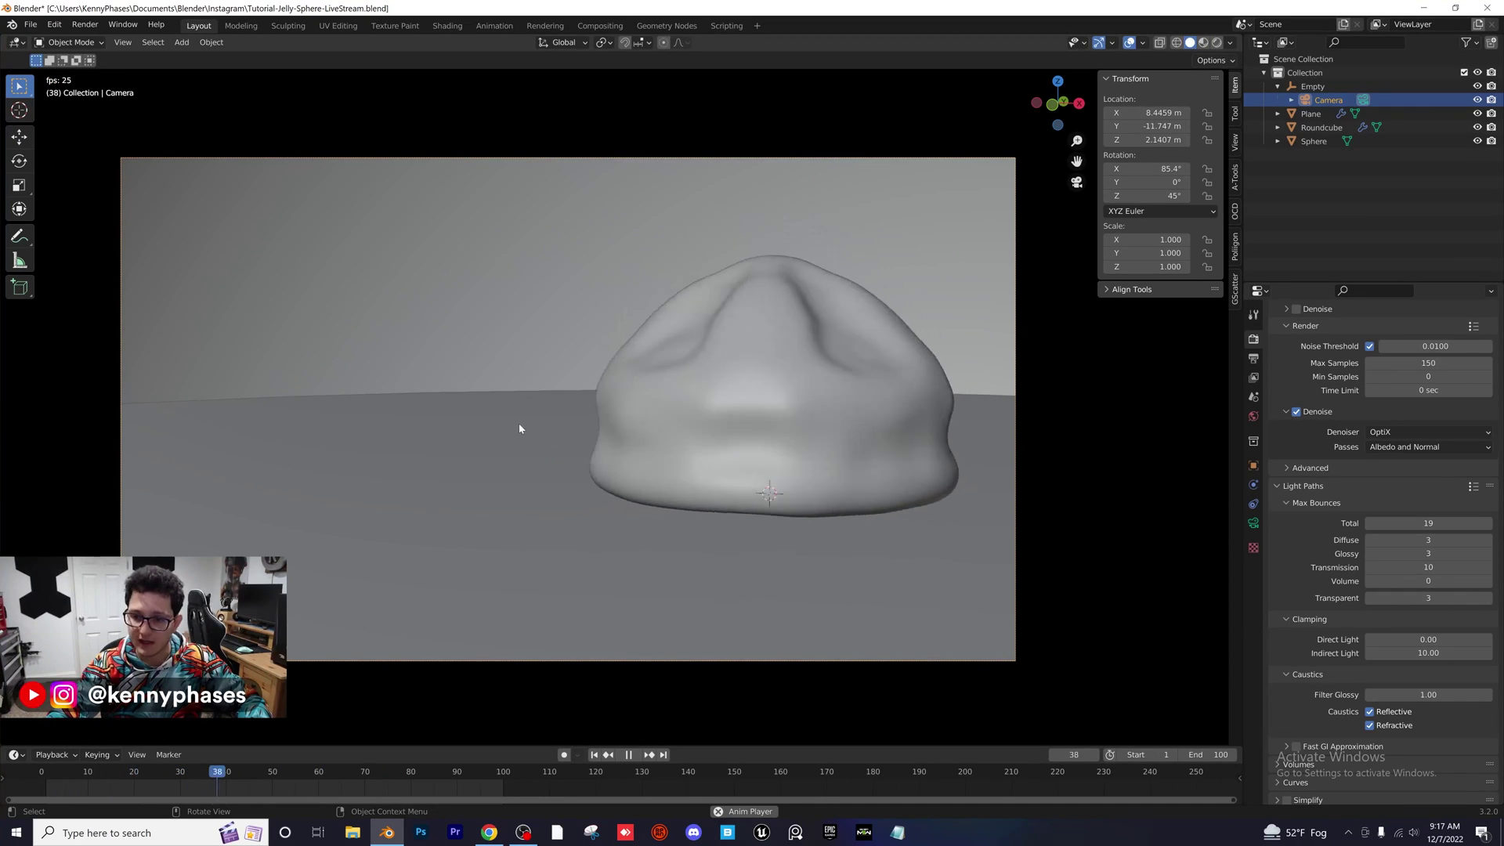
key("space")
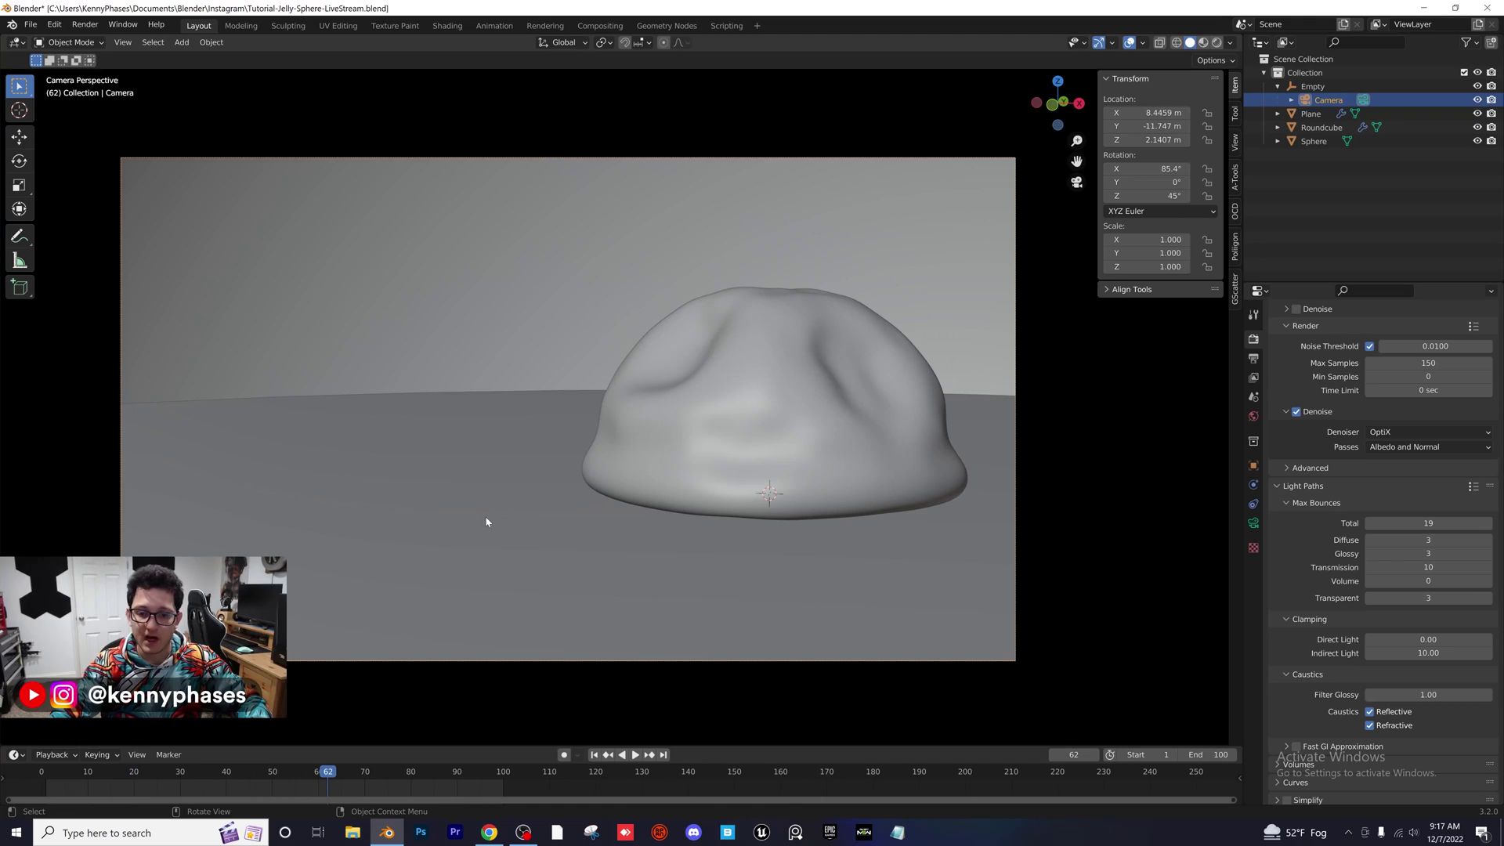
left_click(50, 774)
key("space")
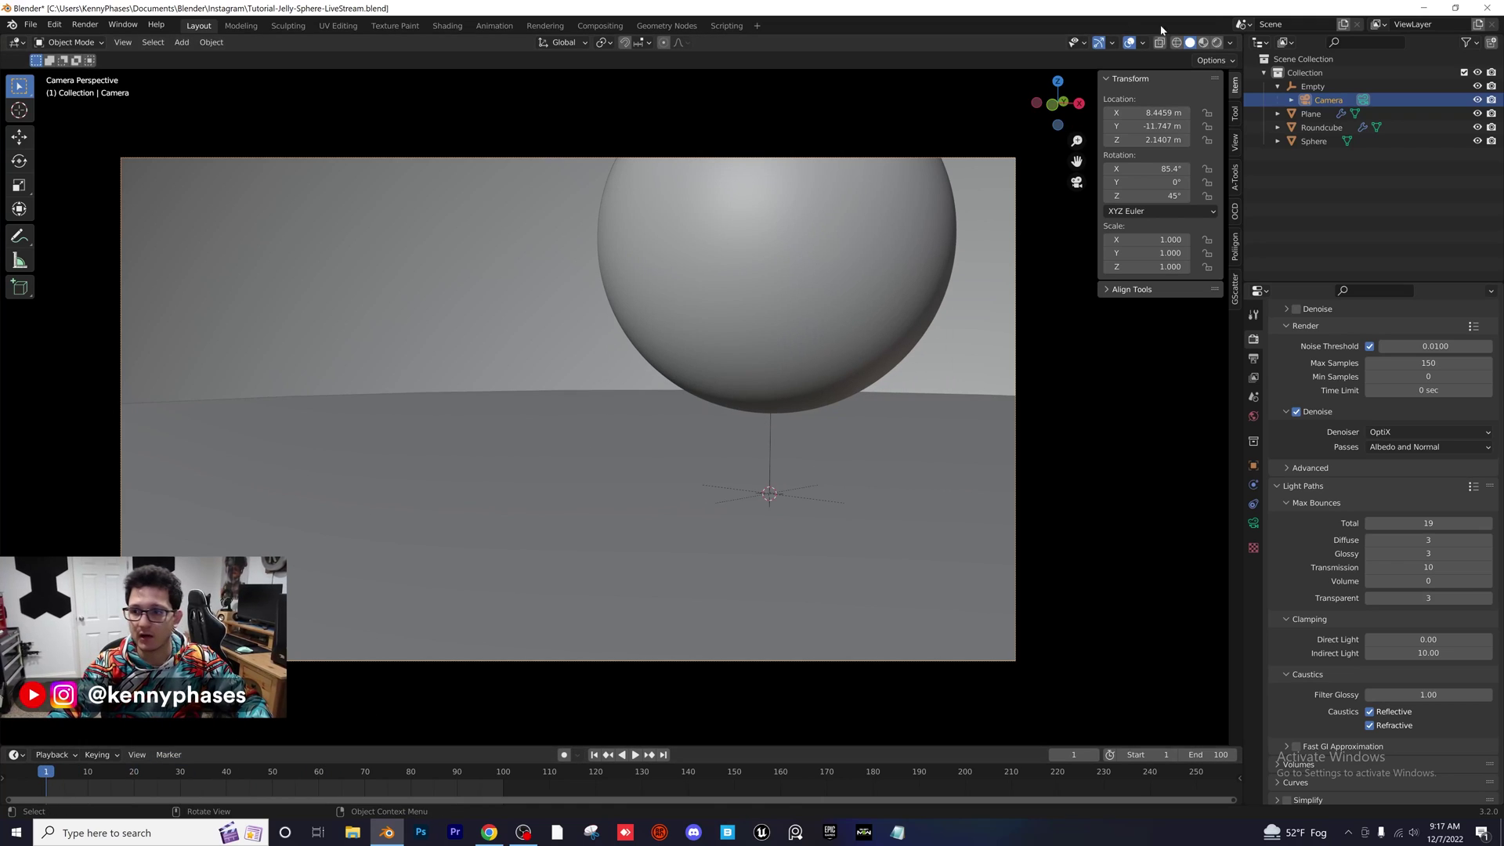
Step: In rendered shading, play the jelly's fall and squash, stopping on frame 44
left_click(1217, 42)
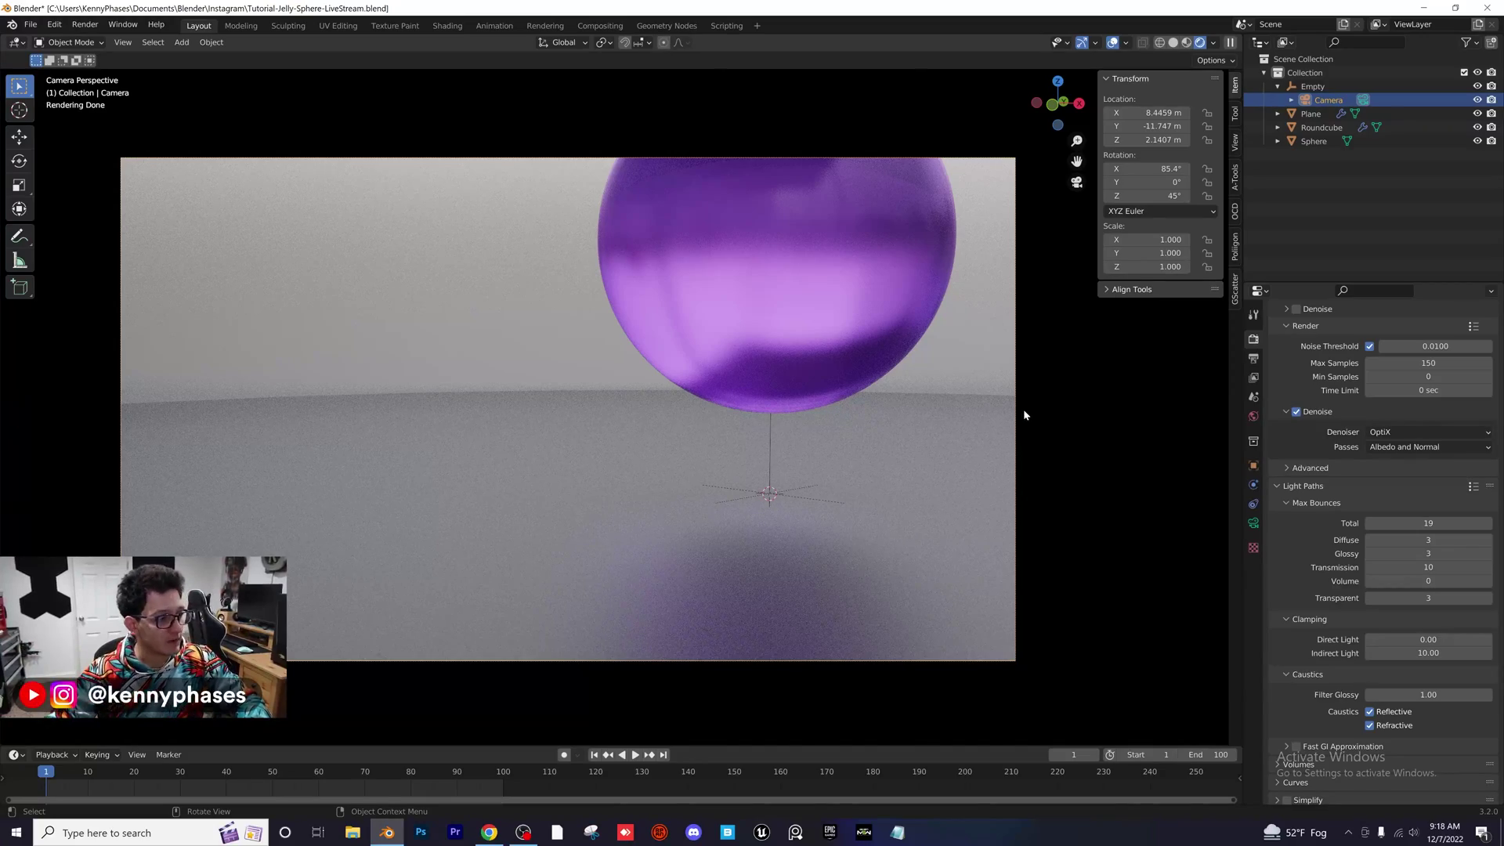
key("space")
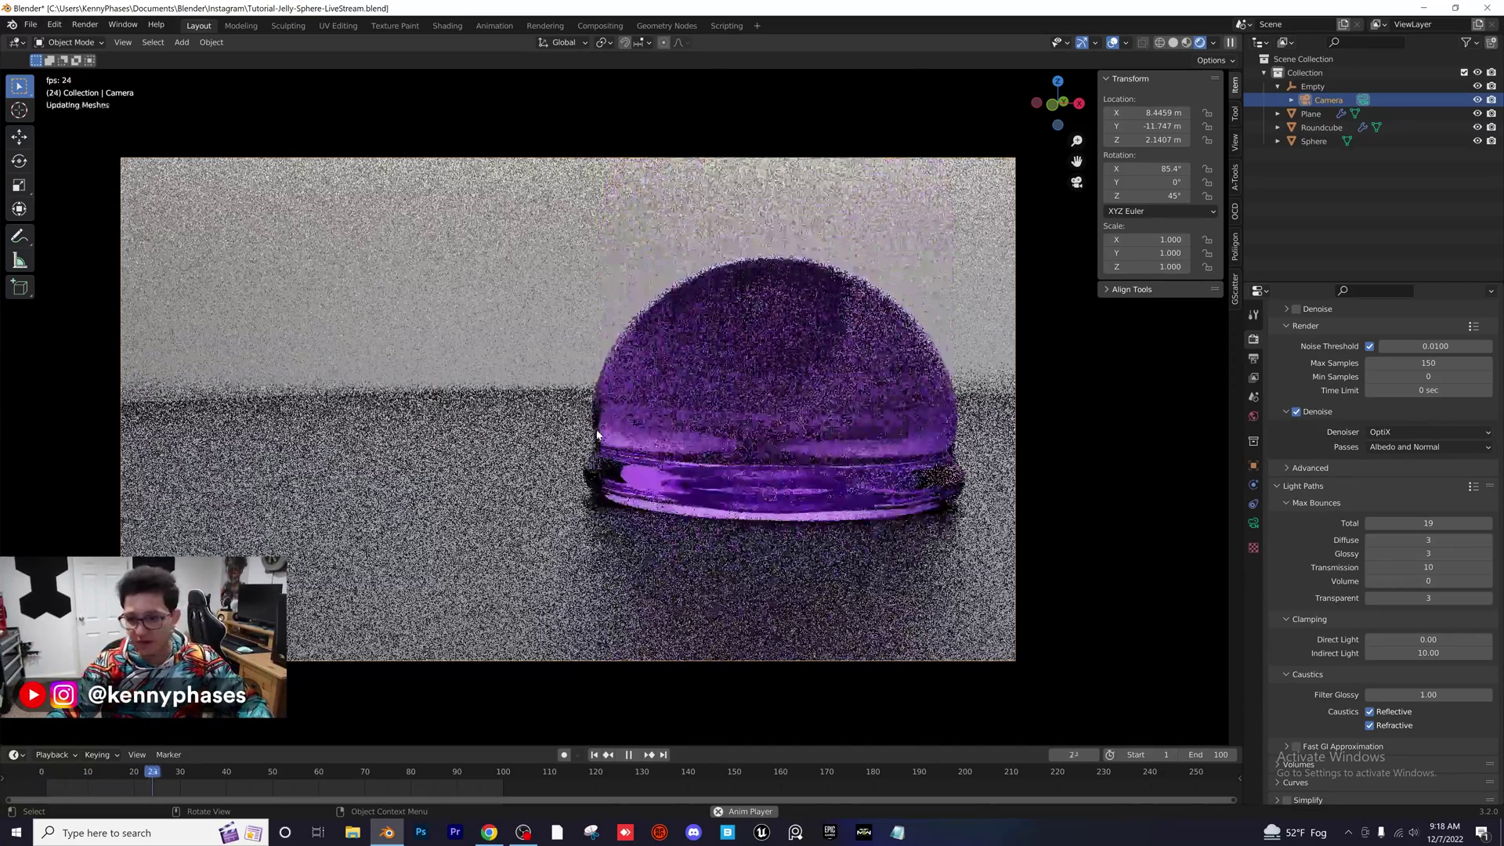
key("space")
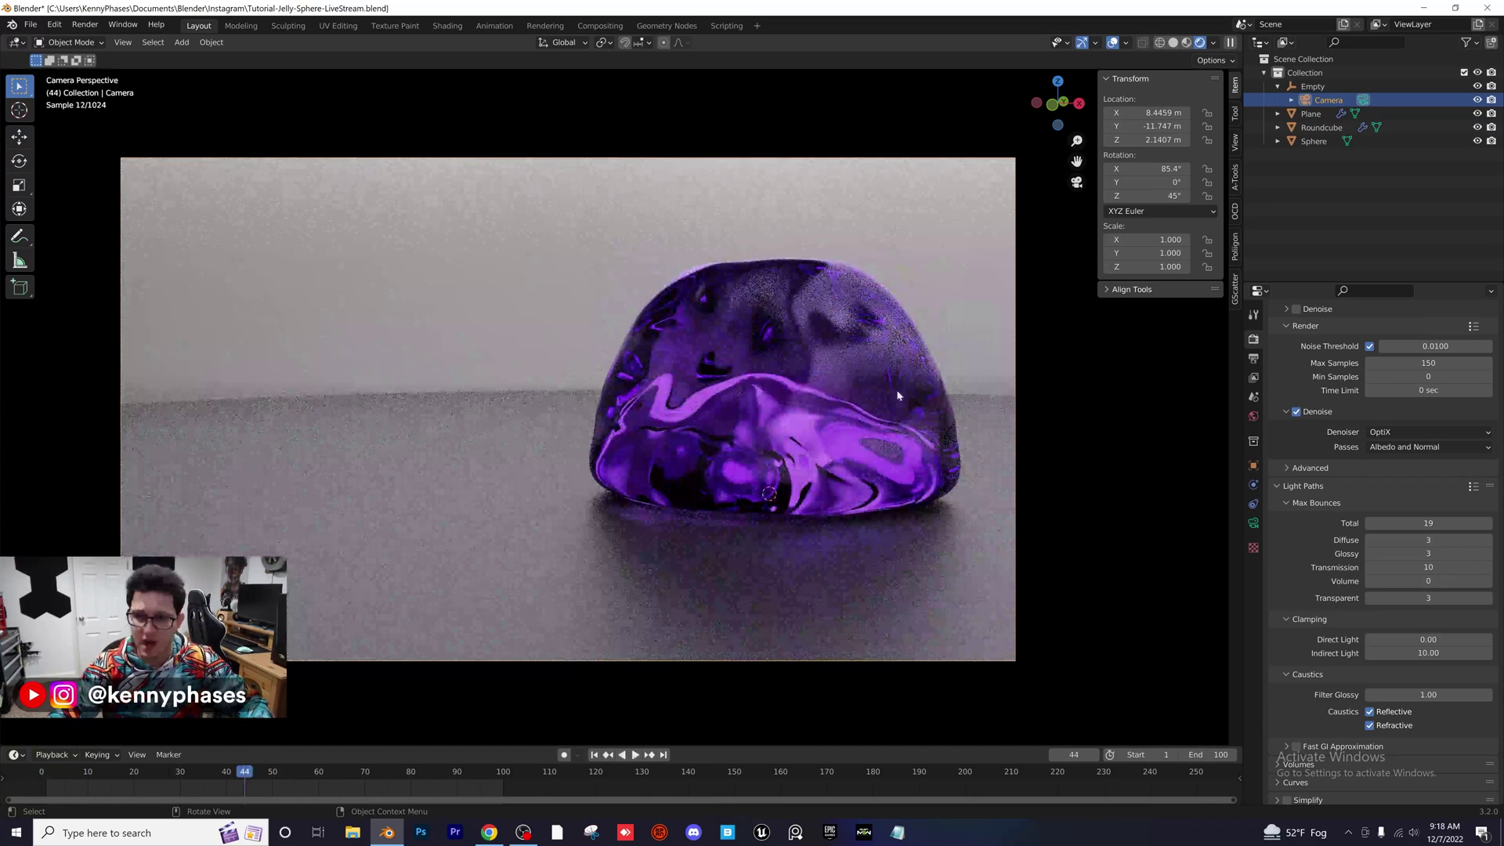